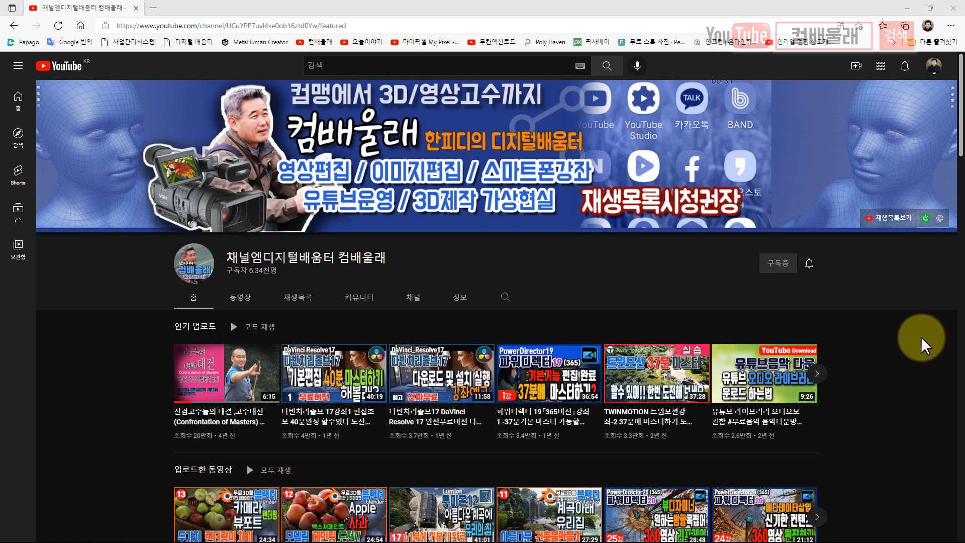
Look through the video sections on the channel's home page and its full set of created playlists
scroll(960, 158, "down", 1)
scroll(961, 158, "down", 6)
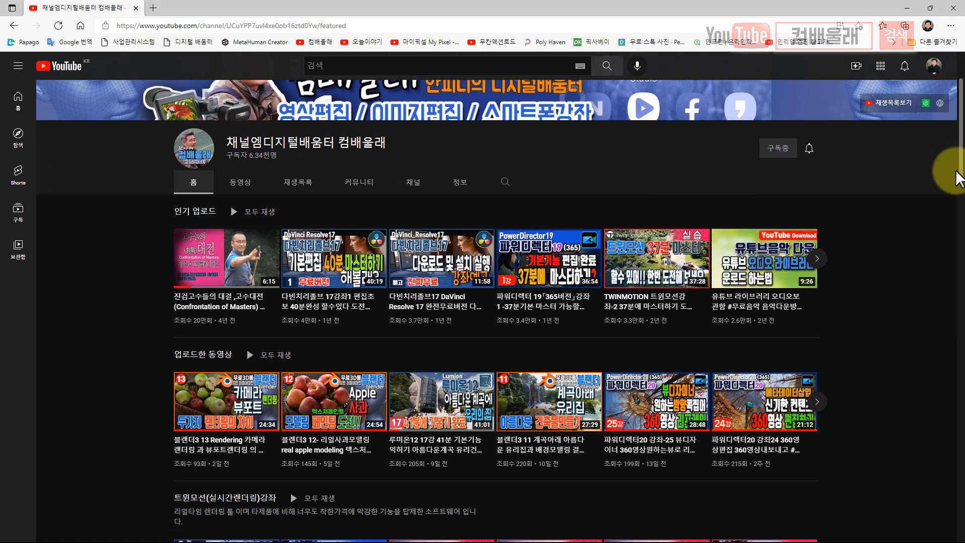
scroll(953, 220, "down", 3)
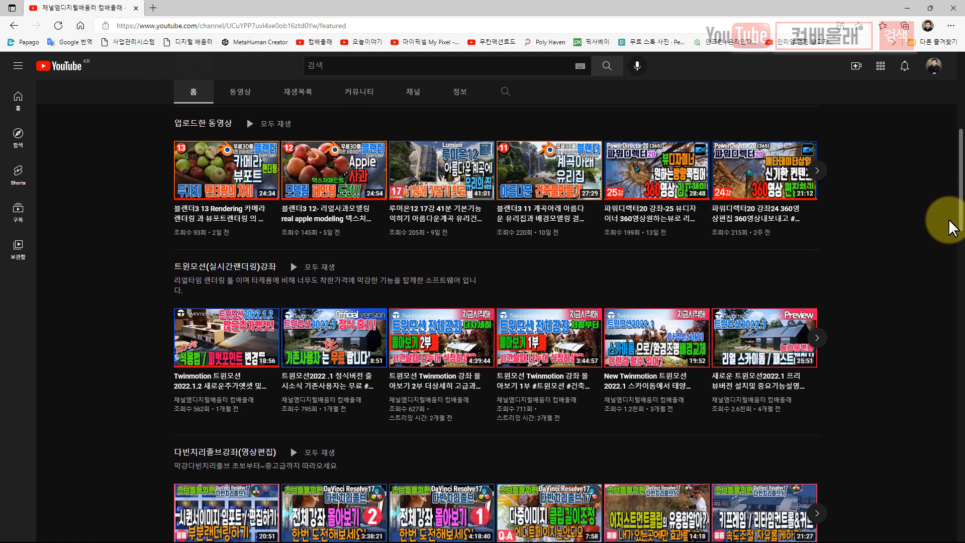
scroll(954, 246, "down", 3)
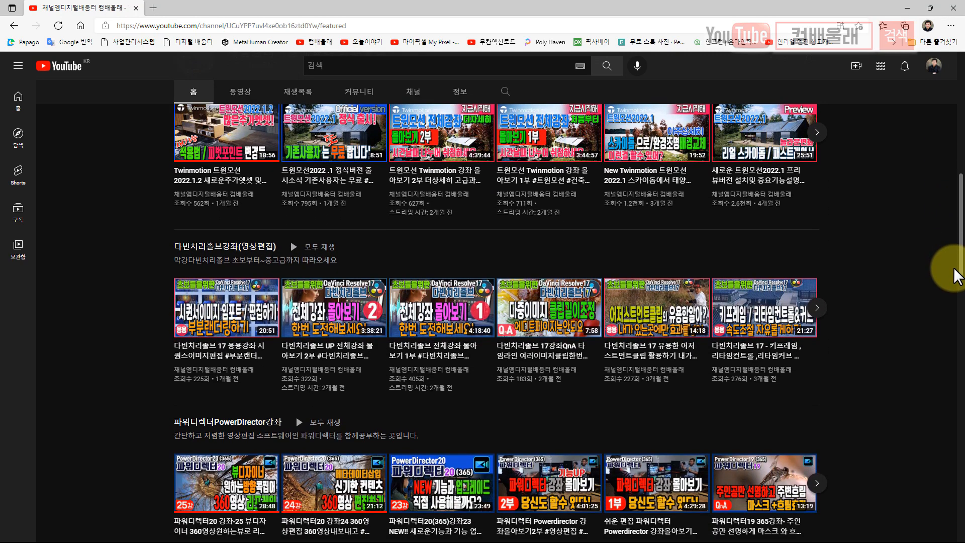
left_click_drag(955, 271, 528, 274)
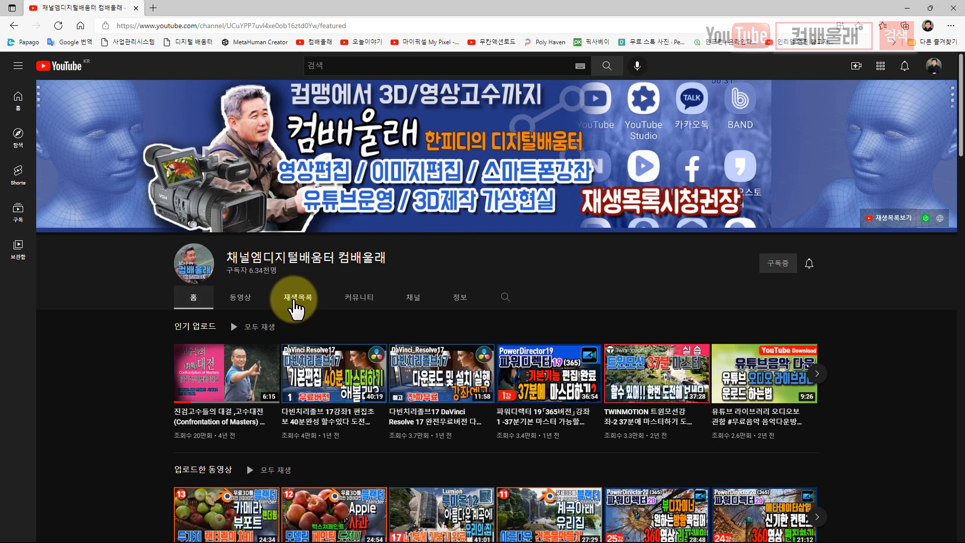
left_click(295, 302)
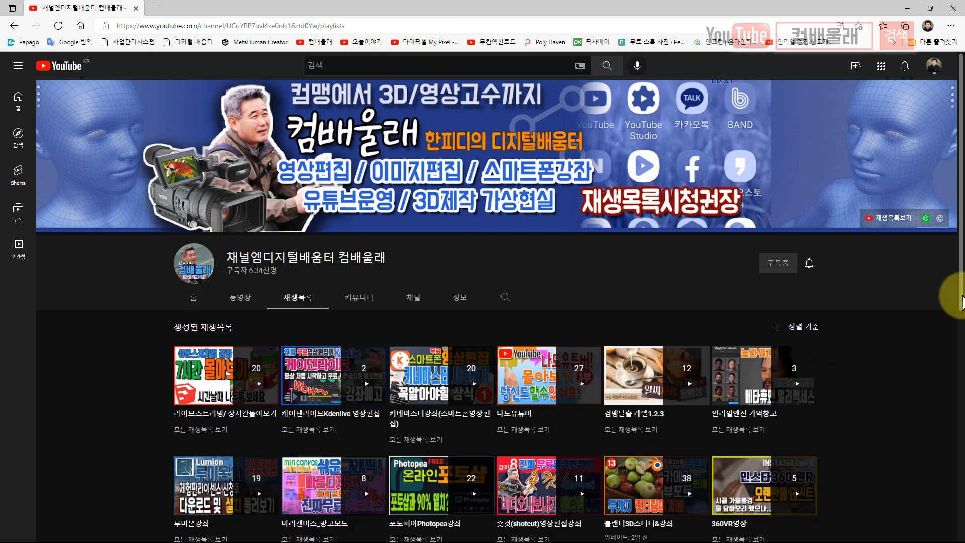
left_click_drag(961, 303, 960, 394)
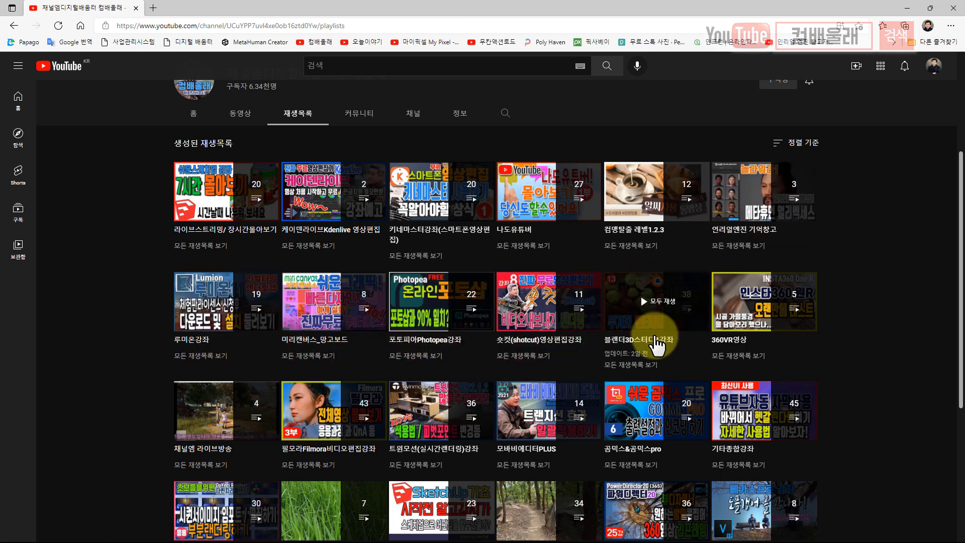
left_click_drag(961, 341, 962, 470)
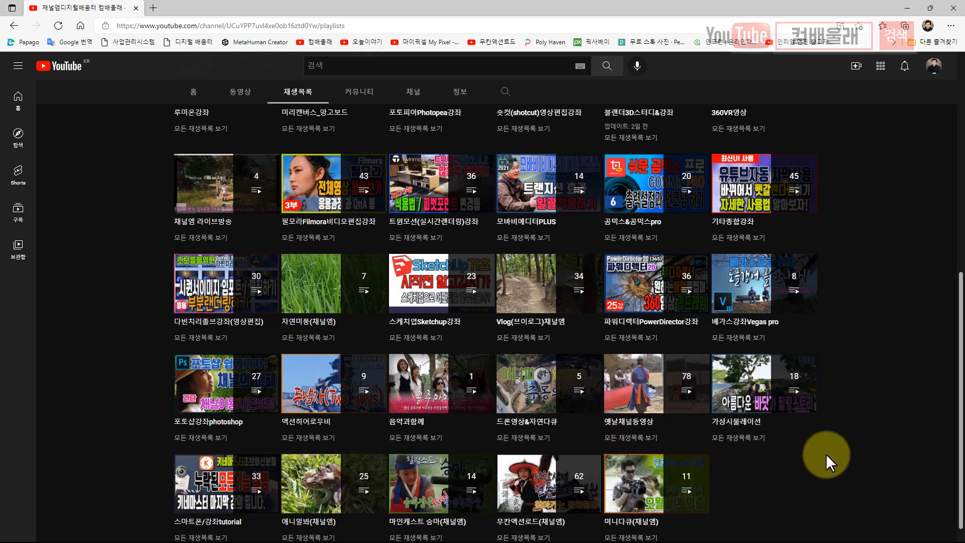
scroll(944, 402, "up", 7)
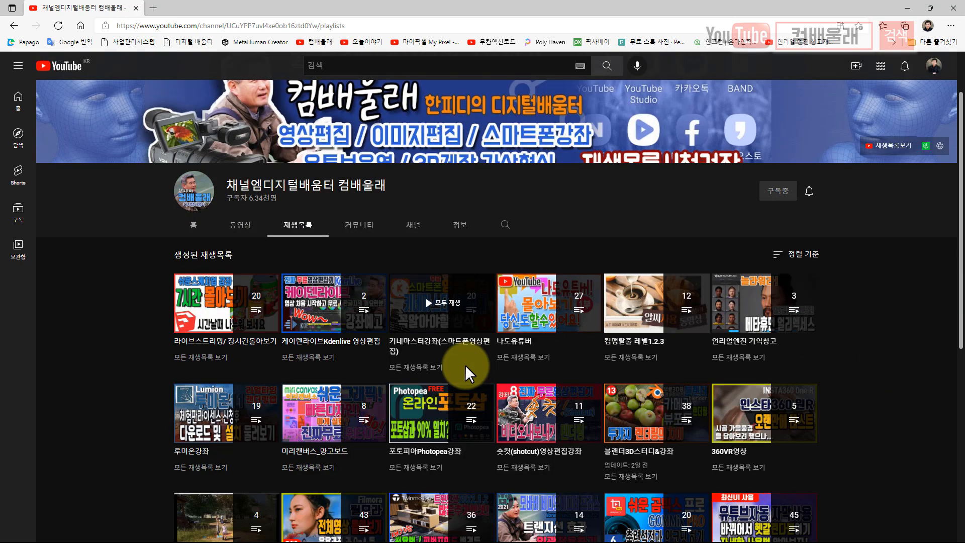
Open the KineMaster smartphone video editing playlist and look over its lessons
left_click(432, 327)
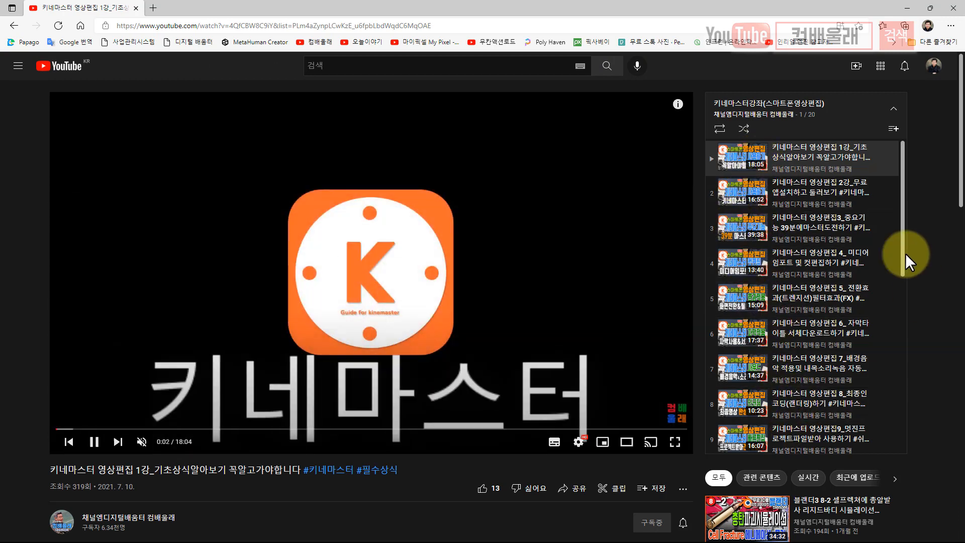
scroll(902, 266, "down", 1)
left_click_drag(903, 281, 907, 253)
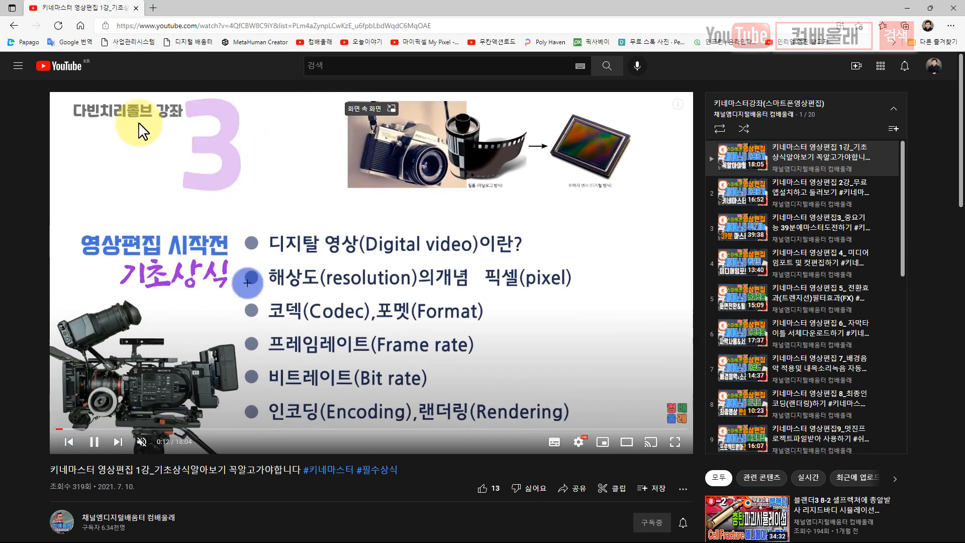
Search the web for kdenlive and open the official kdenlive.org website, closing the search results
left_click(80, 25)
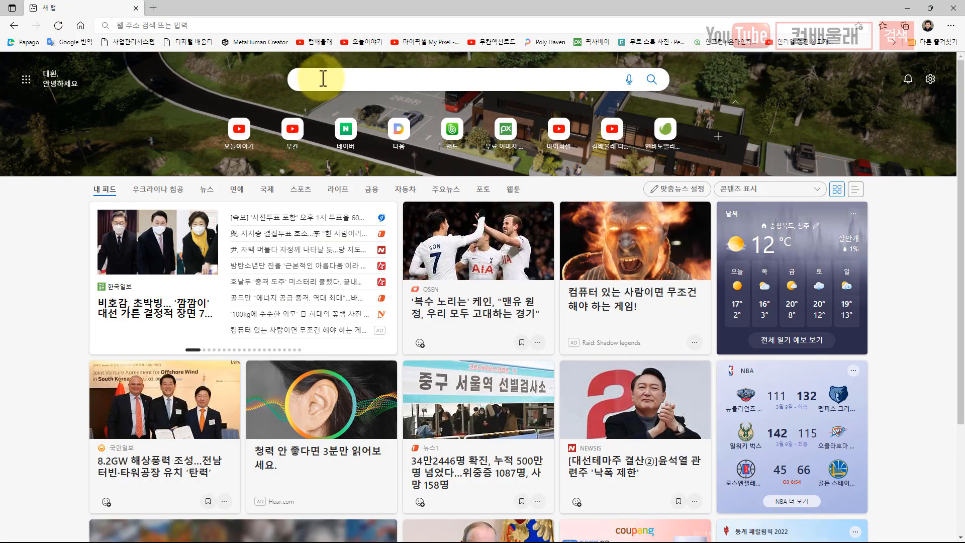
left_click(322, 78)
type("Kdenlive")
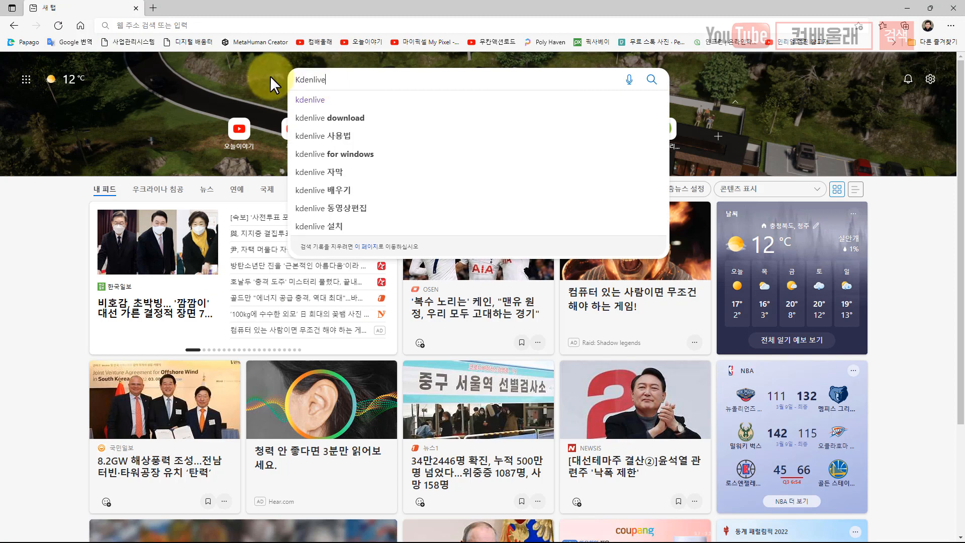
left_click(306, 103)
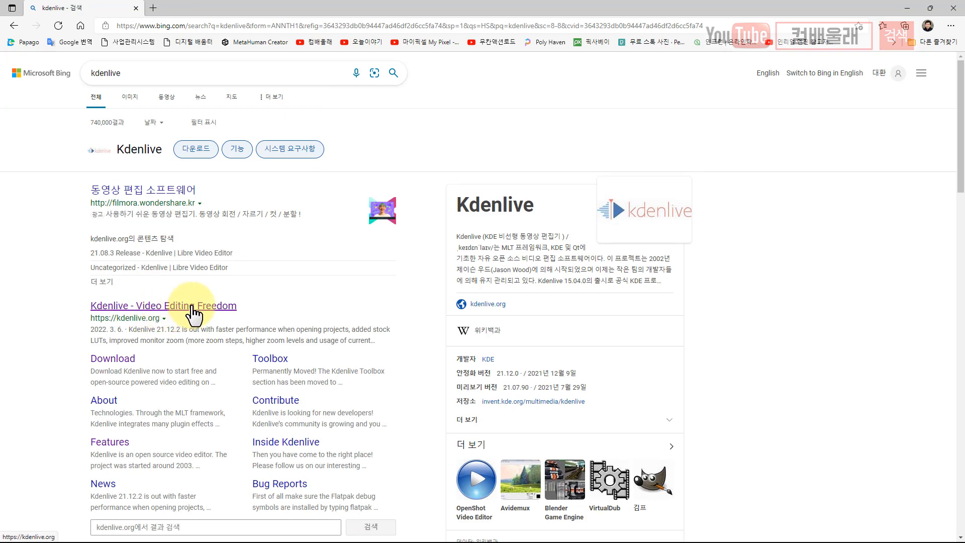
left_click(157, 311)
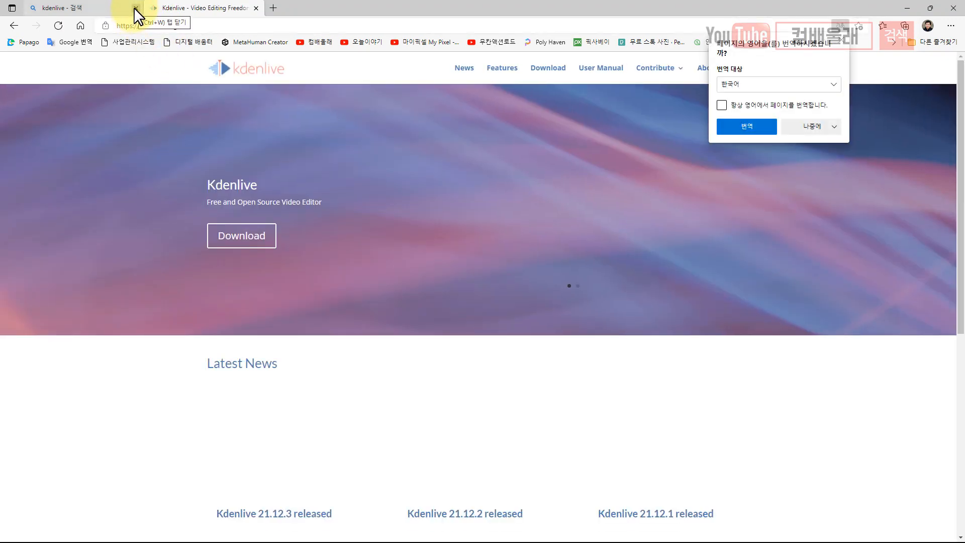
left_click(135, 8)
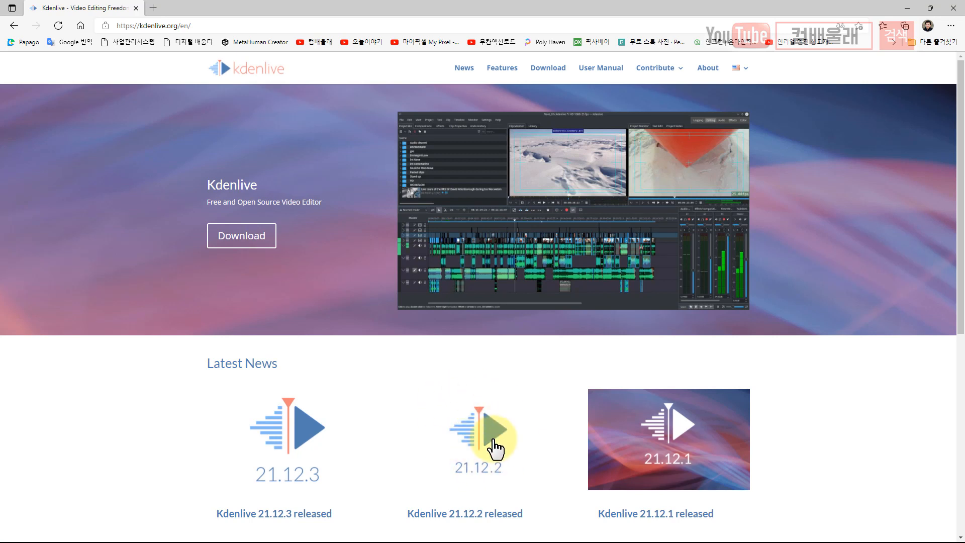
Open the Kdenlive 21.12.3 release news and examine its change log and comments
scroll(301, 399, "down", 1)
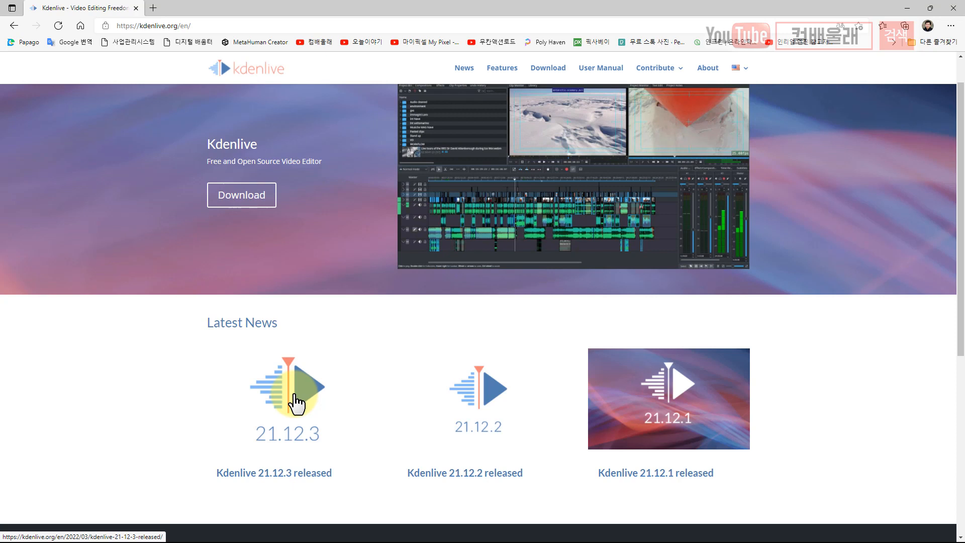
left_click(297, 402)
scroll(376, 286, "up", 3)
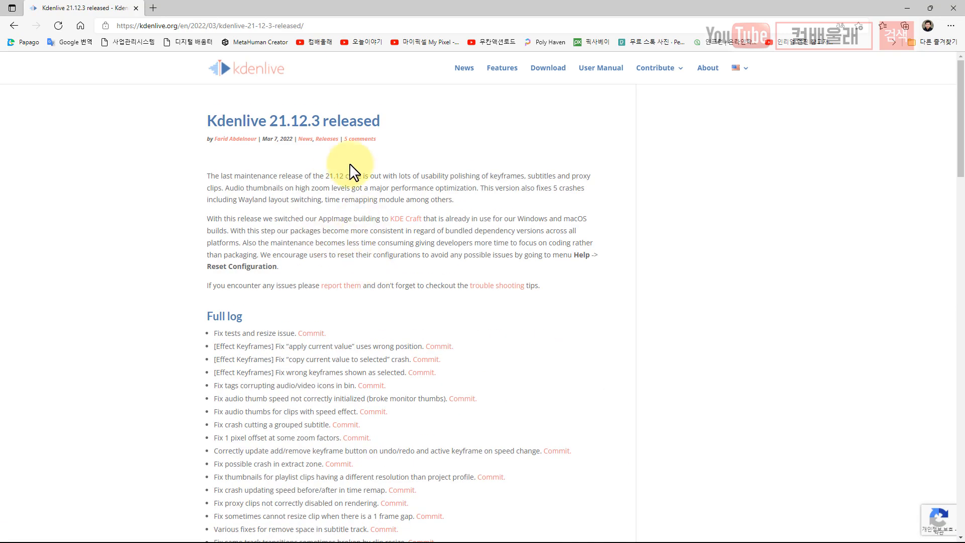
scroll(362, 310, "down", 15)
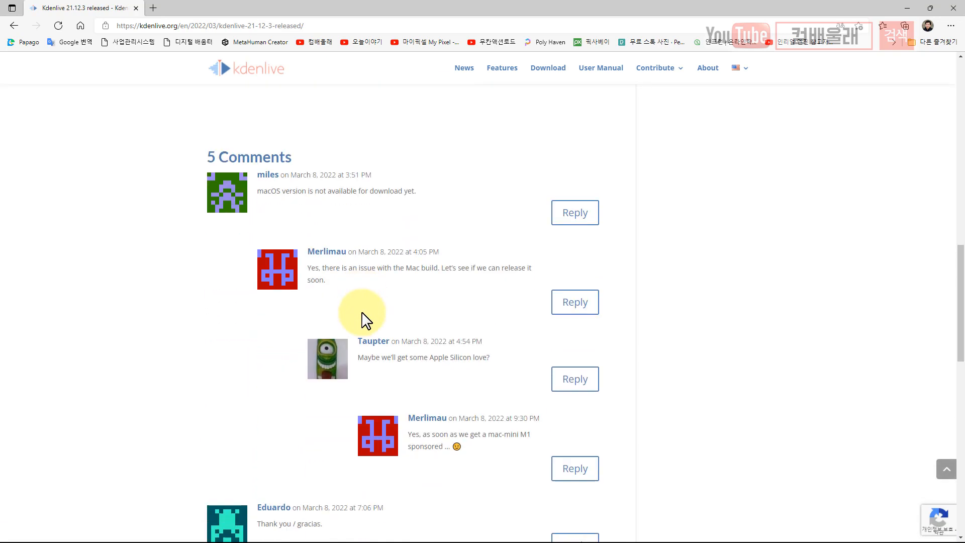
scroll(362, 312, "down", 4)
scroll(364, 308, "up", 18)
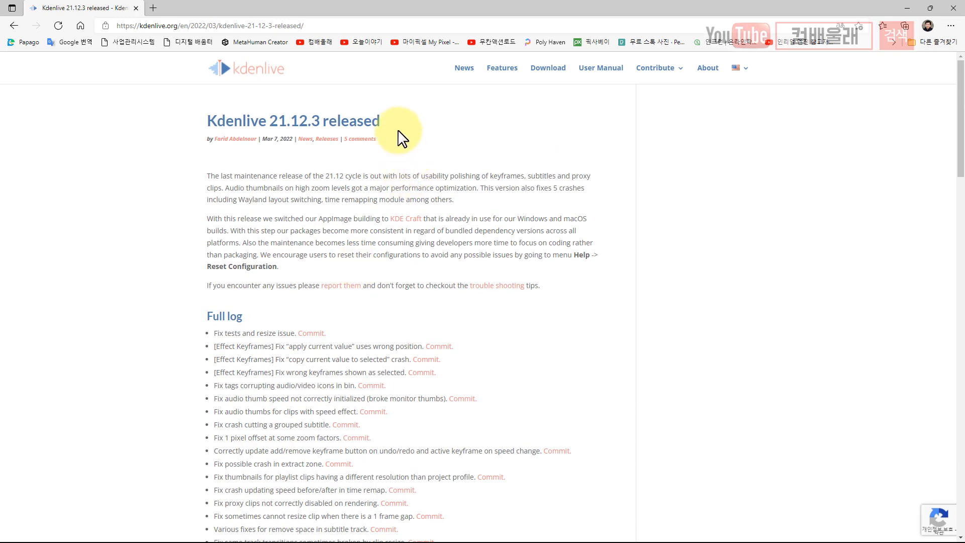
Download the installable Windows version of Kdenlive 21.12.3 and close the browser
left_click(548, 68)
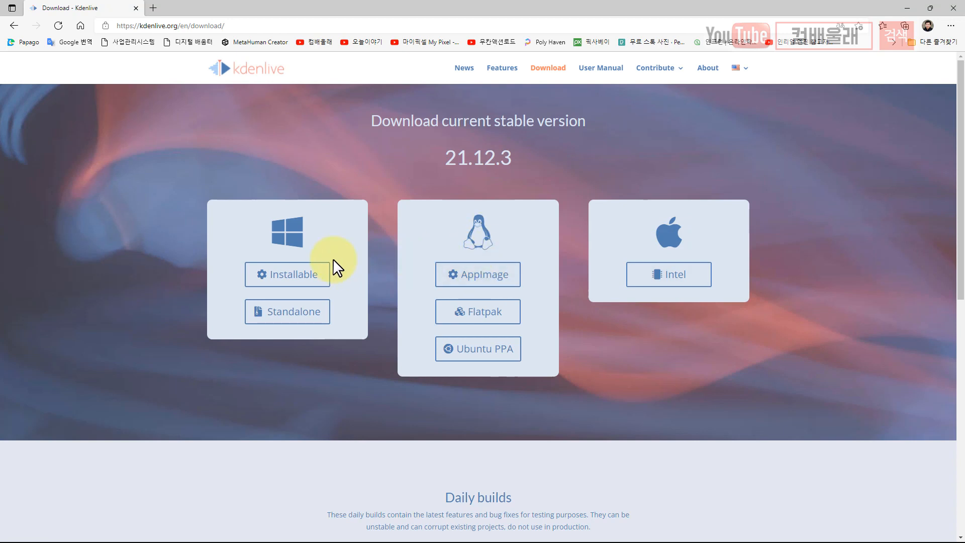
left_click(296, 280)
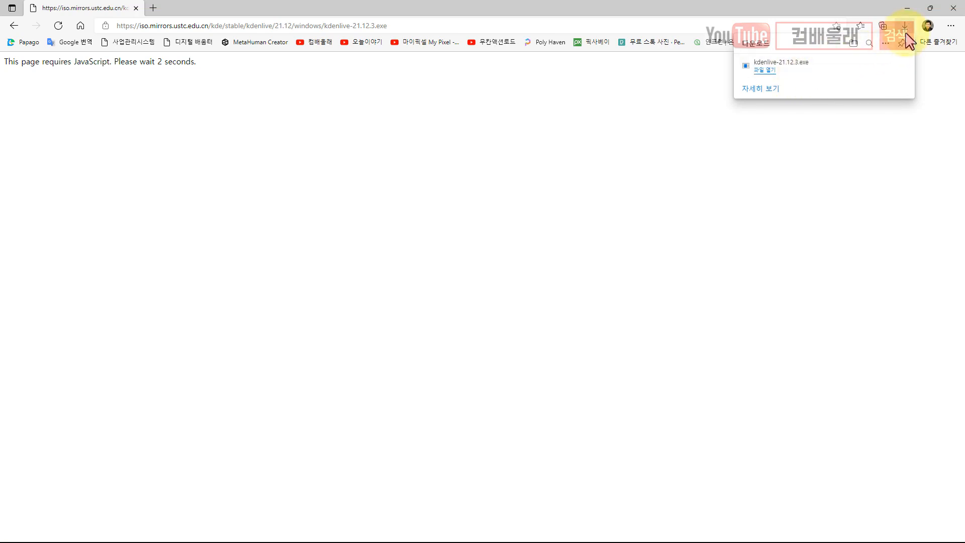
left_click(953, 9)
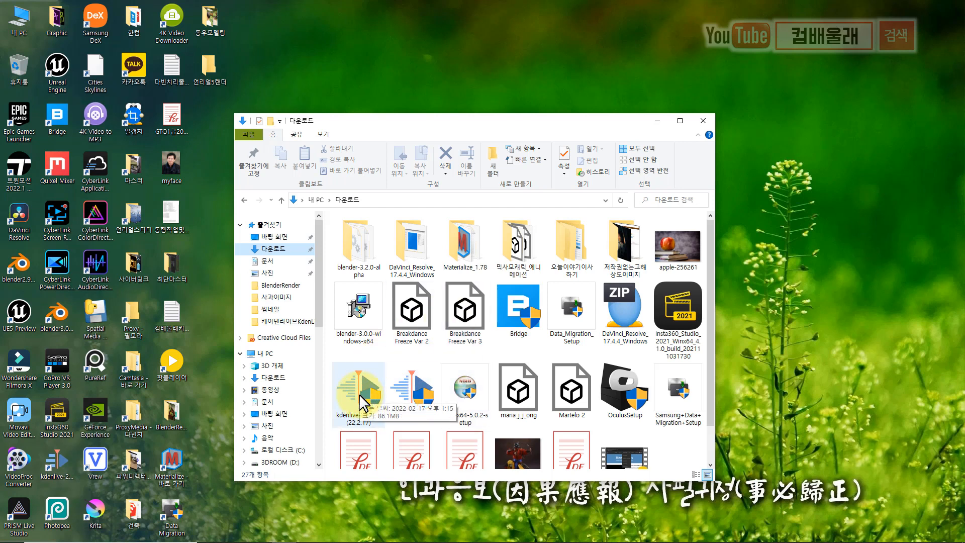
Run the kdenlive-21.12.3 installer from the downloads folder and allow it to make changes to the device
left_click(362, 395)
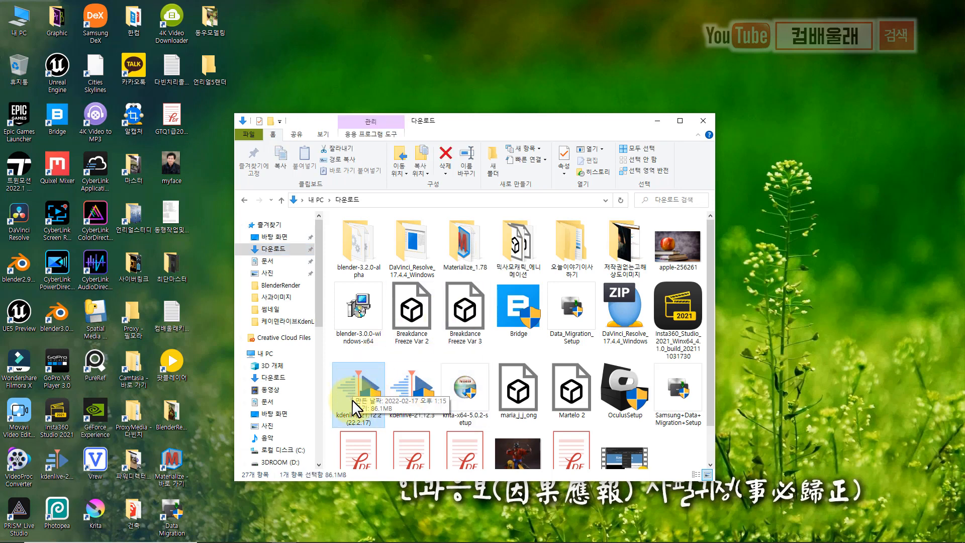
left_click(419, 398)
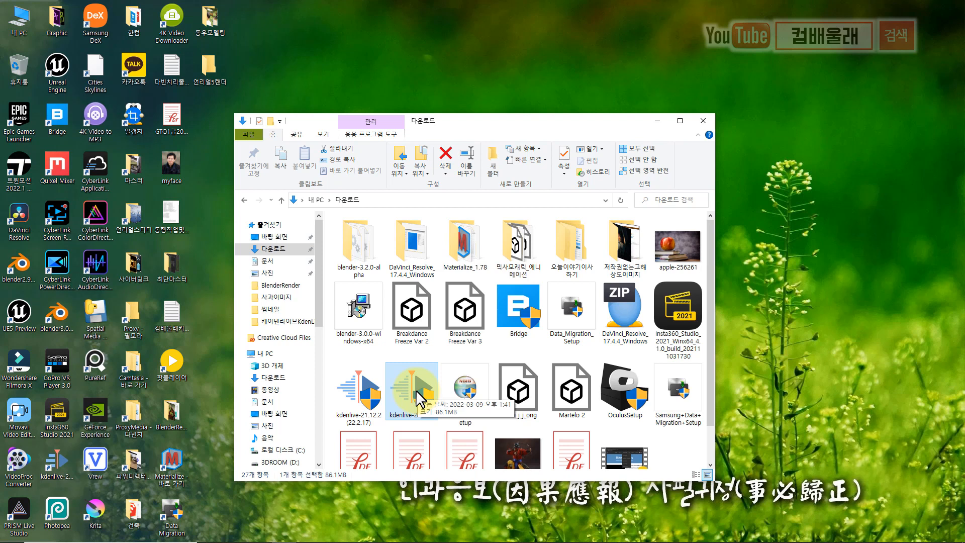
double_click(418, 398)
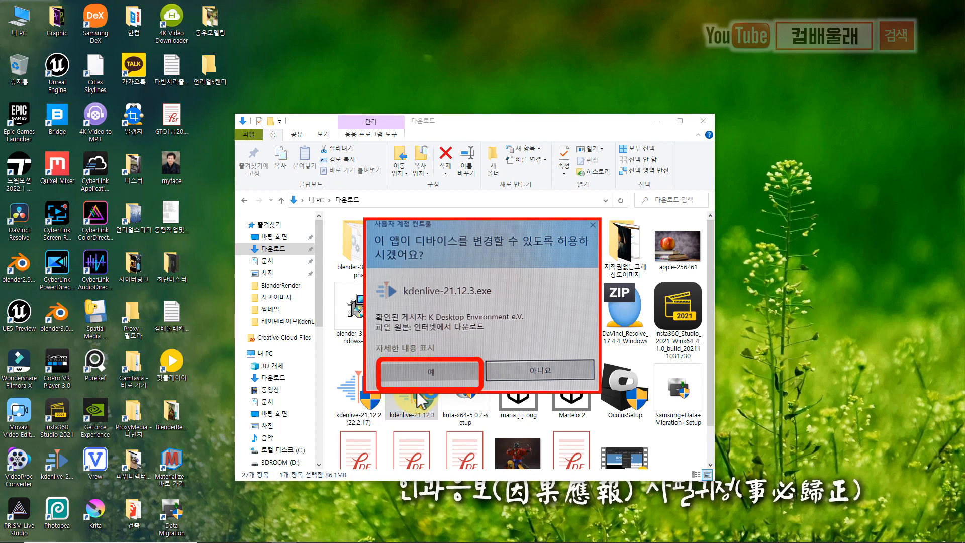
left_click(402, 371)
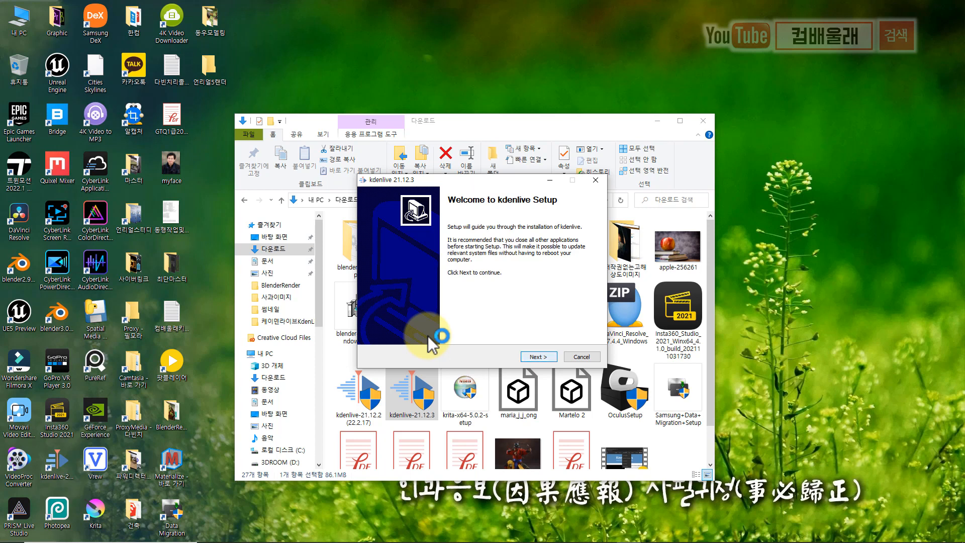
Install Kdenlive for anyone using this computer in C:\Program Files\kdenlive with the kdenlive Start Menu folder, and finish the setup
key("Return")
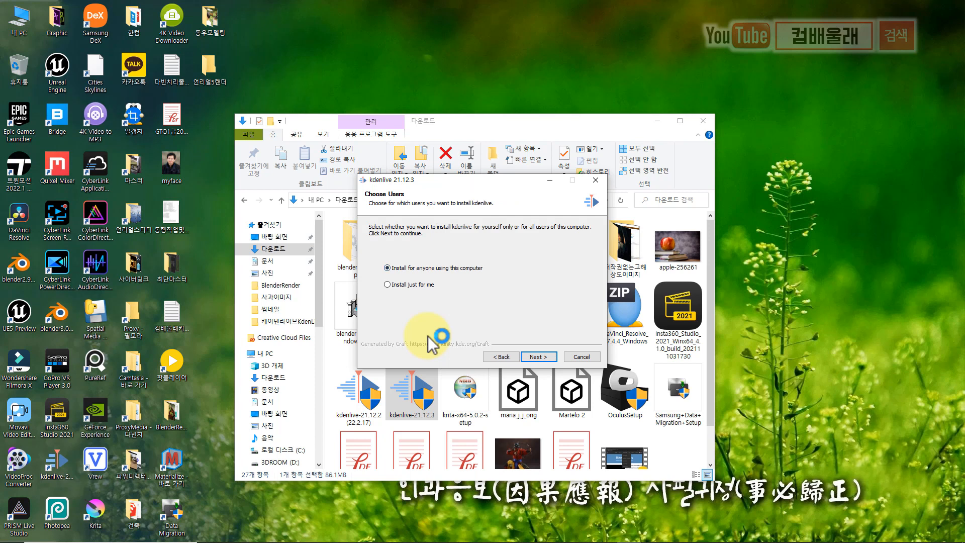
key("Return")
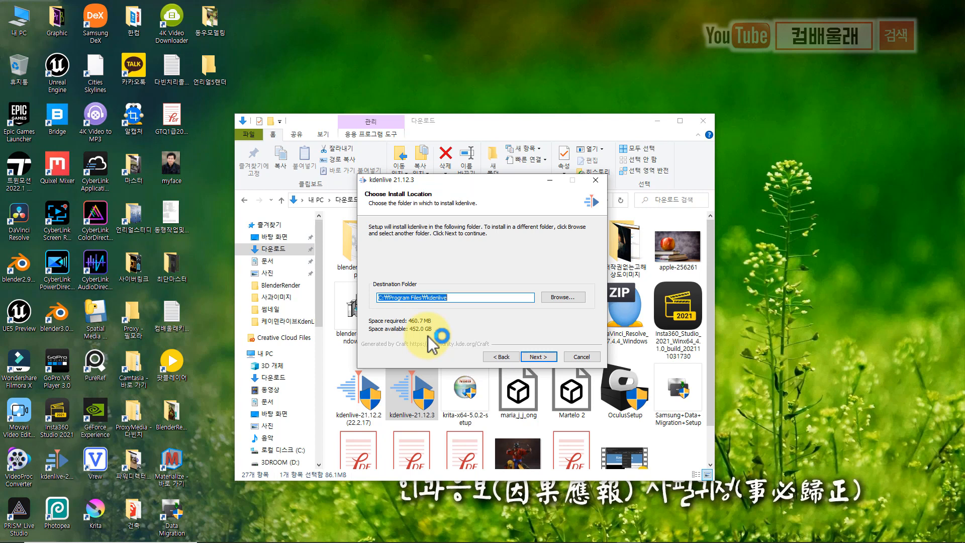
key("Return")
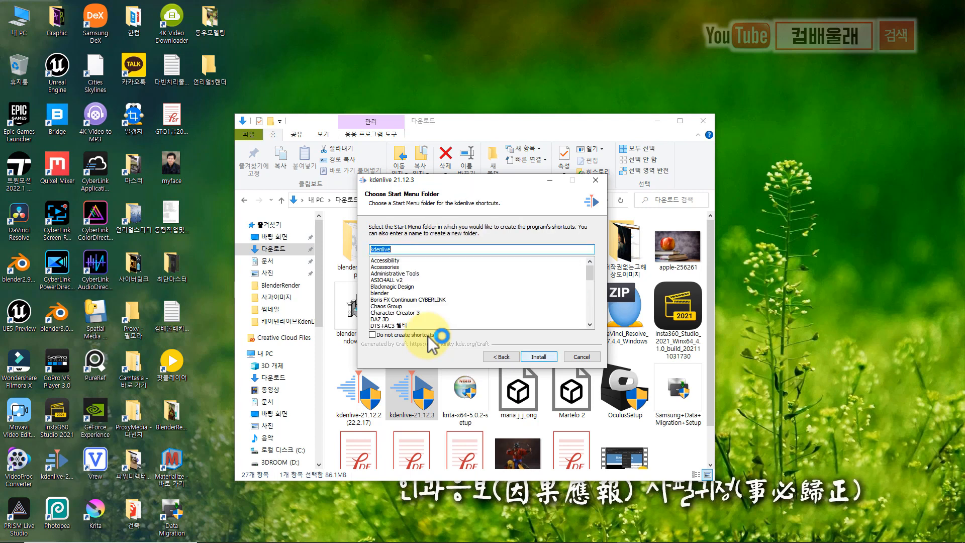
key("Return")
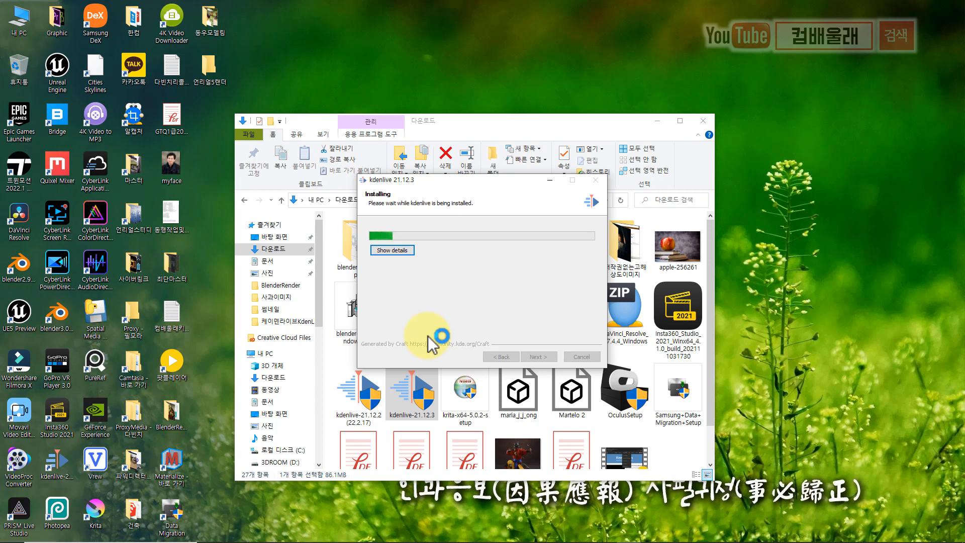
left_click(702, 121)
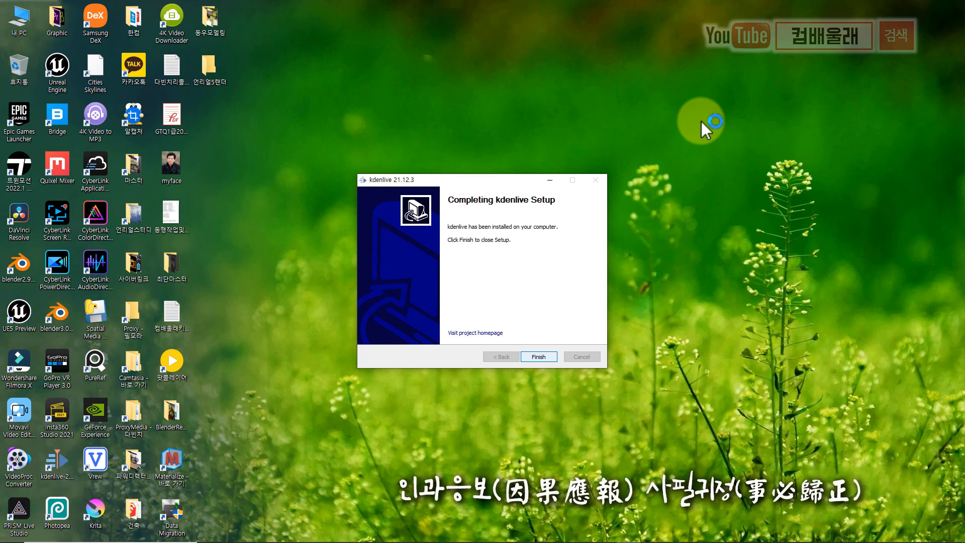
key("Return")
Start the newly installed Kdenlive from its desktop shortcut
left_click(50, 459)
double_click(50, 460)
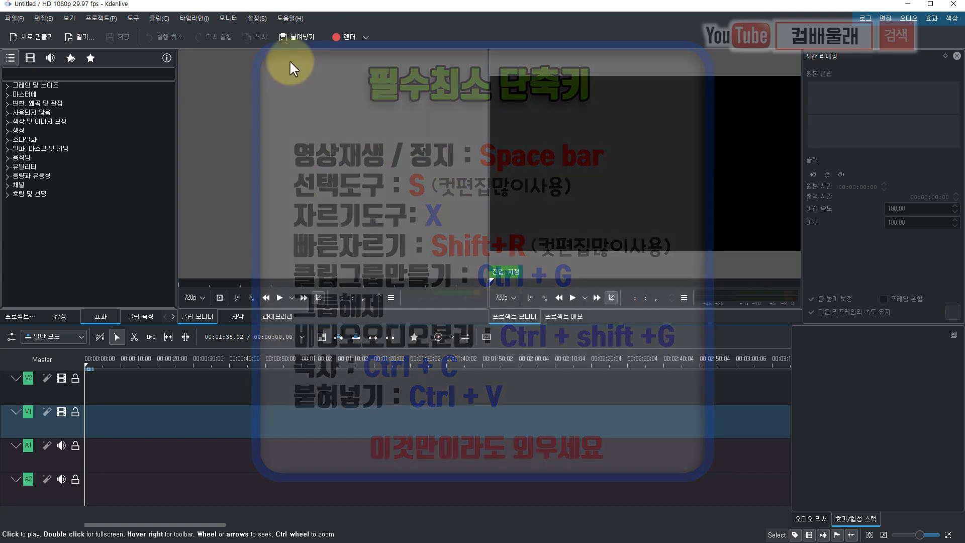
Open the language configuration, look through the available primary languages and leave it without applying a change
left_click(253, 18)
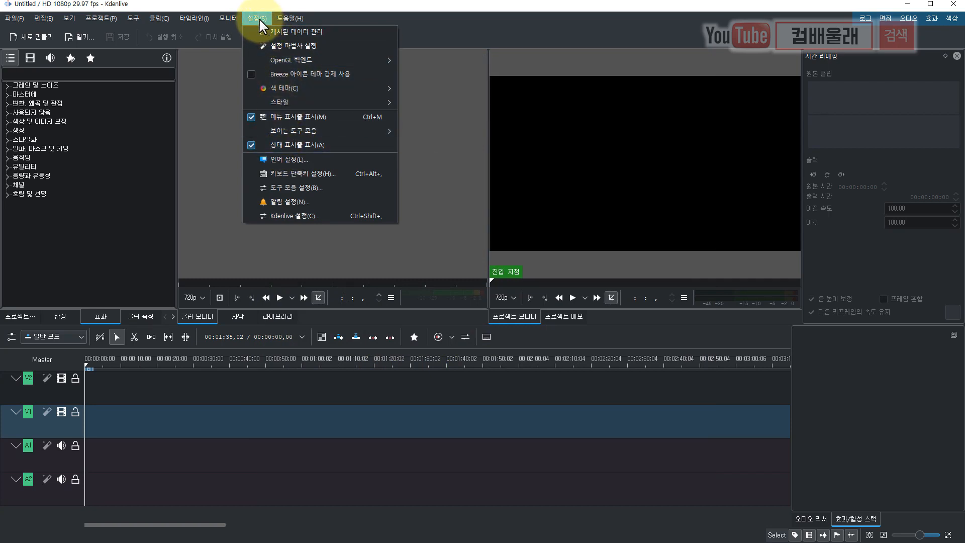
left_click(288, 158)
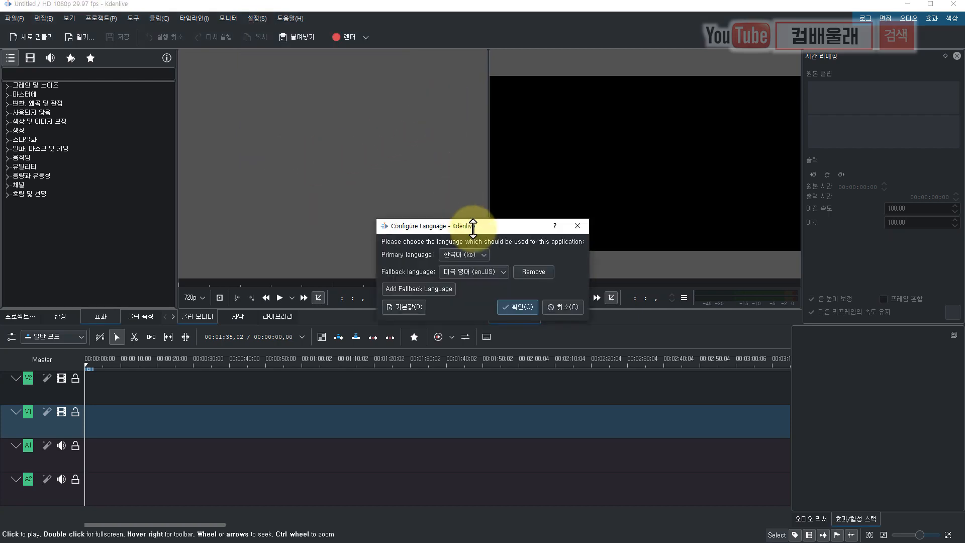
left_click(485, 255)
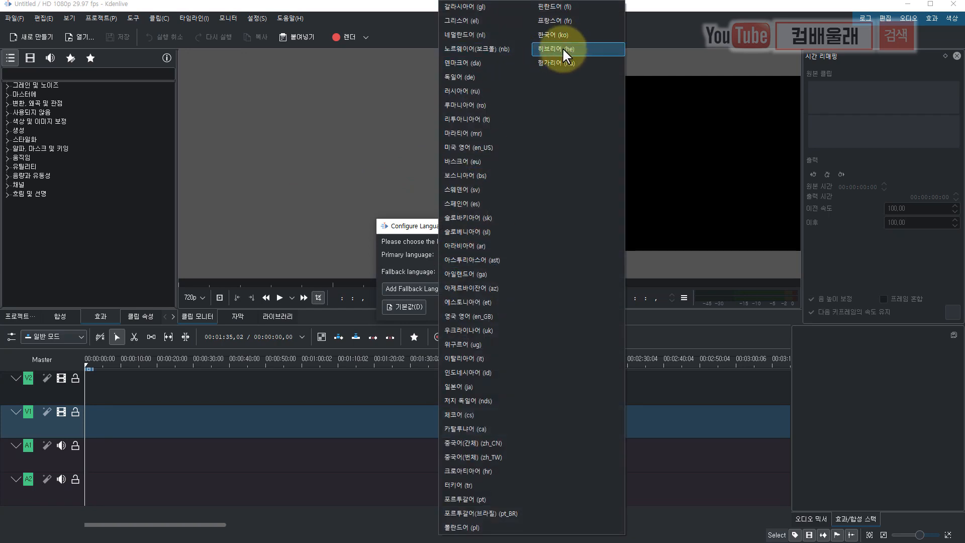
left_click(397, 13)
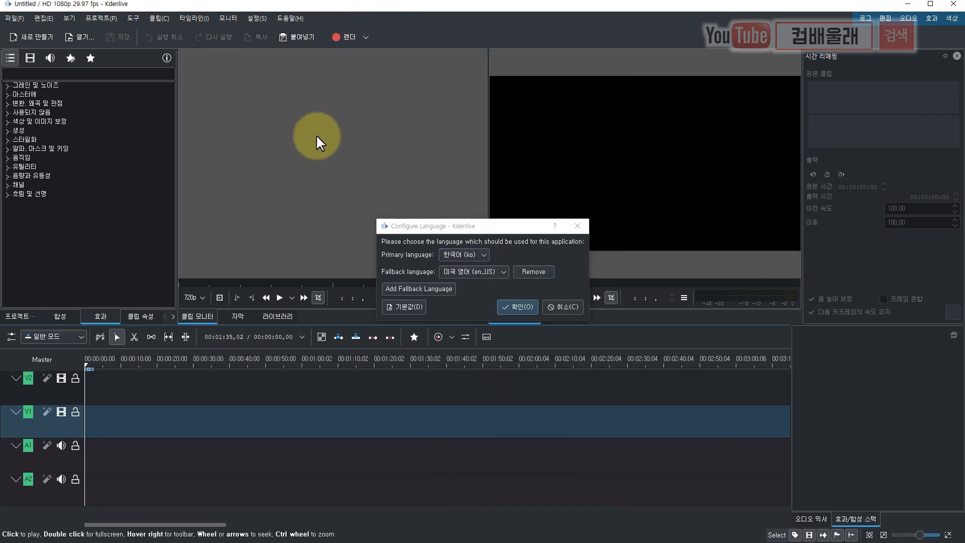
left_click(562, 306)
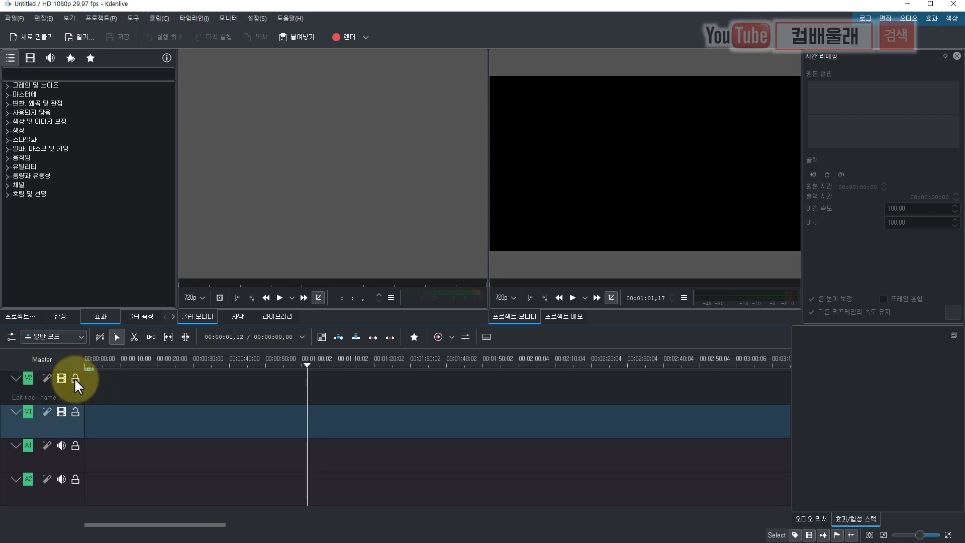
Insert one video track above track V2 in the timeline
left_click(13, 382)
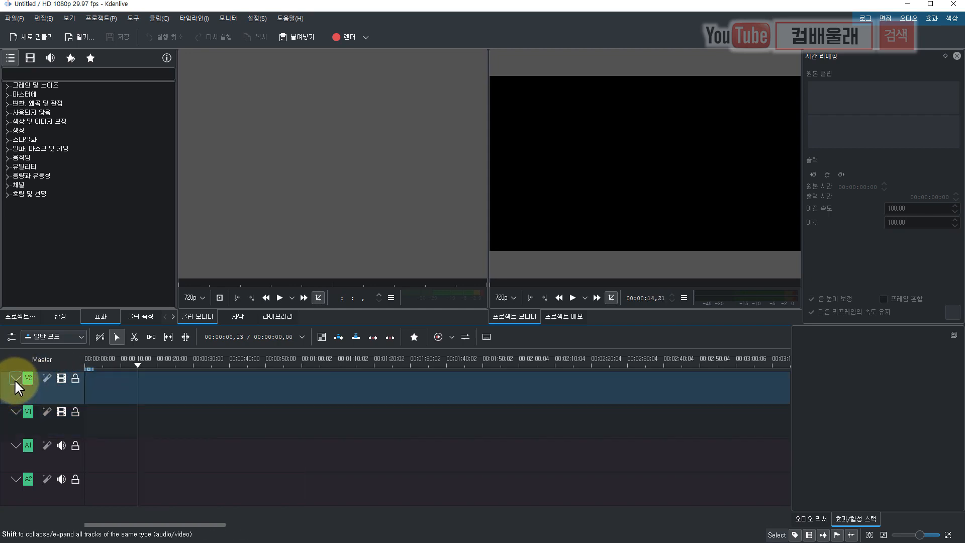
right_click(15, 378)
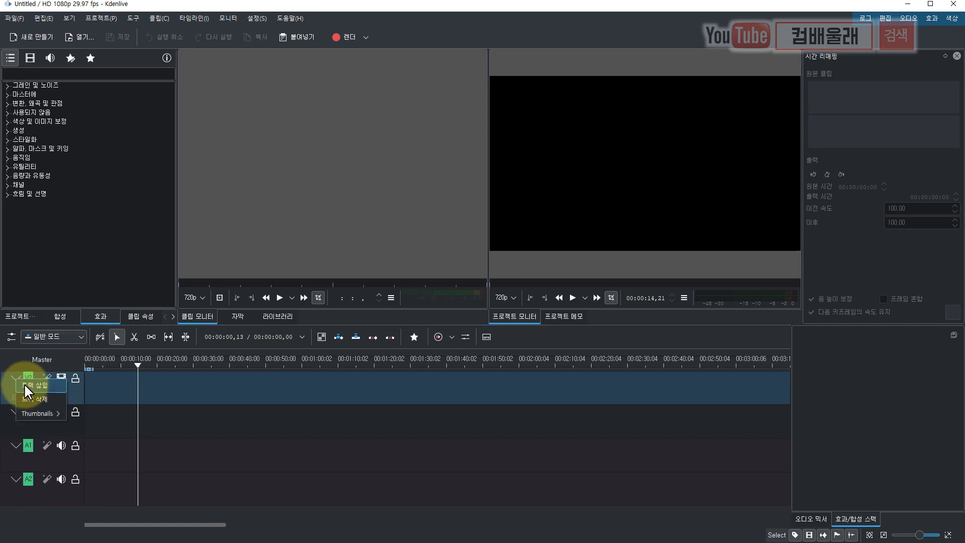
left_click(26, 385)
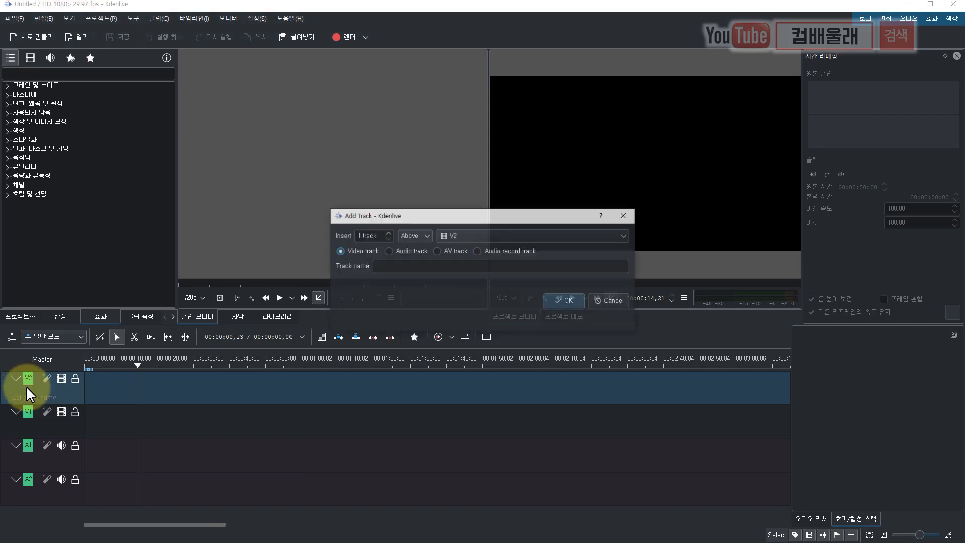
left_click_drag(390, 210, 372, 208)
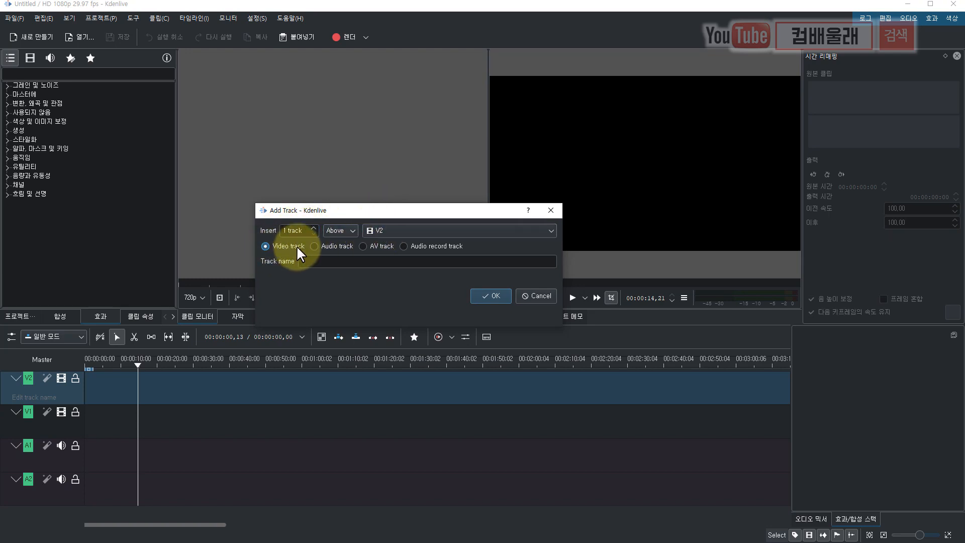
left_click(314, 246)
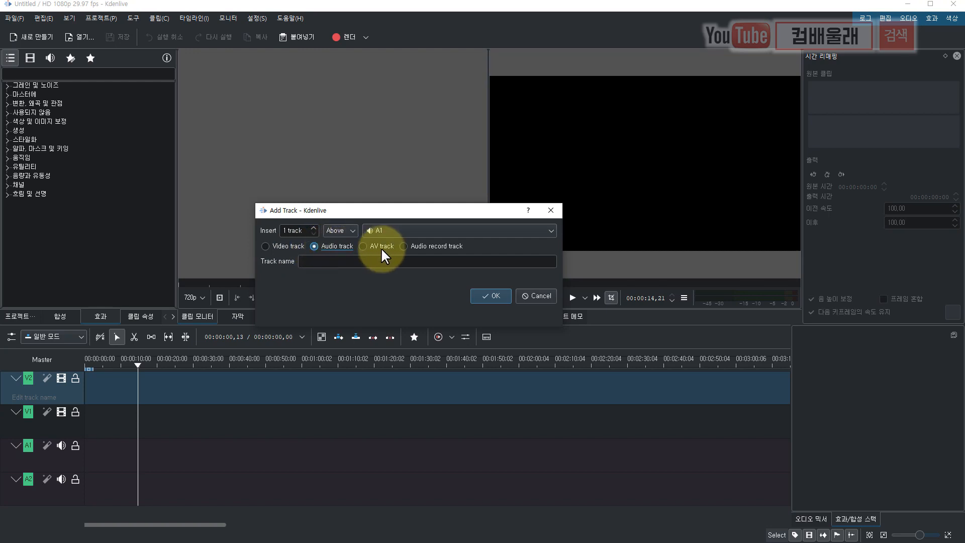
left_click(363, 245)
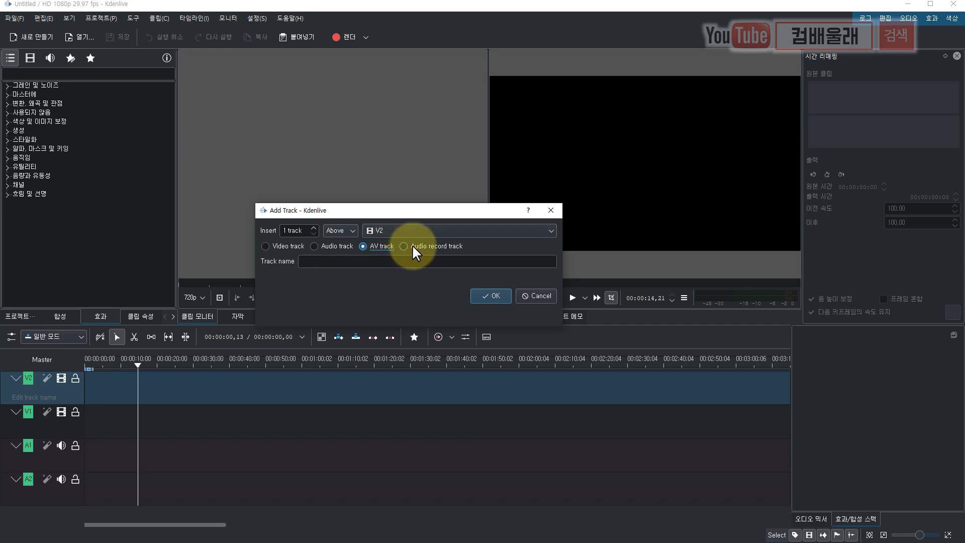
left_click(266, 245)
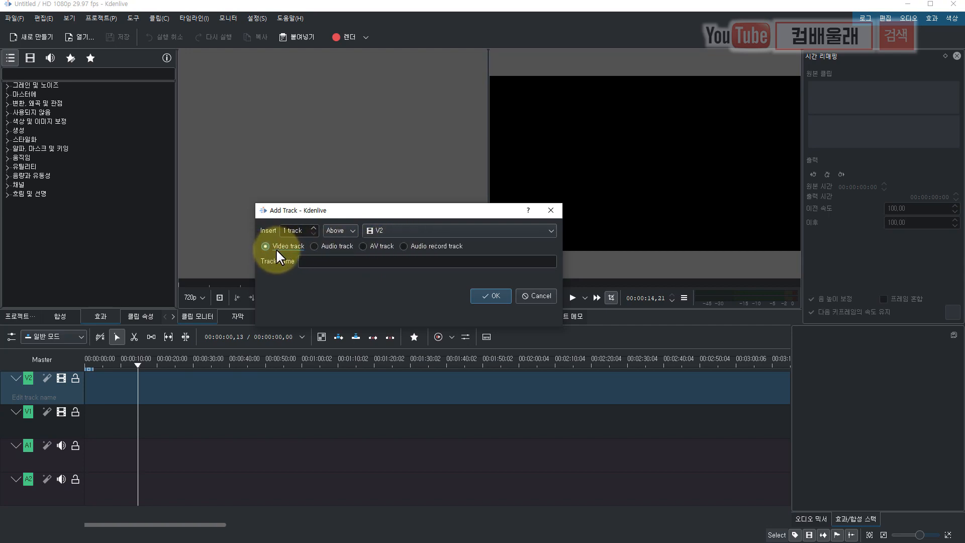
left_click(363, 246)
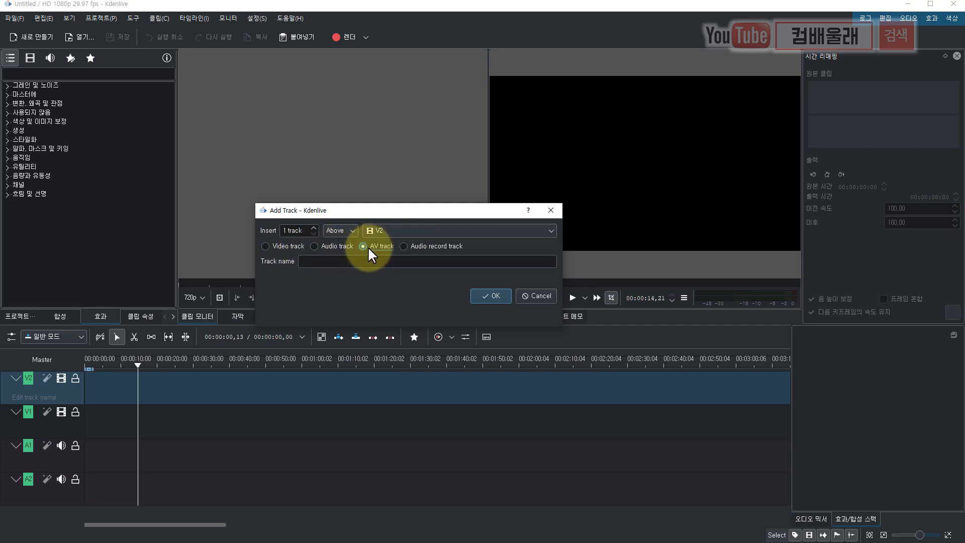
left_click(265, 246)
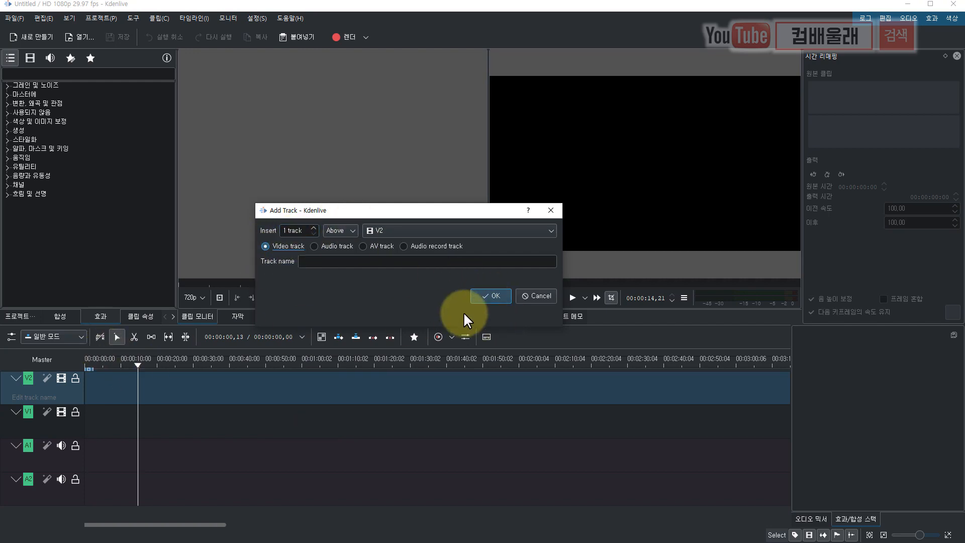
double_click(284, 230)
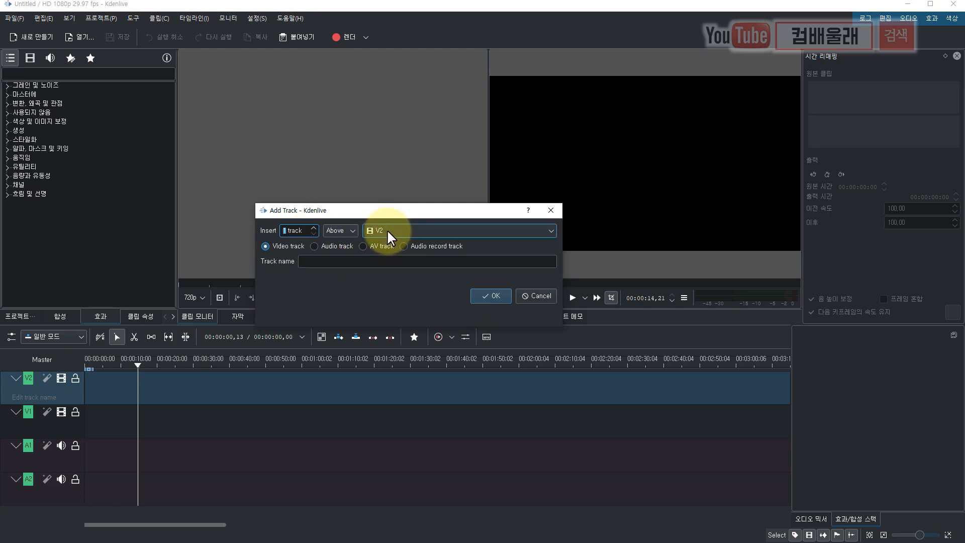
left_click(487, 296)
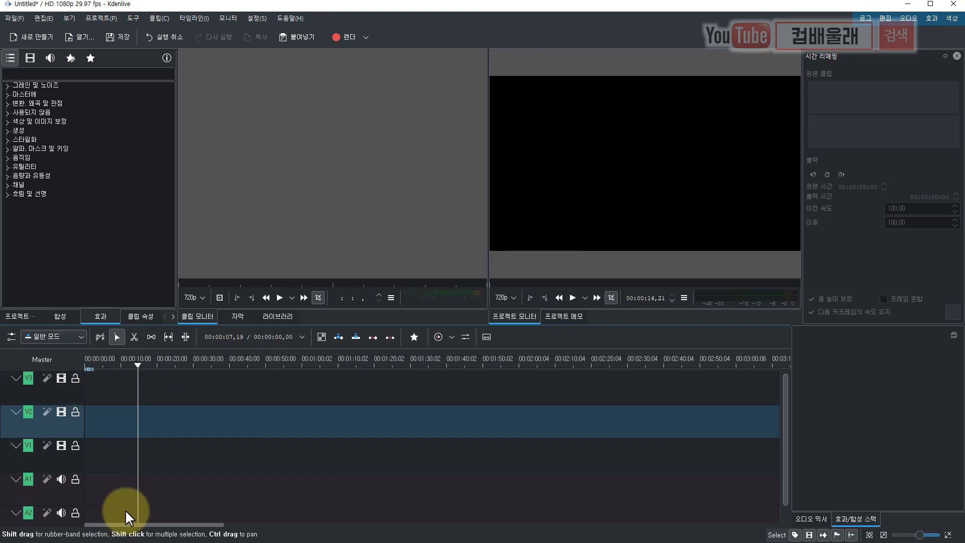
Look through the compositions, effects and clip properties panels, and return to the project bin
left_click(19, 317)
left_click(58, 315)
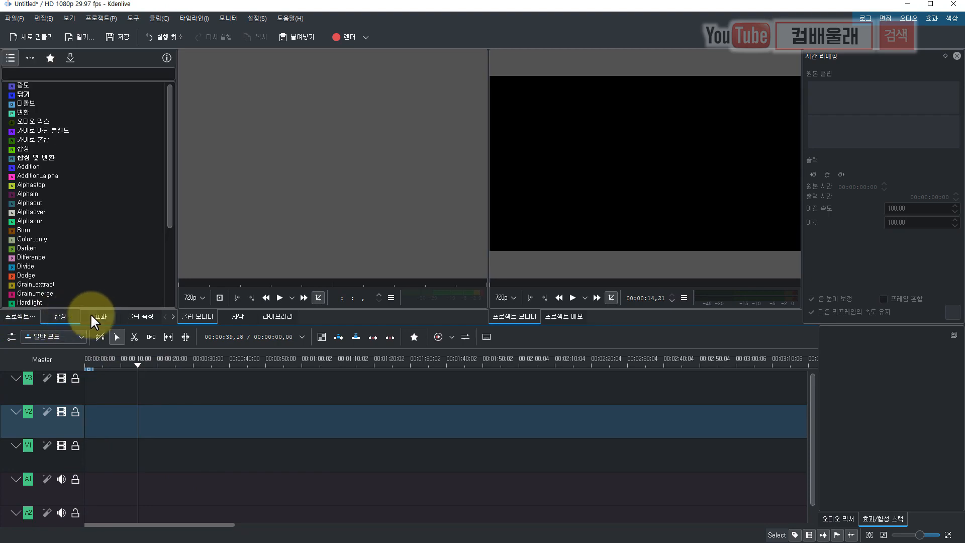
left_click(100, 317)
left_click(140, 315)
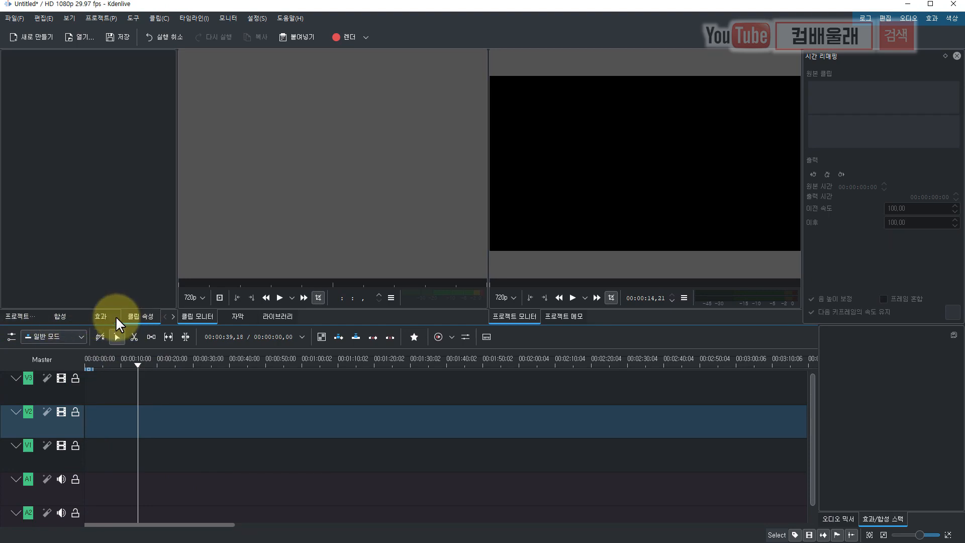
left_click(15, 317)
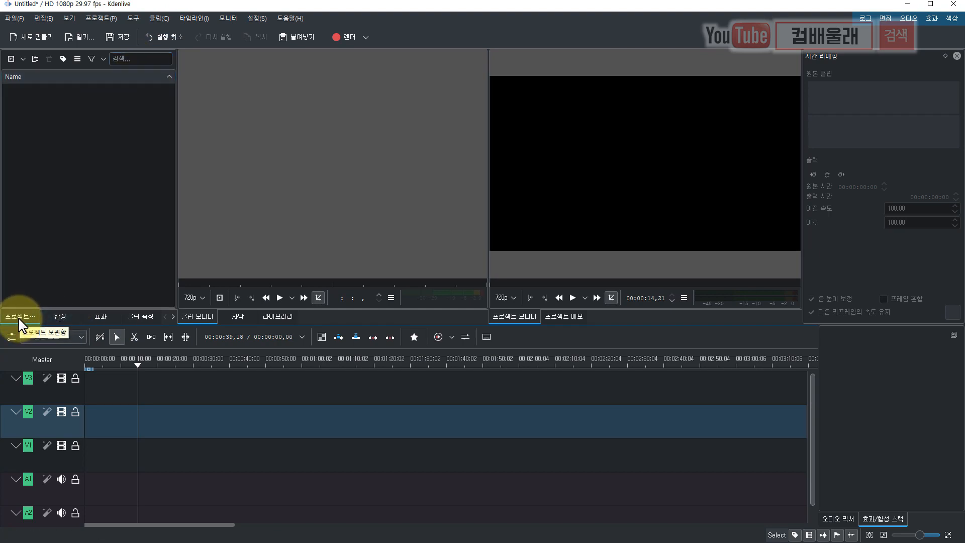
left_click(312, 172)
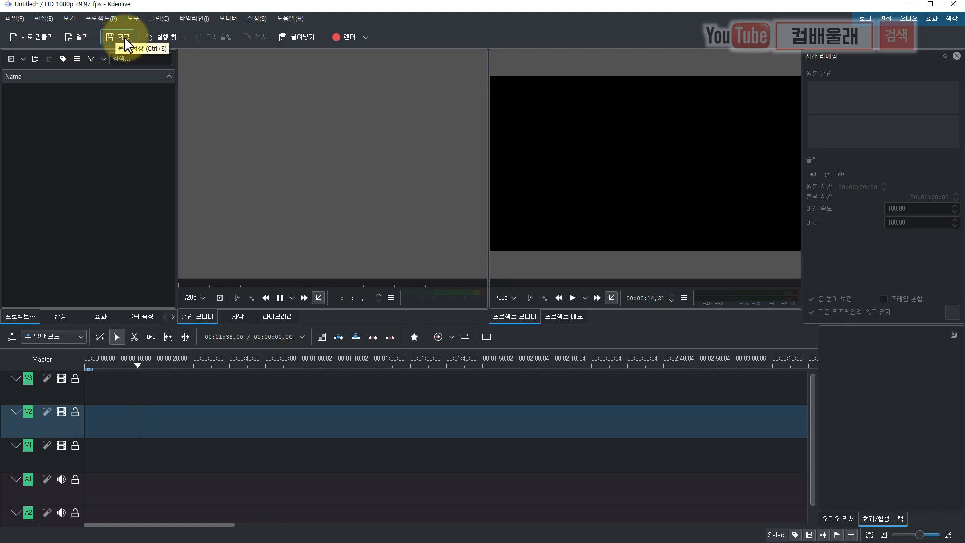
left_click(80, 127)
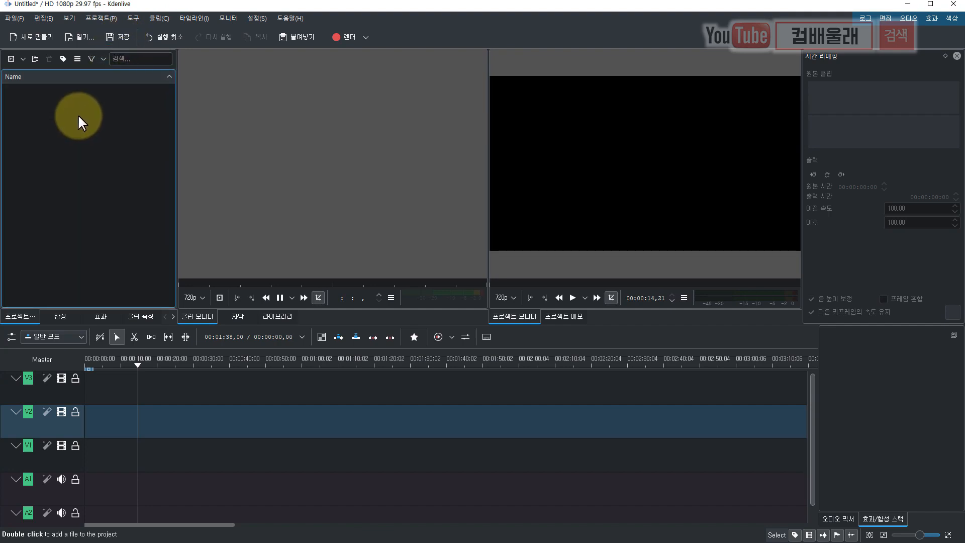
right_click(80, 132)
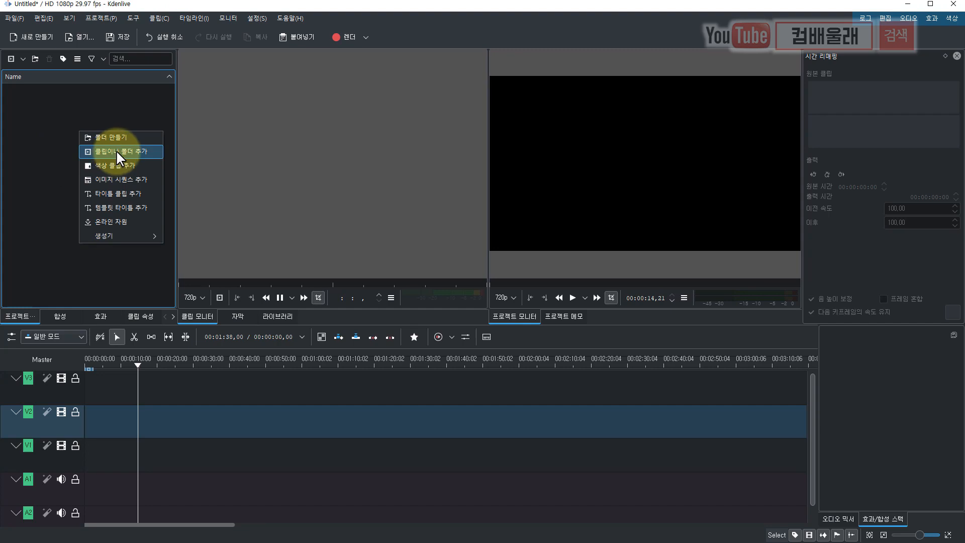
left_click(117, 115)
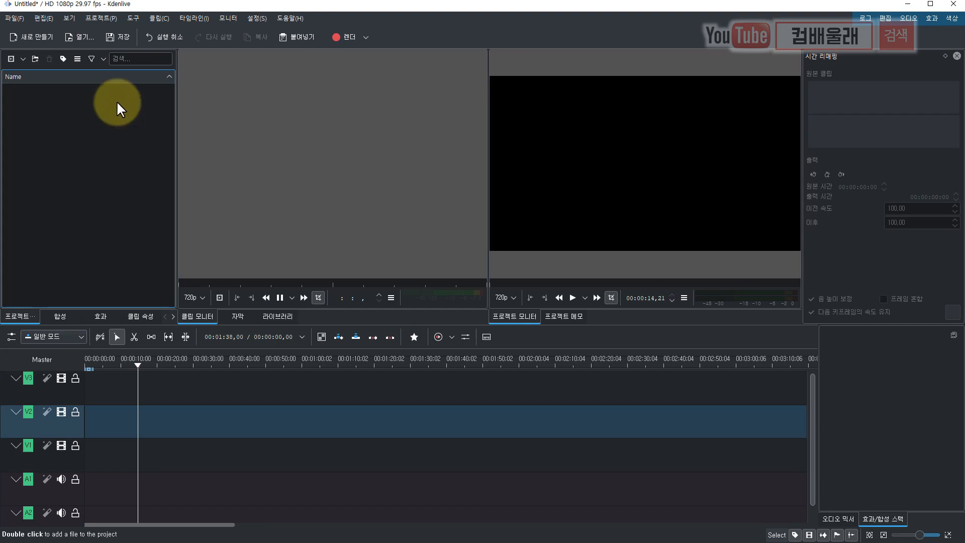
left_click(106, 19)
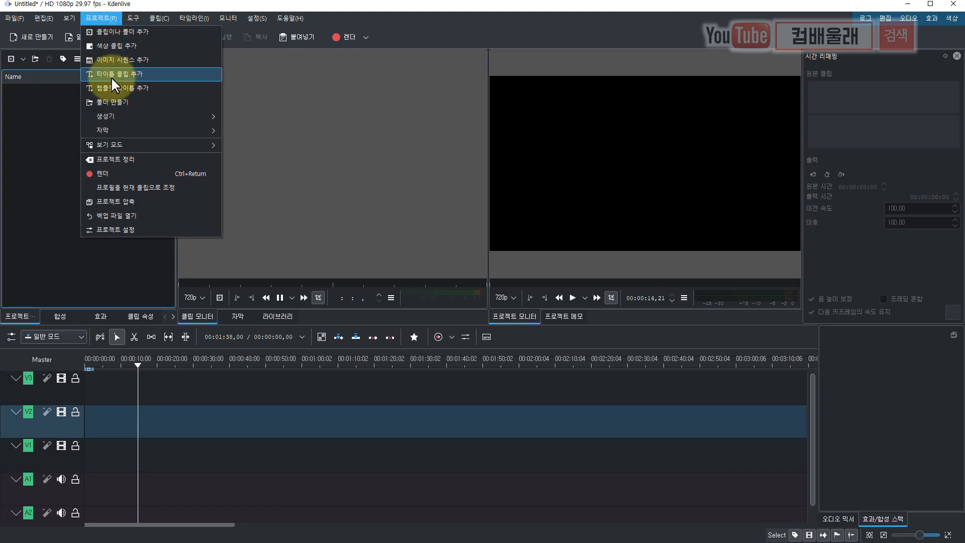
left_click(65, 139)
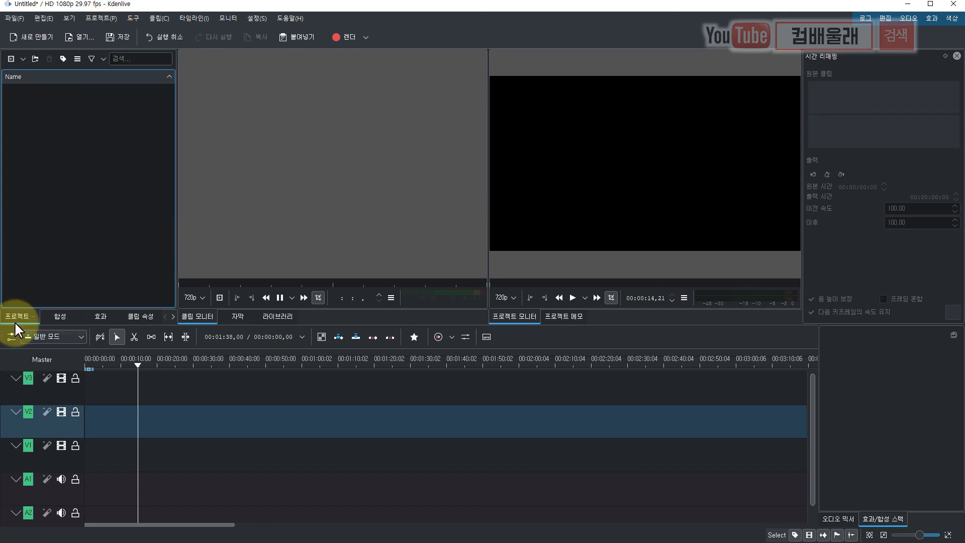
Add the clips 20200705_105536.mp4, 20200705_151144.mp4 and 20210905_142030.mp4 from the 자료 folder to the project bin
right_click(83, 130)
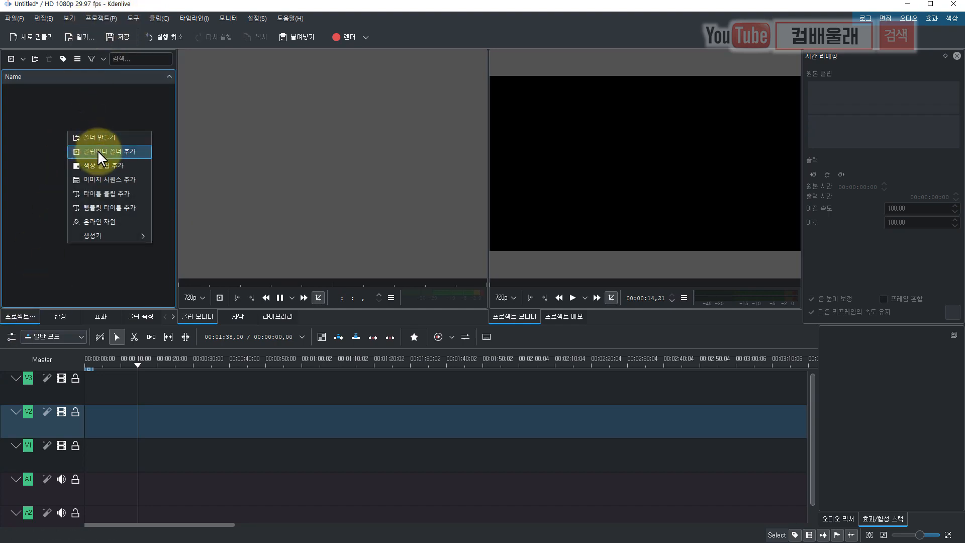
left_click(98, 150)
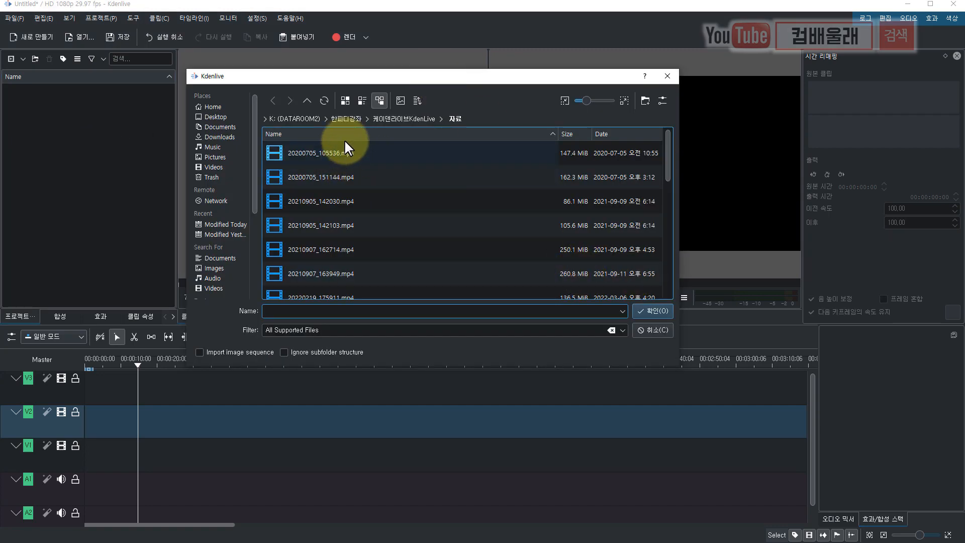
left_click(279, 153)
left_click(298, 176, "ctrl")
left_click(301, 195, "ctrl")
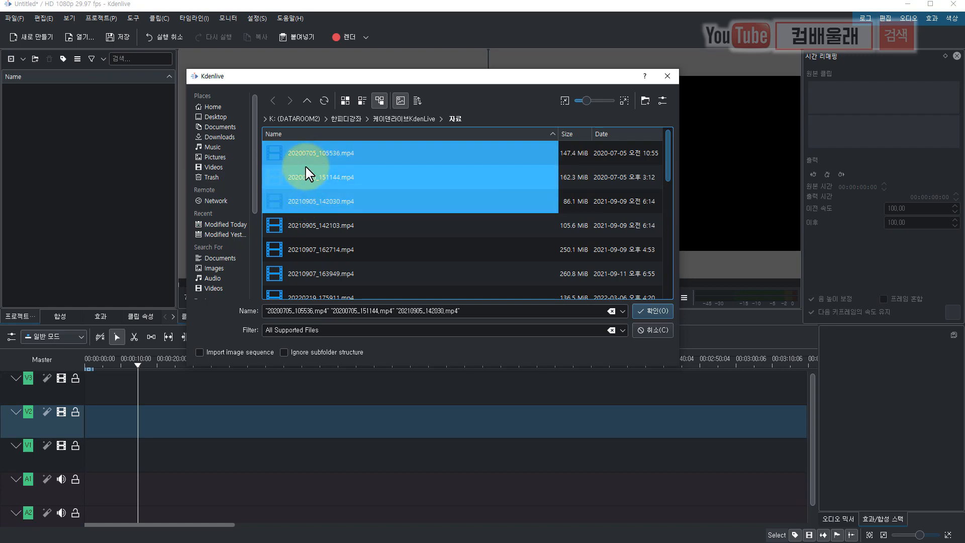
left_click_drag(668, 167, 668, 284)
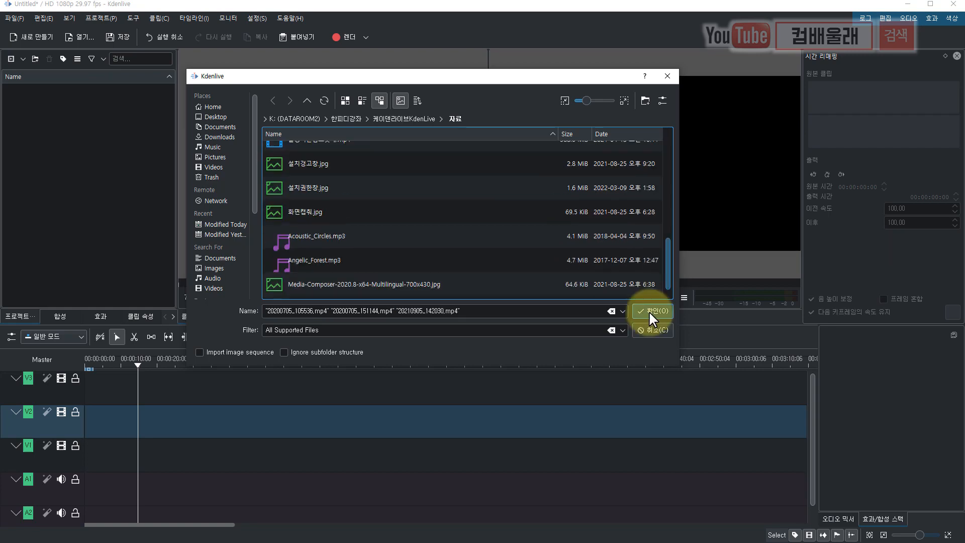
left_click(649, 310)
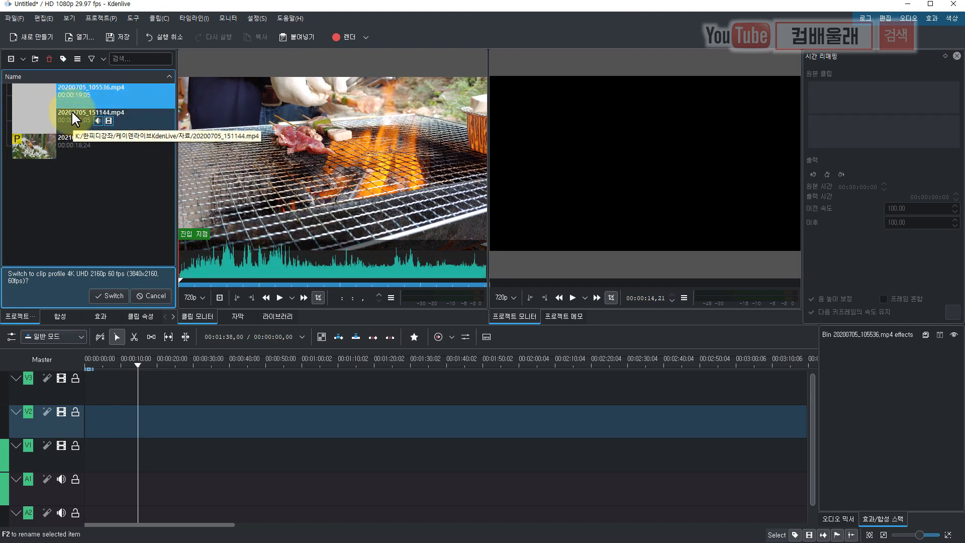
View the imported clips 20200705_151144.mp4 and 20200705_105536.mp4 in the clip monitor
left_click(75, 182)
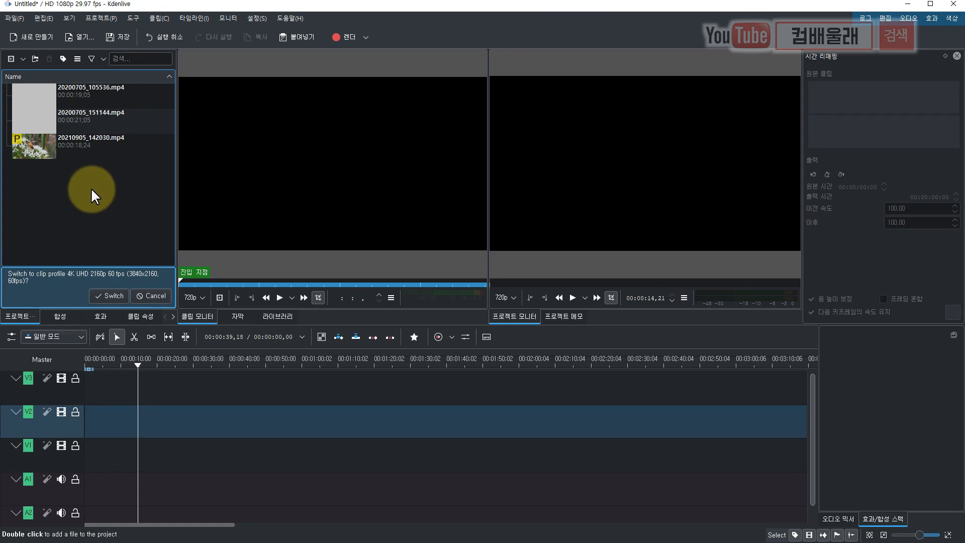
left_click(20, 141)
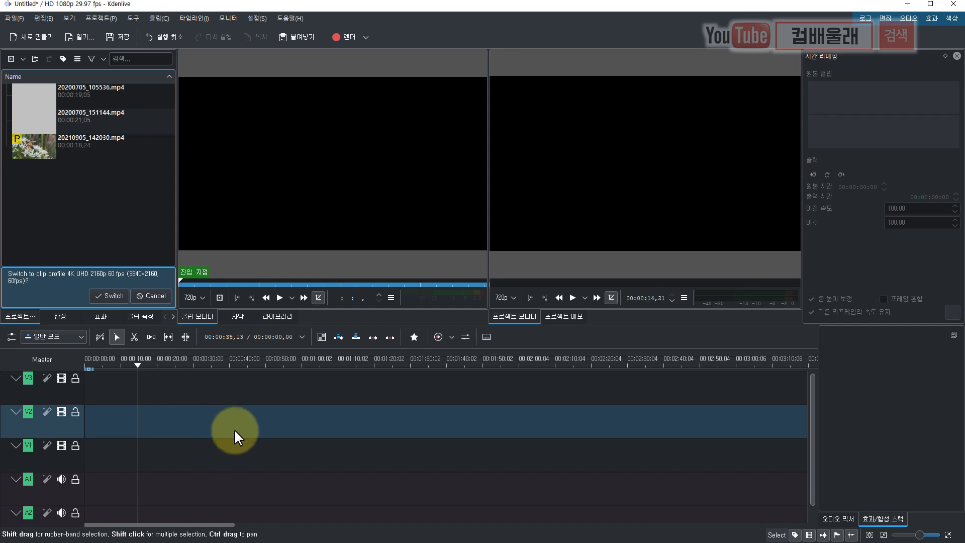
left_click(91, 119)
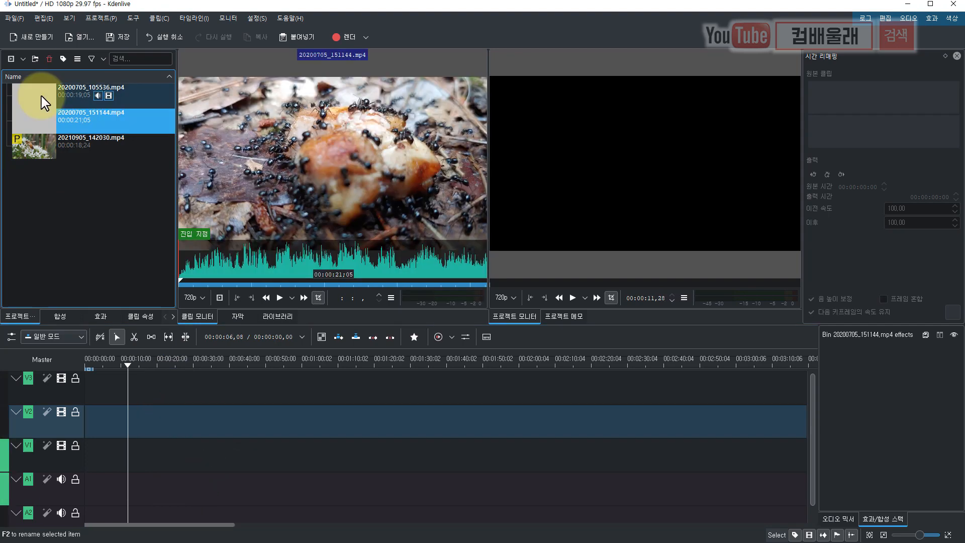
left_click(35, 98)
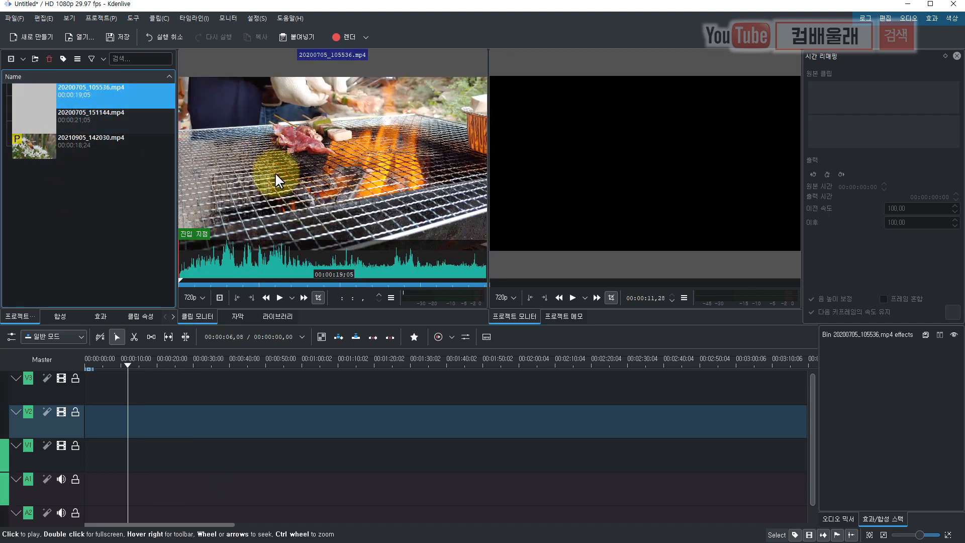
Add the clips 20220219_184749.mp4, 20220219_184826.mp4, 20220219_190640.mp4 and 20220219_191525.mp4 from the 자료 folder to the project bin
left_click(35, 135)
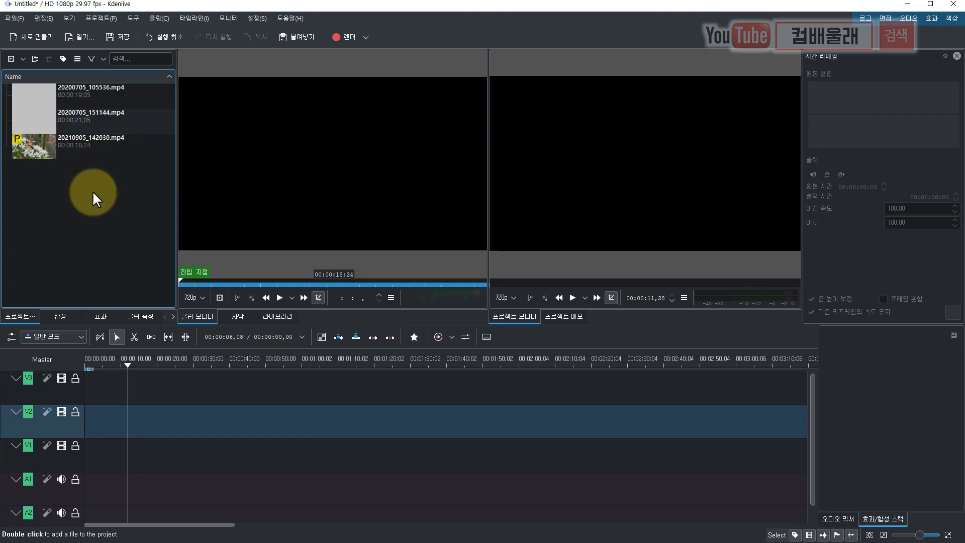
right_click(92, 191)
left_click(121, 213)
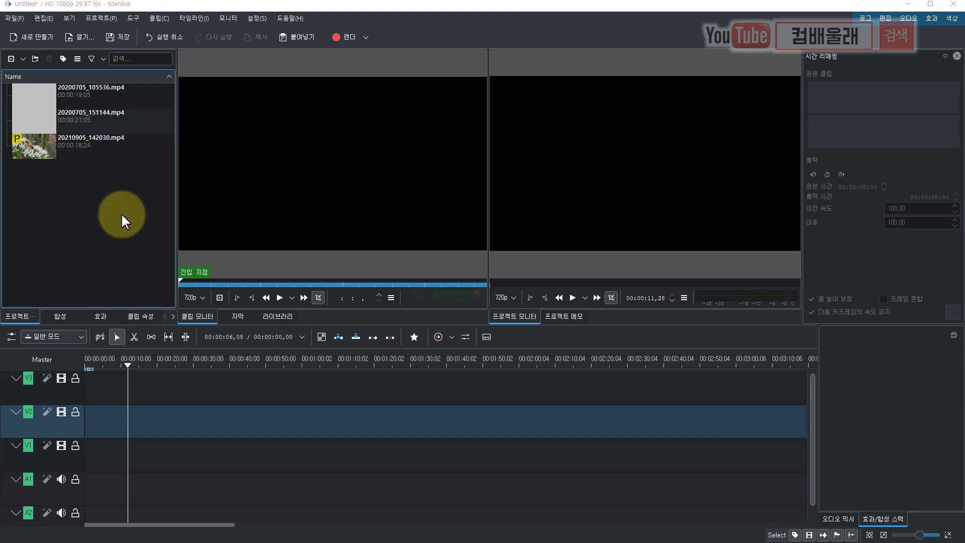
scroll(440, 253, "down", 3)
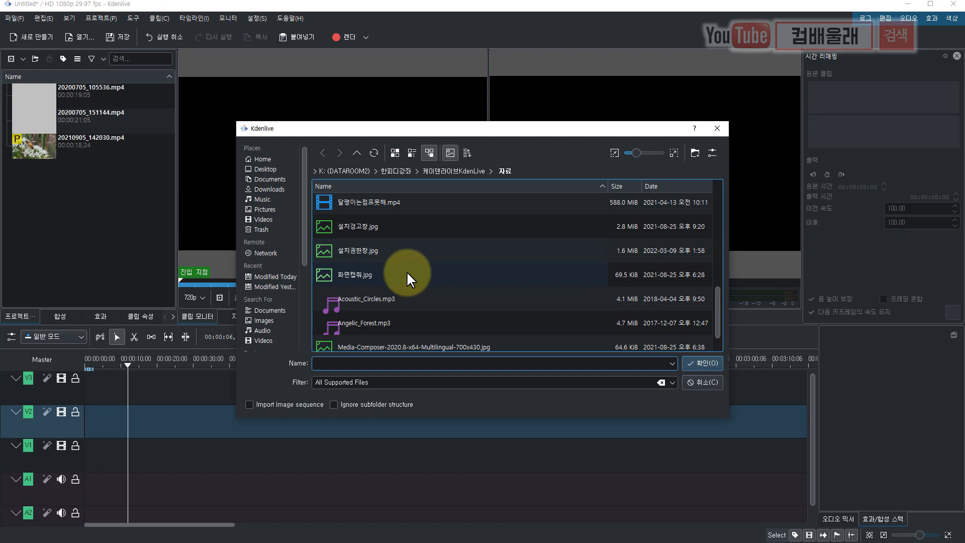
left_click(362, 330)
key("shift+Up")
key("shift+Up")
key("shift+Up")
left_click(702, 363)
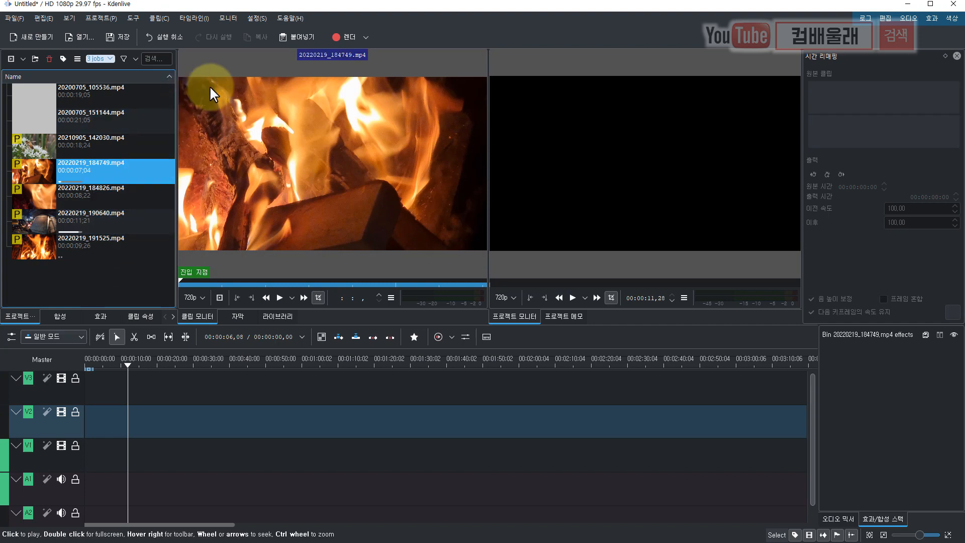
left_click(84, 282)
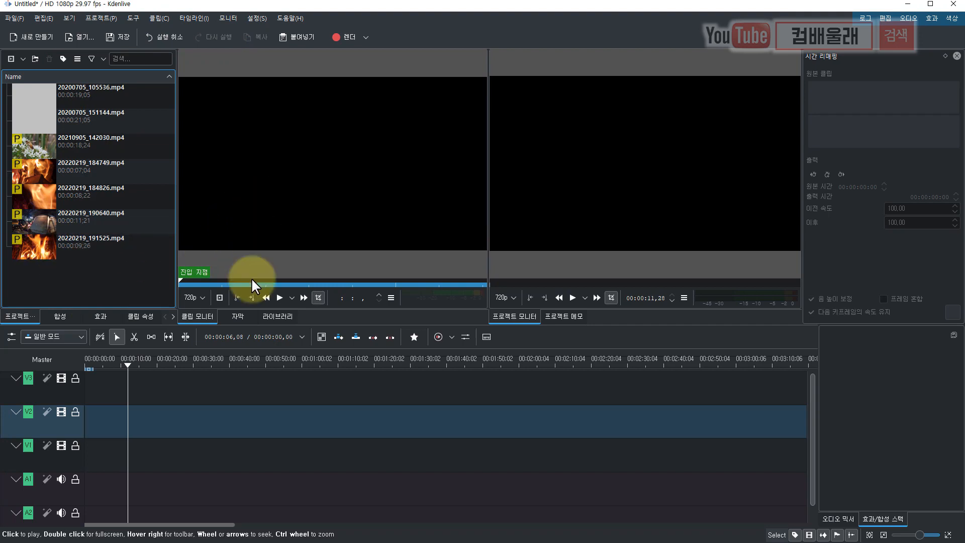
Preview 20220219_190640.mp4 in the clip monitor and mark its in point at 00:00:02,00 and its out point at 00:00:05,08
left_click_drag(44, 246, 32, 216)
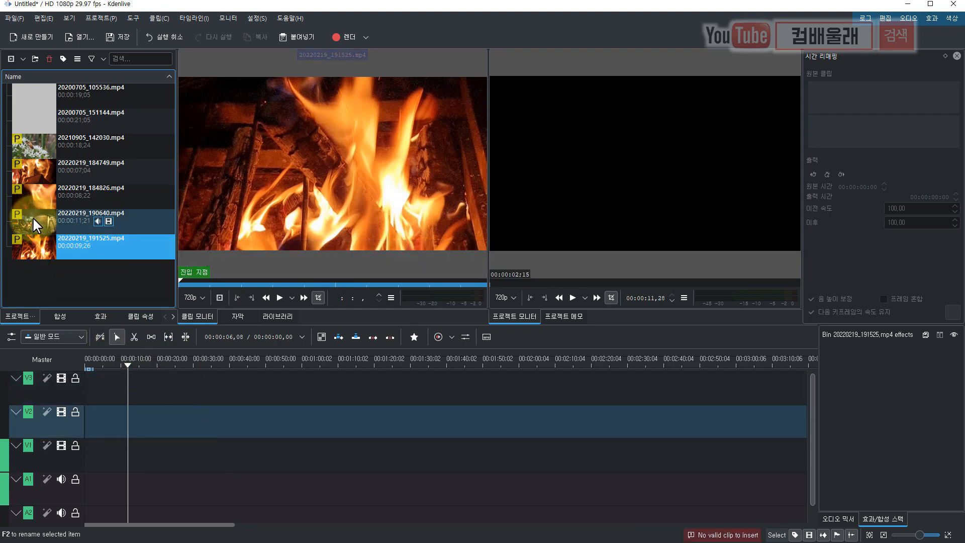
left_click(32, 216)
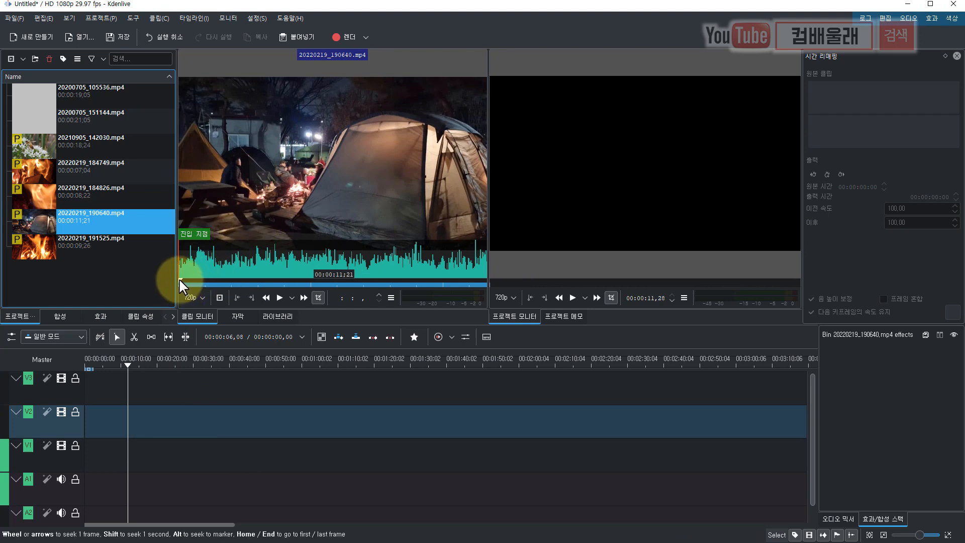
key("space")
key("space")
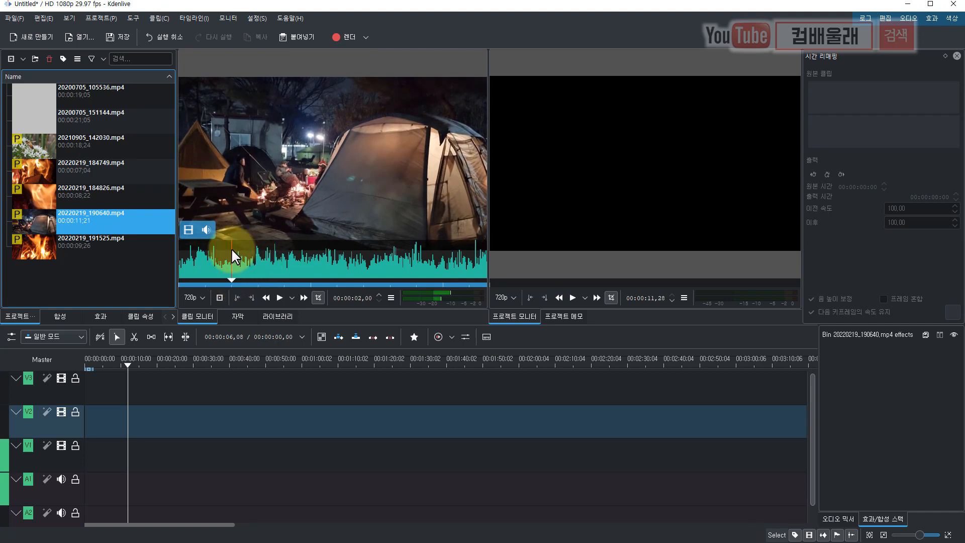
left_click(236, 298)
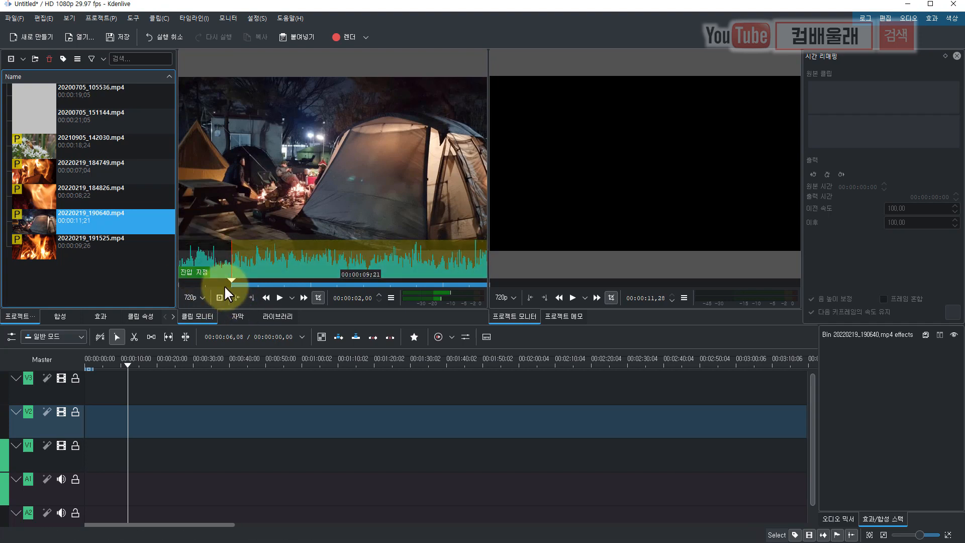
key("space")
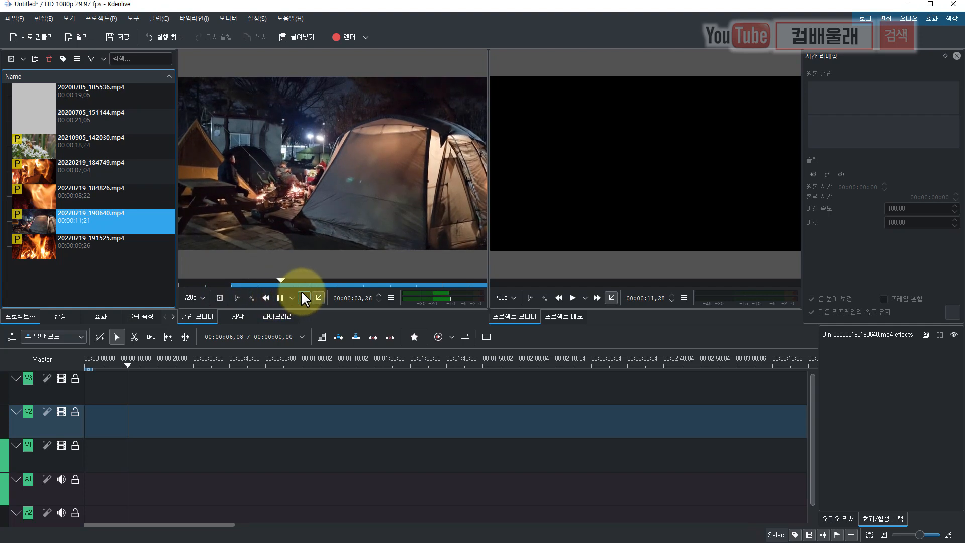
key("space")
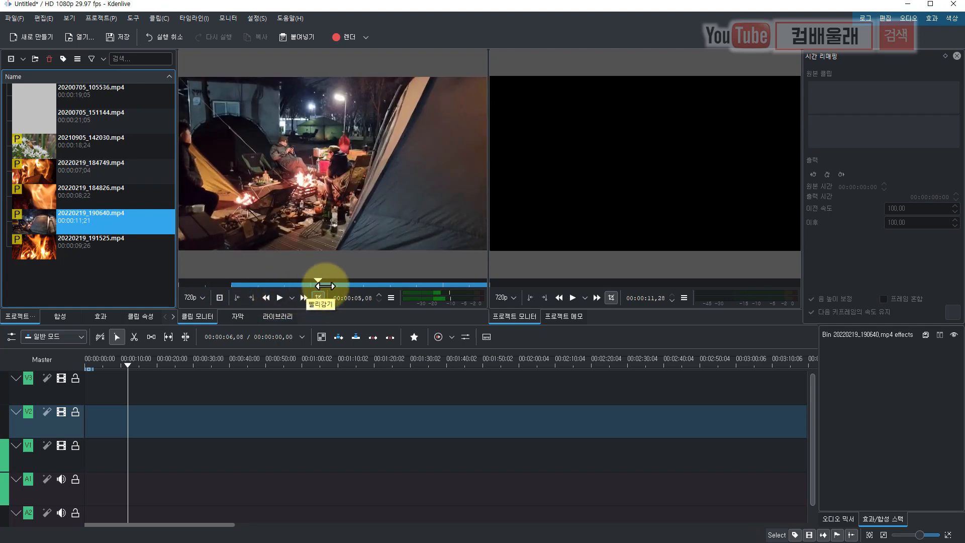
left_click(250, 297)
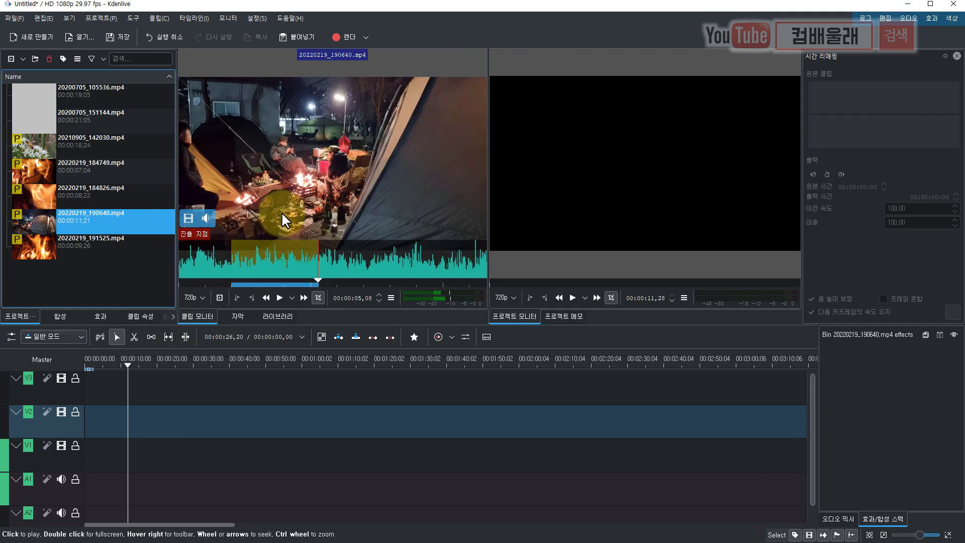
Place the marked section of 20220219_190640.mp4 on tracks V1 and A1 at the very start of the timeline
left_click_drag(297, 189, 208, 458)
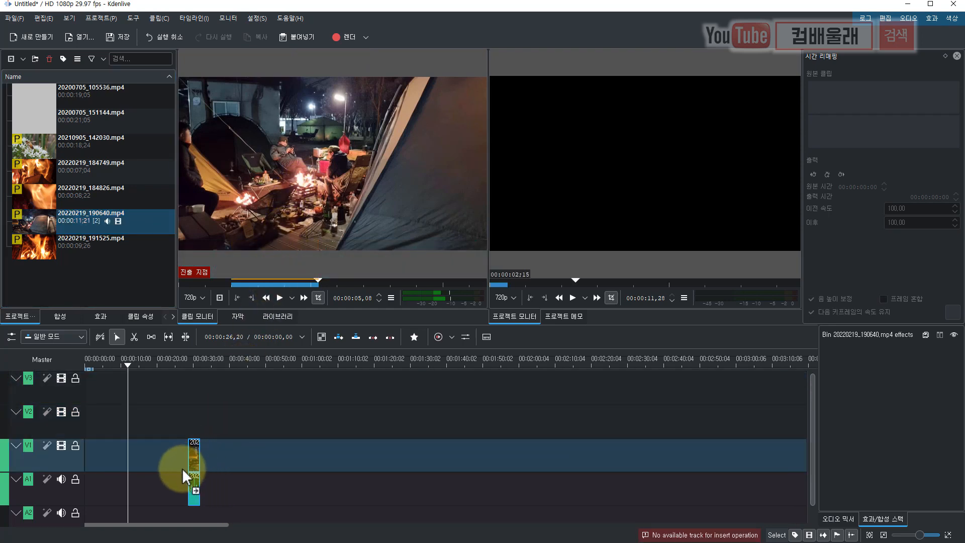
left_click_drag(95, 475, 80, 466)
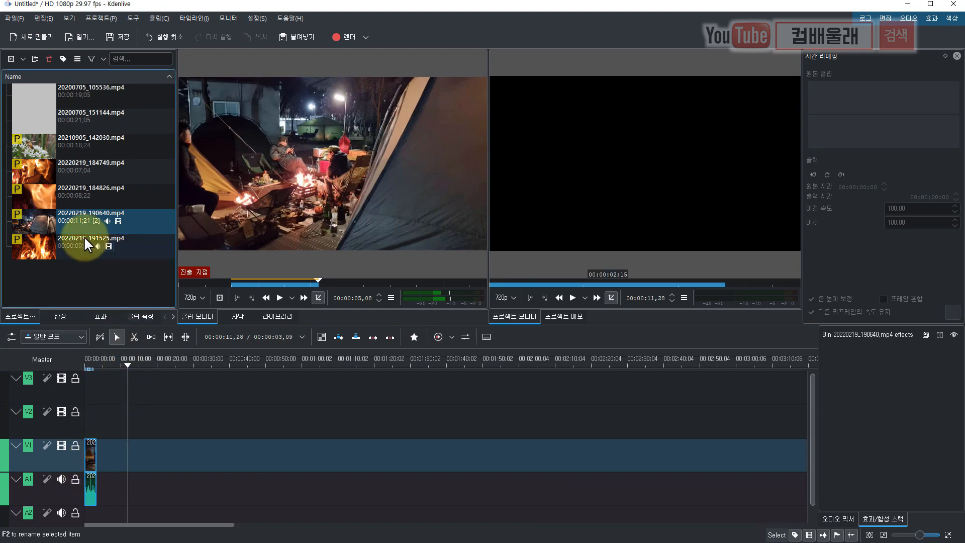
Place the full 20220219_190640.mp4 clip on V1 at about 15 seconds and delete it again
left_click_drag(39, 221, 142, 472)
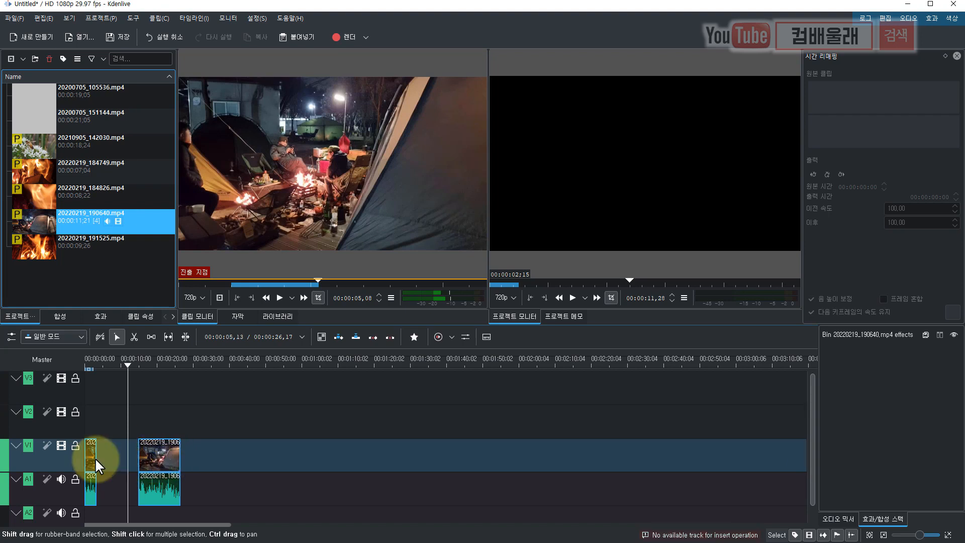
left_click(156, 460)
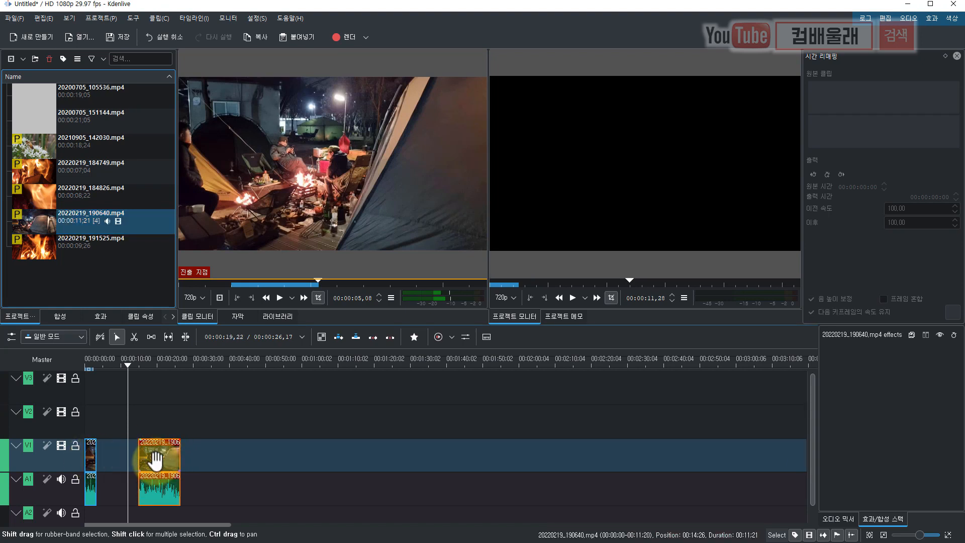
key("Delete")
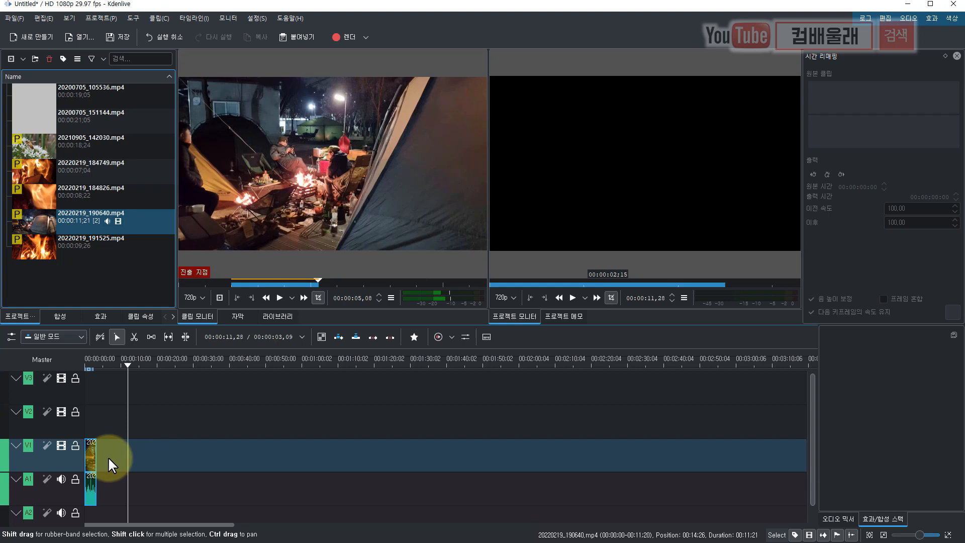
Play the trimmed clip on V1 from the start of the timeline, at both the normal and an enlarged timeline scale
key("Home")
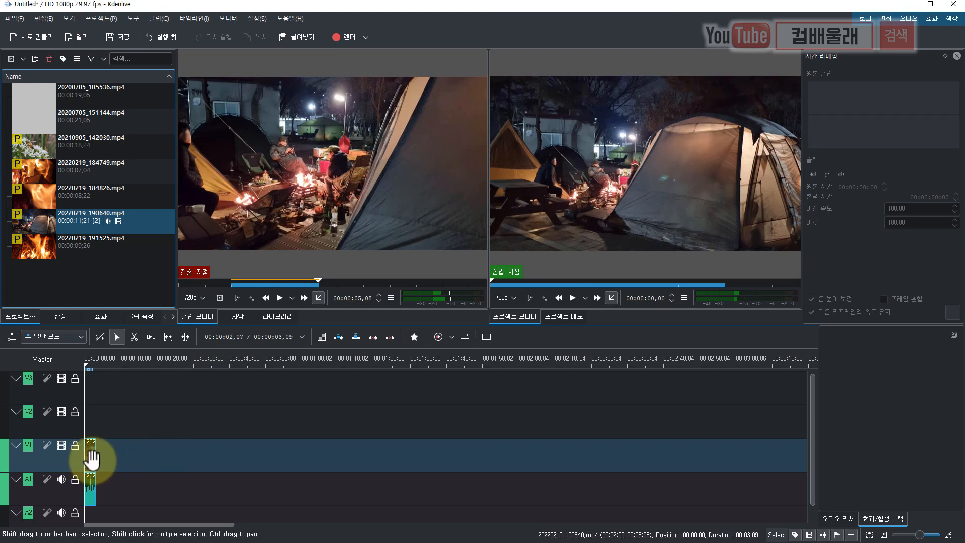
key("space")
key("space")
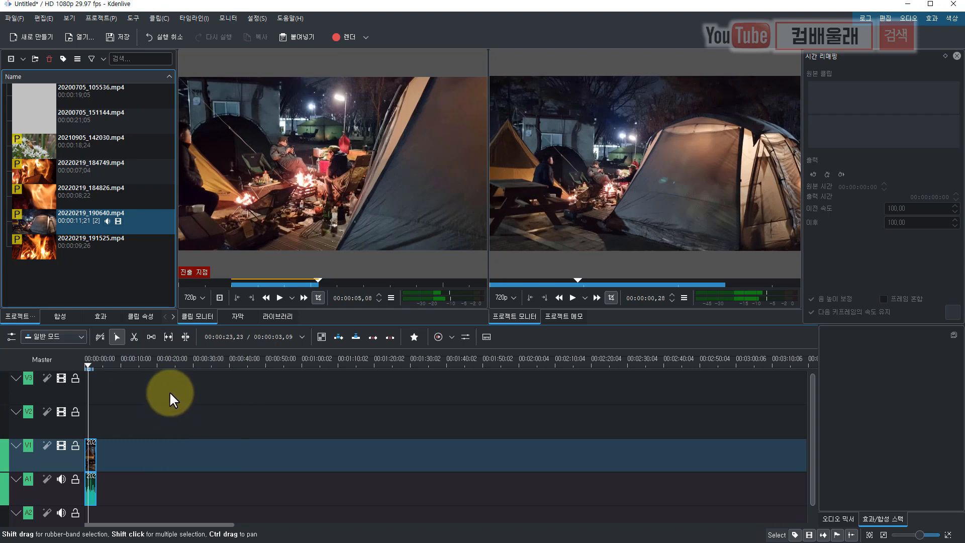
scroll(130, 392, "up", 1)
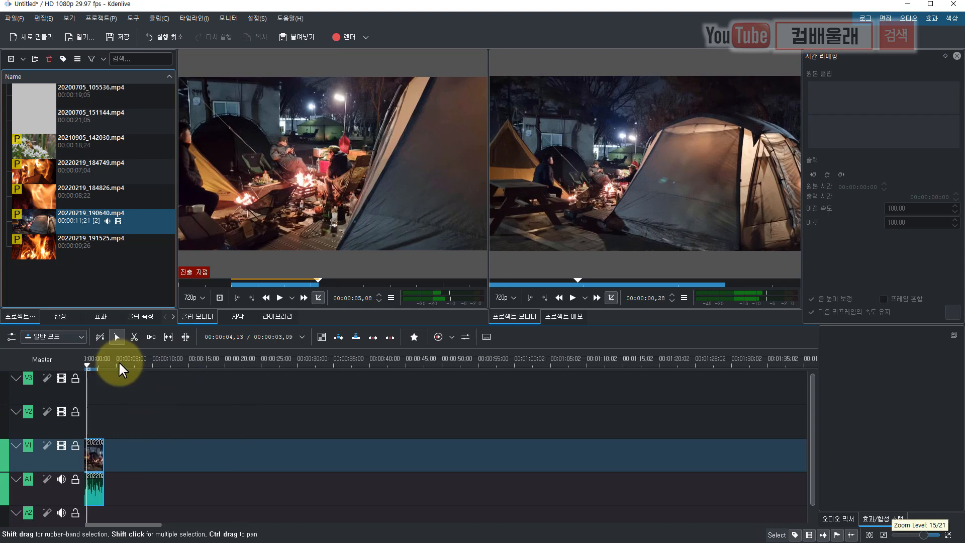
scroll(165, 360, "up", 6)
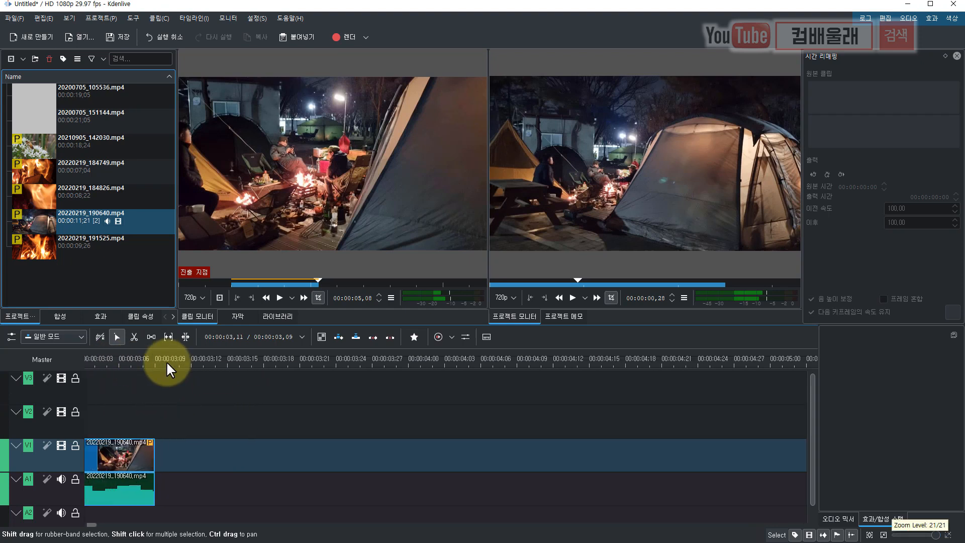
scroll(102, 524, "up", 2)
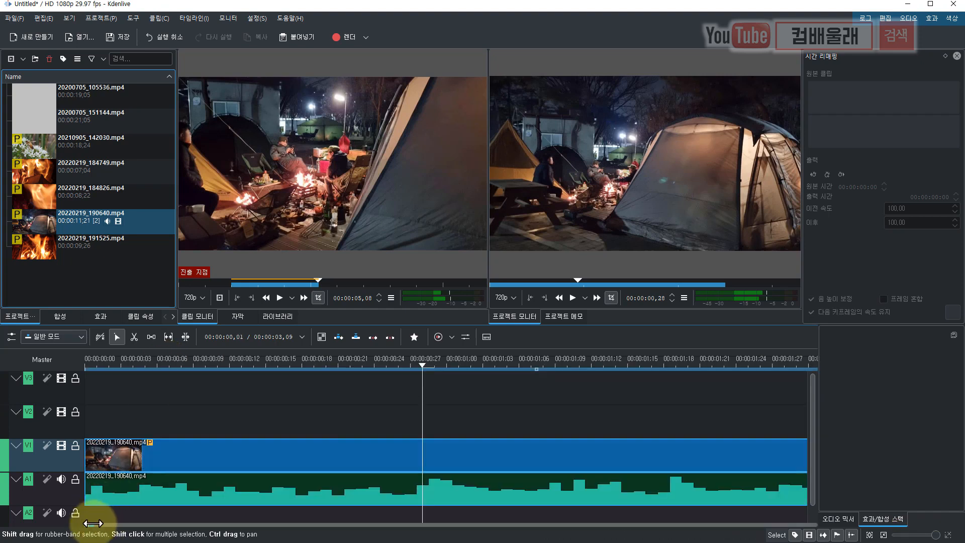
scroll(168, 365, "down", 2)
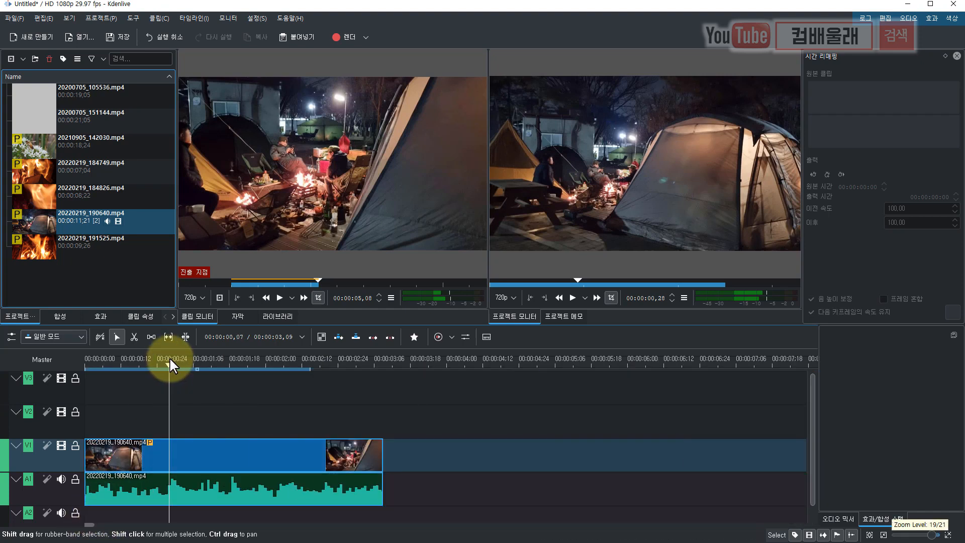
key("Home")
key("space")
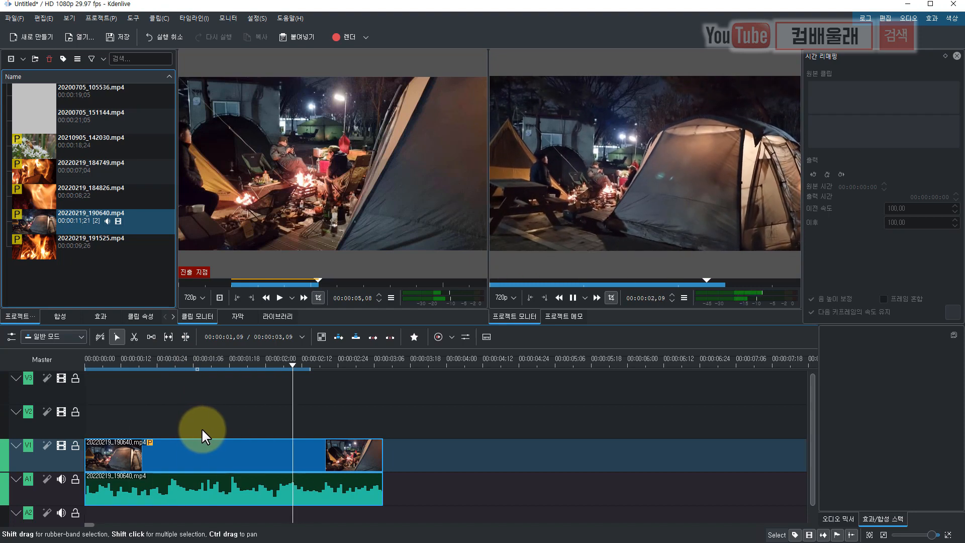
key("space")
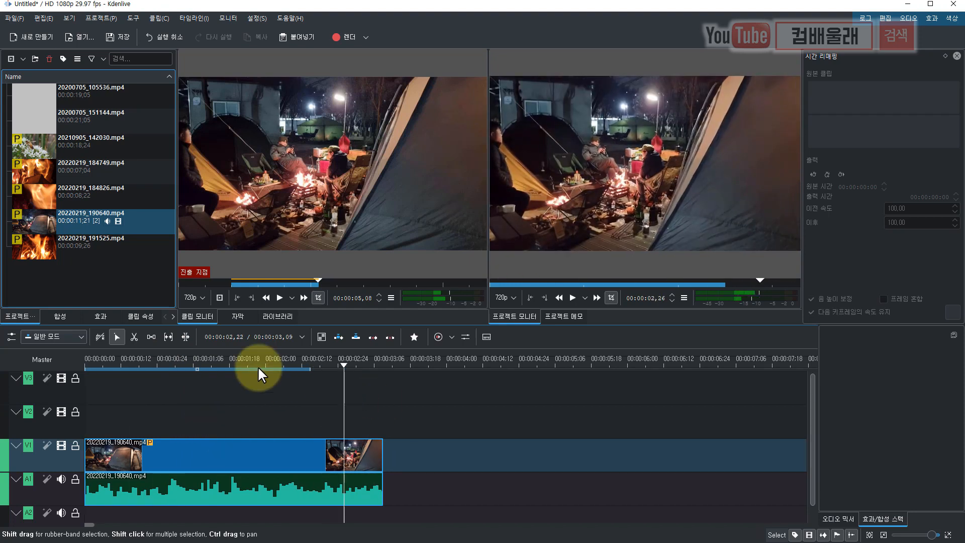
Place the full 20220219_190640.mp4 clip on V1 and A1 directly after the trimmed clip and scrub across their join
left_click_drag(38, 221, 392, 472)
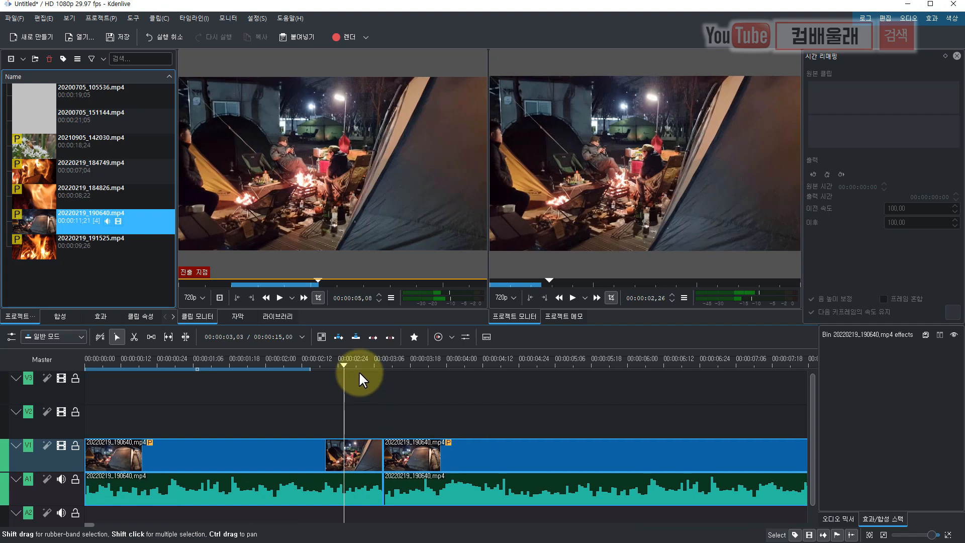
left_click(371, 366)
left_click_drag(381, 366, 727, 387)
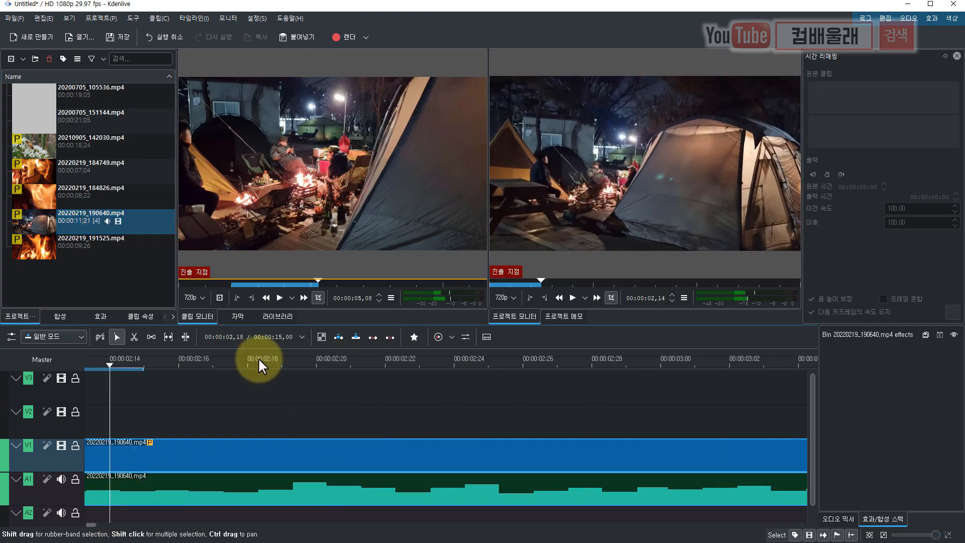
Examine the trimmed and full clips on V1 at several timeline scales, moving the playhead between the beginning and the end
scroll(284, 364, "down", 6)
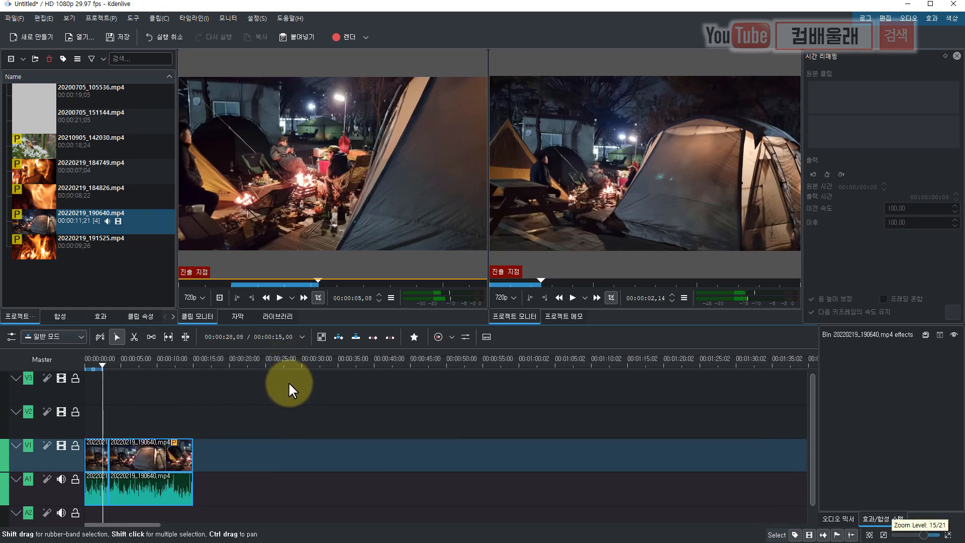
scroll(255, 417, "up", 2)
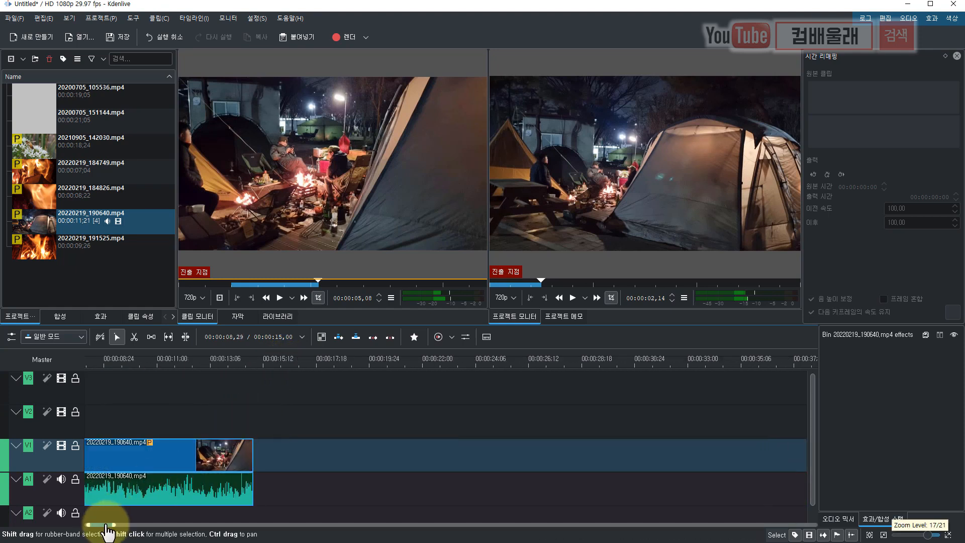
mouse_move(107, 530)
left_mouse_down()
mouse_move(119, 530)
mouse_move(93, 533)
left_mouse_up()
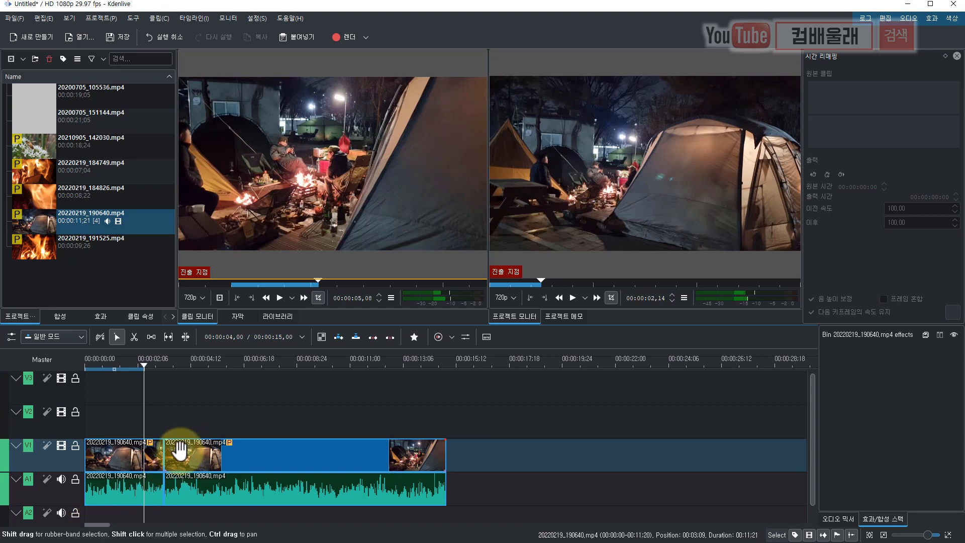
key("Home")
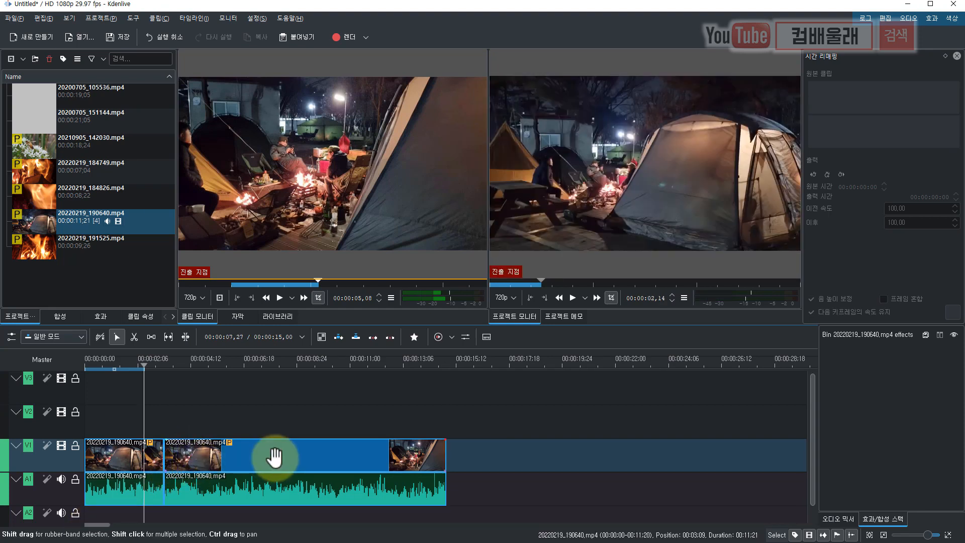
left_click(318, 363)
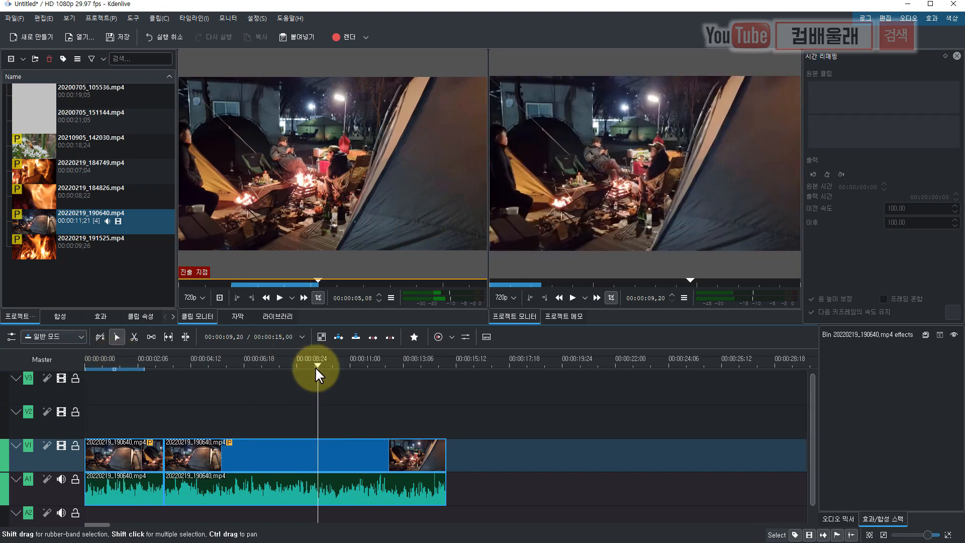
scroll(360, 448, "up", 5)
scroll(362, 451, "up", 1)
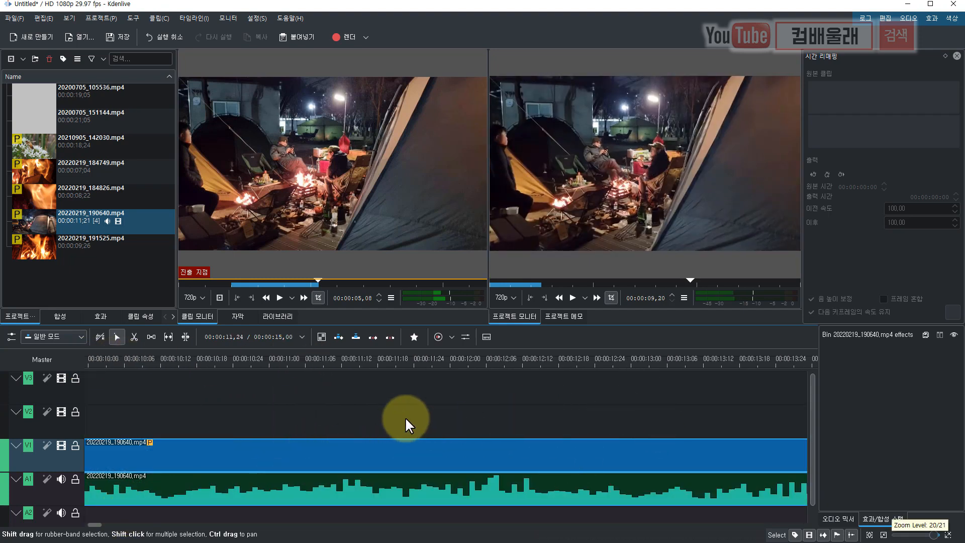
key("End")
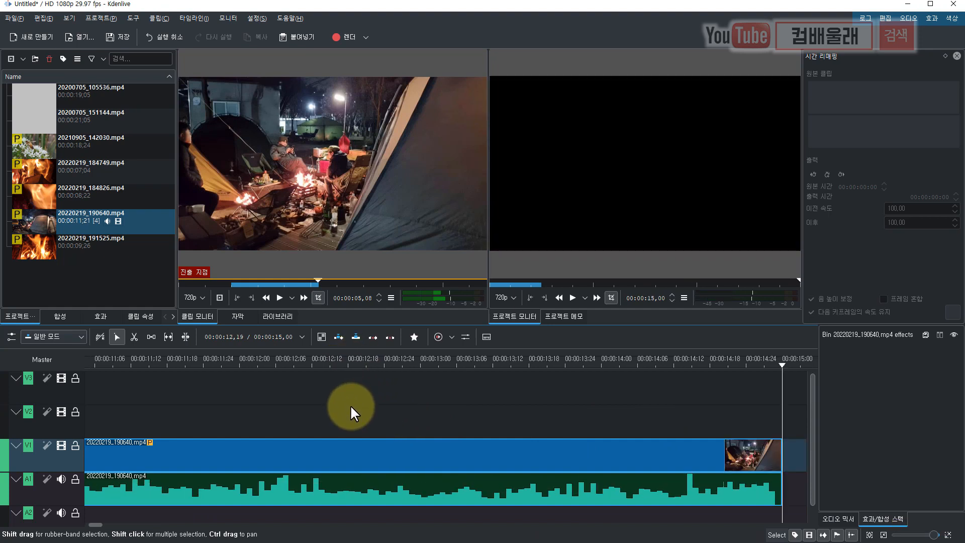
key("Home")
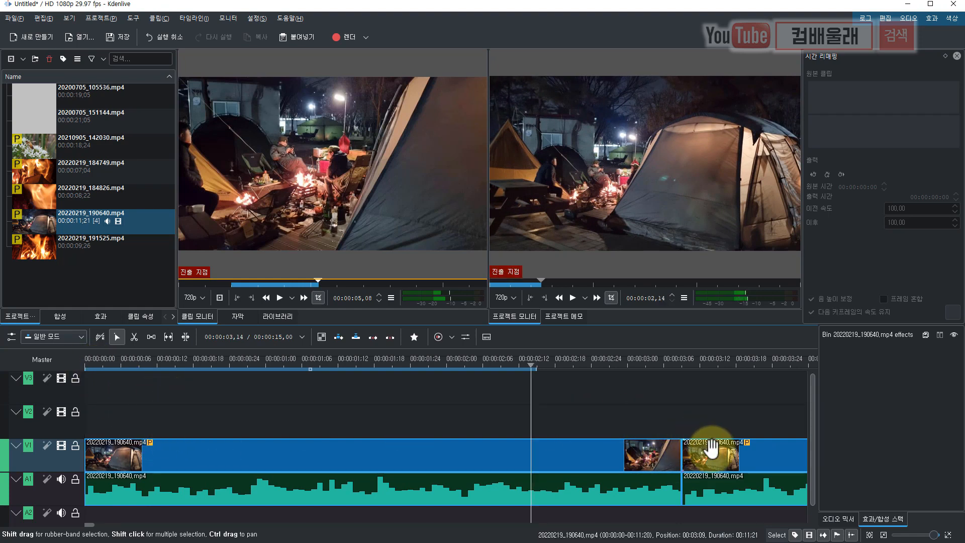
Split the full clip on V1 with the Razor tool at 13:00 and at about 12:14
key("End")
left_click_drag(764, 366, 421, 421)
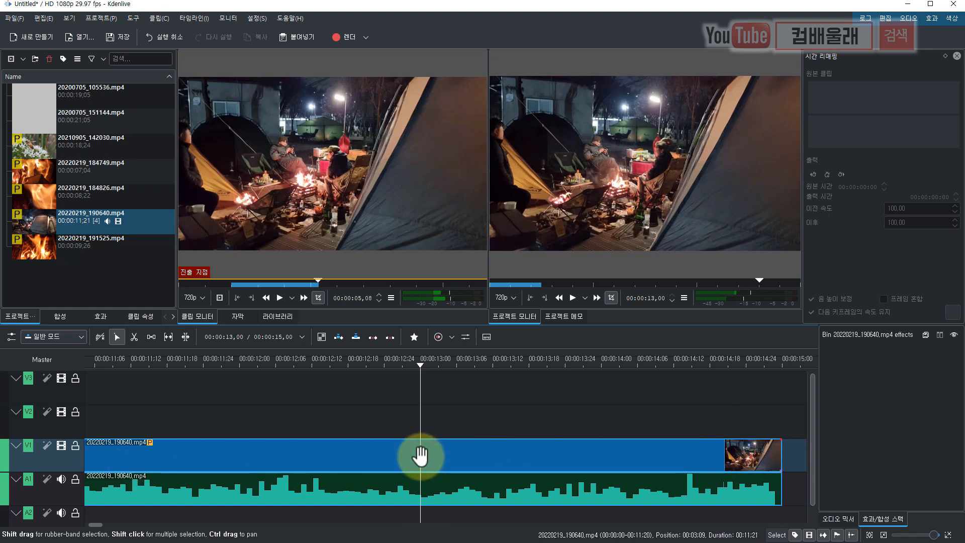
left_click(135, 344)
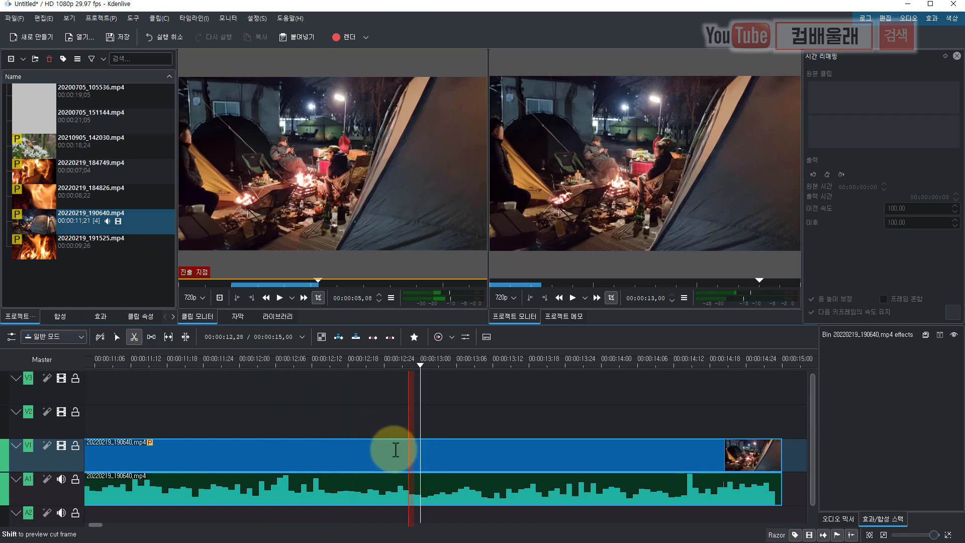
left_click(423, 452)
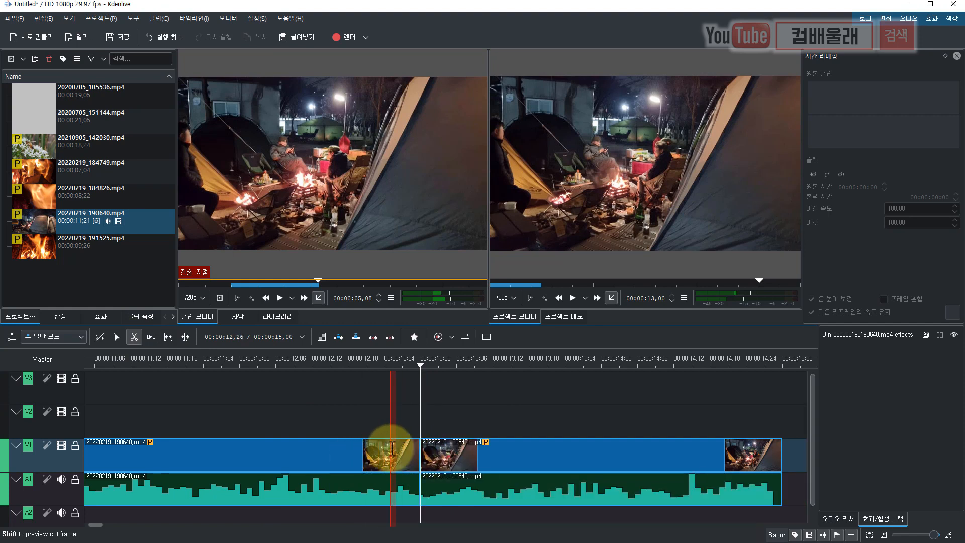
left_click(327, 448)
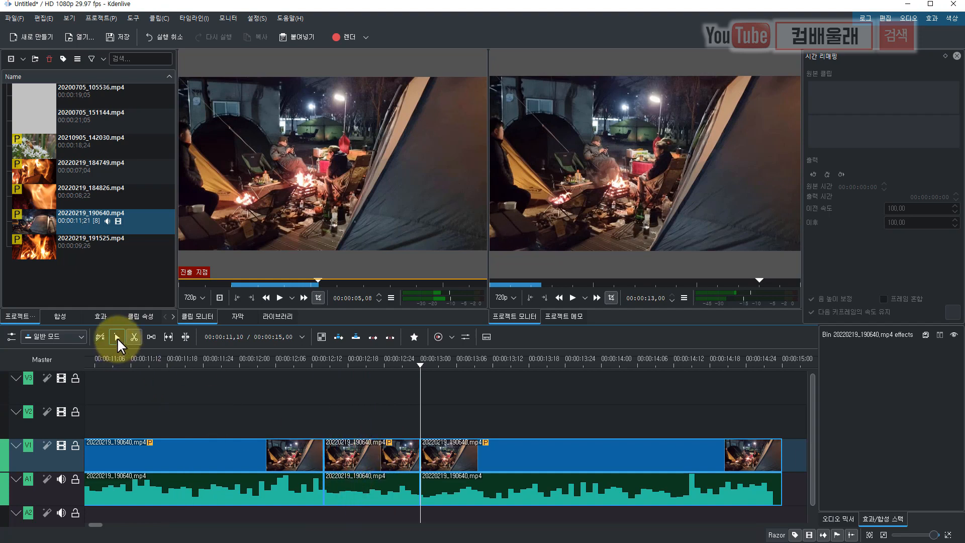
Delete the middle and first pieces of the split full clip, keeping only the last piece starting at 13:00
left_click(332, 453)
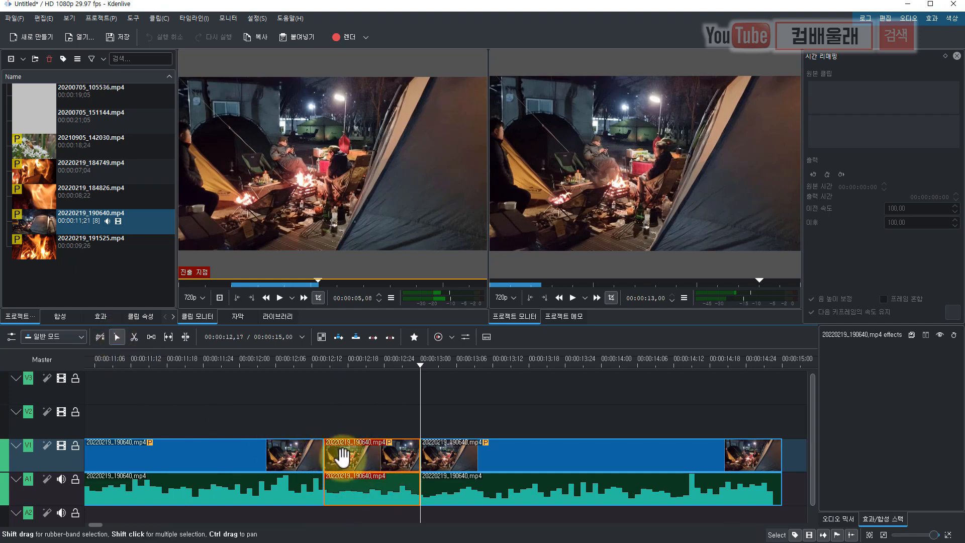
left_click(292, 461)
left_click(475, 465)
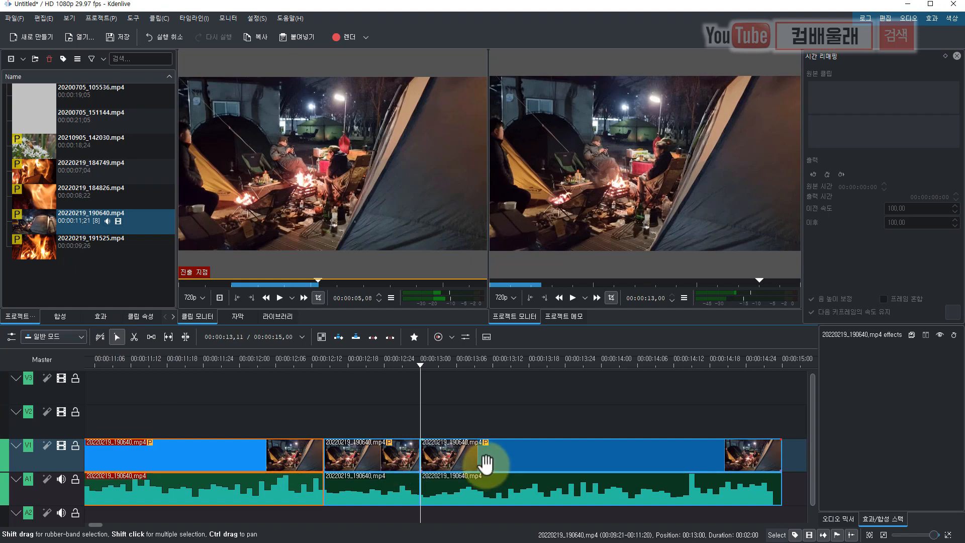
left_click(362, 459)
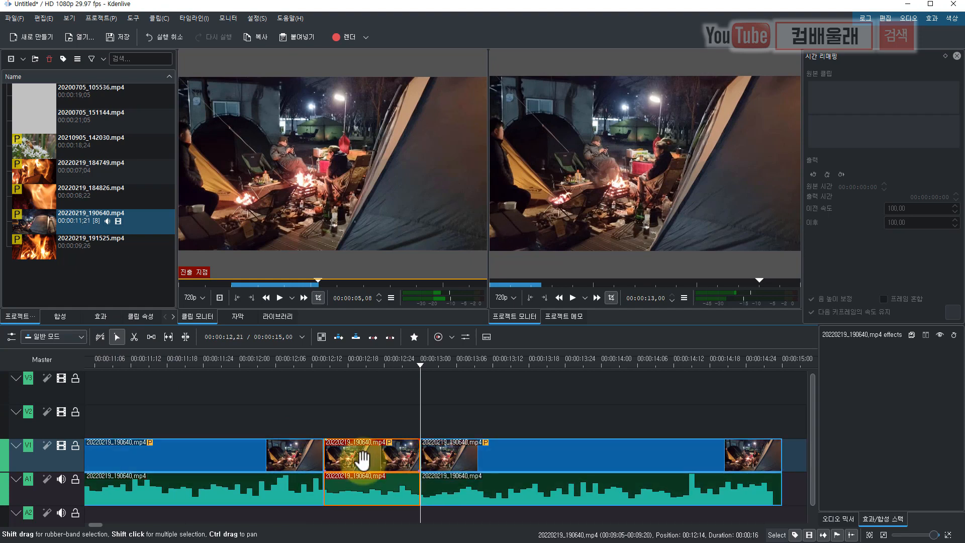
key("Delete")
left_click(285, 458)
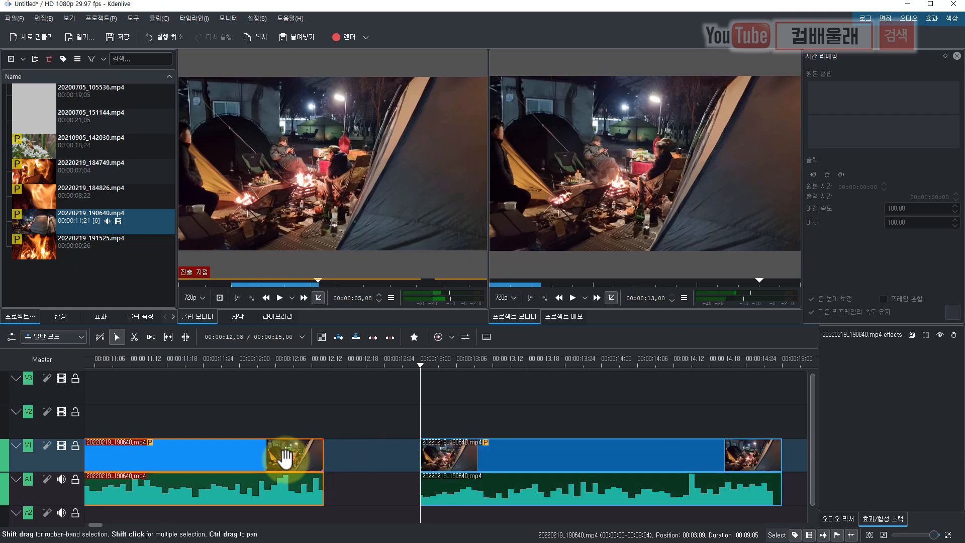
key("Delete")
double_click(98, 524)
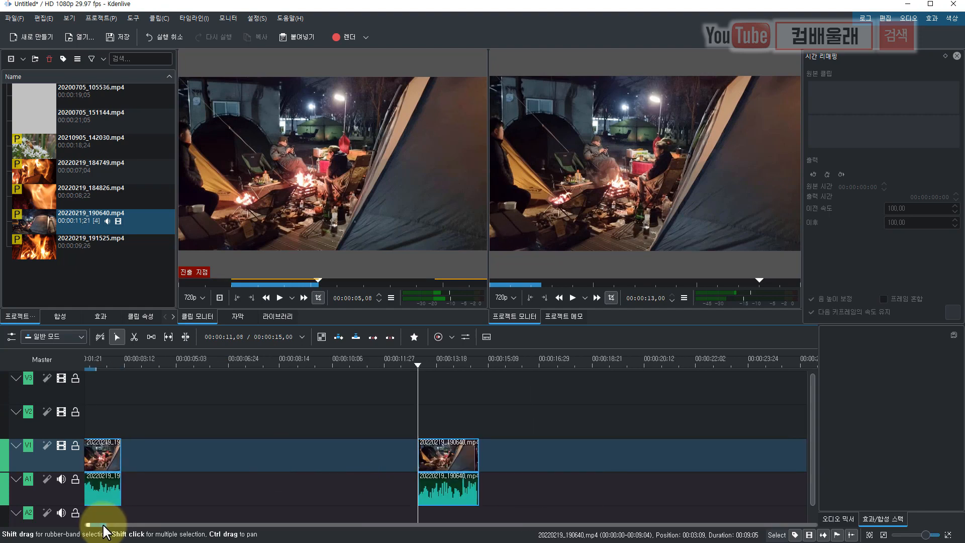
Move the remaining piece of the split clip on V1 to directly after the trimmed clip
left_click(433, 457)
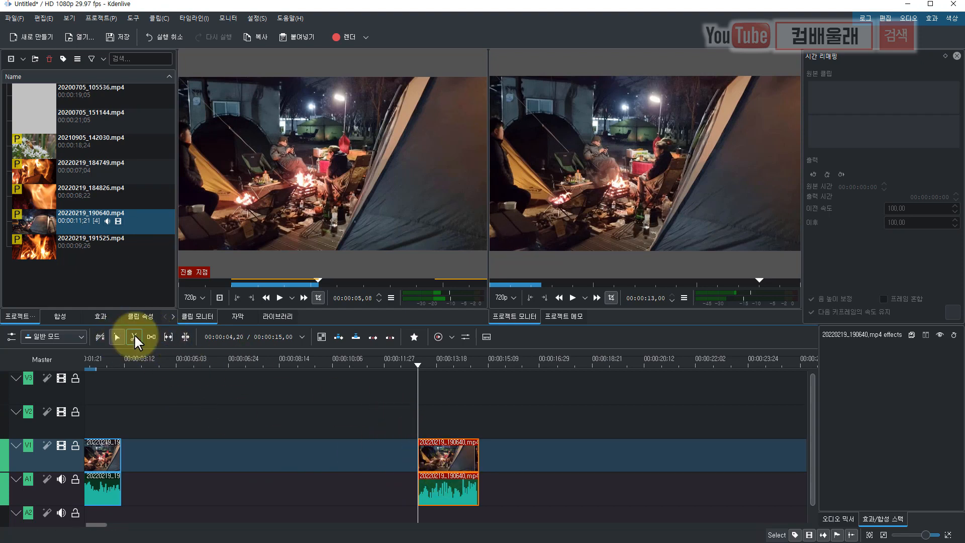
key("x")
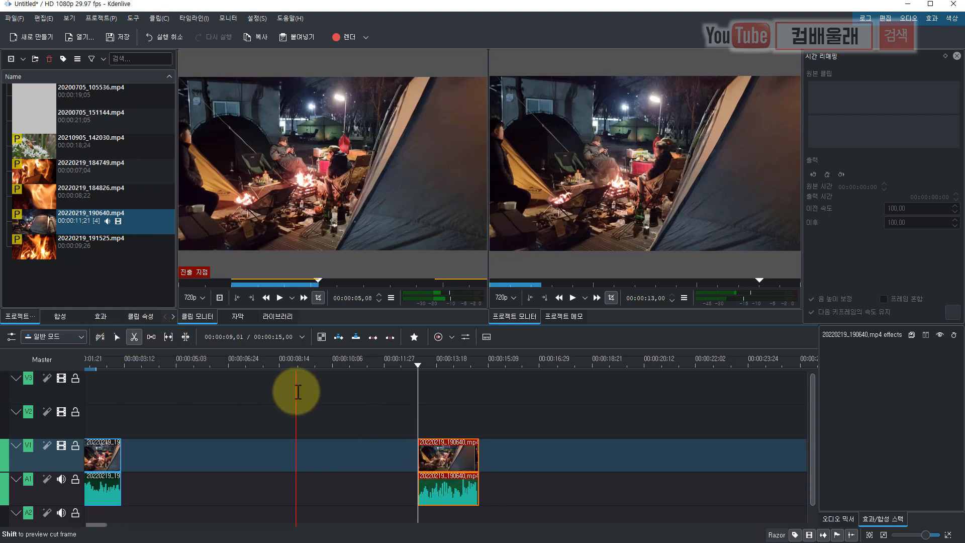
key("s")
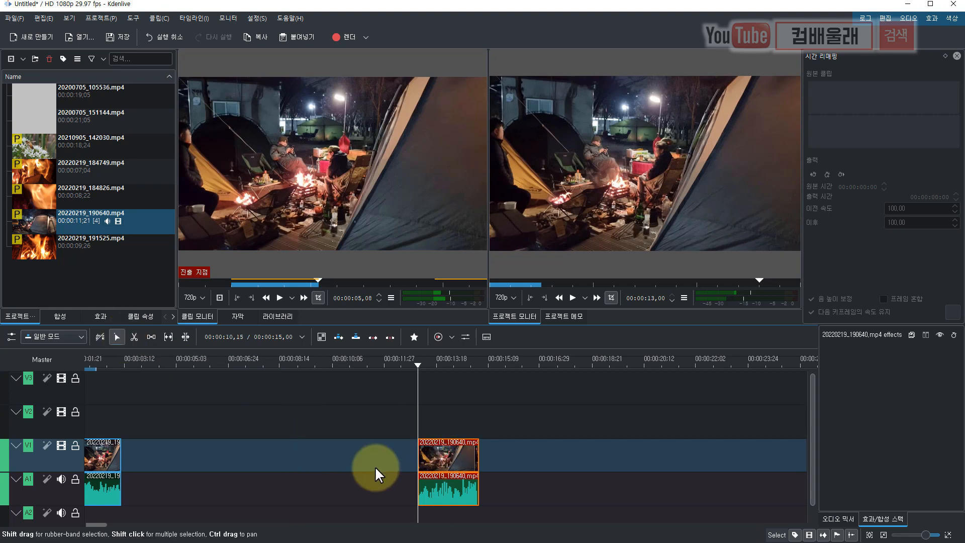
left_click_drag(440, 457, 143, 455)
Cut the second clip on V1 at 00:00:04,19 with the Razor tool and delete the part after the cut
left_click(134, 362)
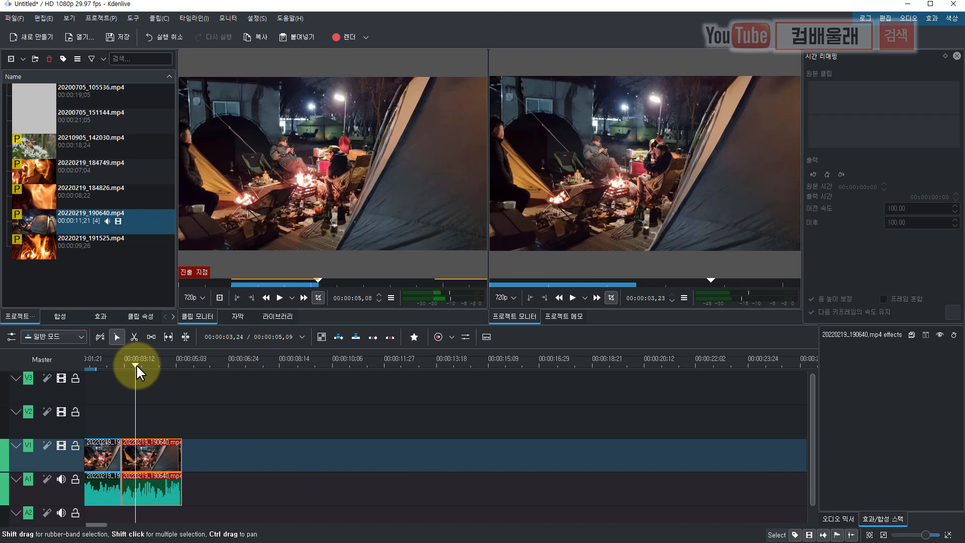
scroll(145, 375, "up", 5)
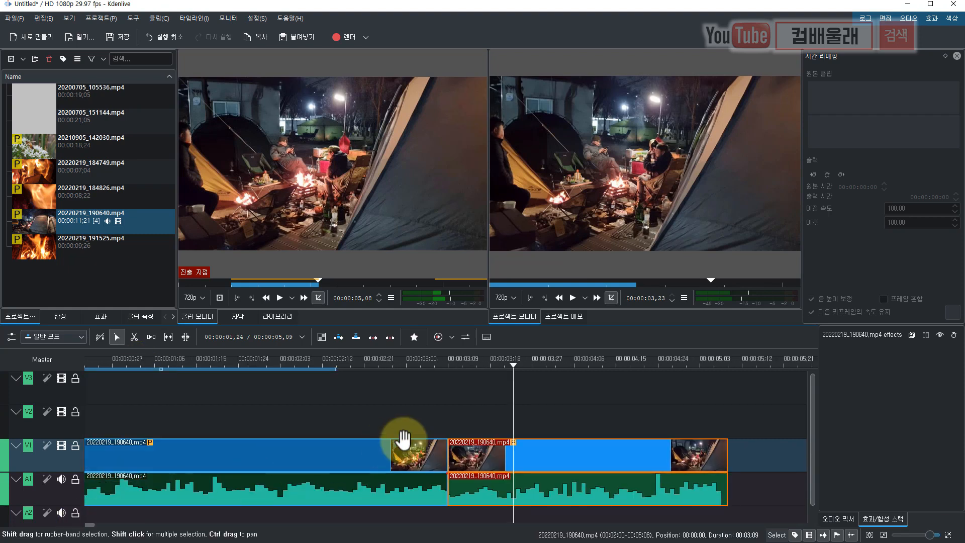
left_click(518, 363)
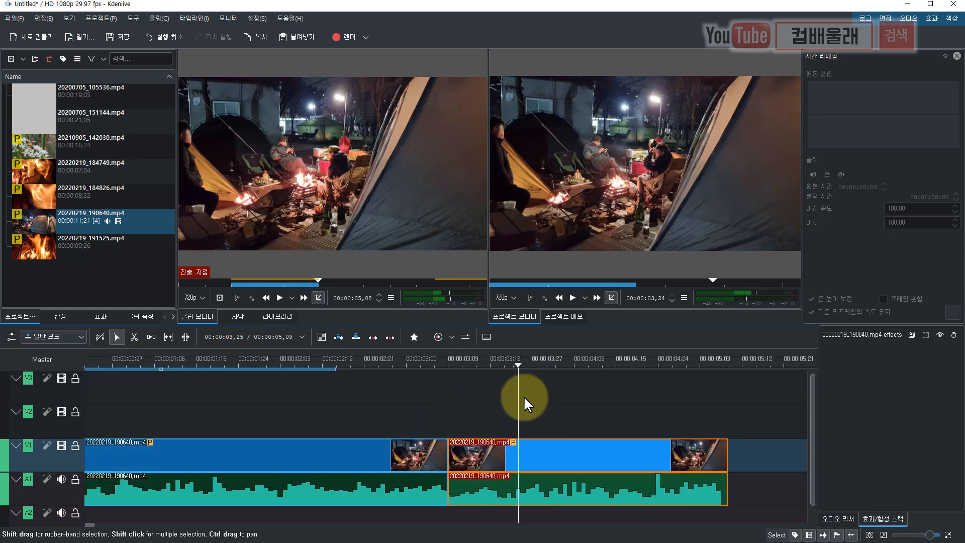
left_click_drag(517, 362, 637, 384)
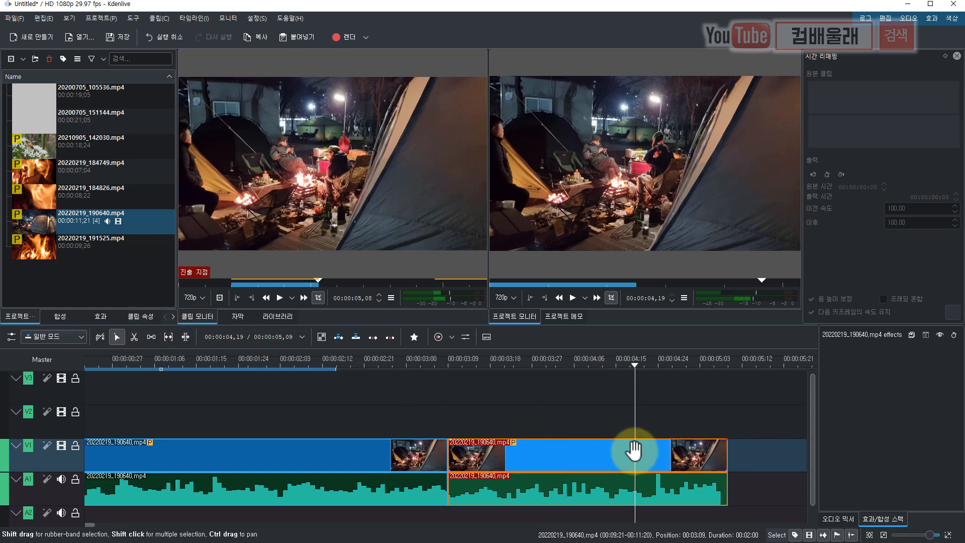
key("x")
left_click(636, 450)
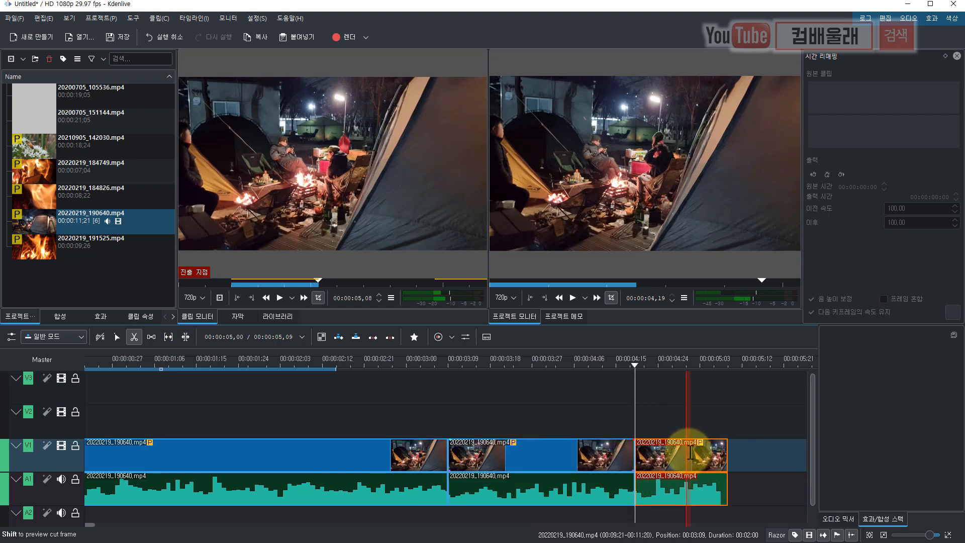
key("Delete")
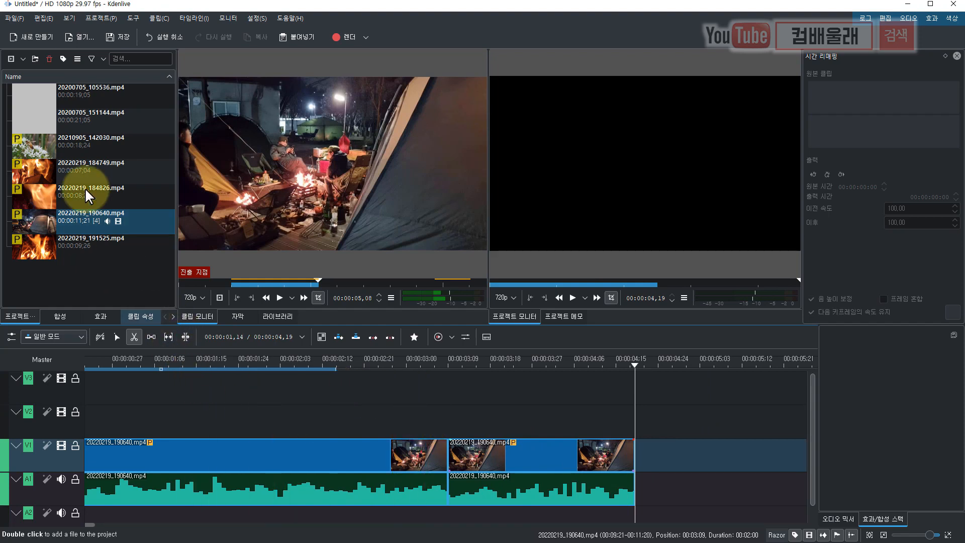
Shorten the second clip on V1 by pulling its end back to about 4:11 and scrub to the new end
key("s")
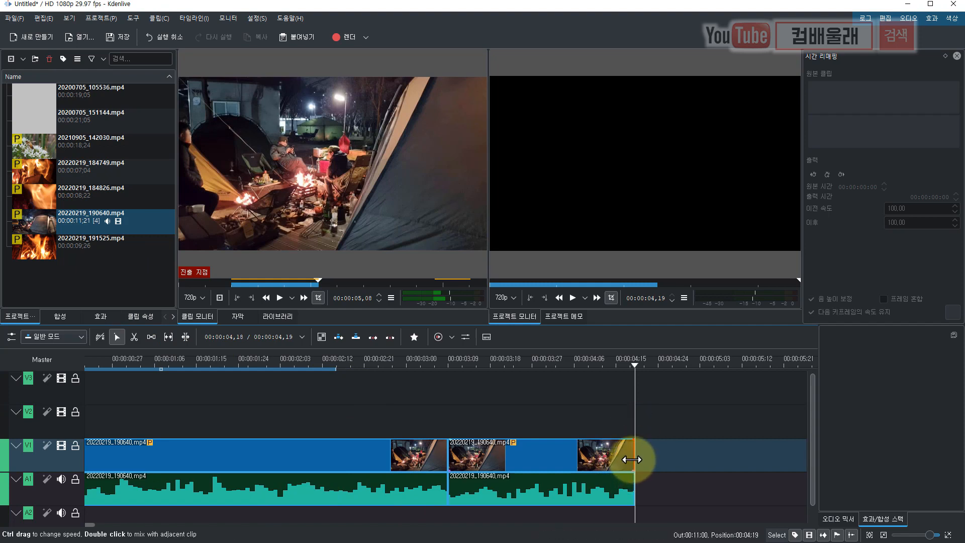
left_click_drag(648, 461, 595, 451)
left_click(631, 362)
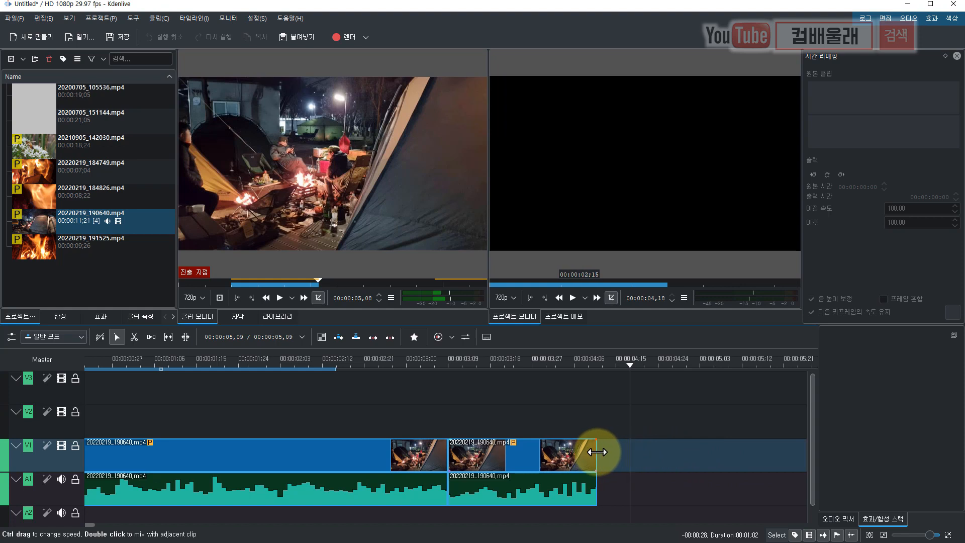
left_click_drag(540, 360, 594, 379)
Play the shortened second clip and check the first clip from the start of the timeline to about 2 seconds
left_click(560, 442)
key("space")
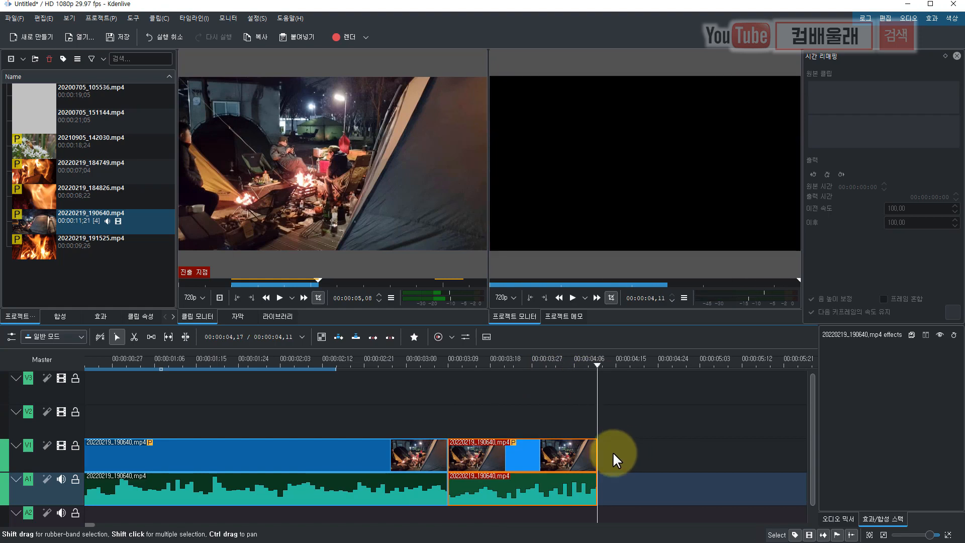
key("Home")
left_click(304, 402)
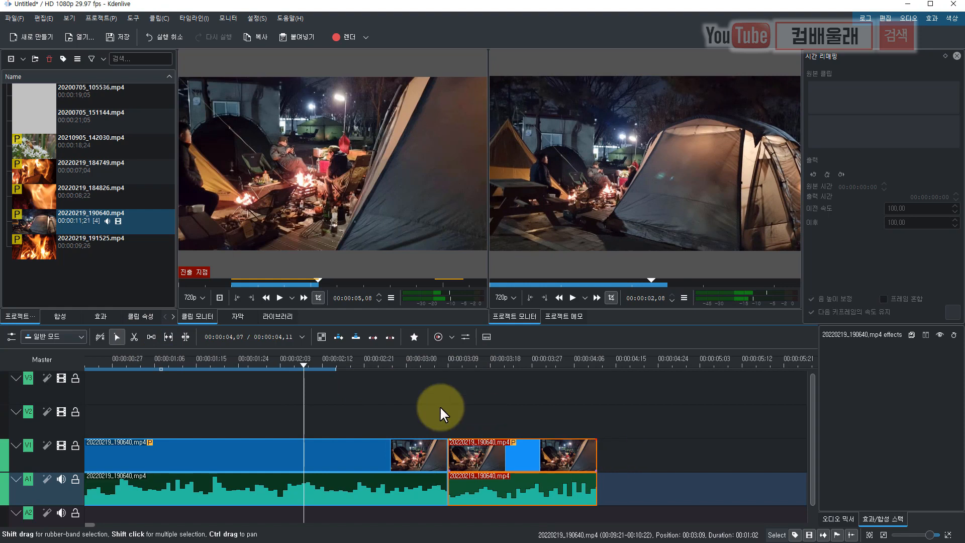
Append 20220219_191525.mp4 after the second clip on V1 and open a gap between the first two clips with the Spacer tool
left_click_drag(43, 245, 603, 469)
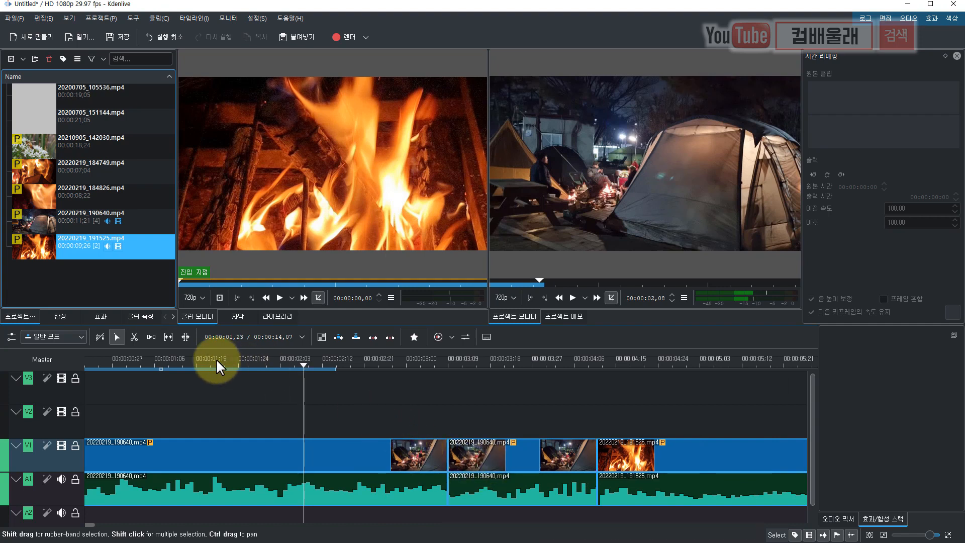
left_click(152, 337)
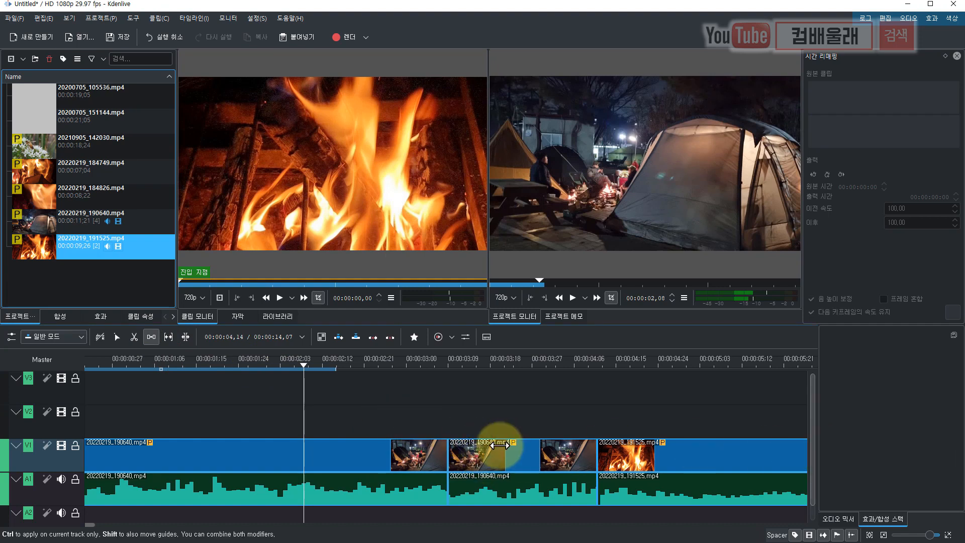
left_click(486, 453)
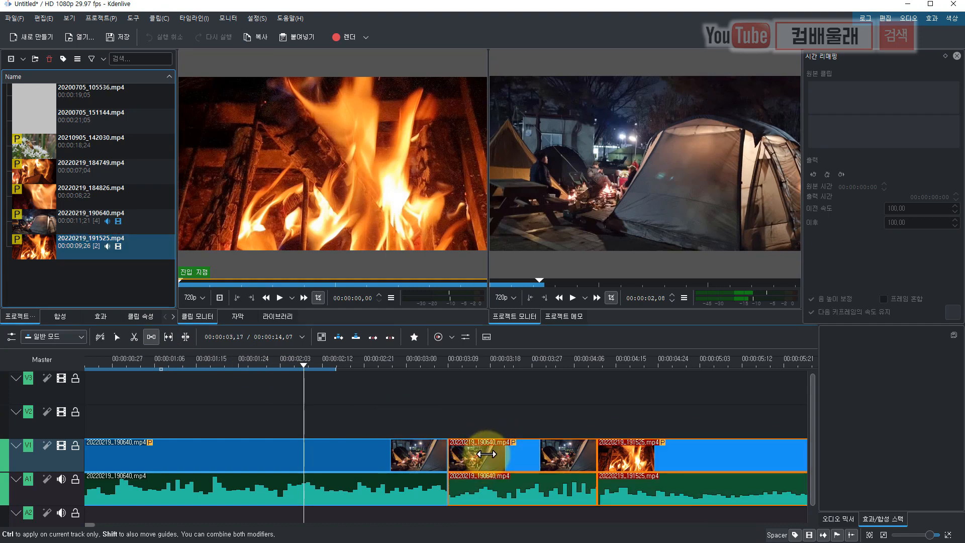
left_click_drag(493, 454, 606, 455)
left_click_drag(586, 460, 357, 456)
Mark the range from about 3 to 7 seconds of 20200705_151144.mp4 and place it on V2 and A2 directly after the first V1 clip
left_click(44, 132)
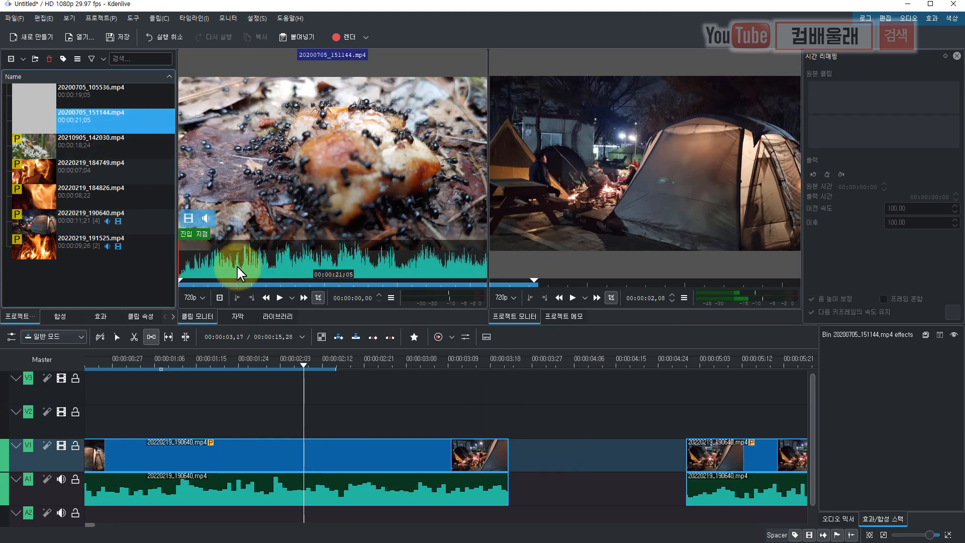
key("space")
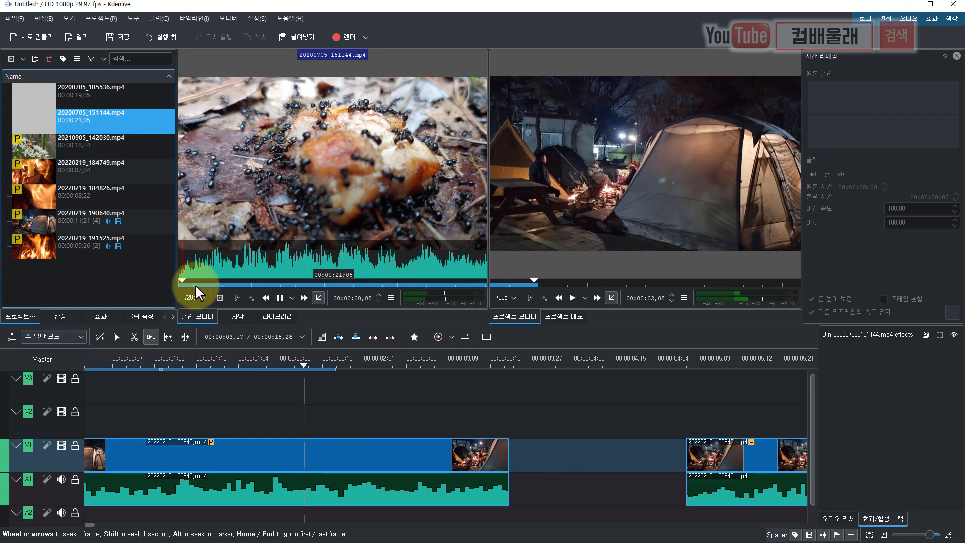
left_click(251, 300)
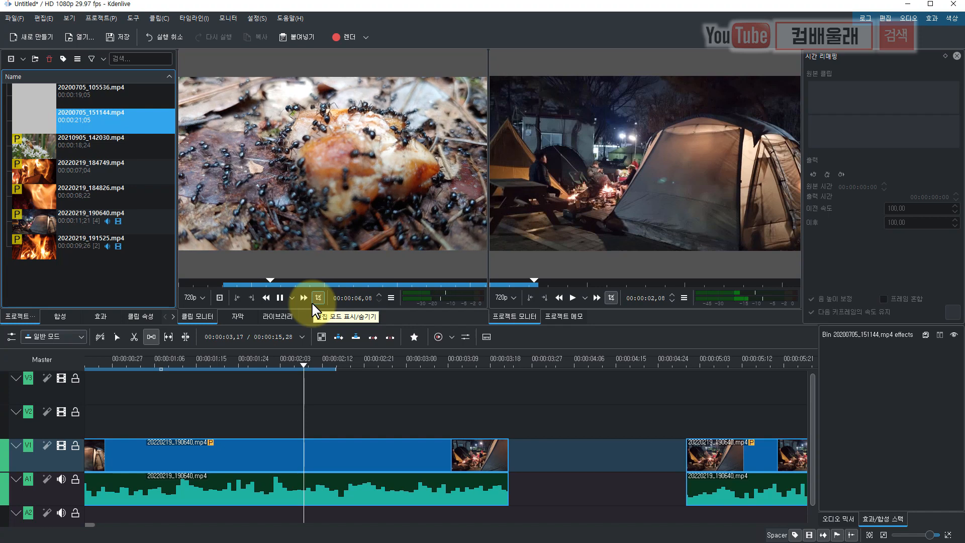
left_click(251, 298)
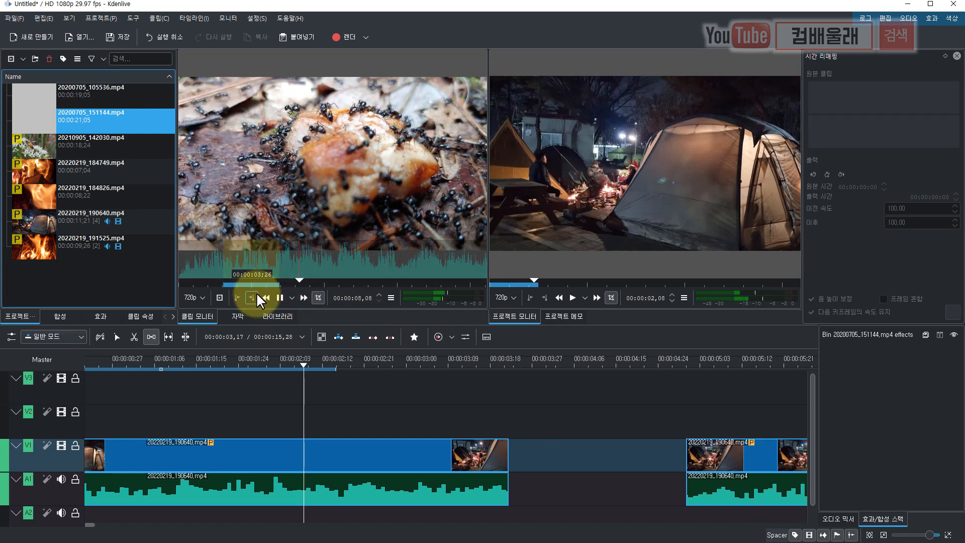
left_click(280, 297)
left_click_drag(245, 244, 518, 456)
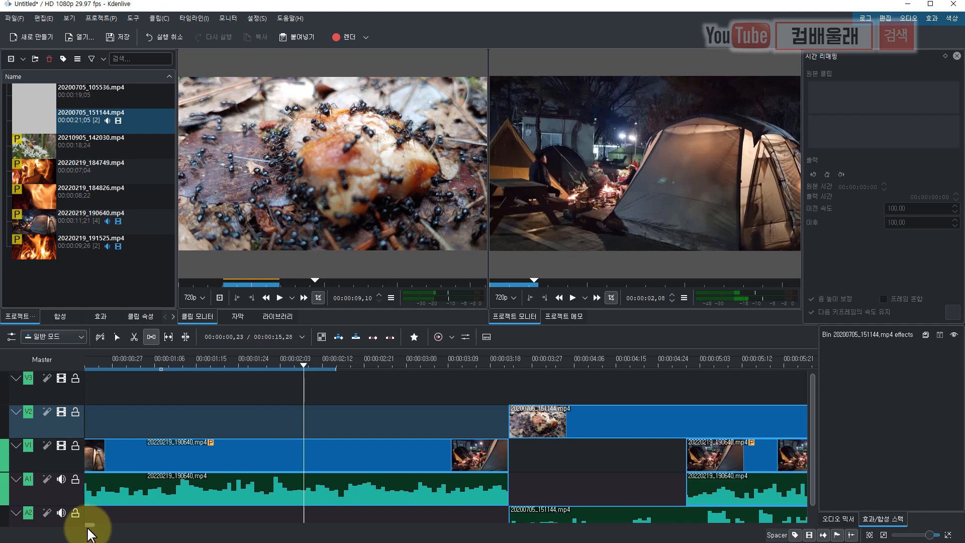
Shift the two V1 clips after the gap together about one second later on the timeline
scroll(80, 515, "down", 3)
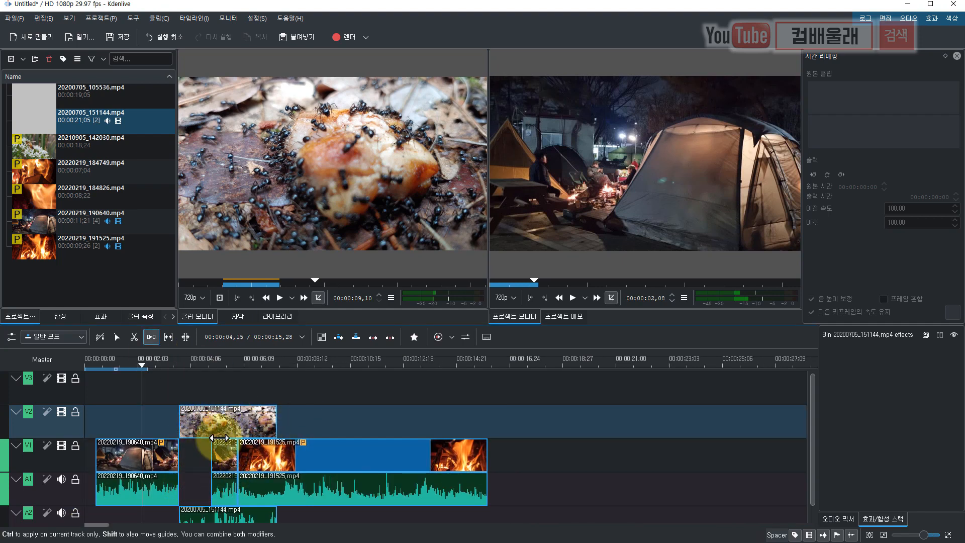
left_click(227, 456)
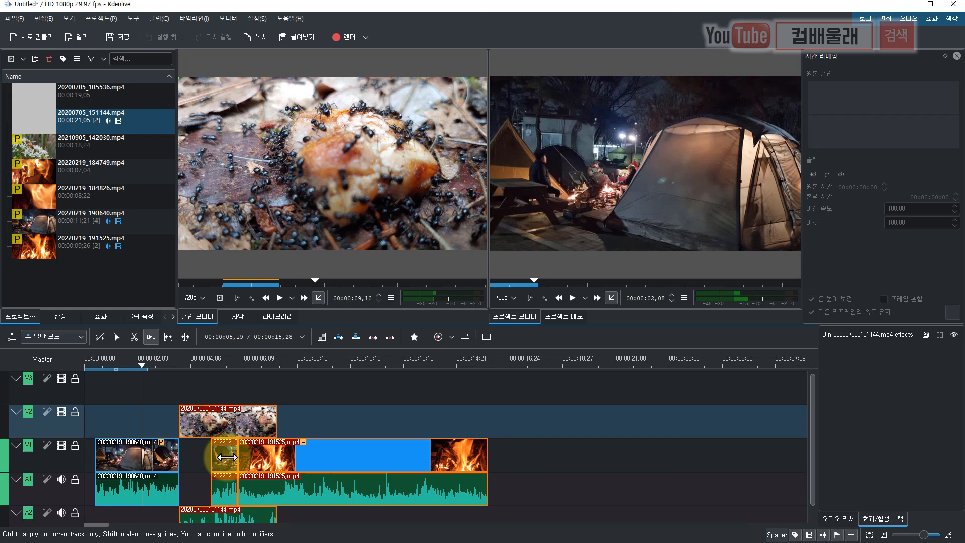
left_click(108, 339)
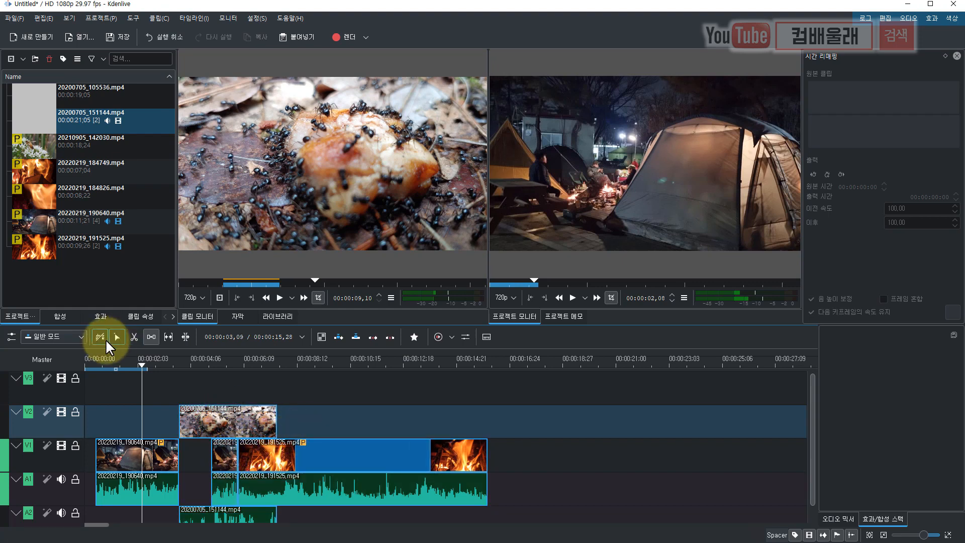
left_click(216, 453)
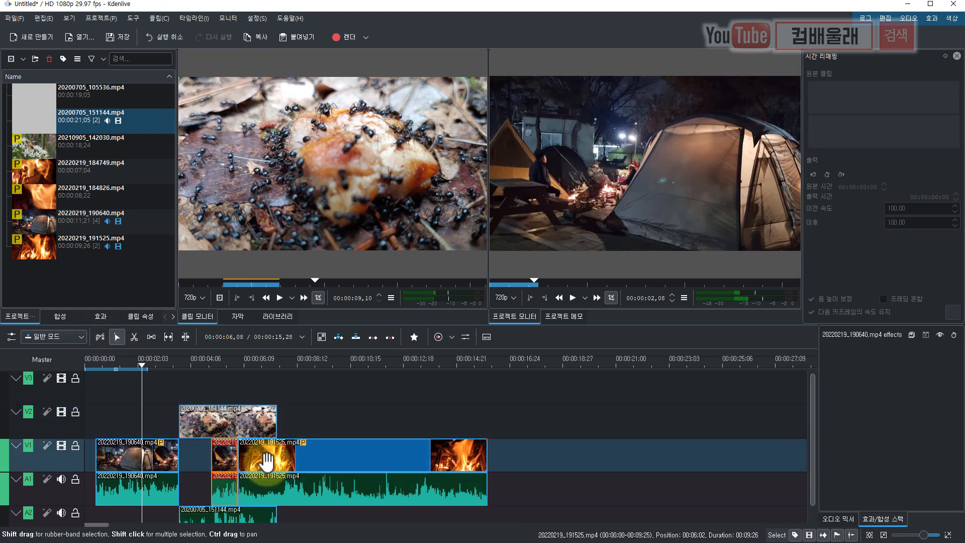
mouse_move(226, 454)
left_mouse_down()
mouse_move(256, 459)
mouse_move(243, 456)
left_mouse_up()
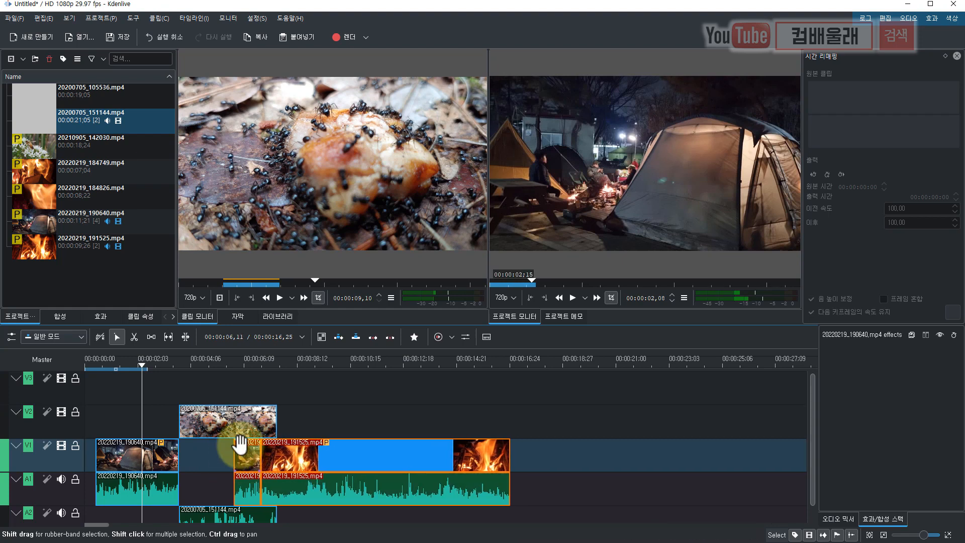
Cut off the part of 20200705_151144.mp4 after about 5:27 on the timeline and move the remaining piece into the gap on V1 and A1
left_click(232, 416)
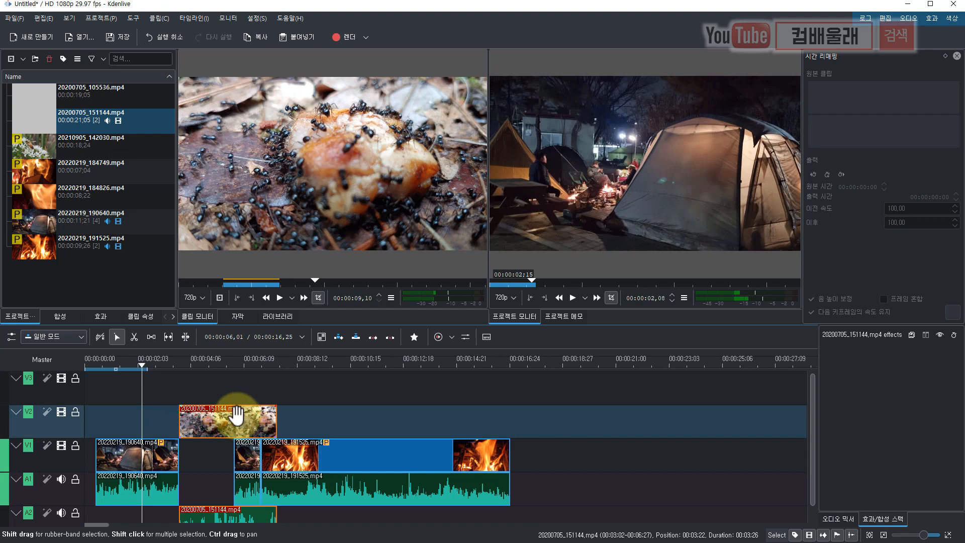
left_click(230, 360)
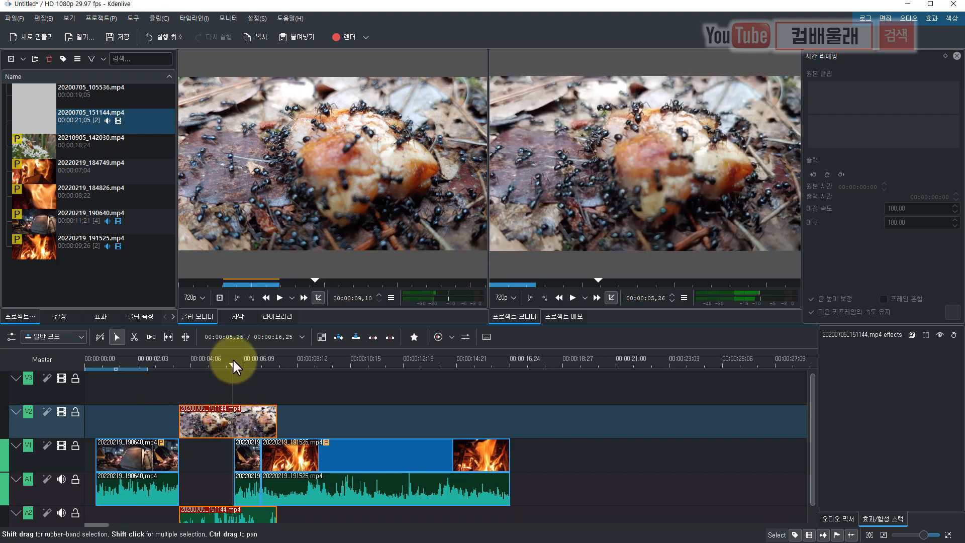
key("x")
left_click(234, 420)
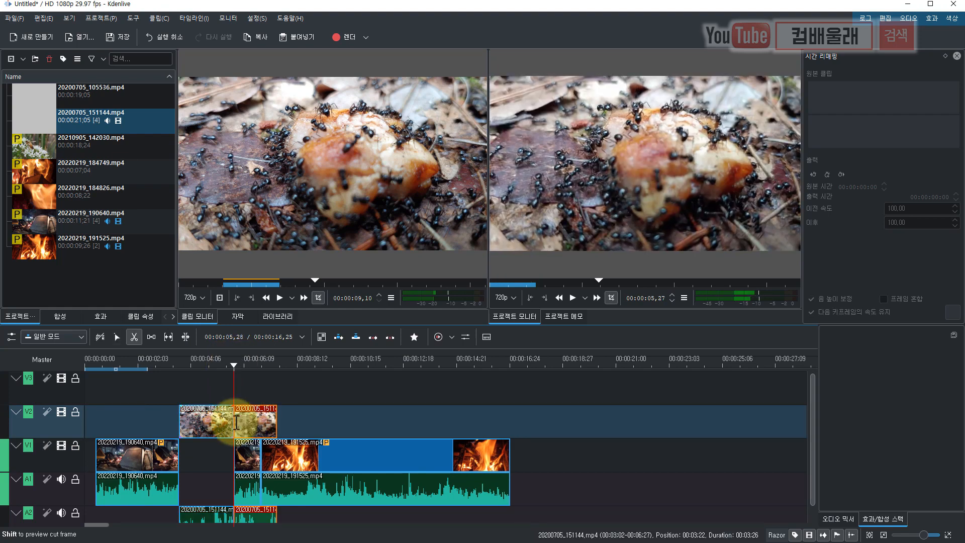
key("s")
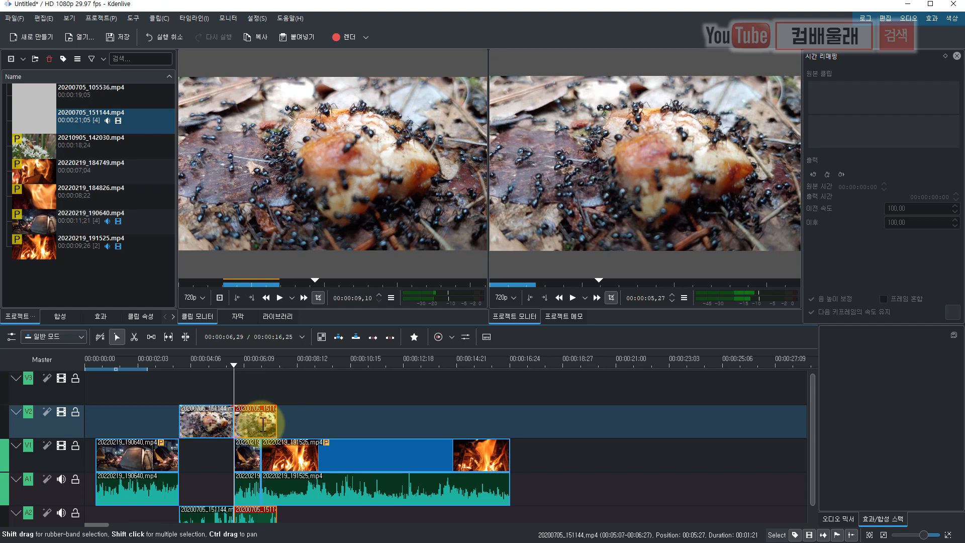
key("Delete")
left_click(201, 442)
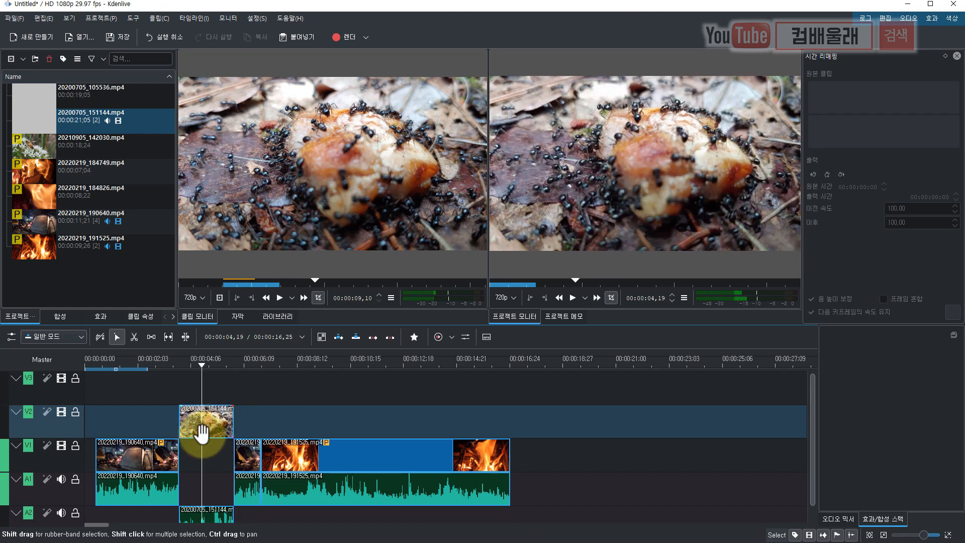
mouse_move(208, 436)
left_mouse_down()
mouse_move(209, 426)
mouse_move(211, 453)
left_mouse_up()
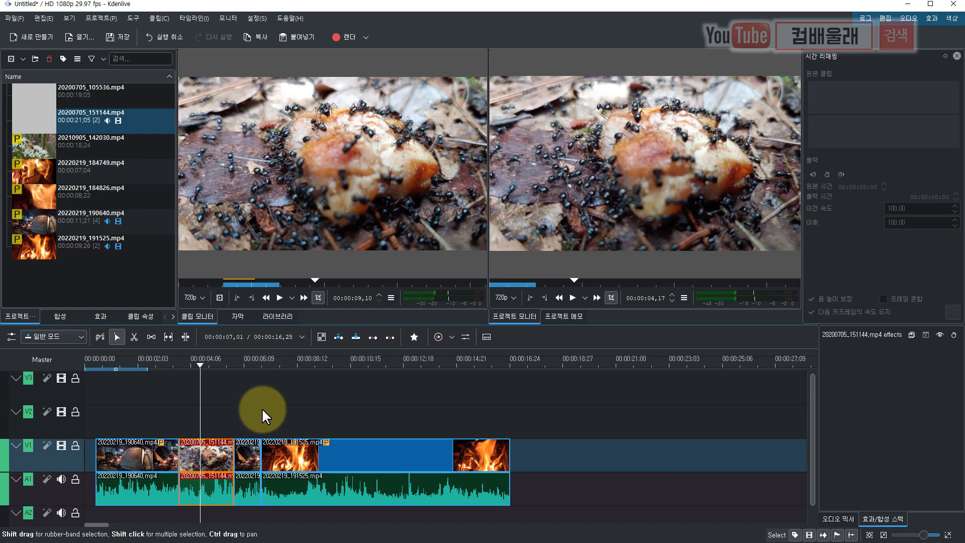
Return 20200705_151144.mp4 to V2 starting at 2:06, lengthen it to 5:27, and shift the two V1 clips after the gap about one second later
scroll(261, 408, "up", 2, "ctrl")
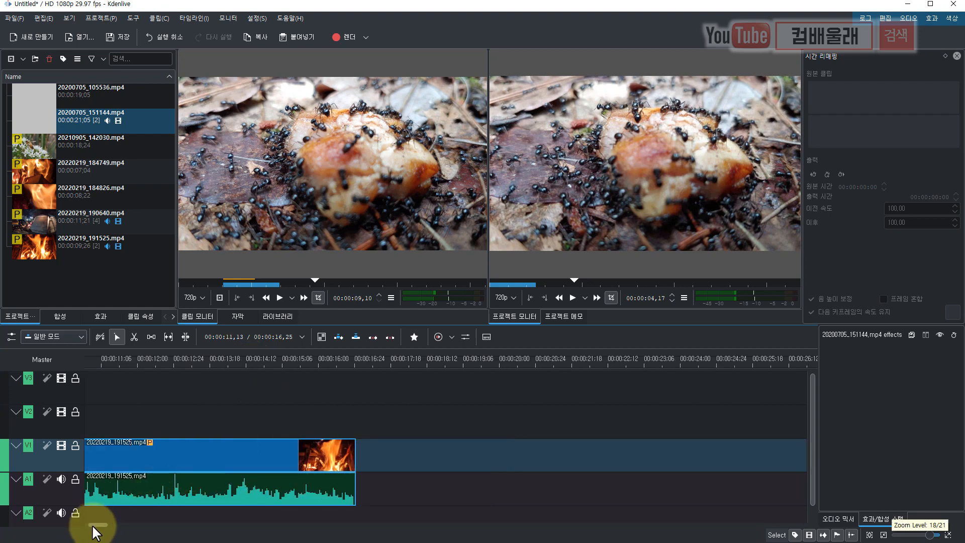
left_click_drag(95, 525, 88, 525)
left_click(290, 455)
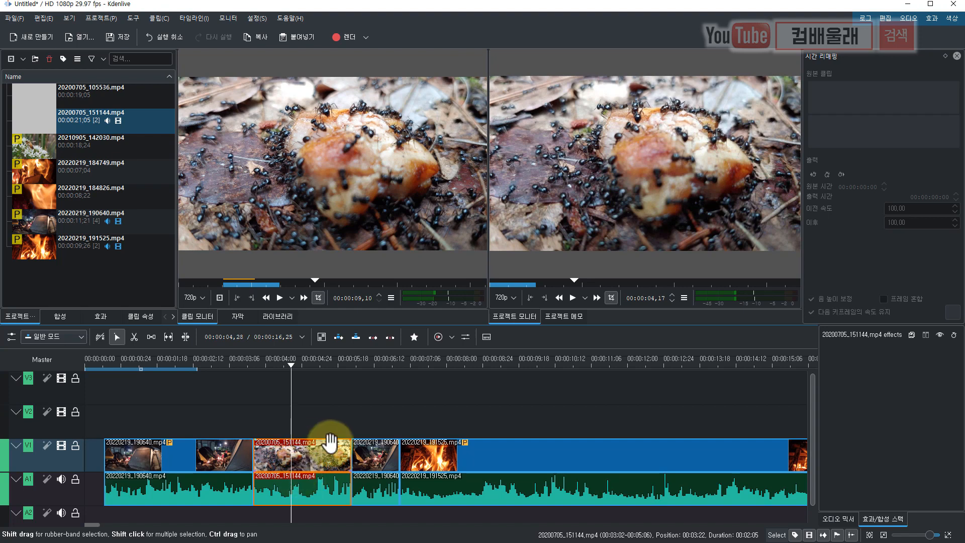
left_click_drag(307, 461, 505, 423)
left_click_drag(356, 420, 309, 465)
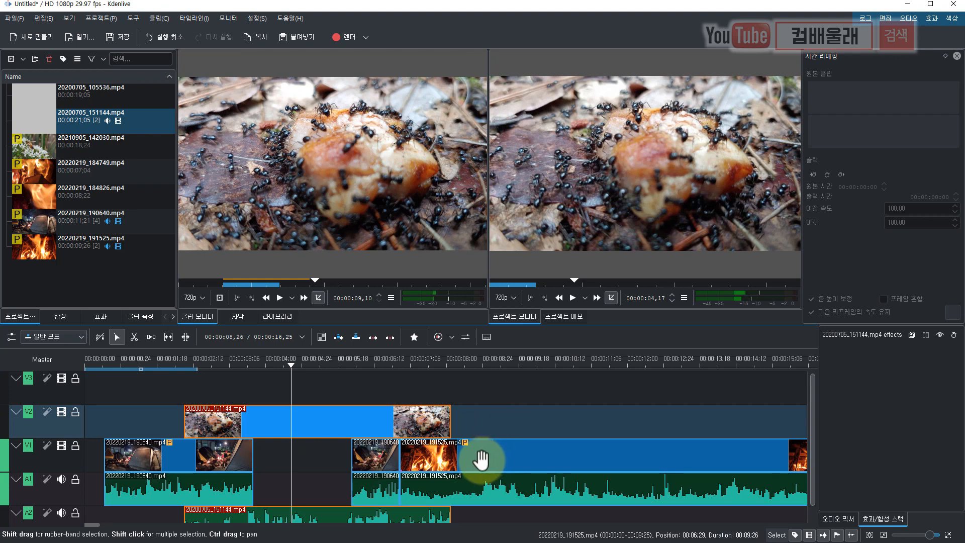
left_click_drag(479, 454, 519, 455)
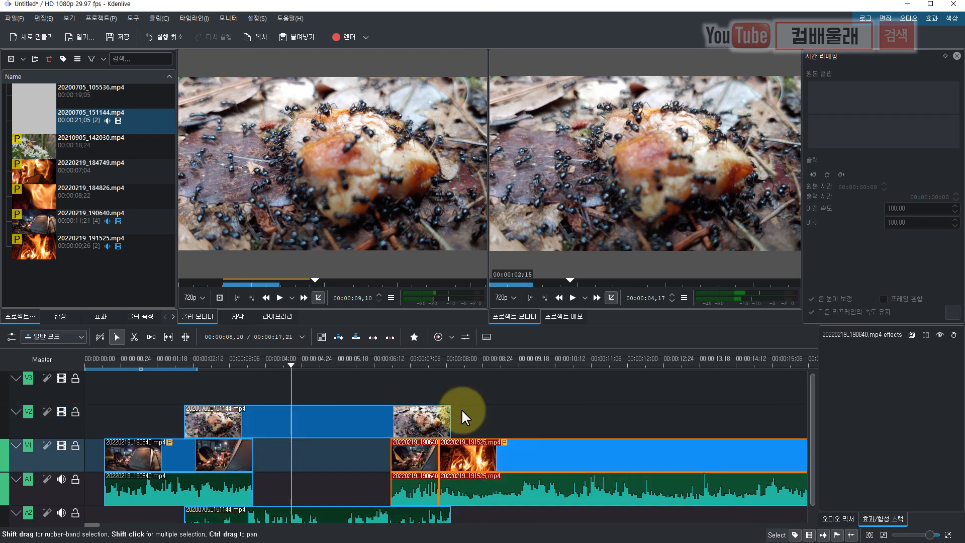
Add a wipe transition where the start of the V2 clip overlaps the first V1 clip and play it
left_click(462, 409)
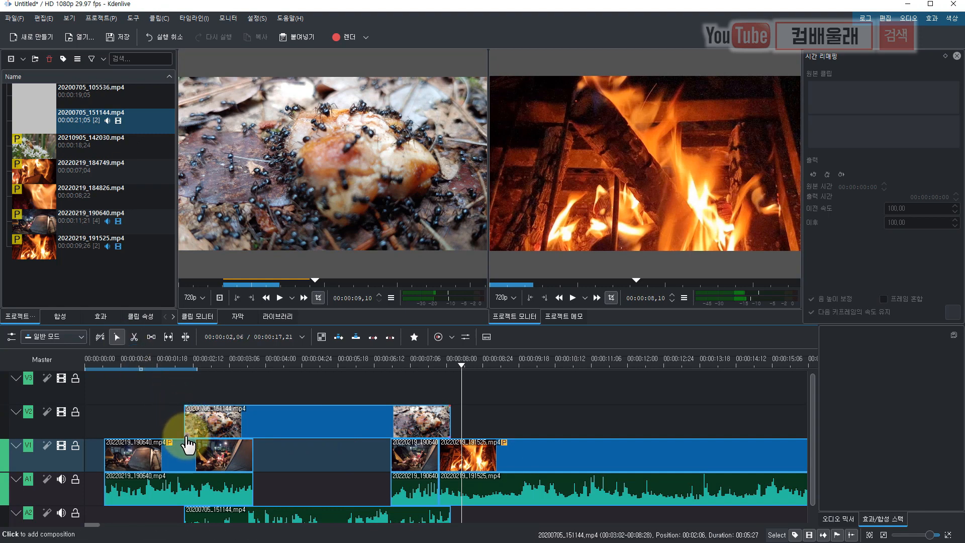
left_click(239, 412)
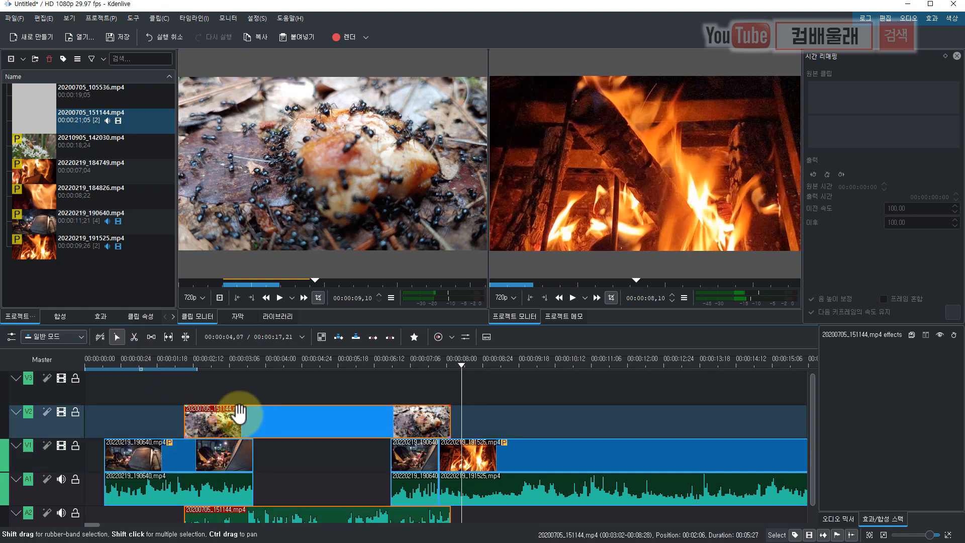
left_click(188, 443)
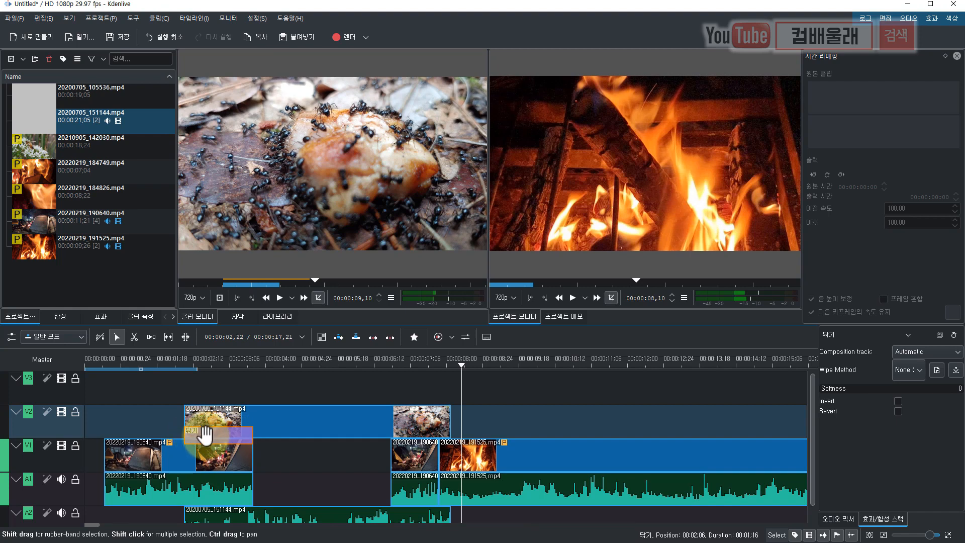
left_click(183, 360)
key("space")
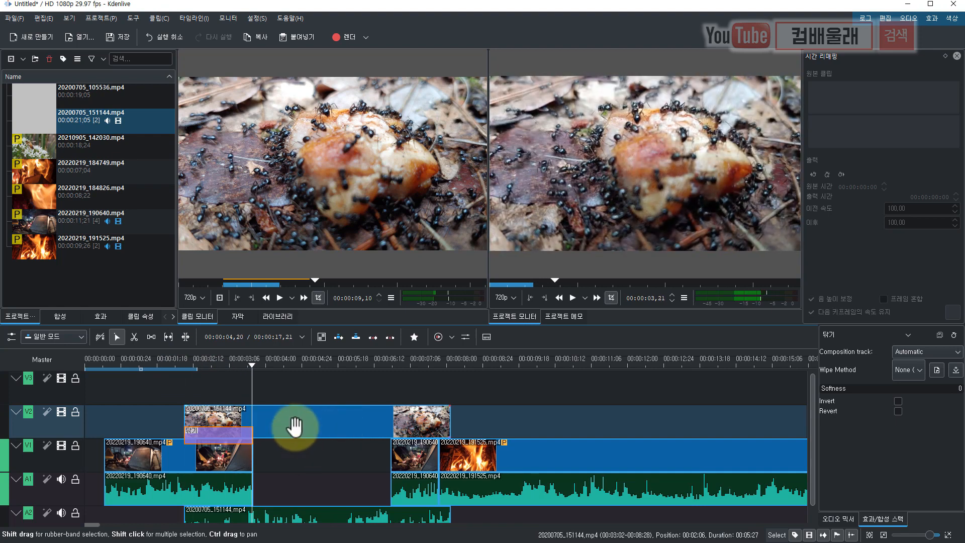
Move the V2 clip earlier to start at 1:15 and extend the wipe transition's start to match it
left_click(294, 427)
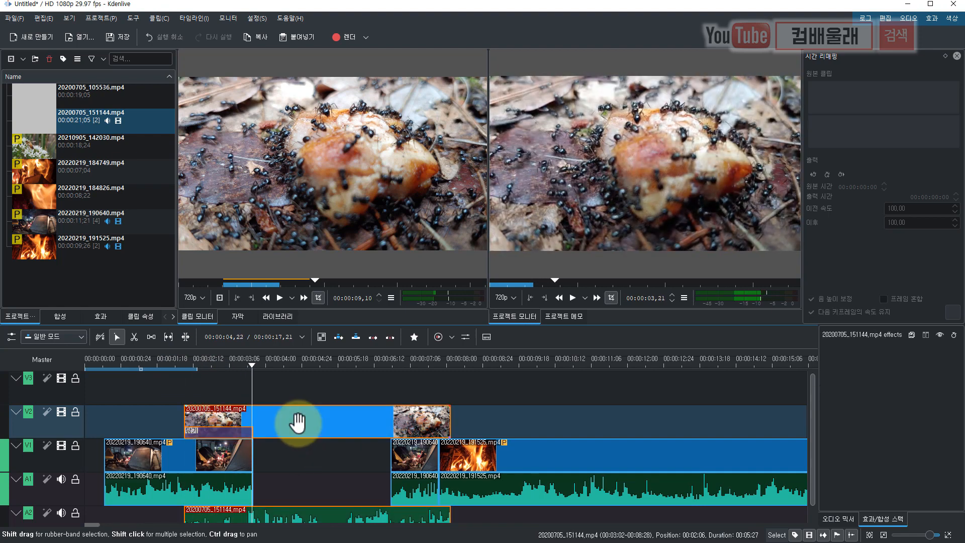
left_click_drag(321, 426, 288, 431)
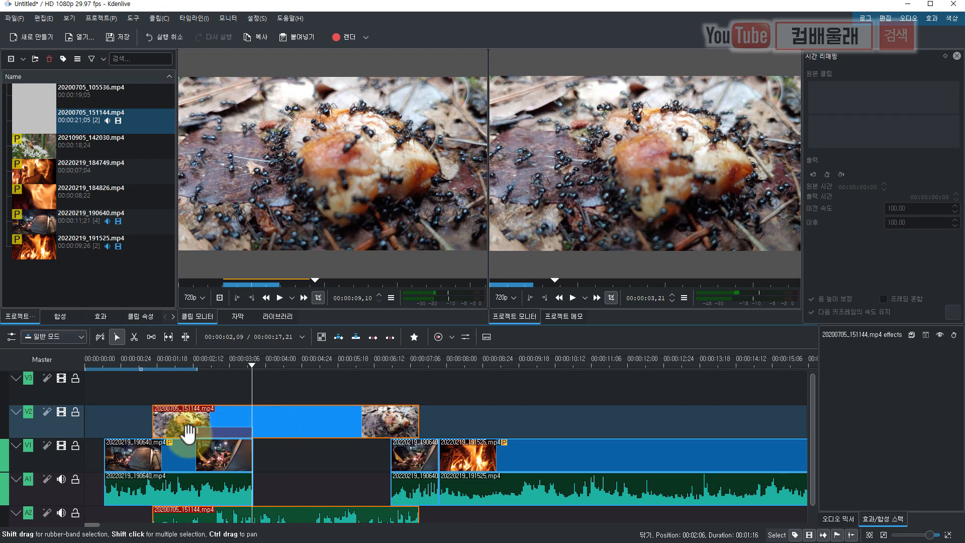
left_click_drag(184, 433, 153, 432)
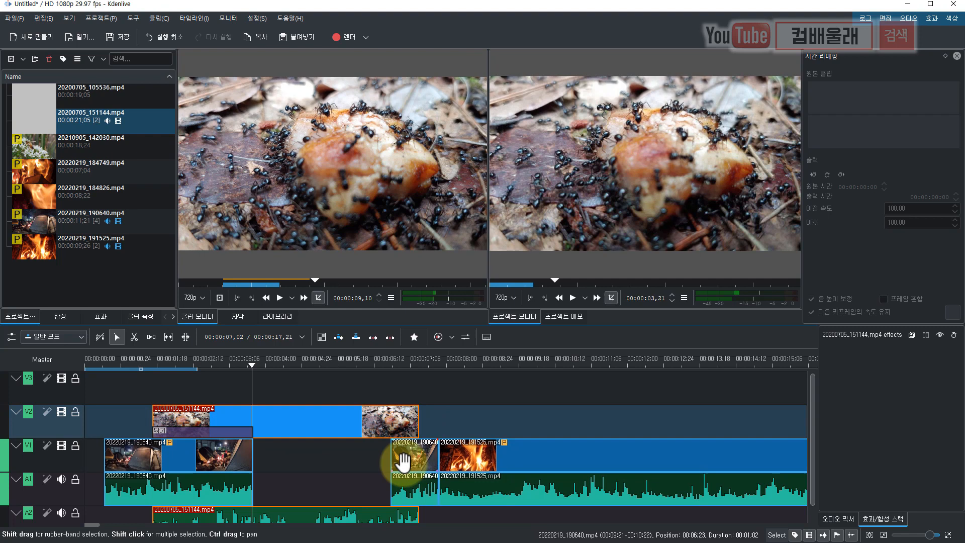
Delete the short second 20220219_190640.mp4 clip from V1 and move 20220219_191525.mp4 earlier to 5:15, overlapping the end of the V2 clip
left_click(403, 459)
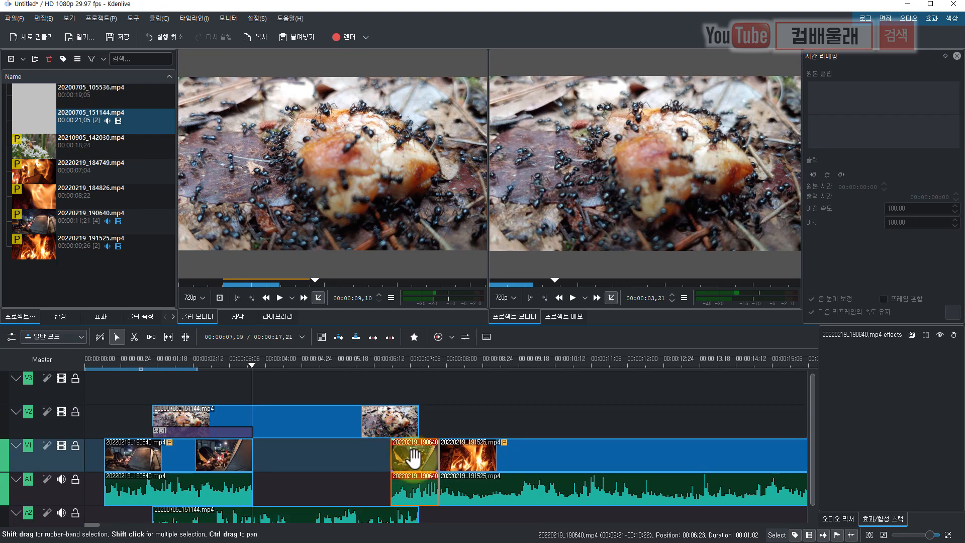
key("Delete")
left_click_drag(470, 452, 394, 463)
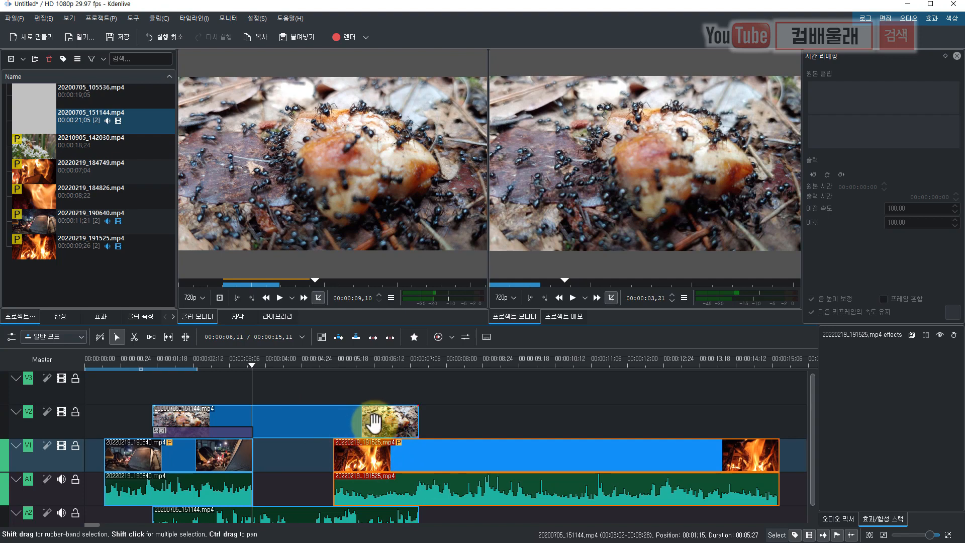
Add a wipe transition where the end of the V2 clip overlaps 20220219_191525.mp4 and set its Wipe Method to the cloudy pattern
left_click(416, 443)
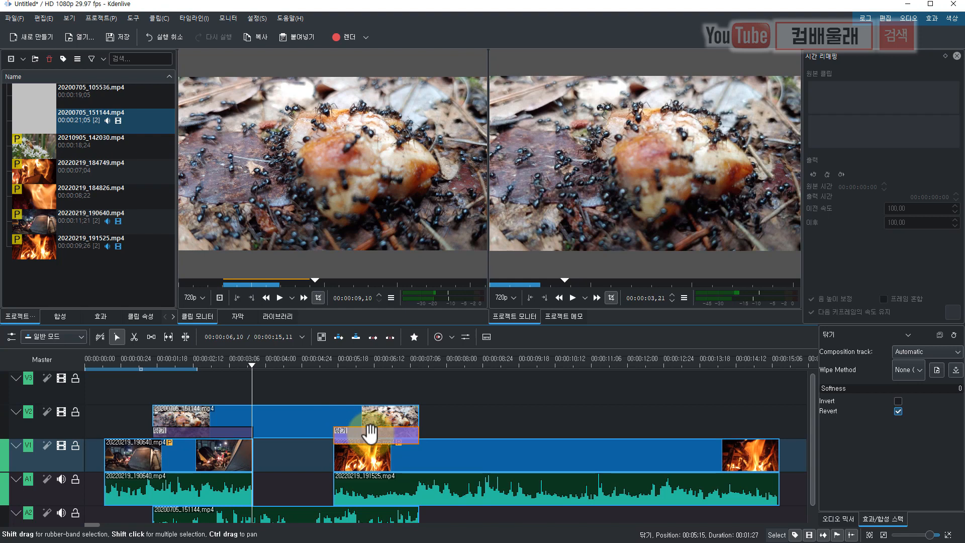
left_click(226, 431)
left_click(357, 434)
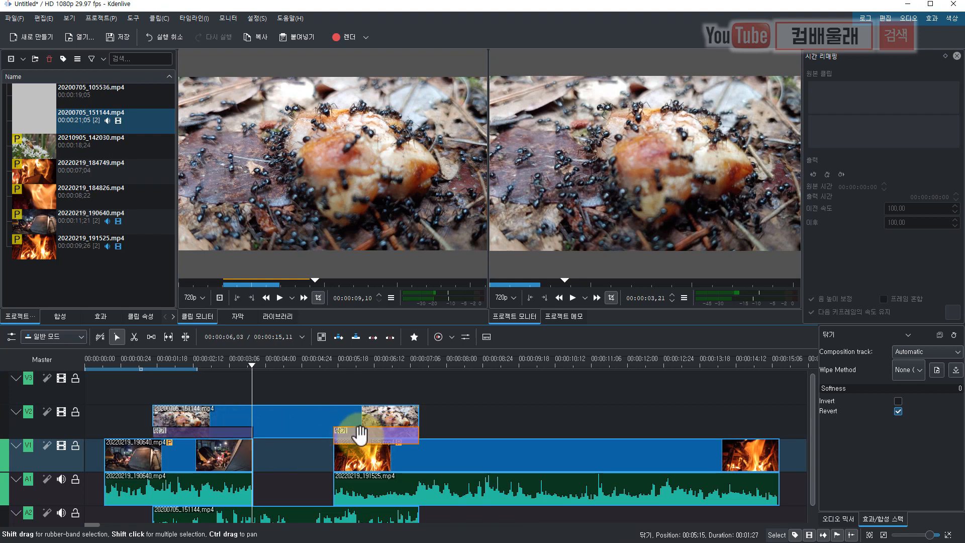
left_click(359, 433)
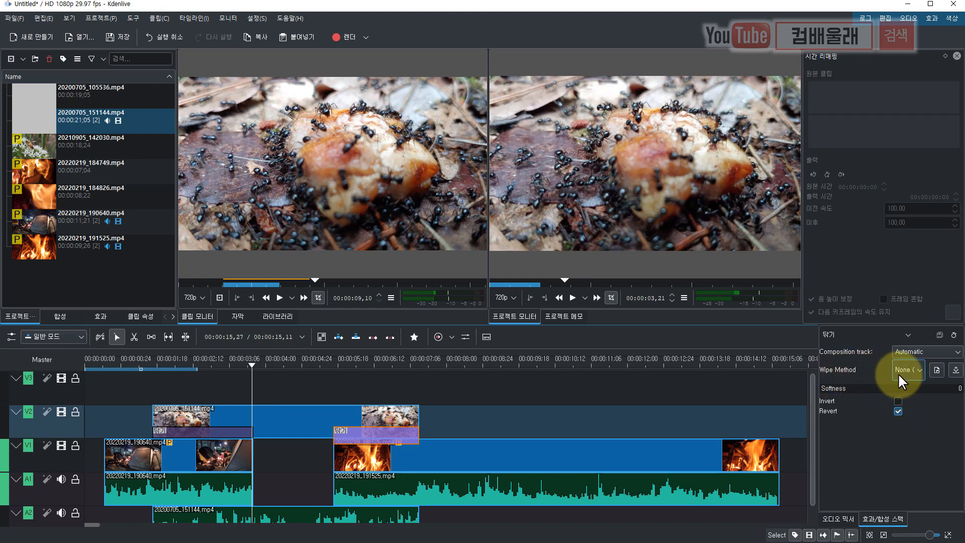
left_click(915, 372)
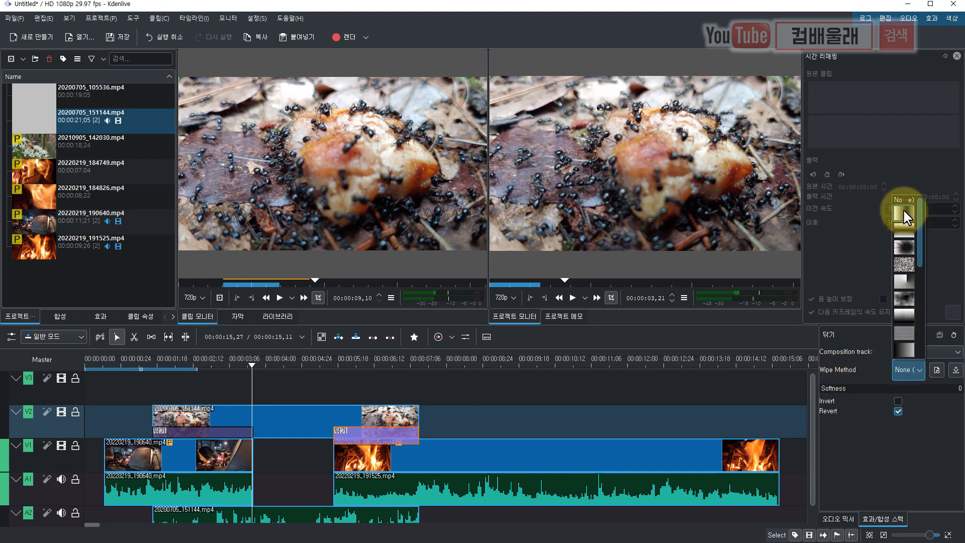
mouse_move(918, 249)
left_mouse_down()
mouse_move(918, 320)
mouse_move(921, 238)
left_mouse_up()
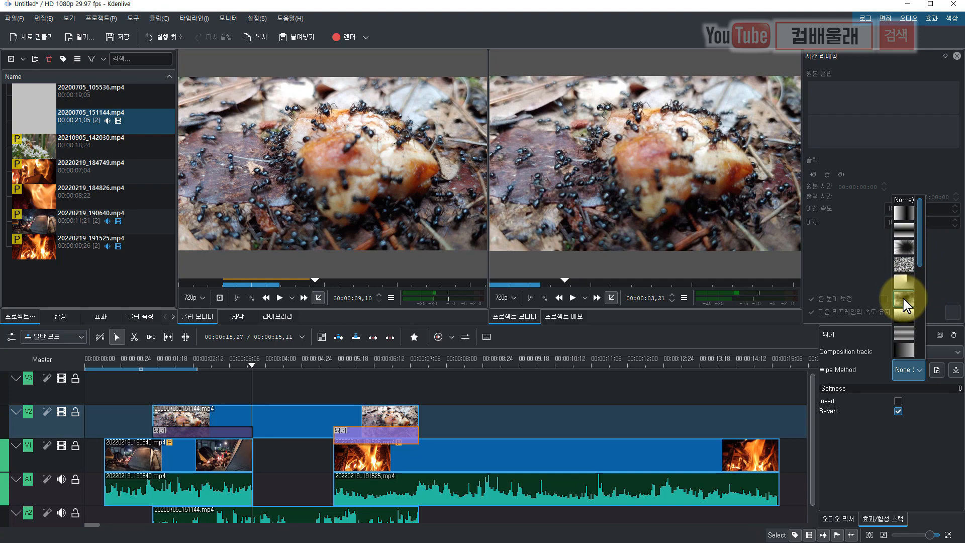
left_click(903, 300)
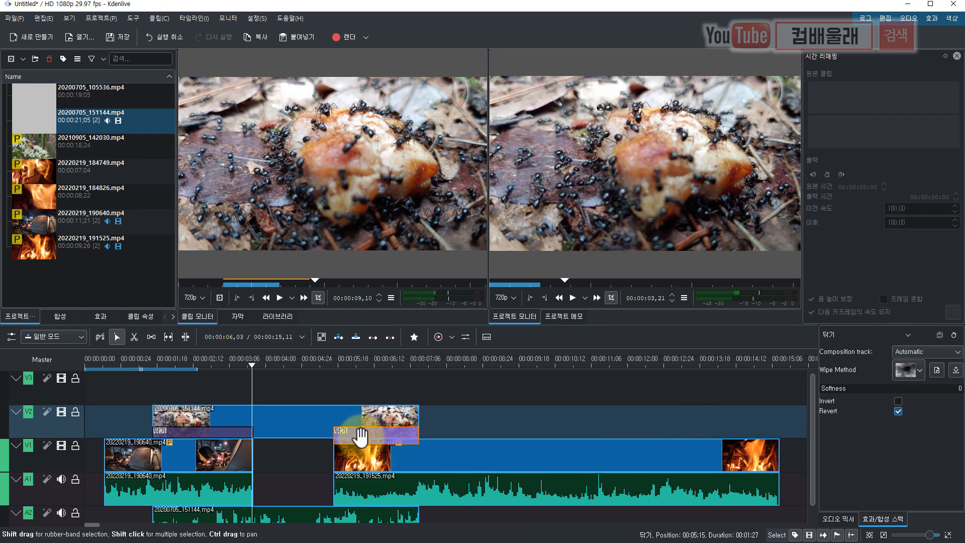
Play the patterned wipe transition from just before 5:15 and replay it to check the effect
left_click(330, 362)
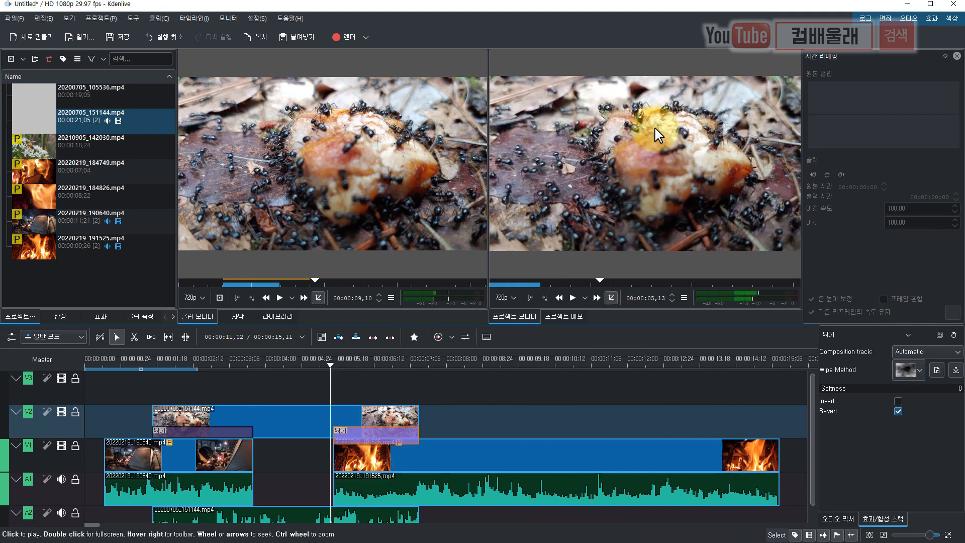
key("space")
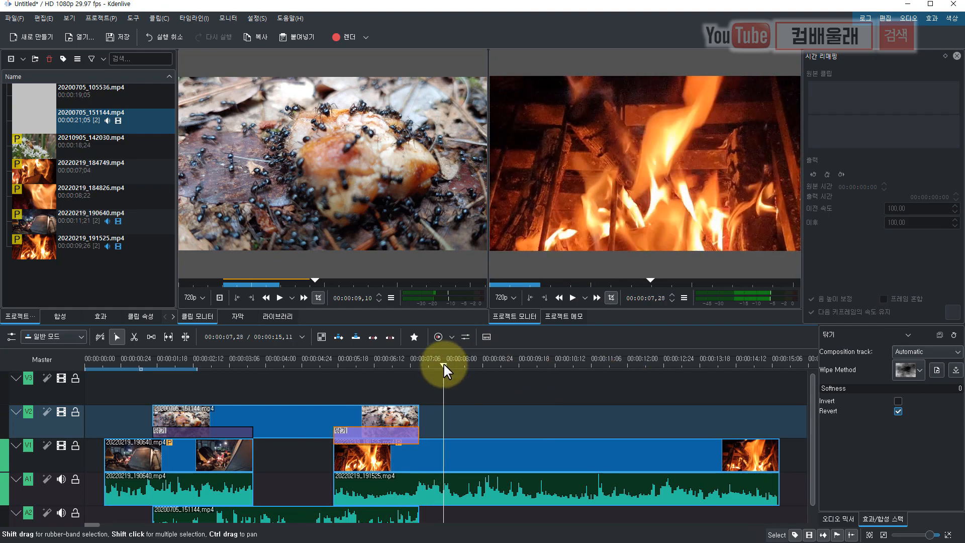
left_click_drag(443, 363, 337, 387)
key("space")
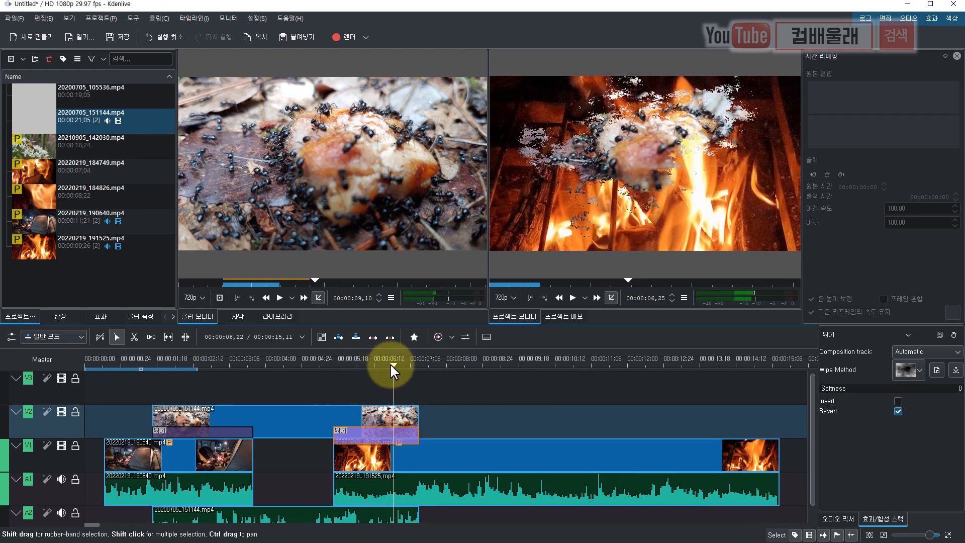
Play the first transition from about 1:15 to compare it with the patterned wipe, and return to its start
left_click_drag(391, 363, 152, 395)
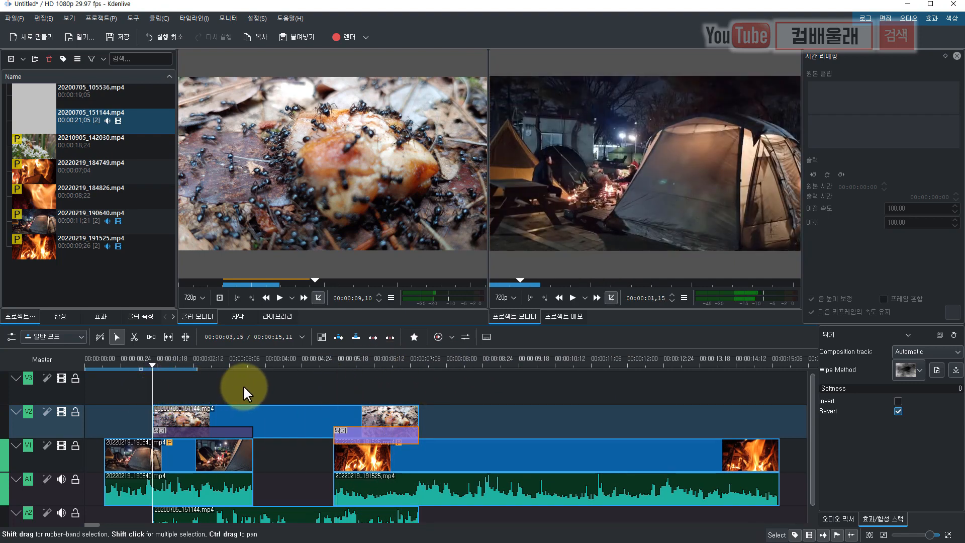
key("space")
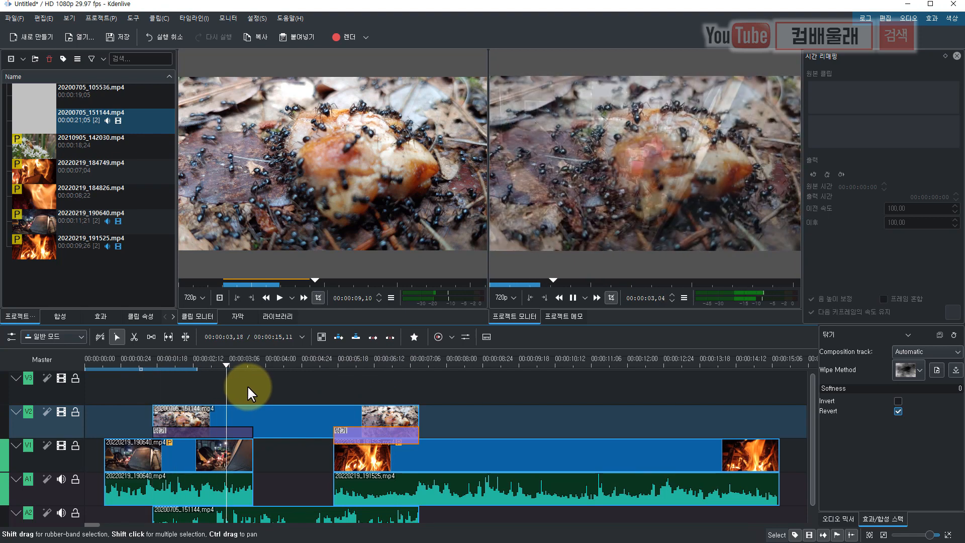
key("space")
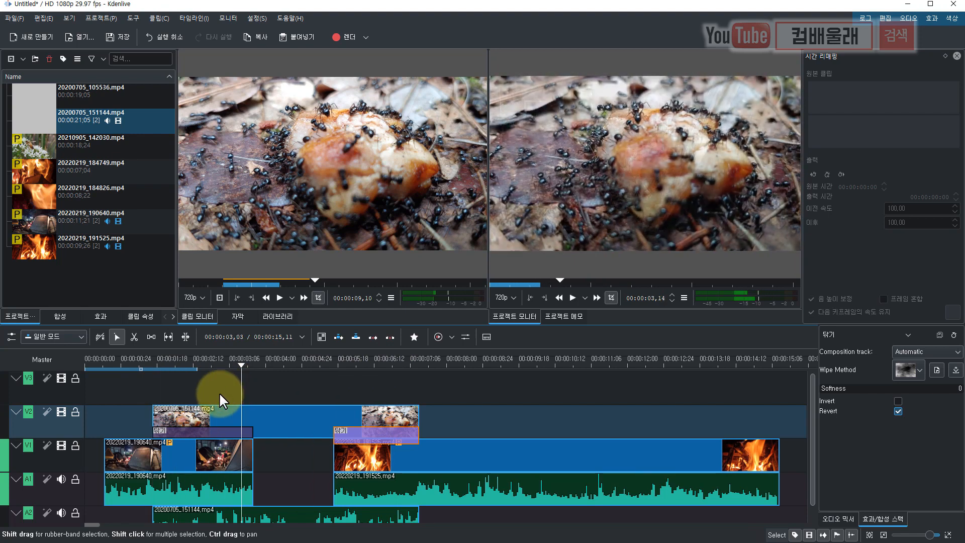
left_click_drag(242, 372, 158, 385)
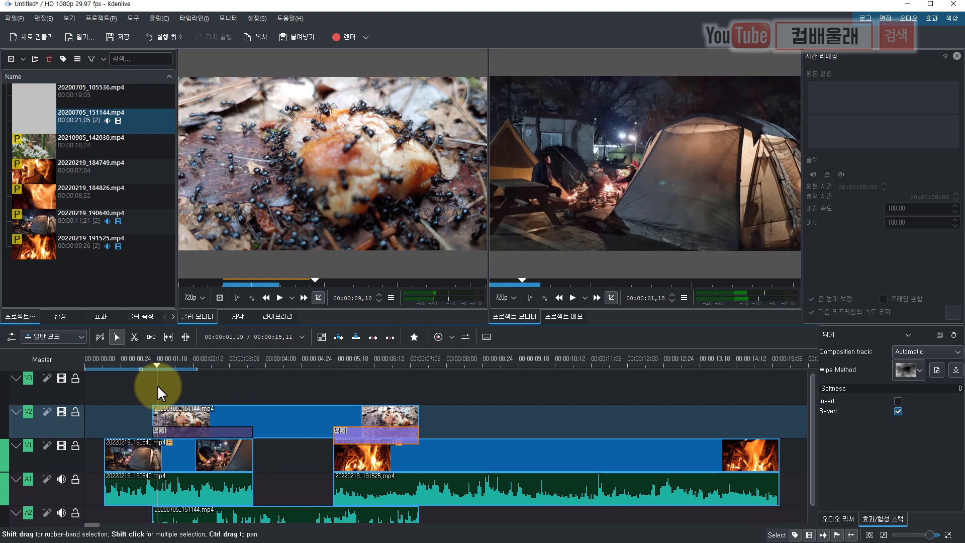
Select the first wipe transition to view its settings, scrub through it to about 3:06 and return to its start
left_click(161, 433)
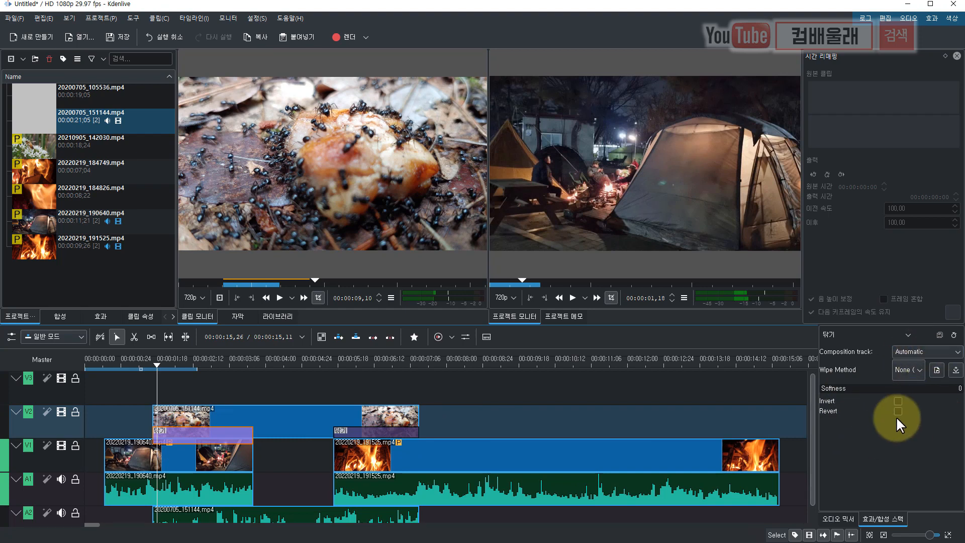
left_click_drag(155, 364, 229, 378)
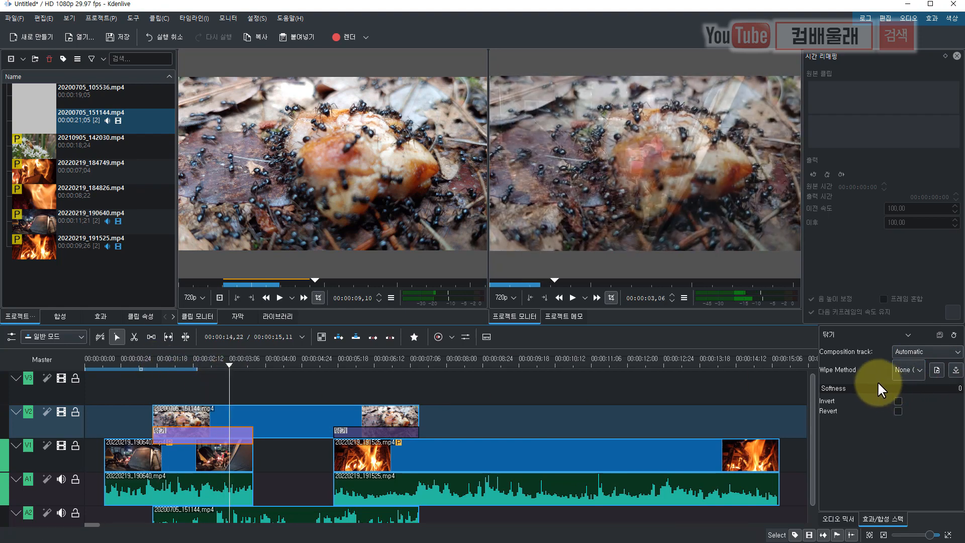
left_click(149, 383)
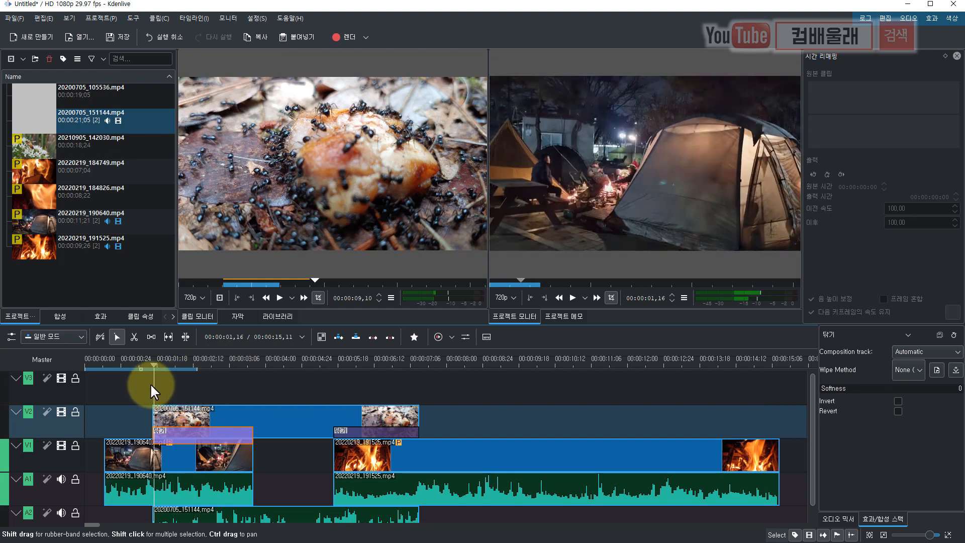
Play the first wipe transition to check how the tent clip blends into the V2 clip
key("space")
key("space")
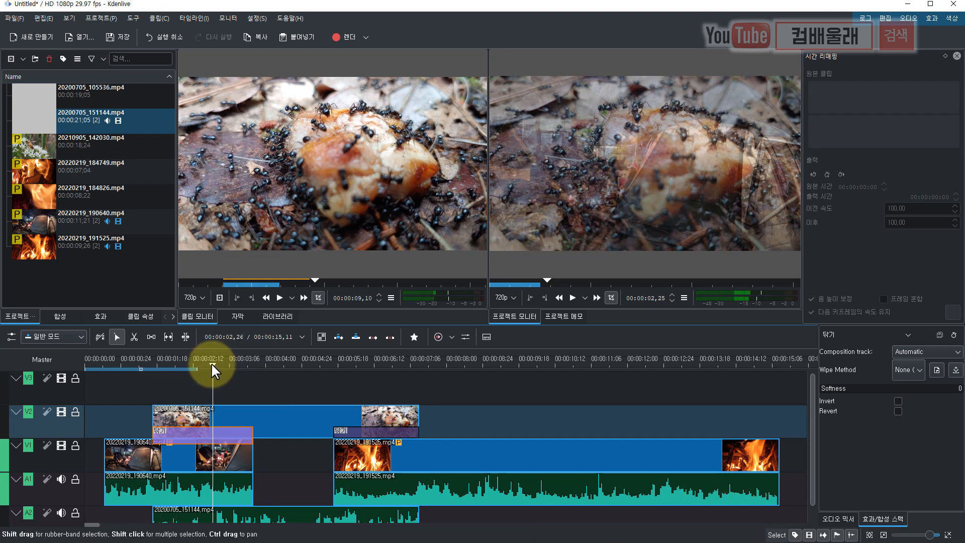
Extend the start of 20220219_190640.mp4 to the beginning of the timeline, add a short video fade-in and play it from the start
left_click(117, 404)
left_click_drag(147, 458, 127, 458)
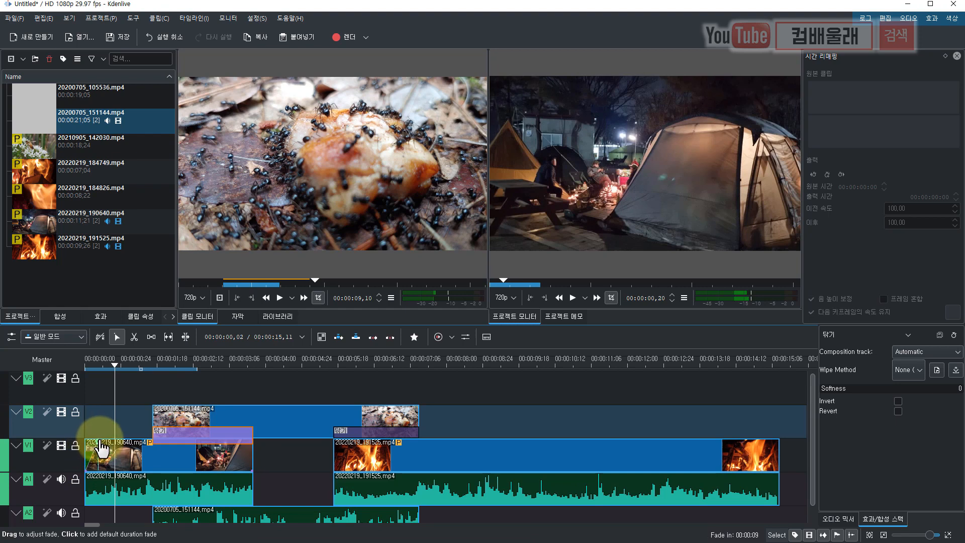
left_click_drag(113, 449, 122, 450)
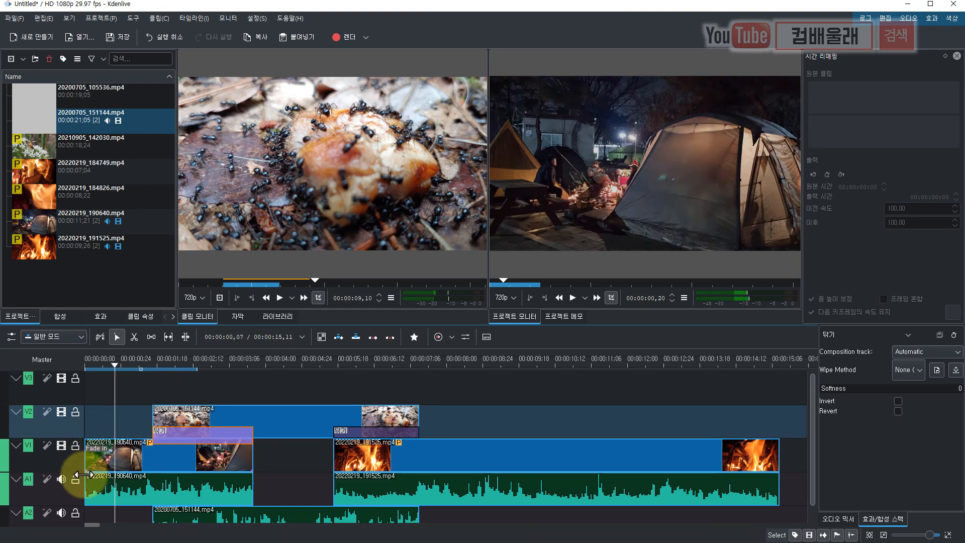
left_click_drag(114, 363, 75, 377)
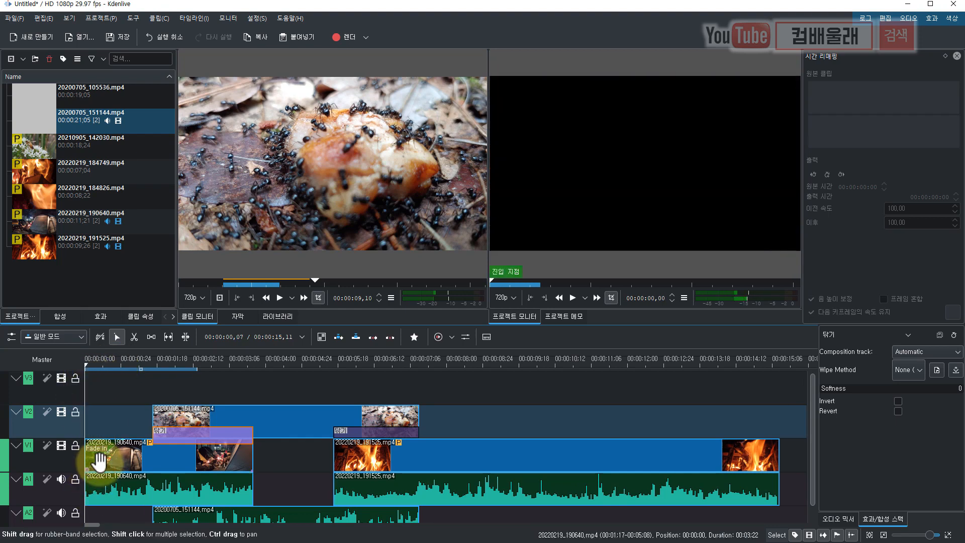
key("space")
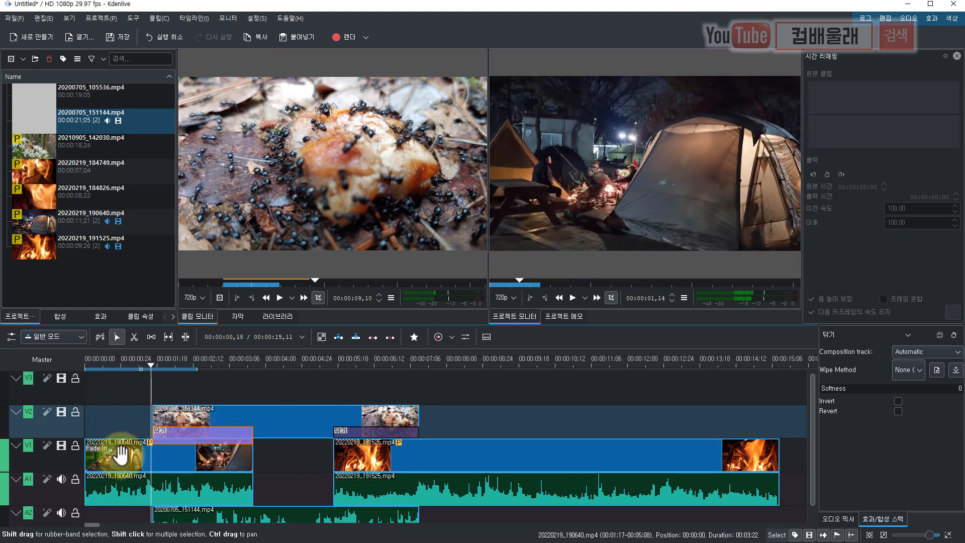
Split 20220219_191525.mp4 at about 10:16, add a long video fade-in to its second part and play the result
key("x")
left_click(560, 455)
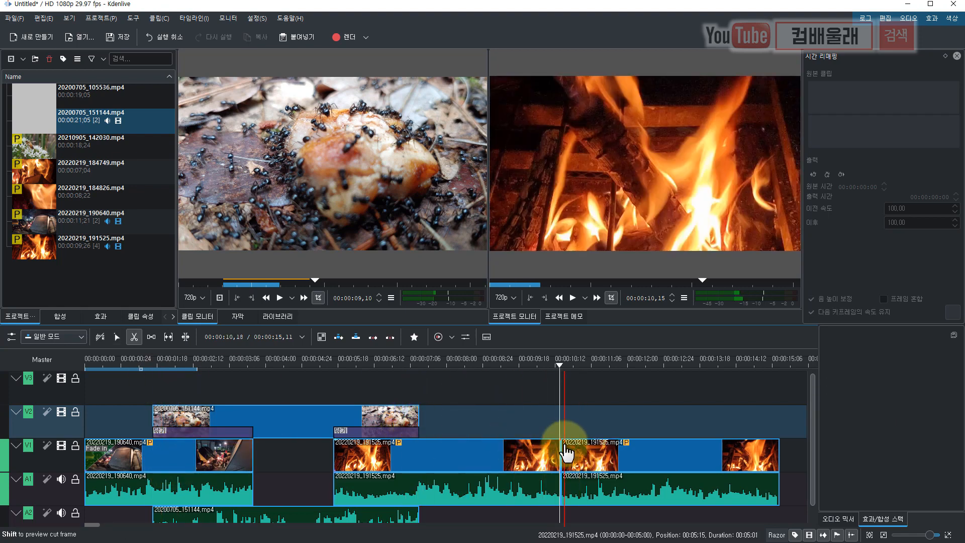
left_click_drag(564, 443, 693, 434)
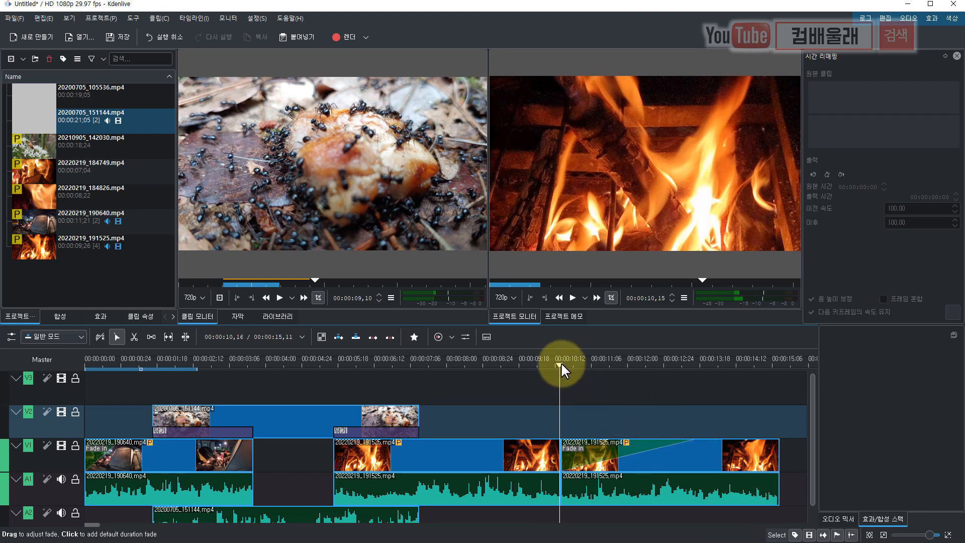
left_click(567, 362)
left_click_drag(574, 363, 577, 384)
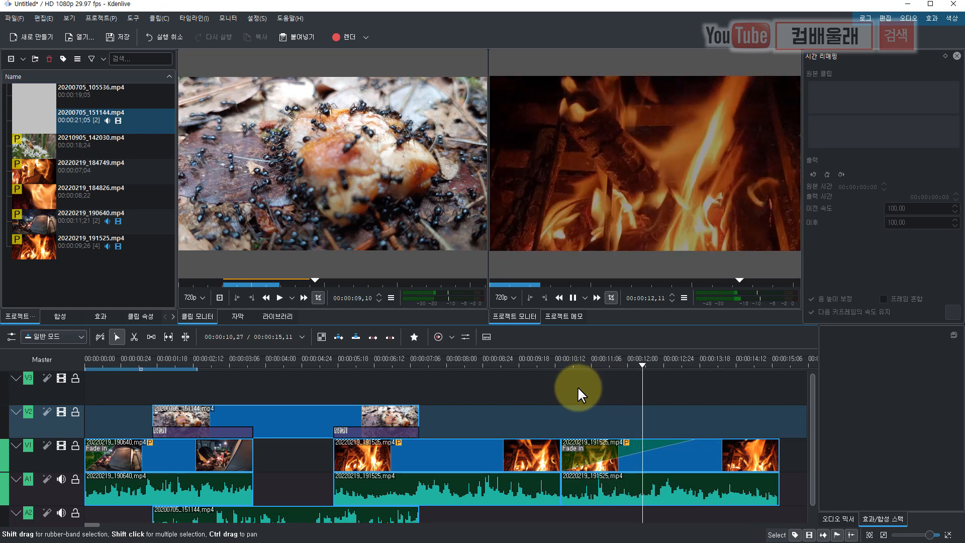
key("space")
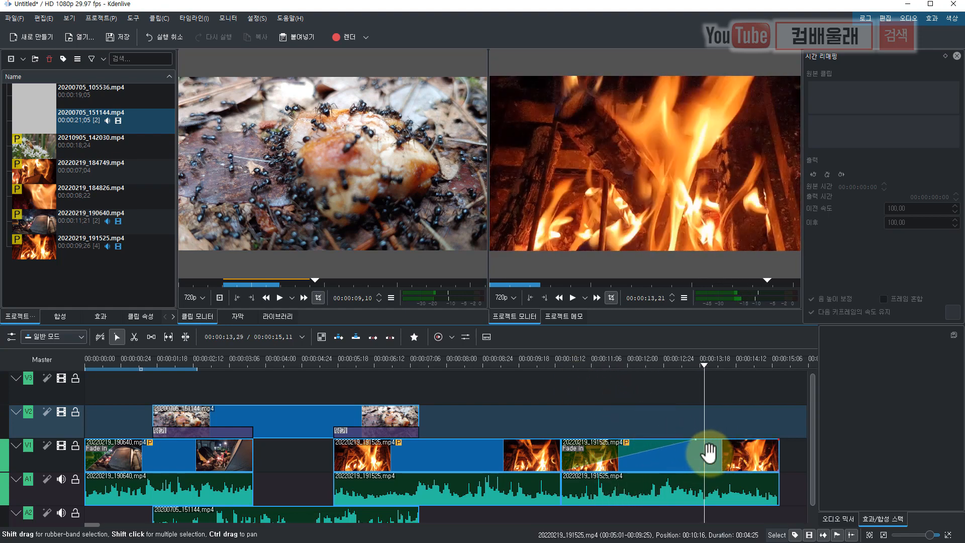
Place 20210905_142030.mp4 on V1 at about 16:01, give its end a 3-second video fade-out and play the fade
scroll(698, 452, "down", 5)
left_click_drag(33, 145, 242, 478)
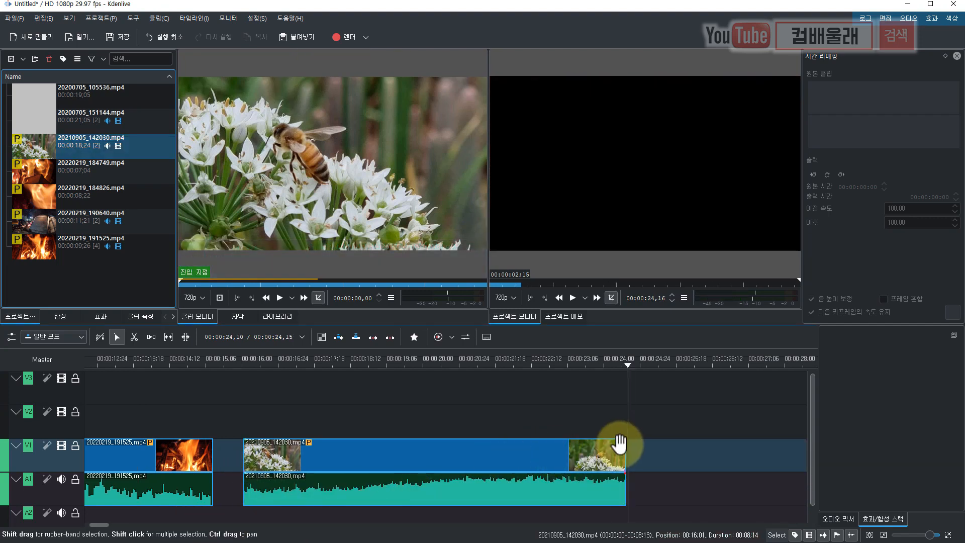
left_click_drag(627, 453, 490, 447)
key("space")
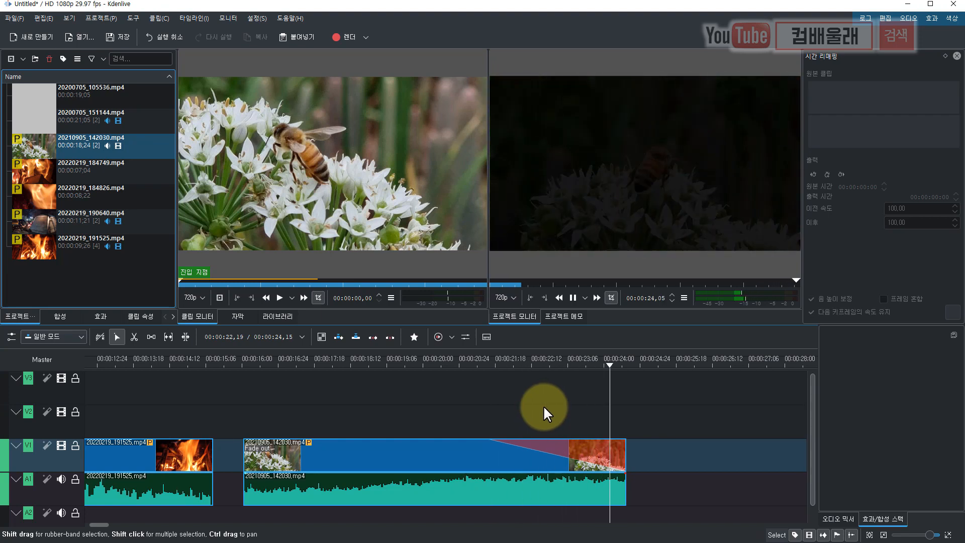
left_click(447, 398)
key("space")
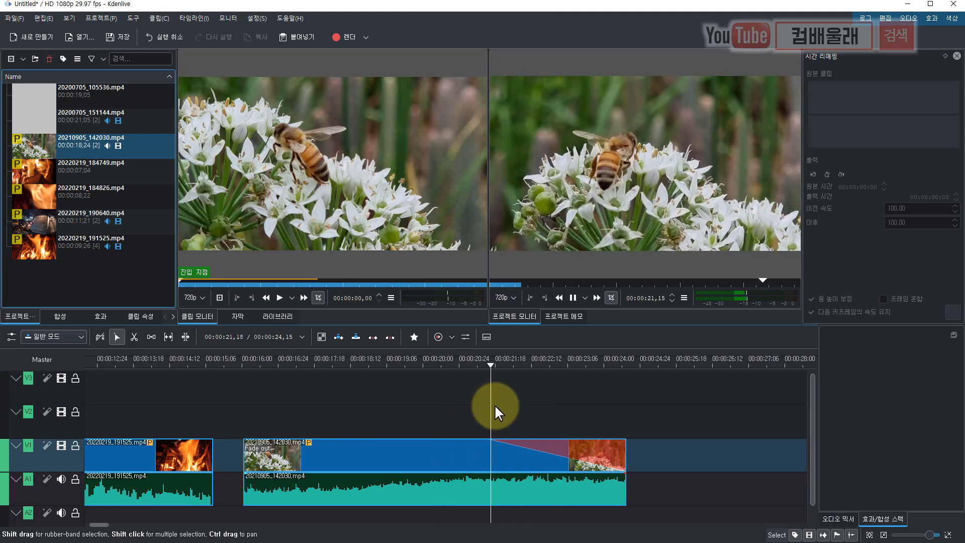
key("space")
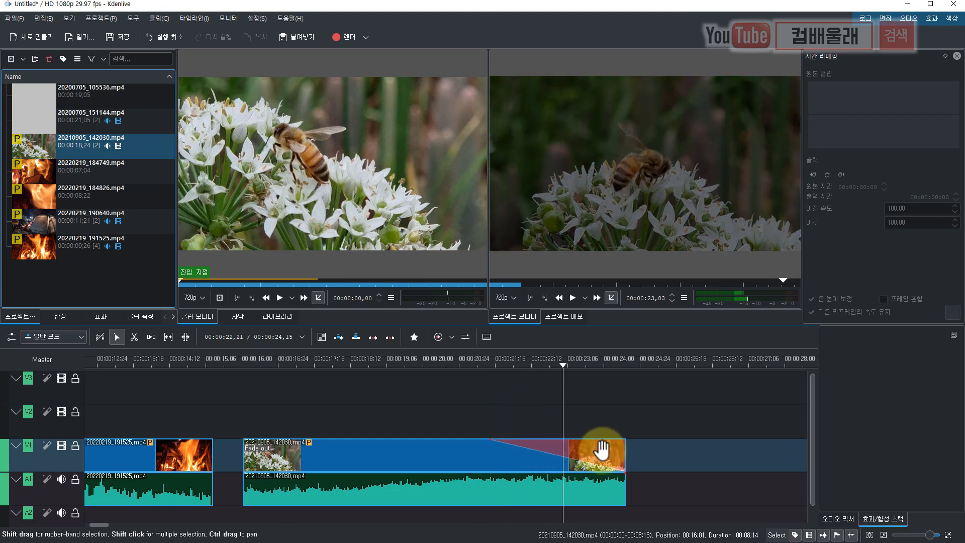
Add an audio fade-out of about 2 seconds 25 frames to the end of 20210905_142030.mp4 and play it
left_click(592, 480)
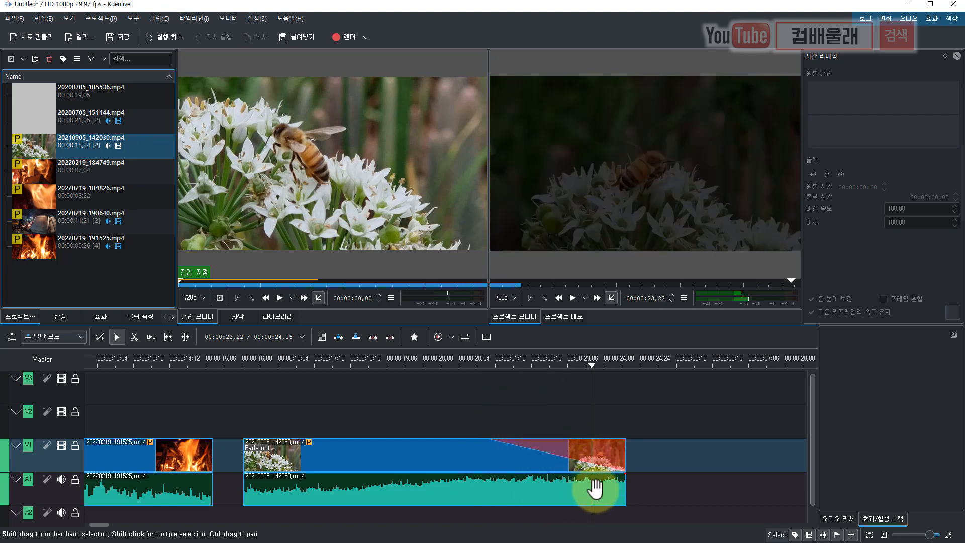
left_click_drag(625, 482, 495, 483)
left_click(488, 361)
key("space")
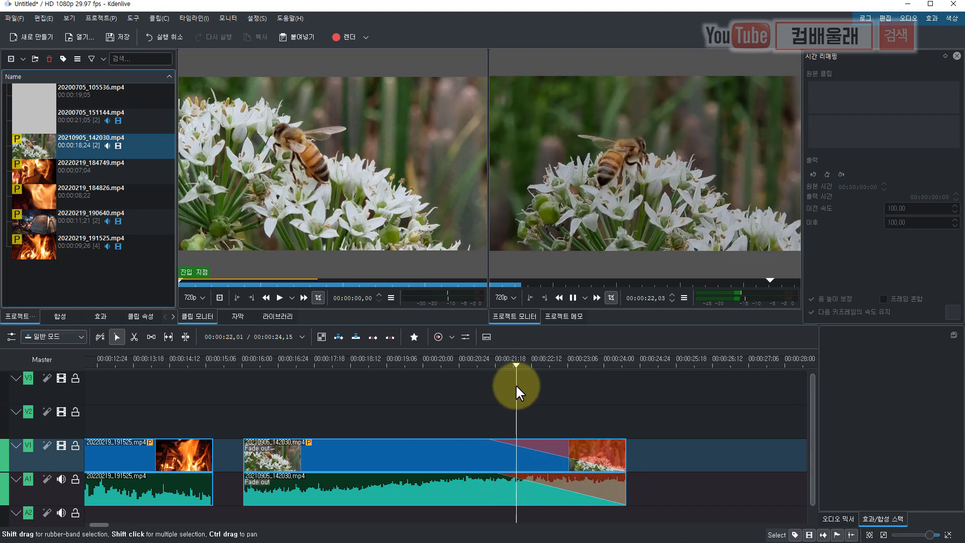
key("space")
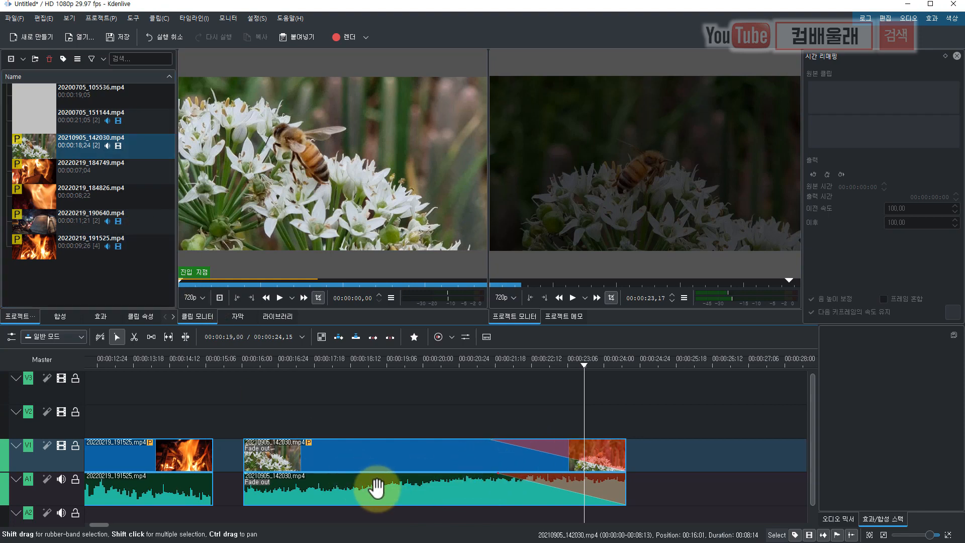
Move 20210905_142030.mp4 together with its grouped audio to 15:11, directly against the end of the preceding fire clip
left_click_drag(315, 477, 284, 477)
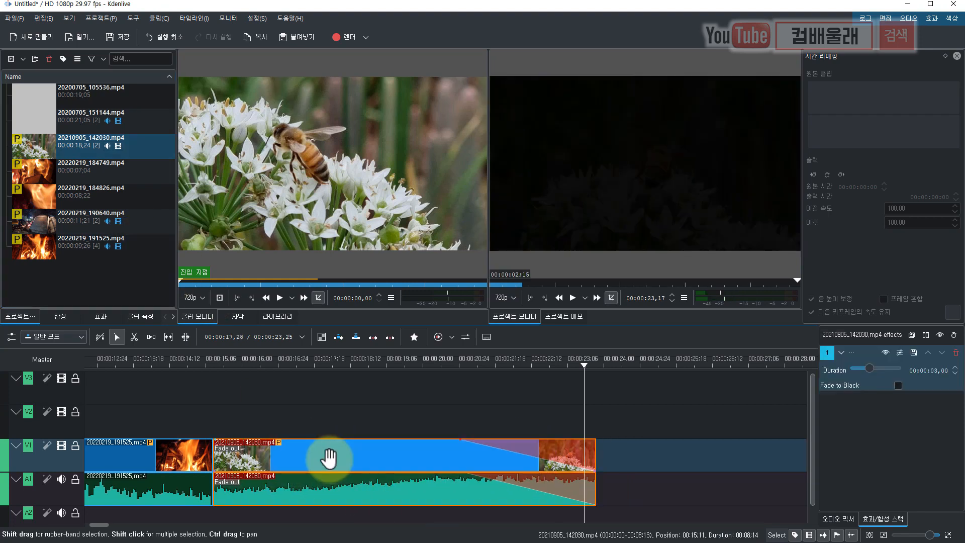
left_click(334, 487)
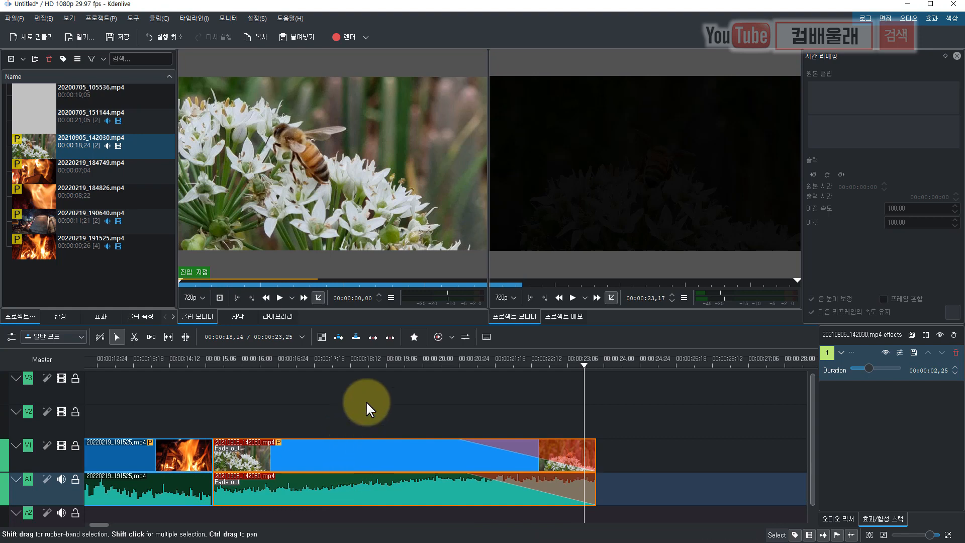
left_click_drag(410, 465, 445, 461)
left_click(379, 427)
left_click(343, 466)
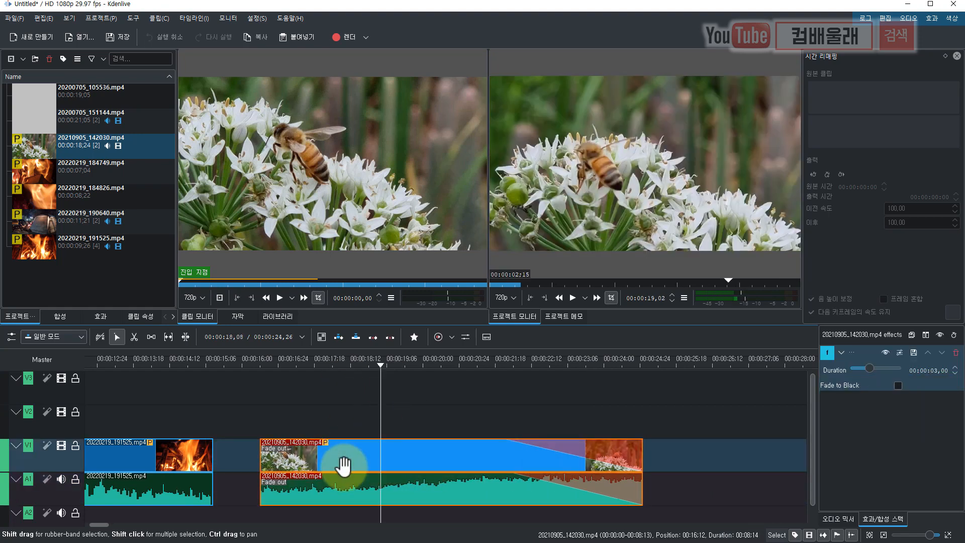
left_click_drag(339, 500, 303, 467)
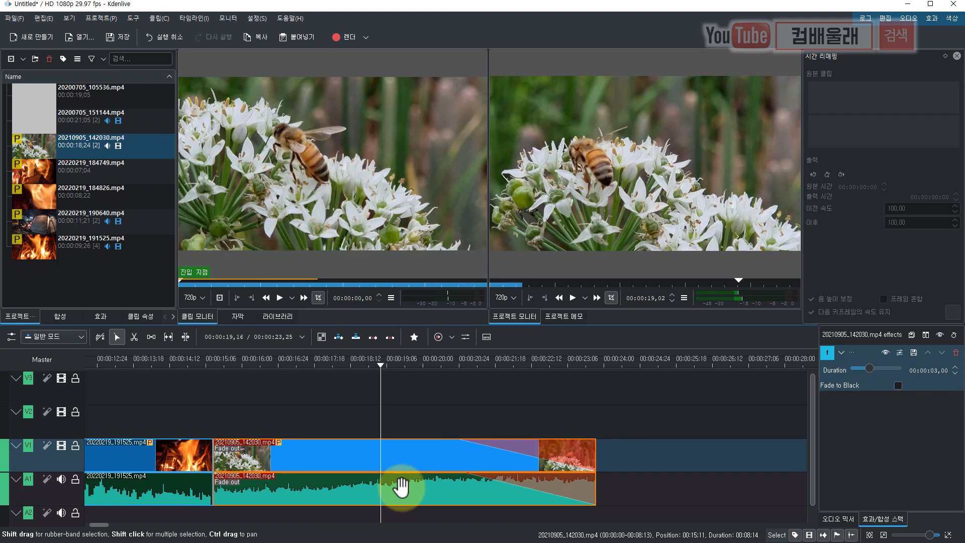
Ungroup the video and audio of 20210905_142030.mp4 and delete its audio part from A1
right_click(402, 455)
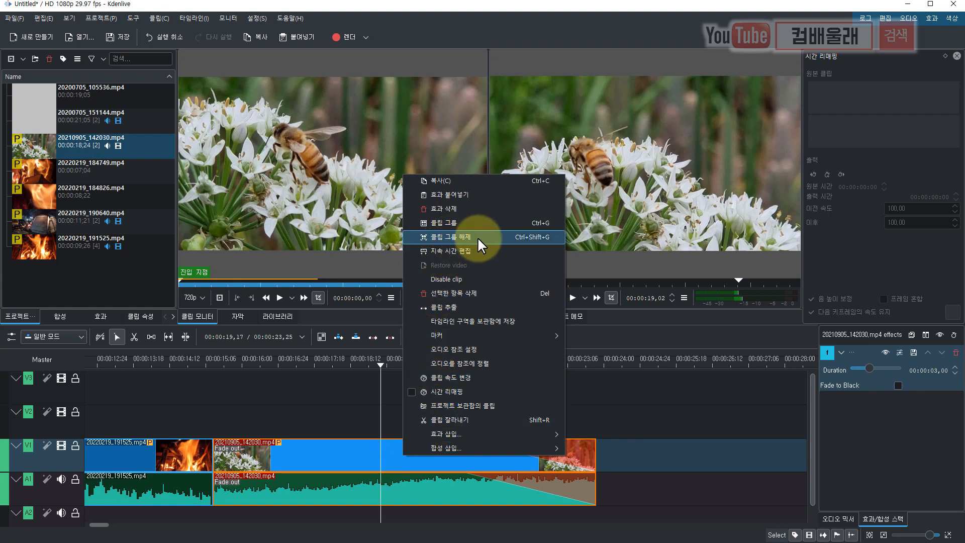
left_click(442, 234)
left_click(508, 487)
left_click(431, 453)
left_click(431, 490)
left_click(416, 452)
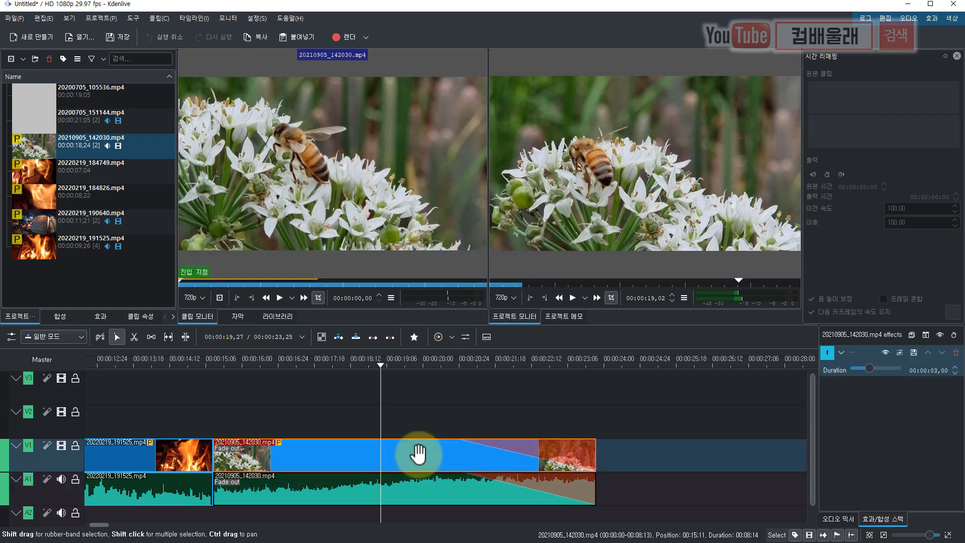
left_click(407, 488)
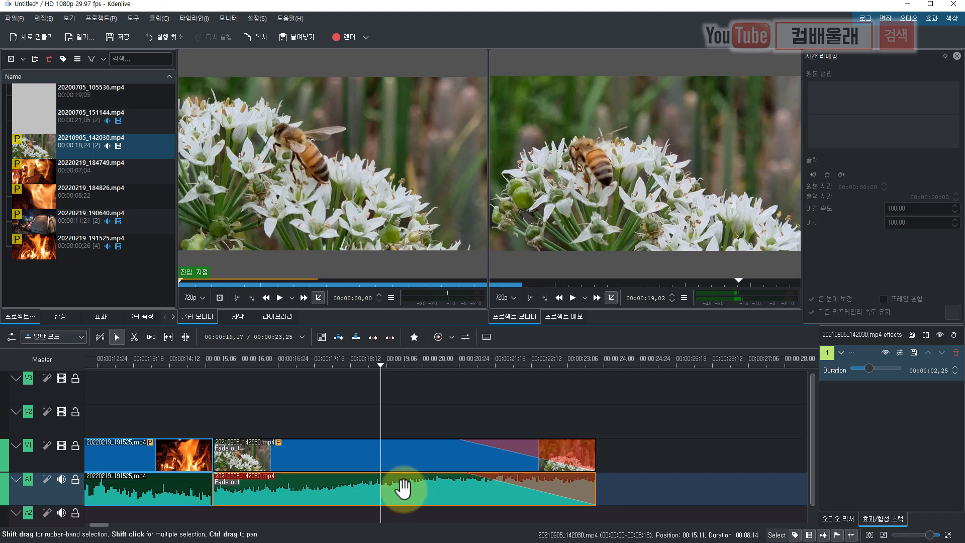
key("Delete")
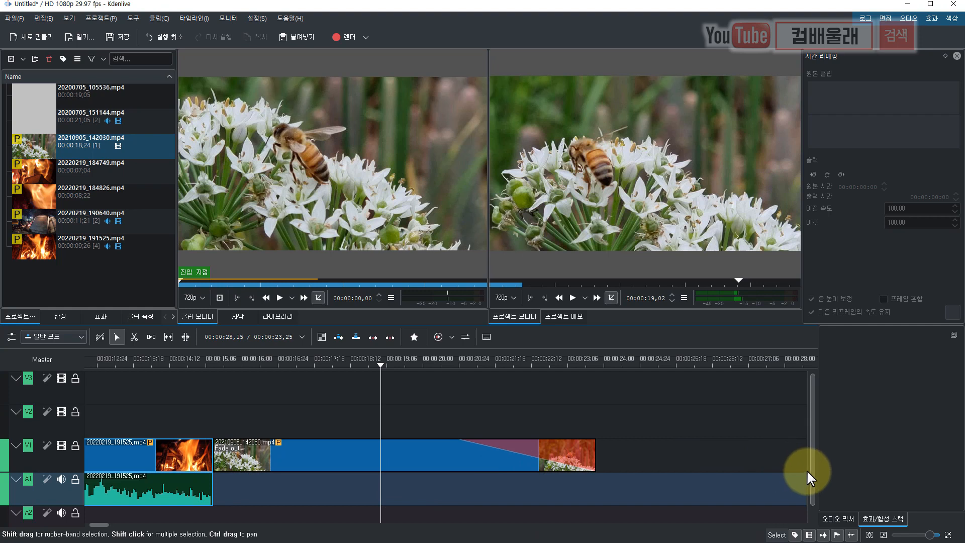
Ungroup the video and audio of 20200705_151144.mp4 and delete its audio part from A2
scroll(807, 469, "down", 1)
left_click_drag(97, 525, 92, 525)
left_click(186, 507)
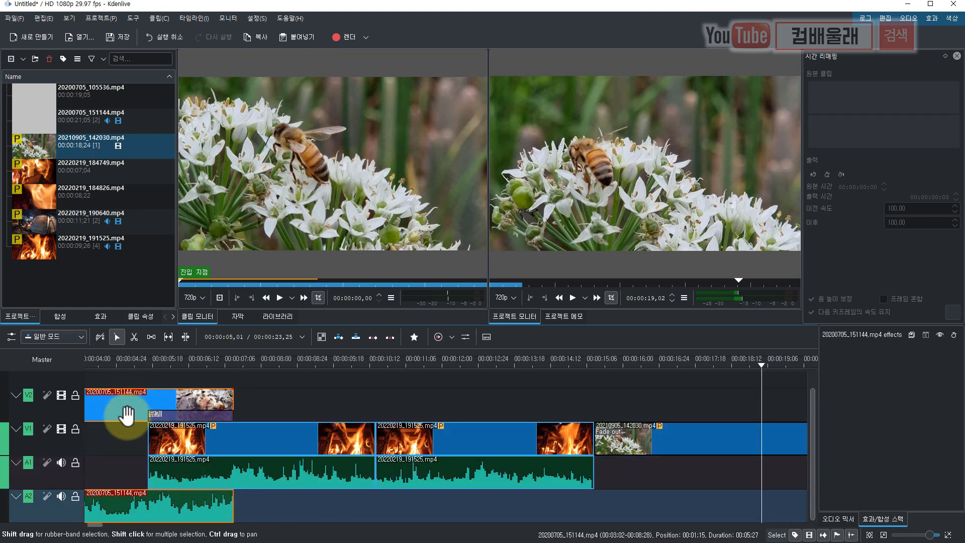
right_click(154, 506)
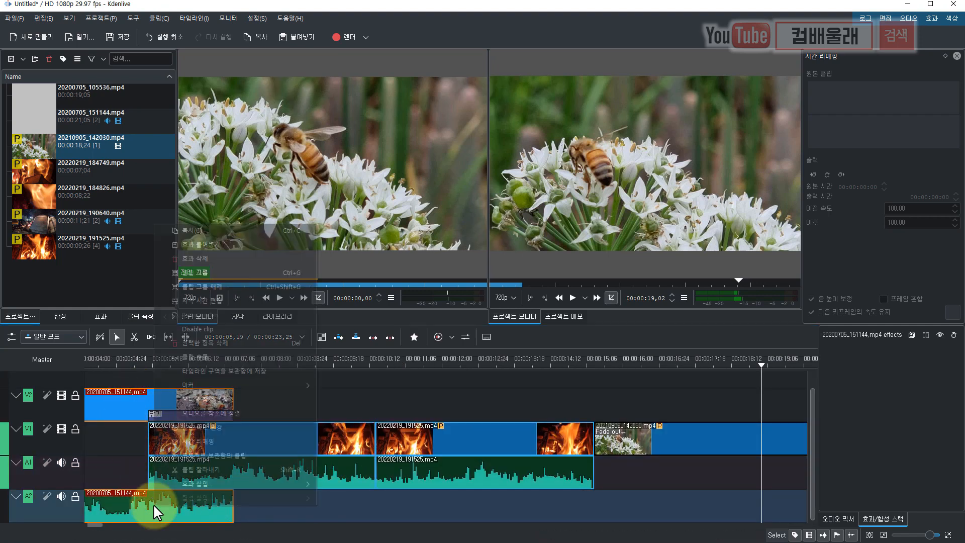
left_click(212, 286)
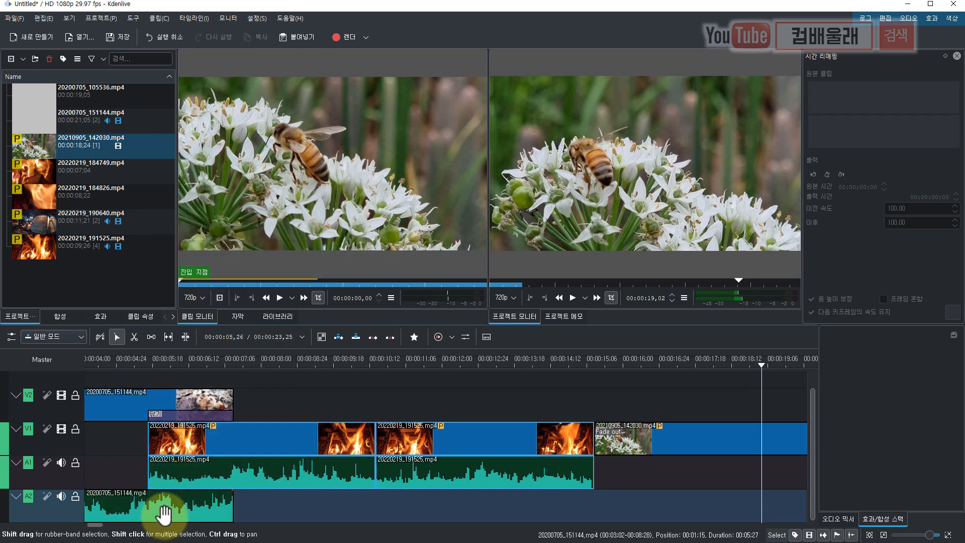
key("Delete")
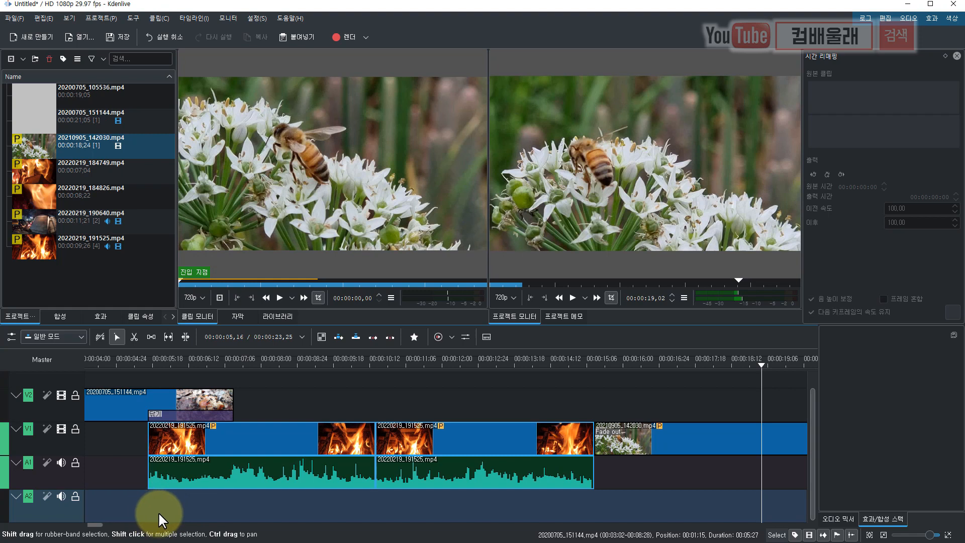
Import Angelic_Forest.mp3 into the project and place it on track A2 near the start of the timeline
left_click(111, 267)
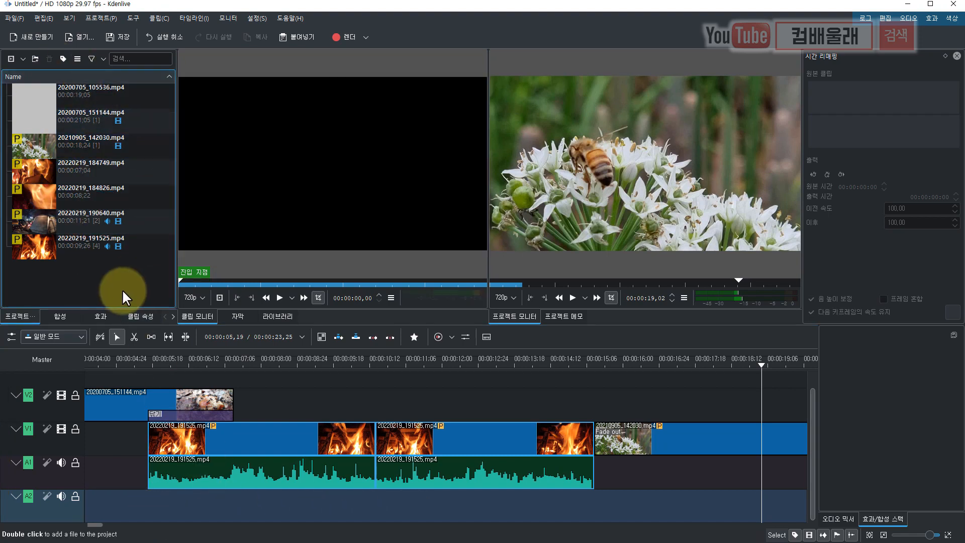
right_click(122, 273)
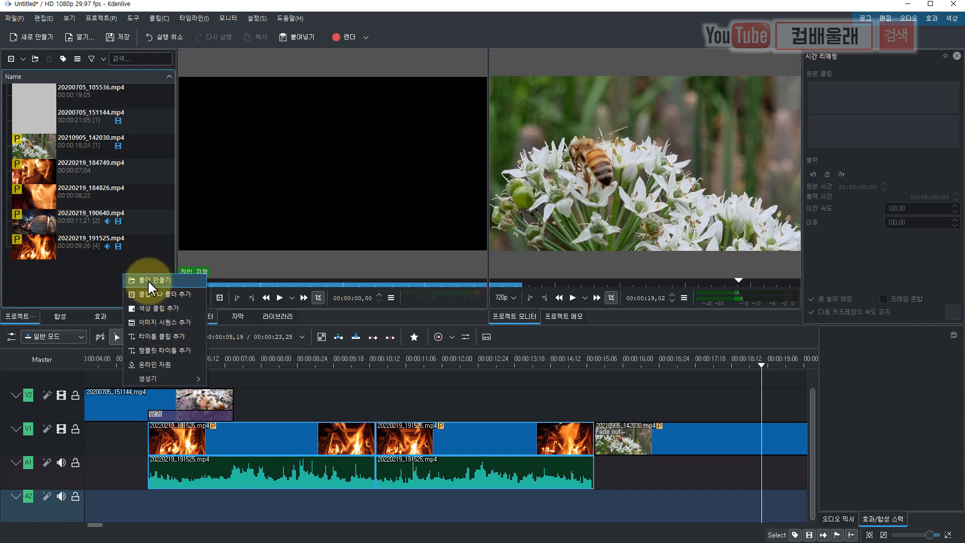
left_click(155, 294)
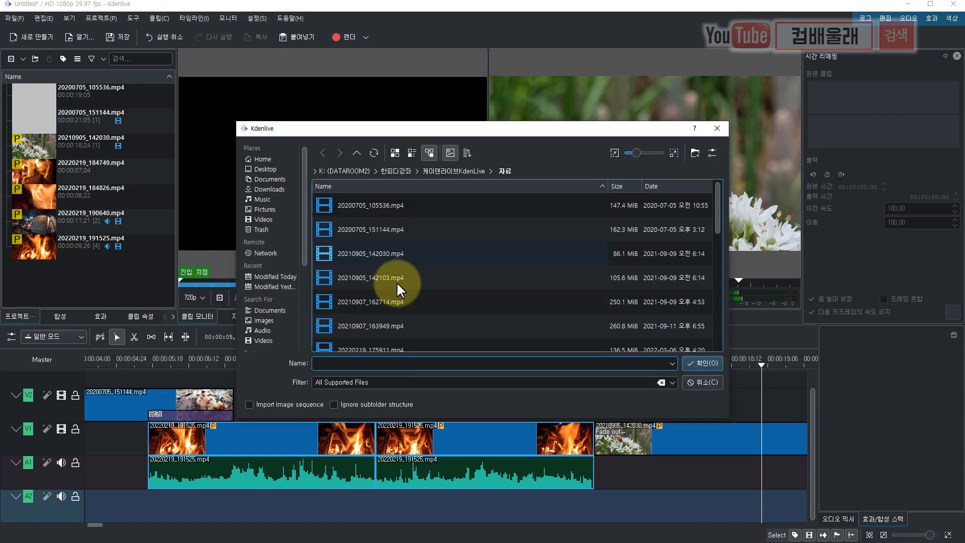
scroll(427, 291, "down", 5)
left_click(366, 268)
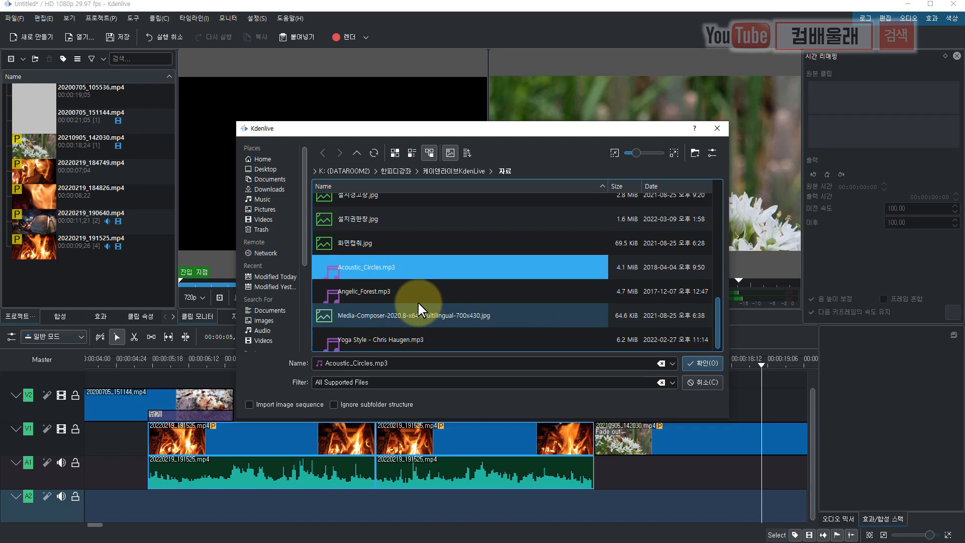
left_click(378, 294)
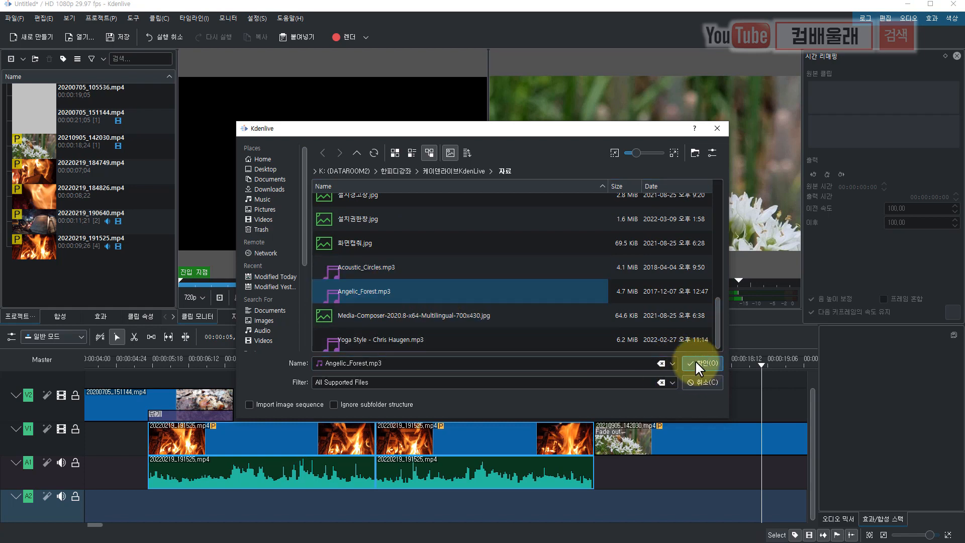
left_click(698, 361)
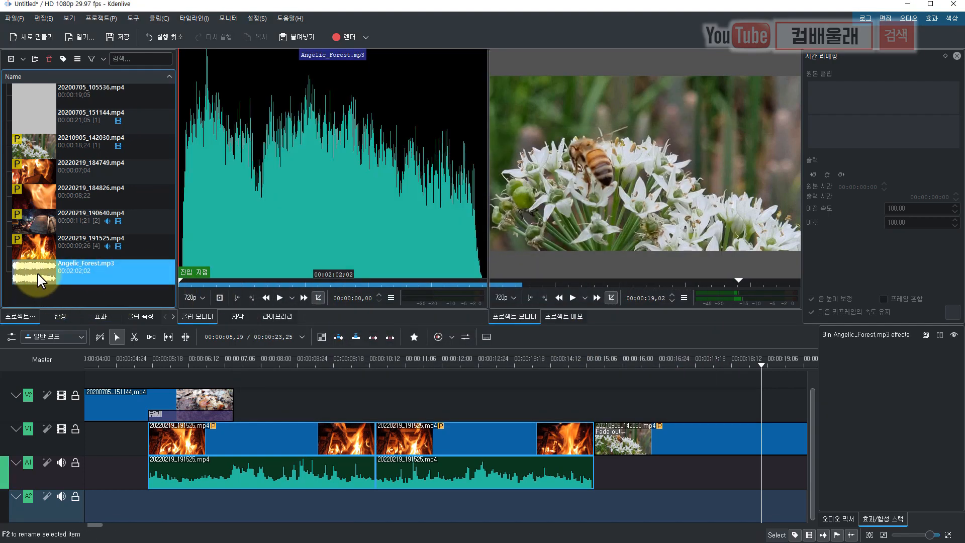
left_click_drag(33, 279, 103, 508)
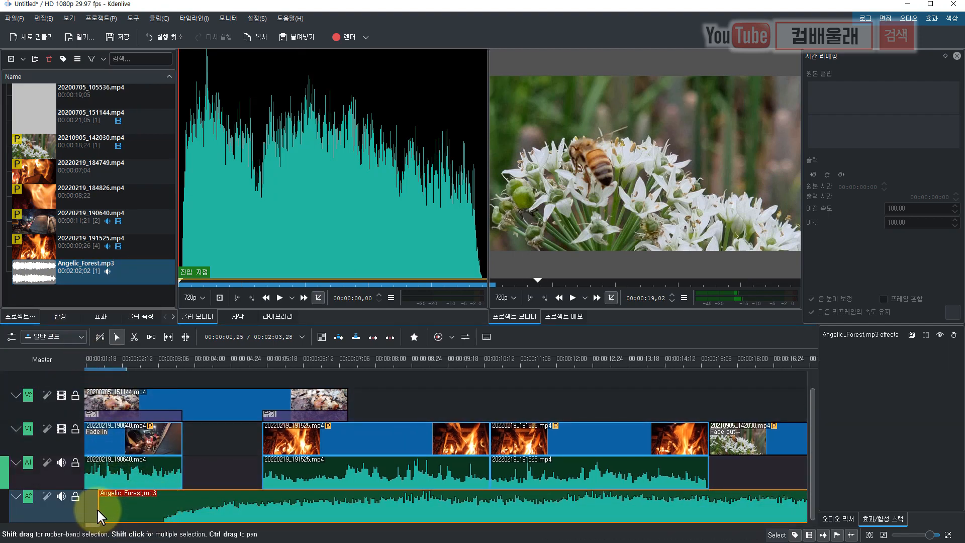
Trim 1:12 off the start of Angelic_Forest.mp3 on track A2, move the clip to the timeline's beginning and play it back
left_click_drag(98, 510, 106, 509)
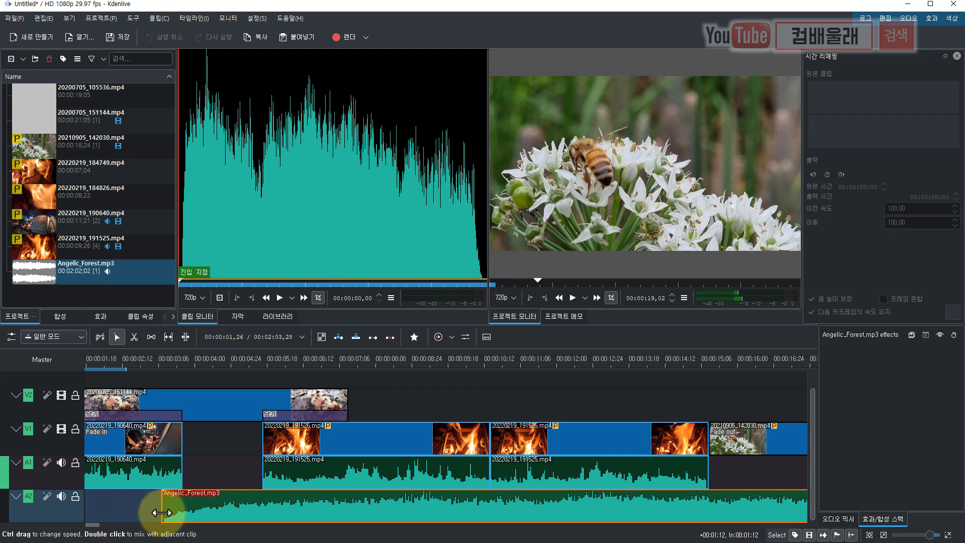
left_click_drag(215, 517, 134, 517)
left_click_drag(134, 361, 74, 367)
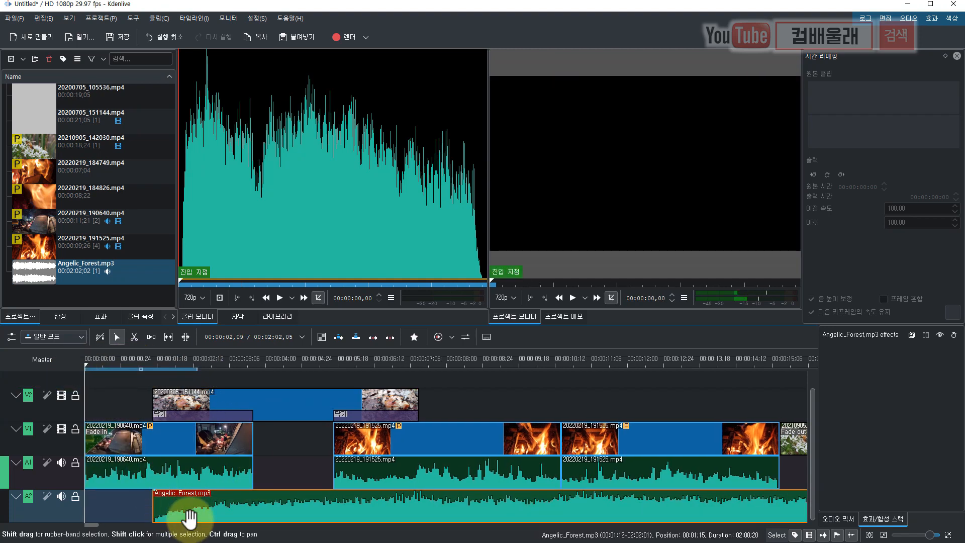
left_click_drag(216, 517, 130, 515)
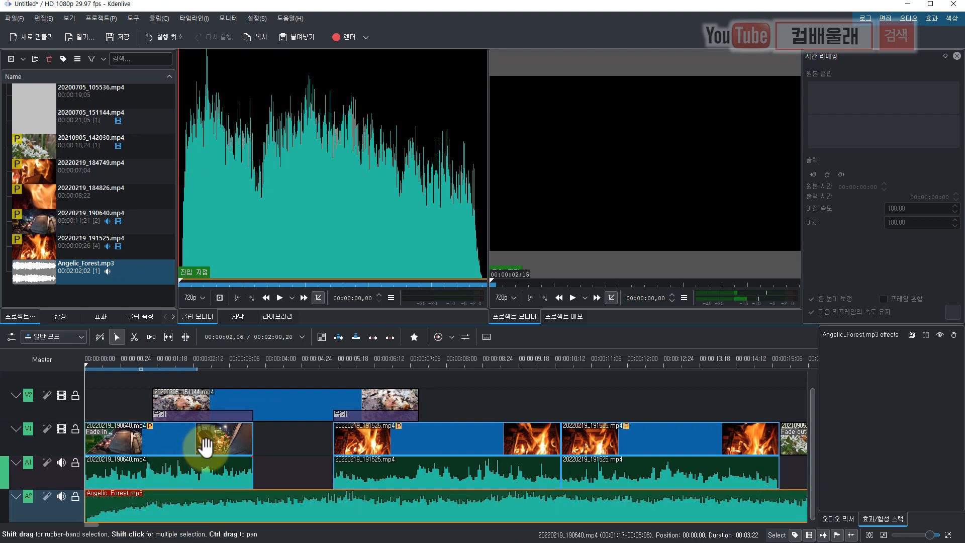
key("space")
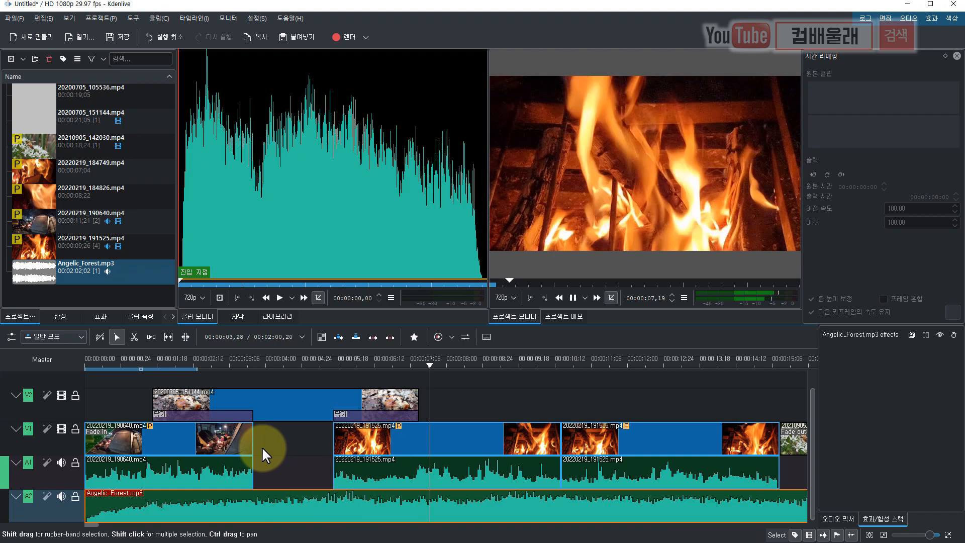
key("space")
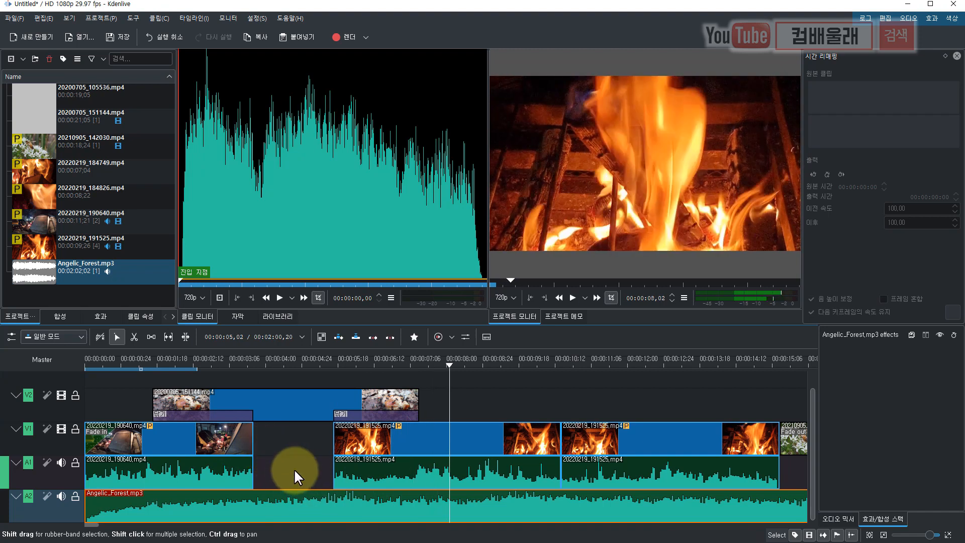
Add a 3-second fade in to the start of Angelic_Forest.mp3 and play the timeline from its beginning
left_click_drag(91, 500, 211, 501)
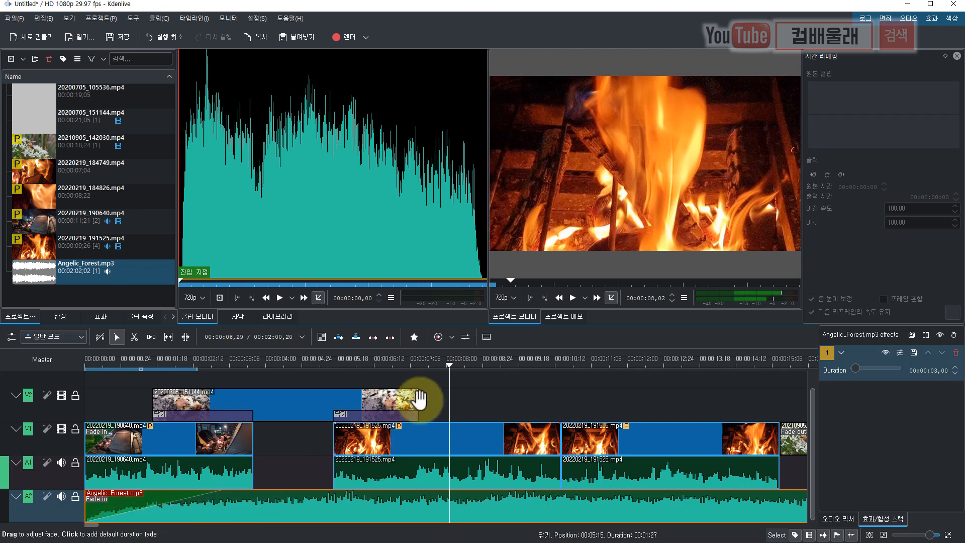
left_click_drag(449, 364, 84, 365)
key("space")
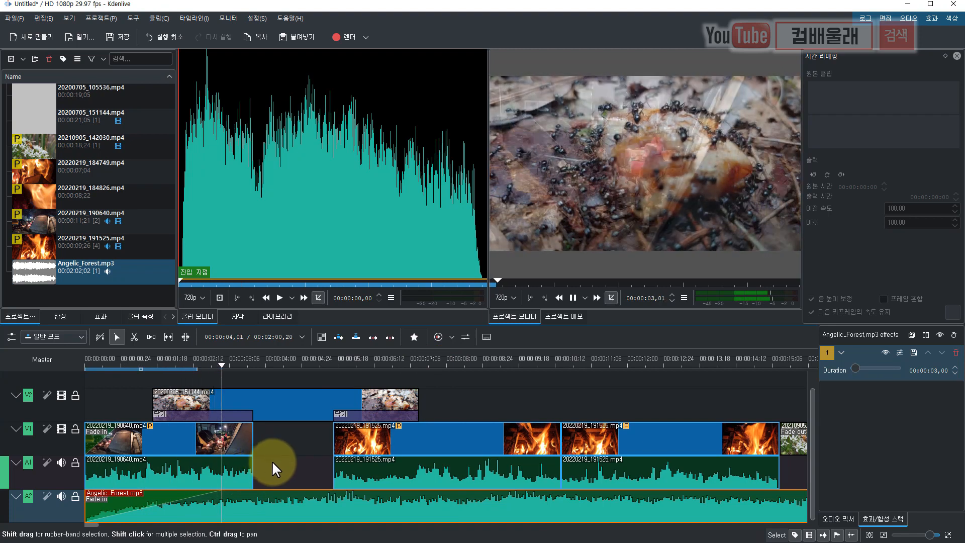
left_click(194, 462)
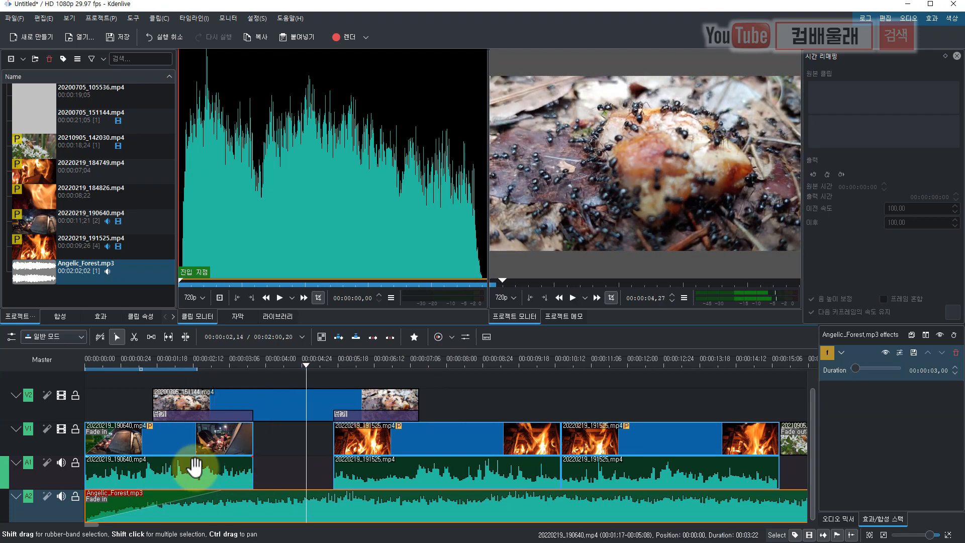
Cut Angelic_Forest.mp3 at 23:25, at the end of the flower clip, and delete the part after the cut
scroll(334, 491, "right", 10)
left_click_drag(311, 359, 363, 376)
left_click(369, 510)
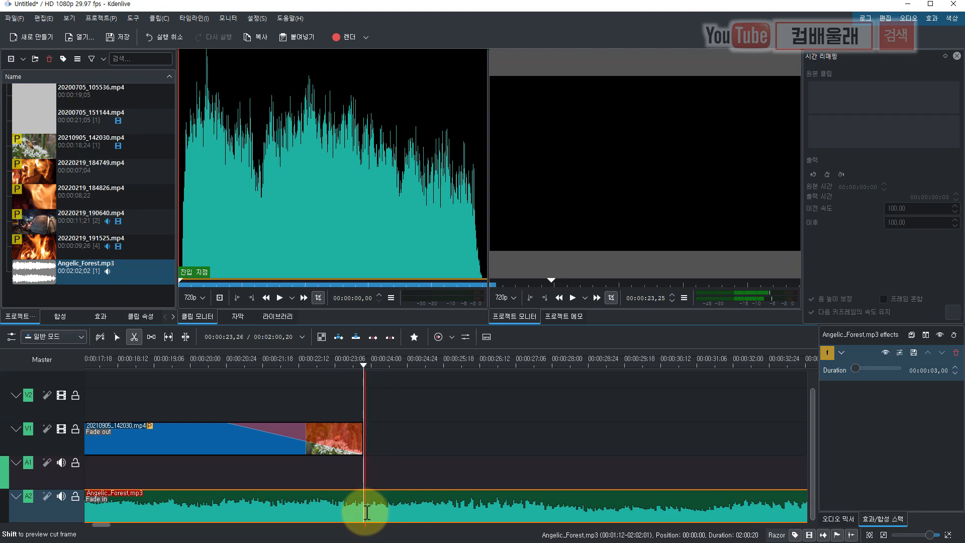
left_click(366, 513)
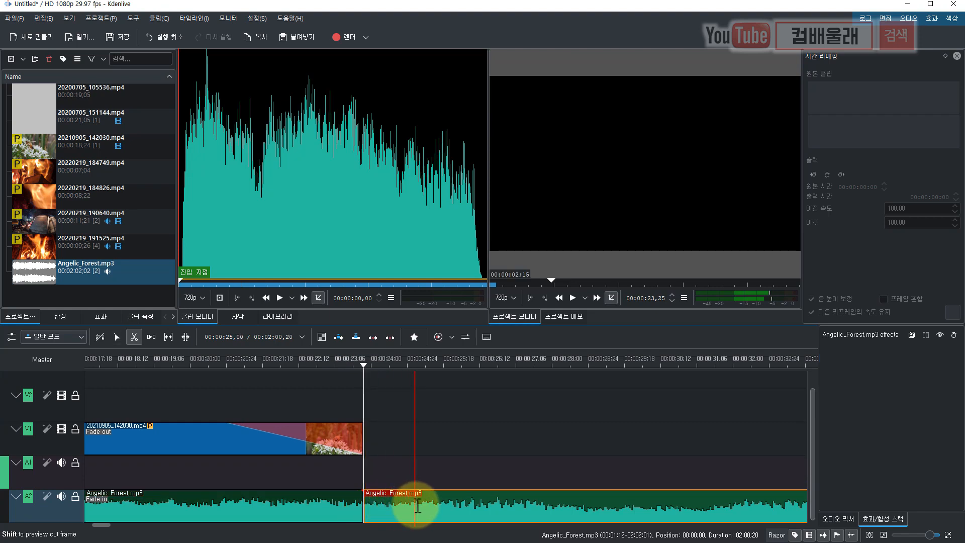
key("Delete")
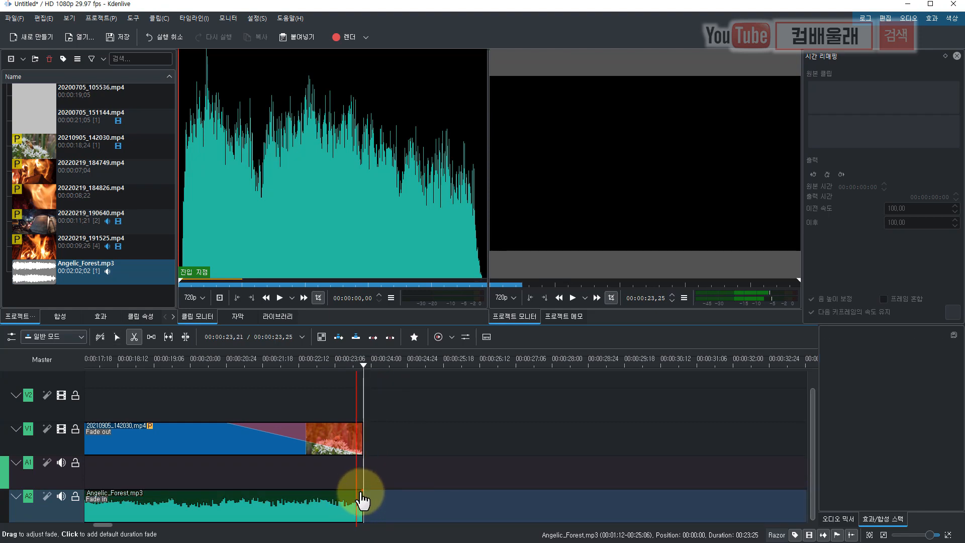
Add a fade out to the end of Angelic_Forest.mp3, starting about where the flower clip's fade out begins, and preview it
left_click_drag(349, 499, 223, 500)
left_click(217, 367)
key("space")
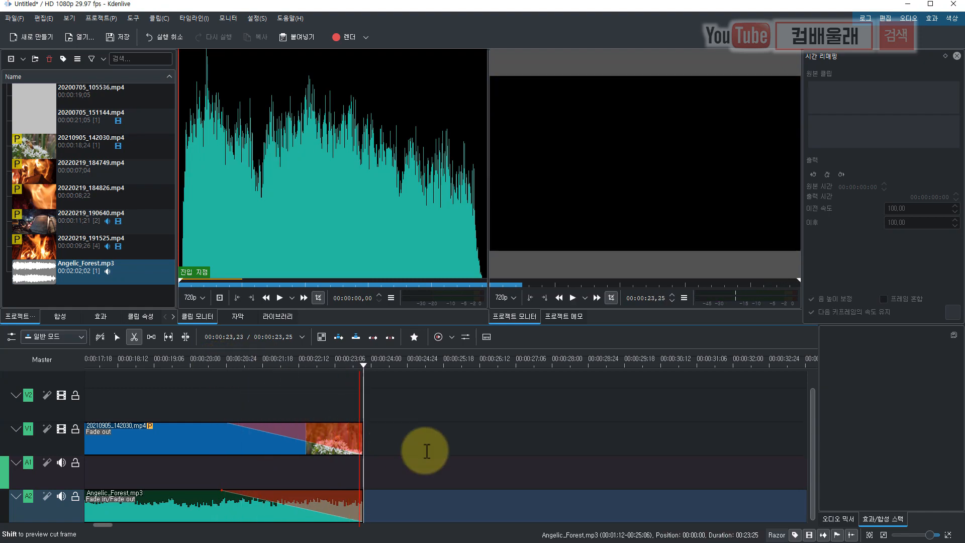
left_click_drag(101, 526, 93, 526)
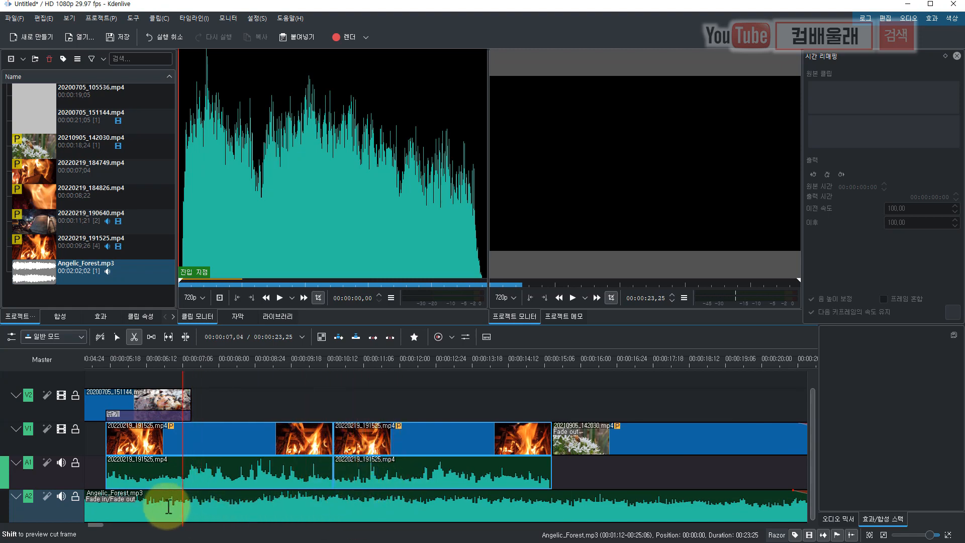
left_click_drag(99, 525, 103, 523)
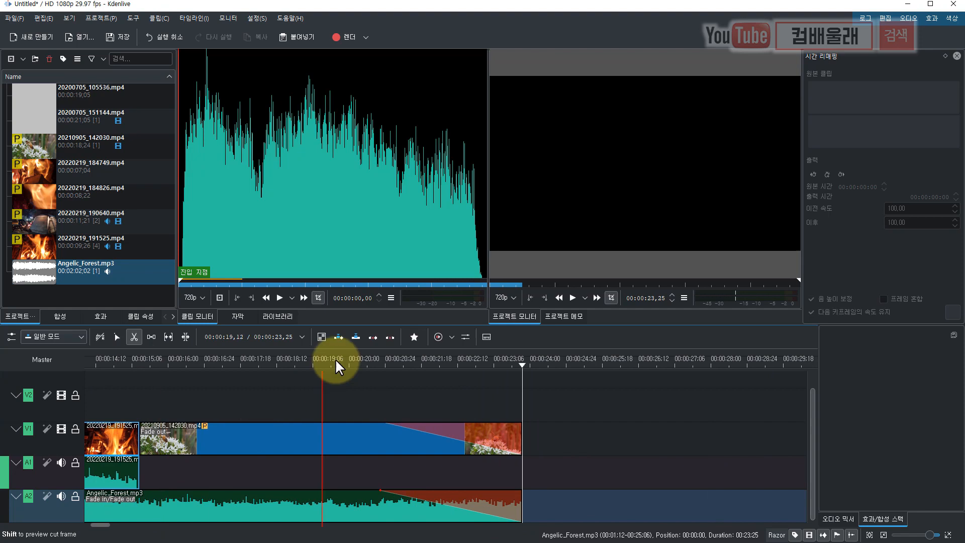
right_click(14, 395)
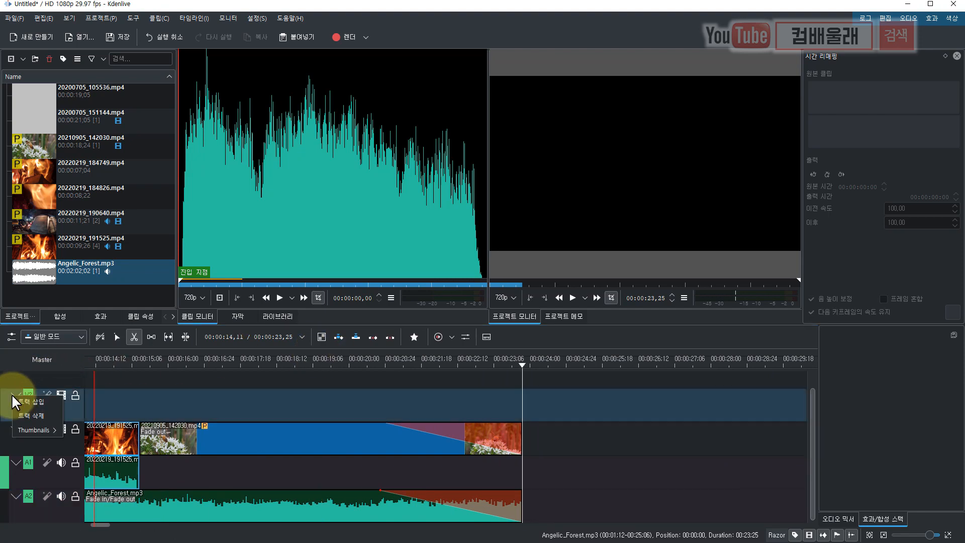
left_click(24, 402)
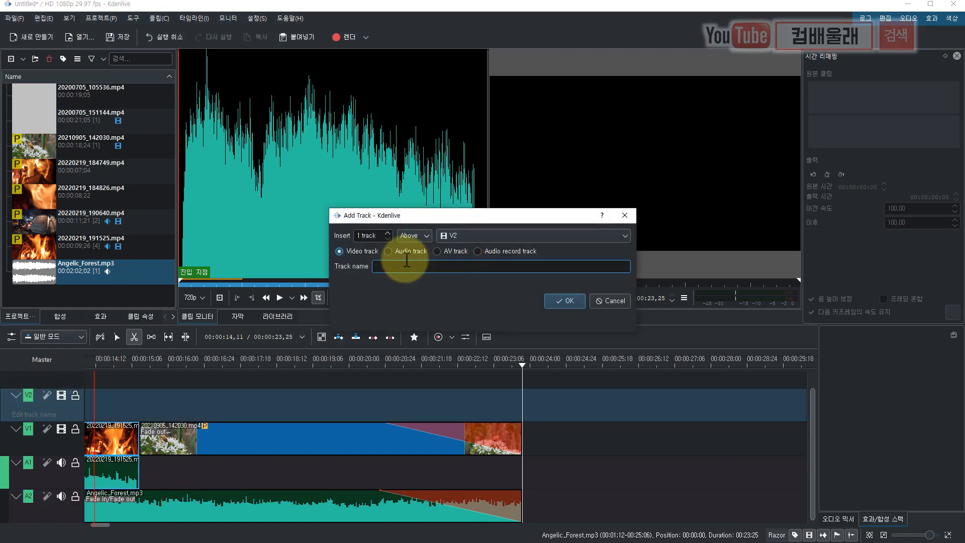
left_click(387, 251)
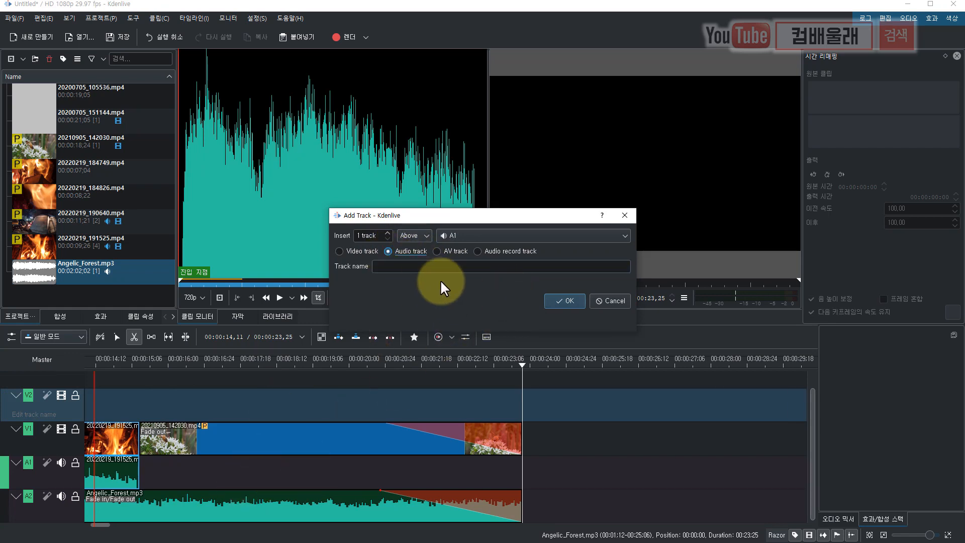
left_click(601, 299)
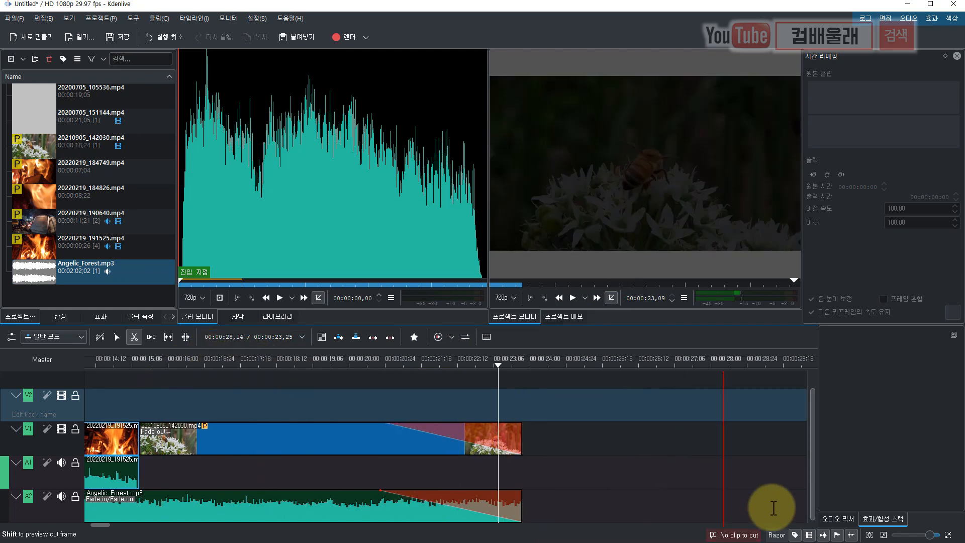
scroll(198, 382, "up", 10)
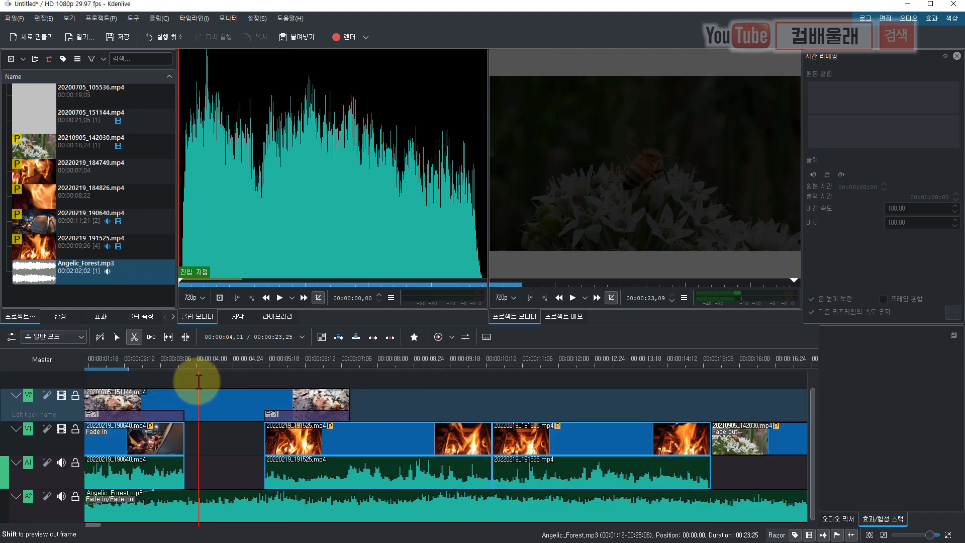
left_click_drag(812, 406, 812, 381)
left_click(95, 382)
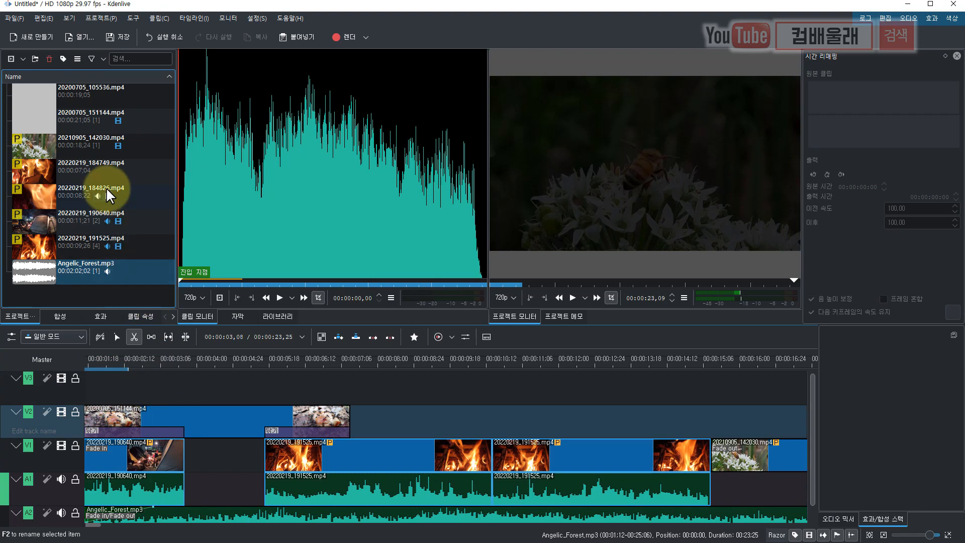
left_click(107, 17)
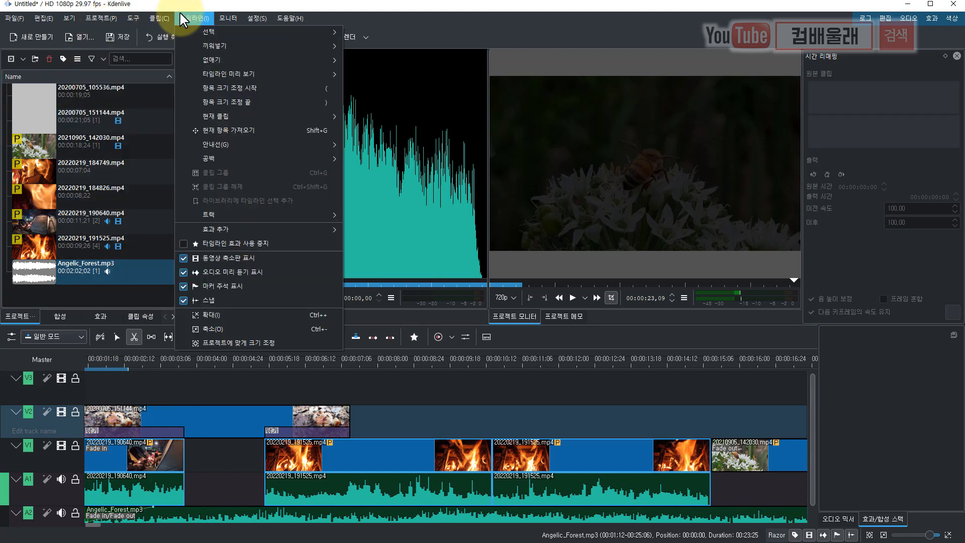
left_click(184, 16)
Start a new title clip in the project bin and add the text "친절한 사람들" near the middle of the frame
right_click(107, 290)
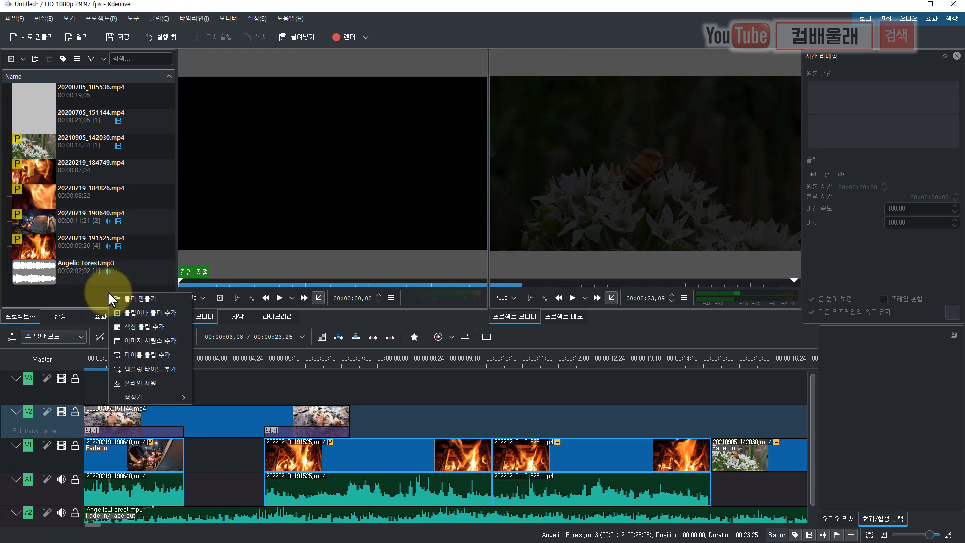
left_click(147, 355)
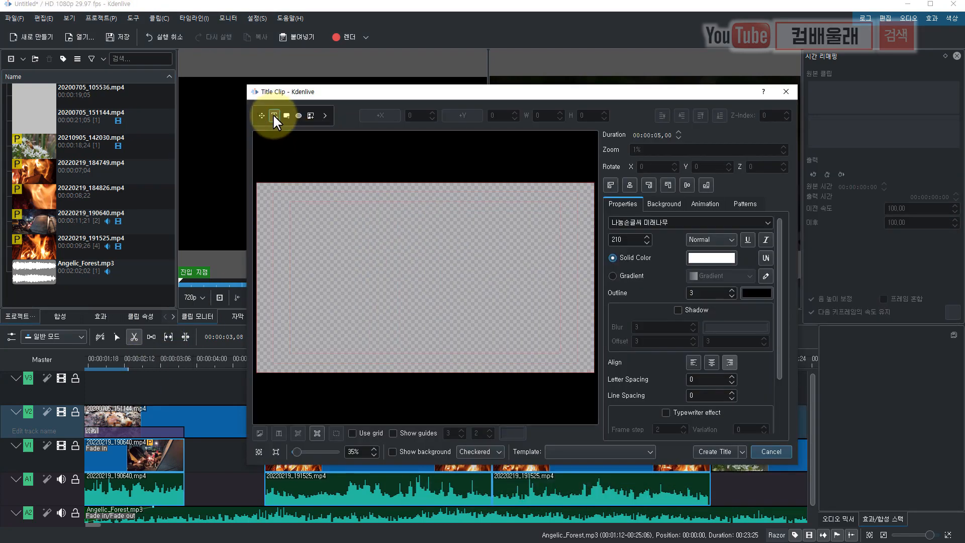
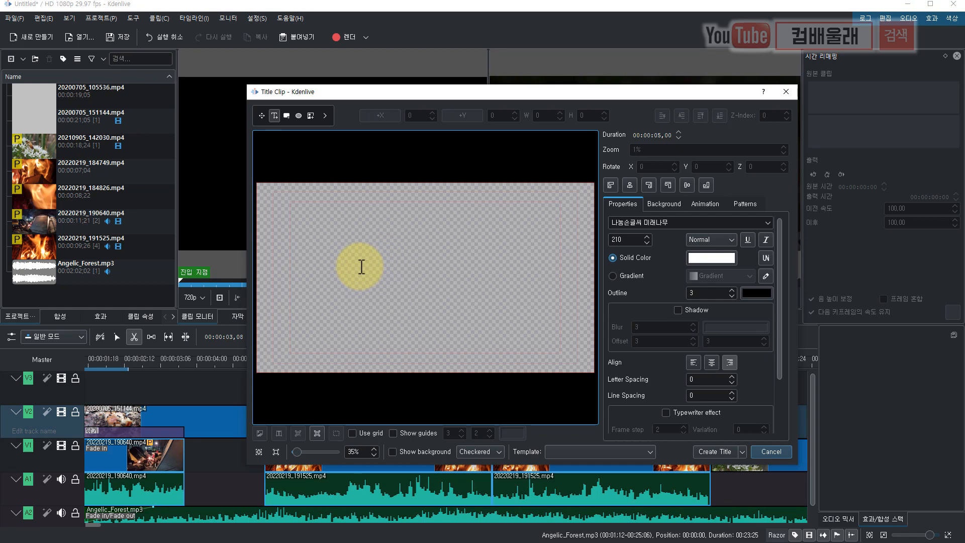
left_click(345, 272)
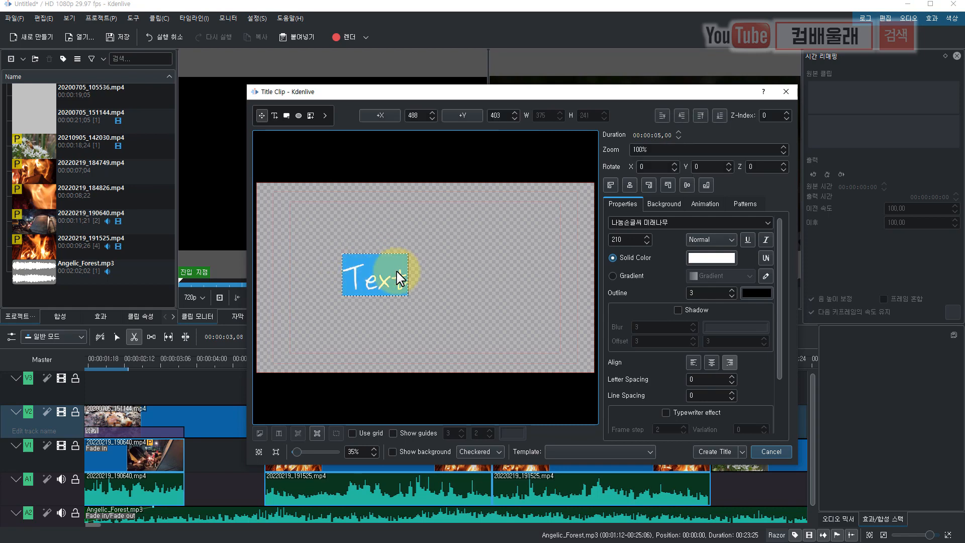
type("친절한 사람들")
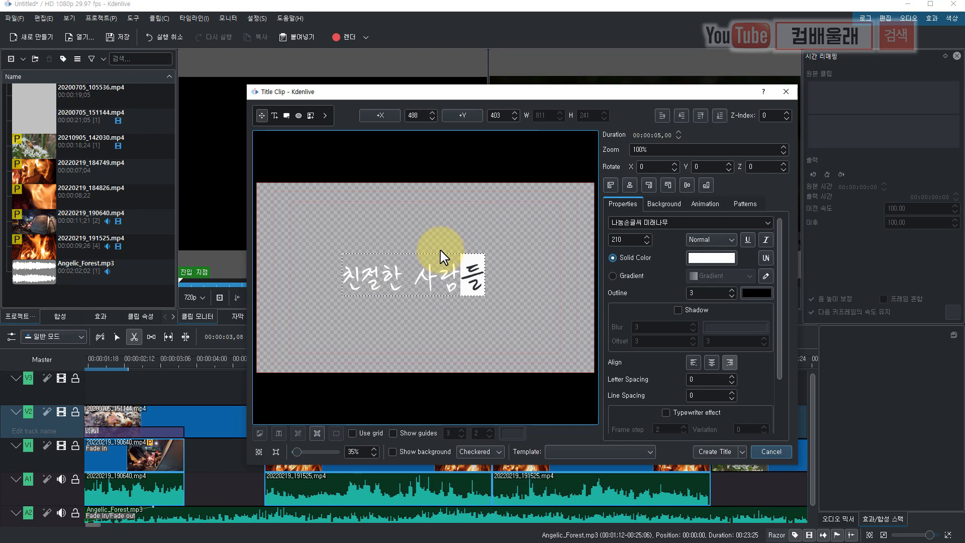
Change the font of the whole title text to Tmon몬소리OTF Black
left_click(432, 282)
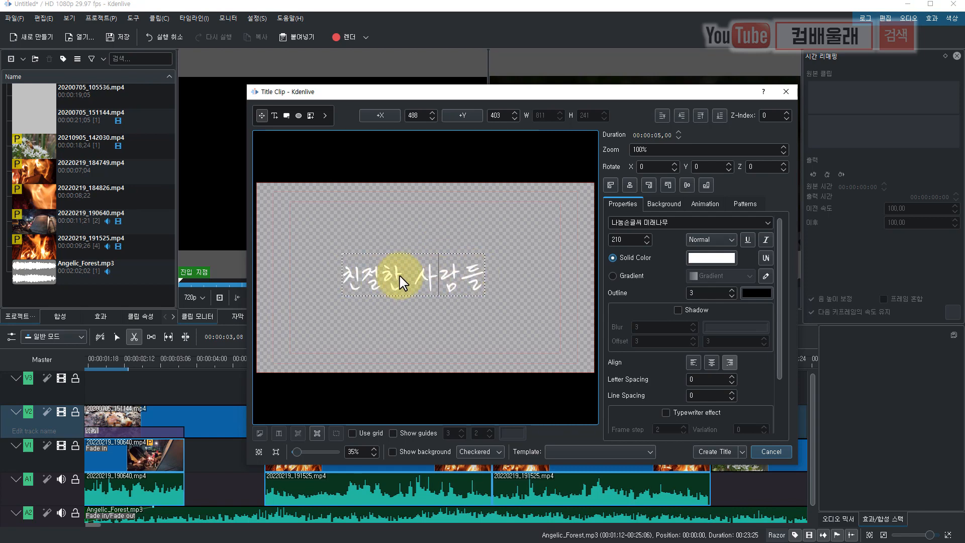
key("ctrl+a")
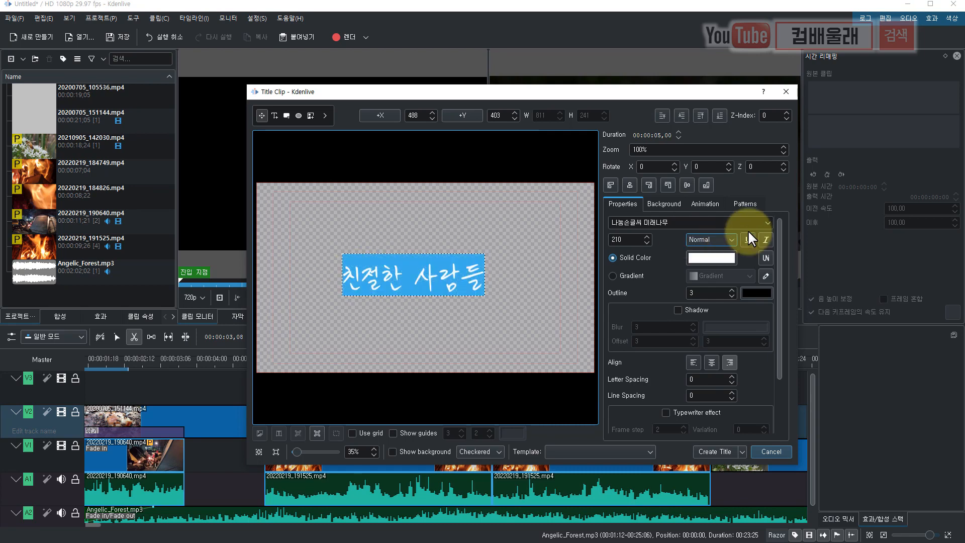
left_click(768, 222)
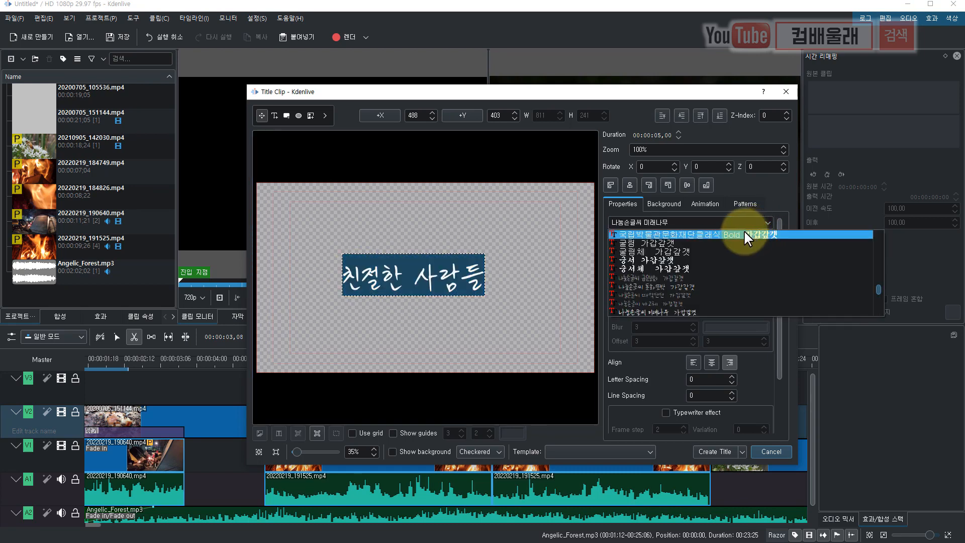
scroll(673, 270, "up", 5)
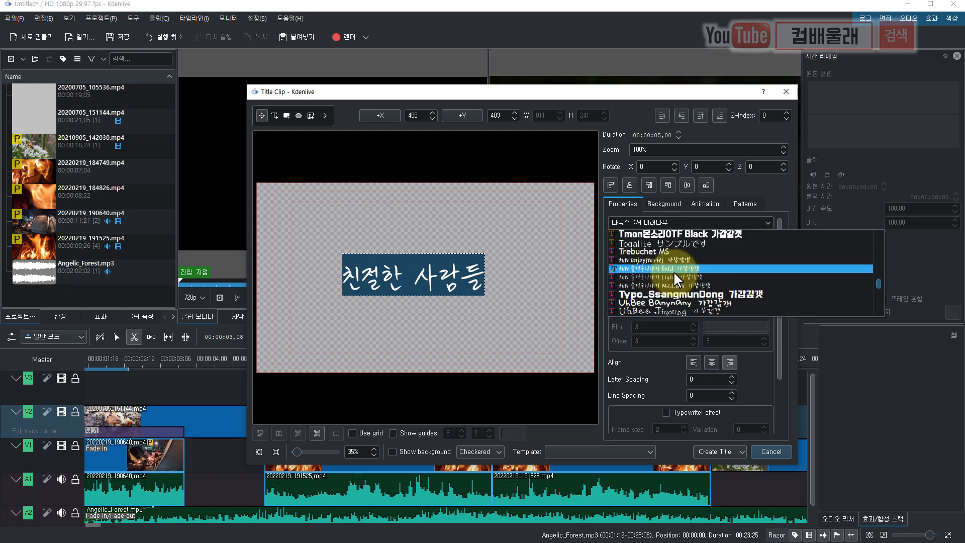
scroll(690, 258, "up", 3)
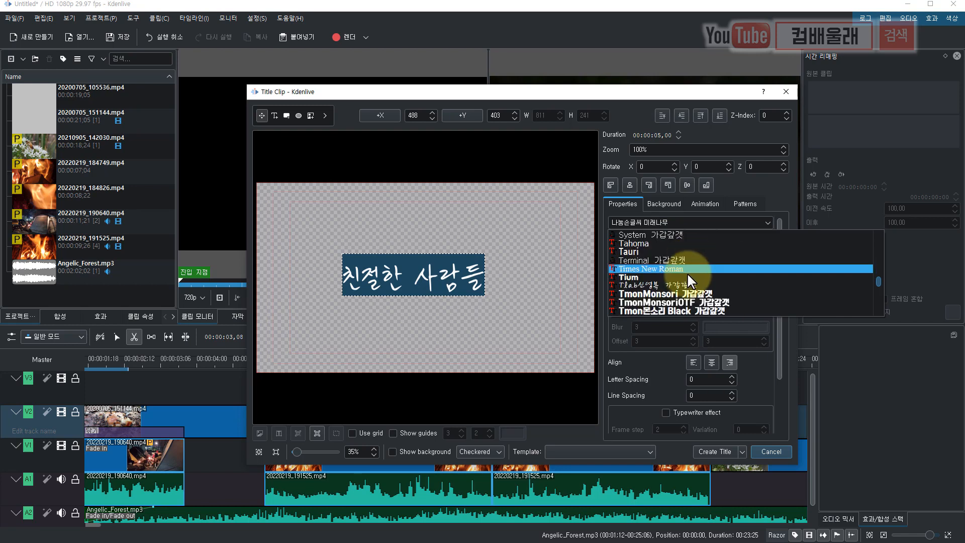
scroll(693, 301, "down", 3)
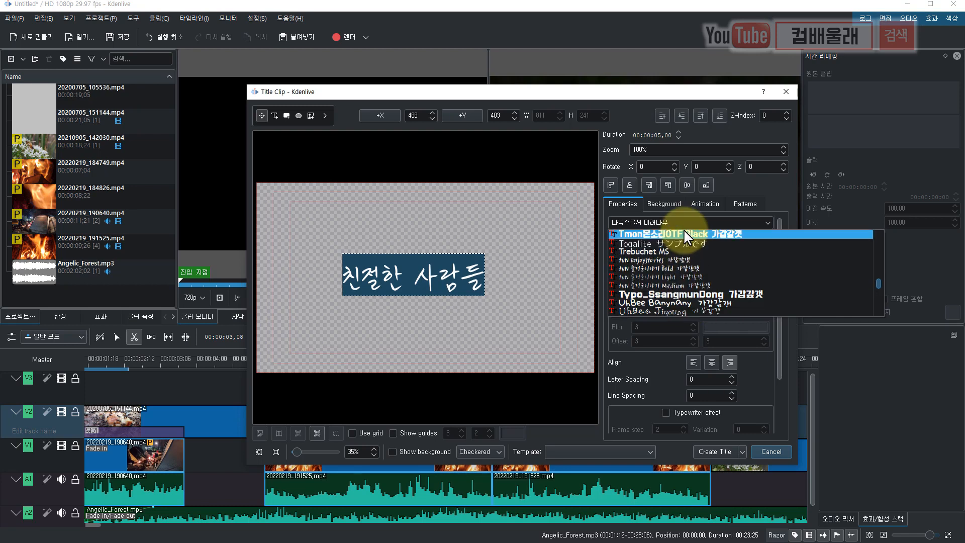
left_click(685, 235)
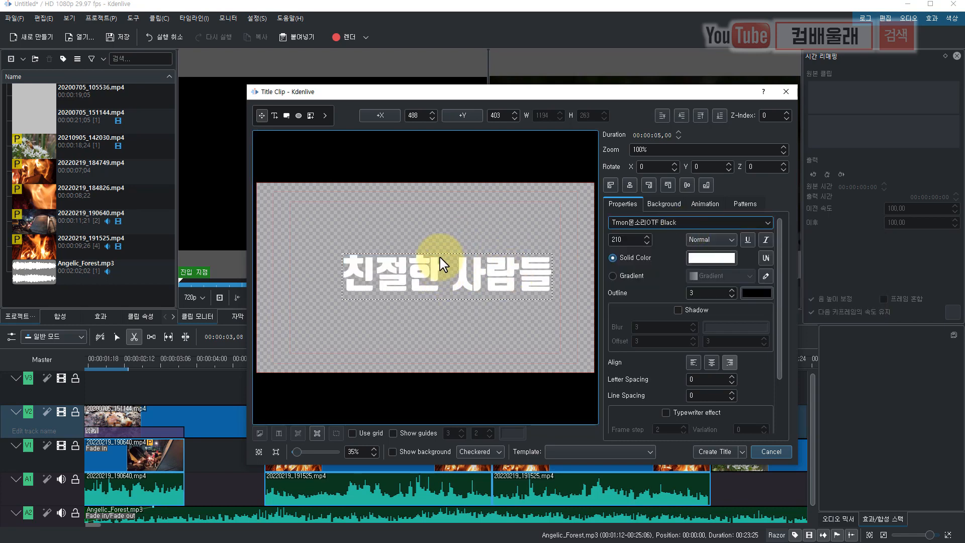
Set the title text's font size to 150
scroll(644, 242, "down", 7)
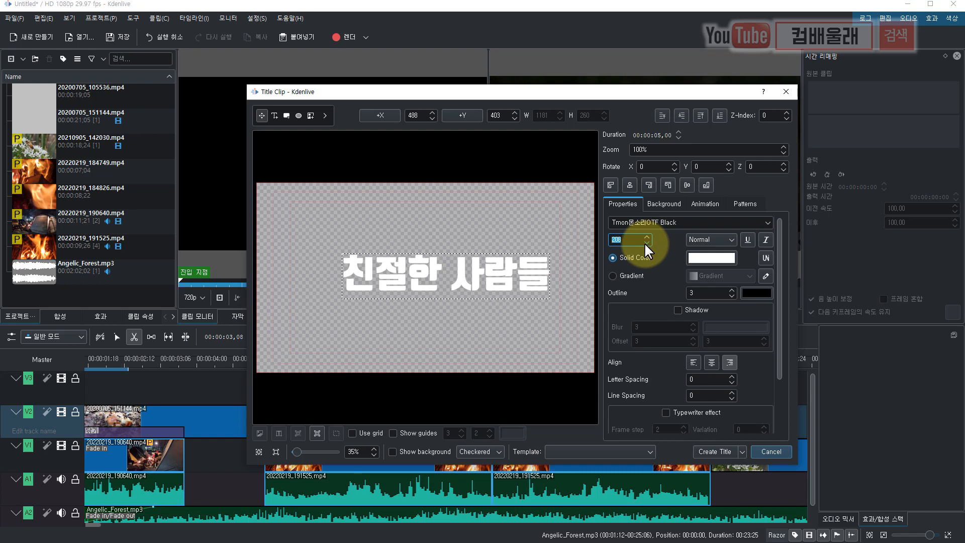
scroll(644, 242, "down", 2)
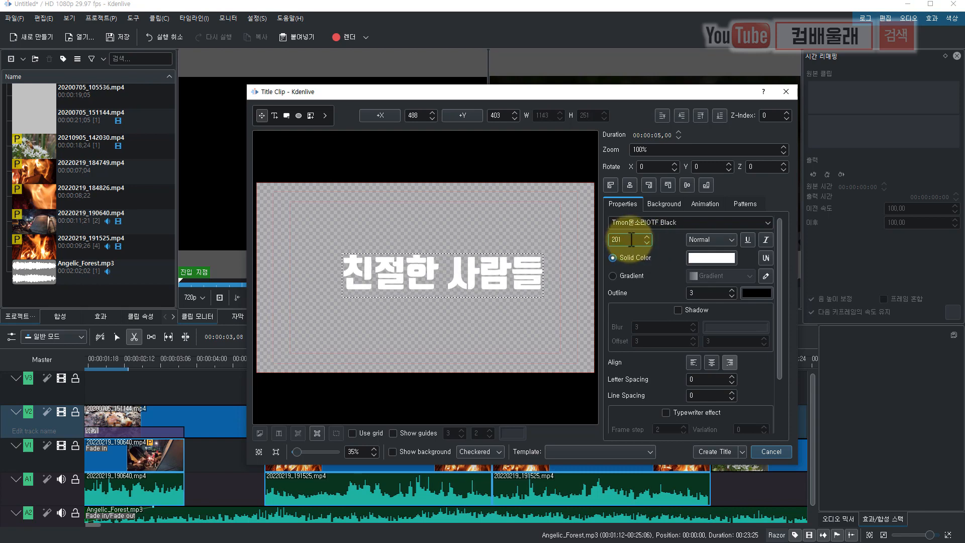
type("150")
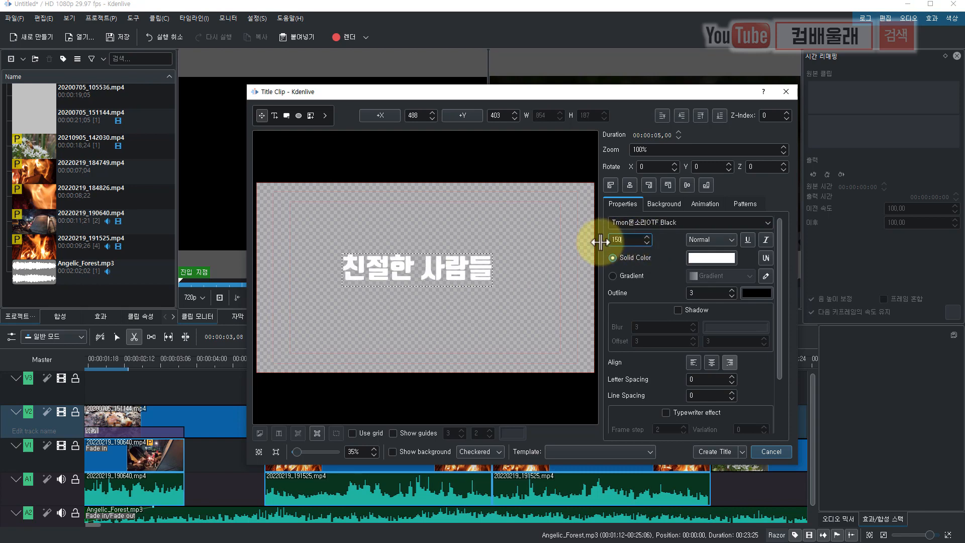
Keep the title text at size 150, switch its fill to Gradient and set the gradient's Color 1 to magenta (#ff00ff)
key("Return")
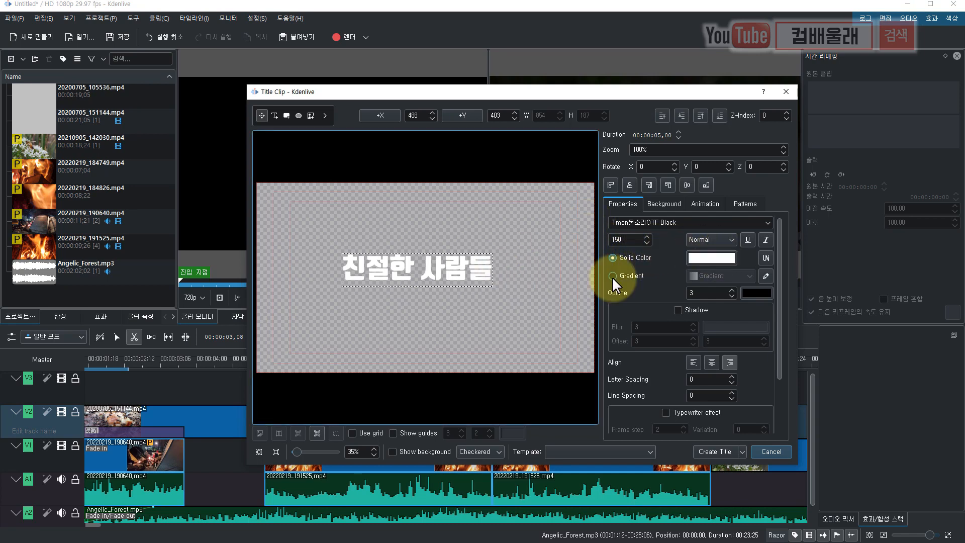
left_click(612, 274)
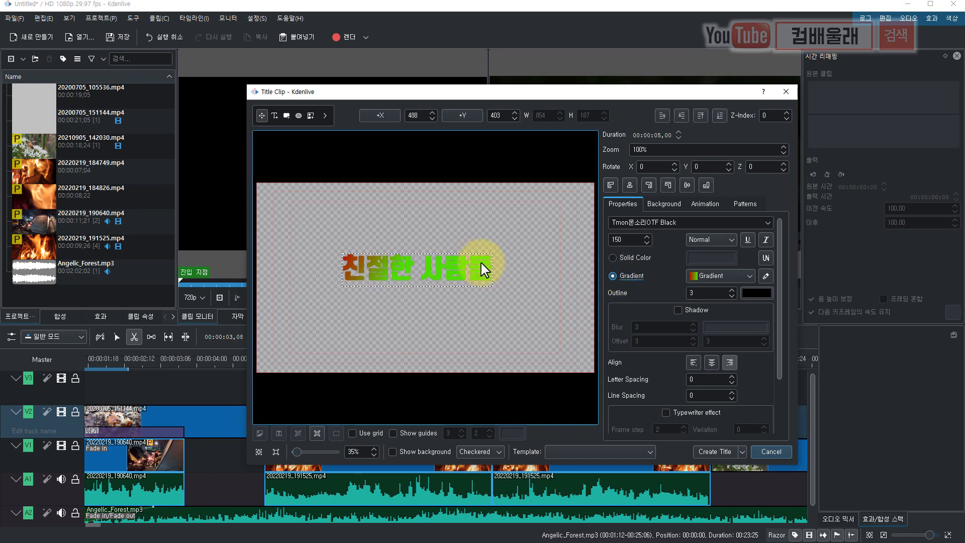
left_click(766, 276)
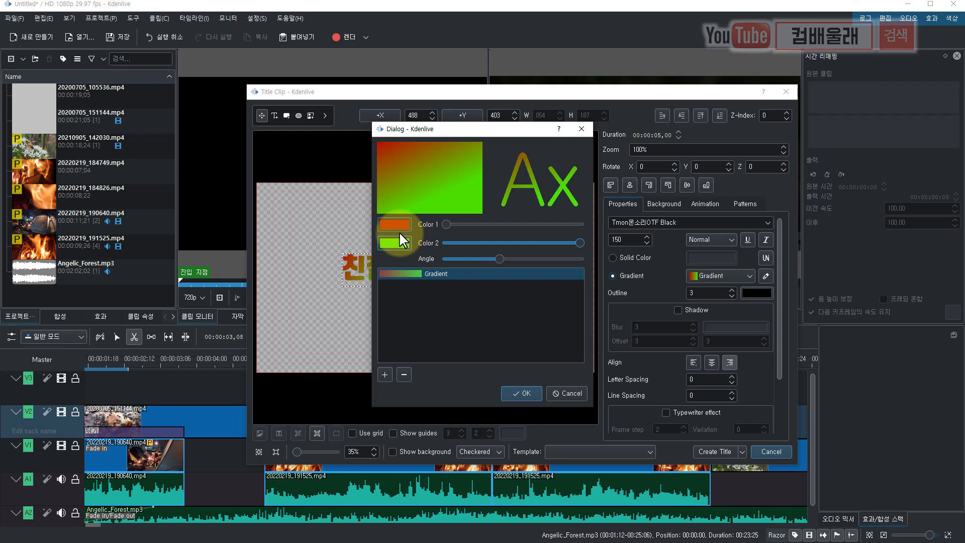
left_click(400, 224)
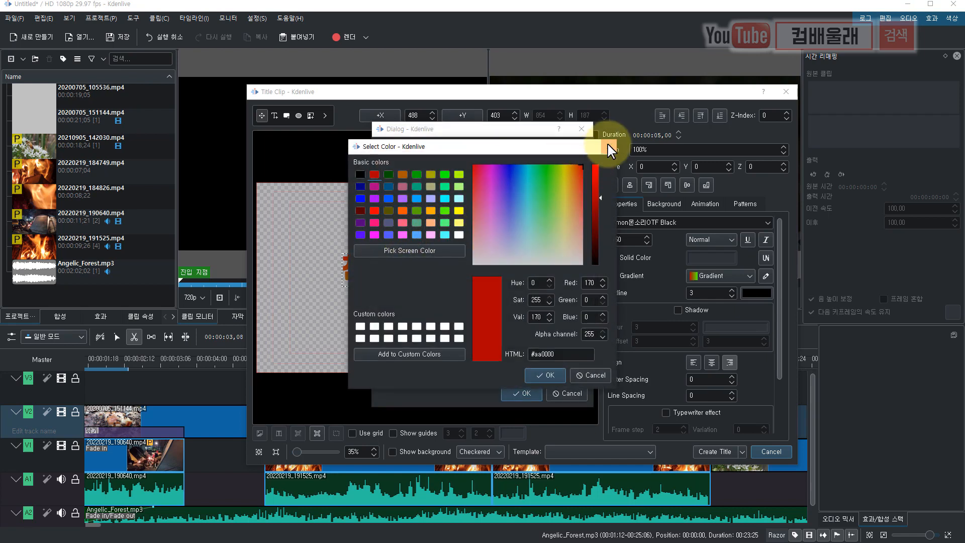
left_click(609, 146)
left_click(397, 224)
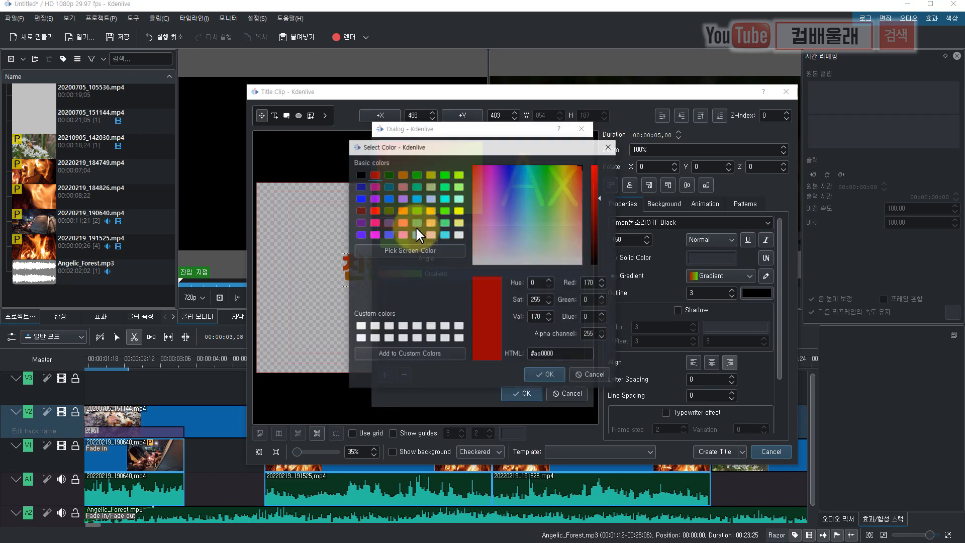
left_click(374, 234)
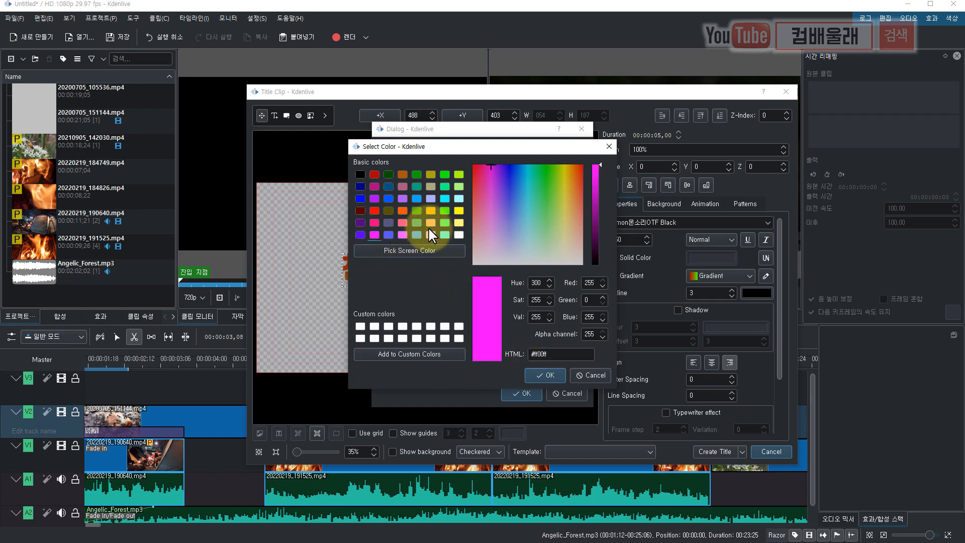
left_click(544, 374)
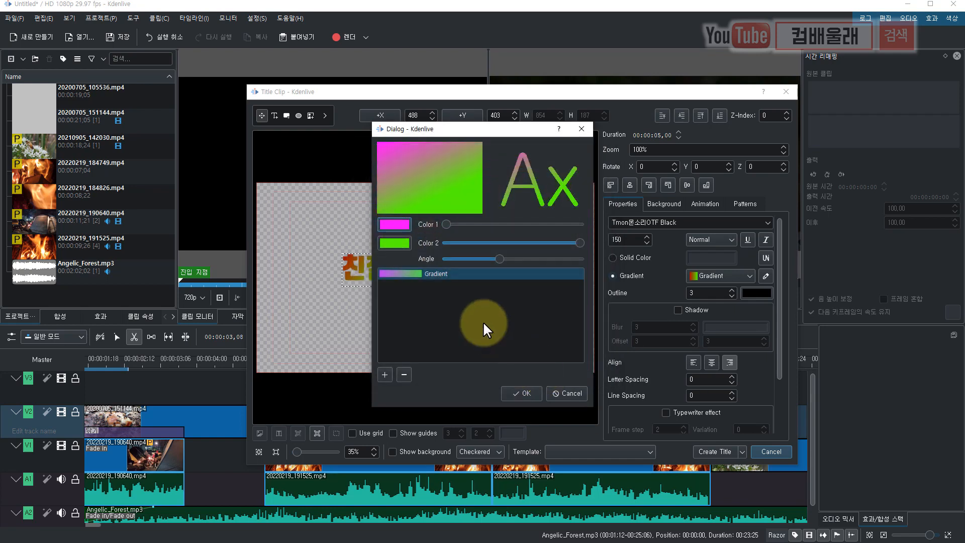
Set the gradient's Color 2 to green (#55aa00) and apply the gradient to the title text
left_click(399, 242)
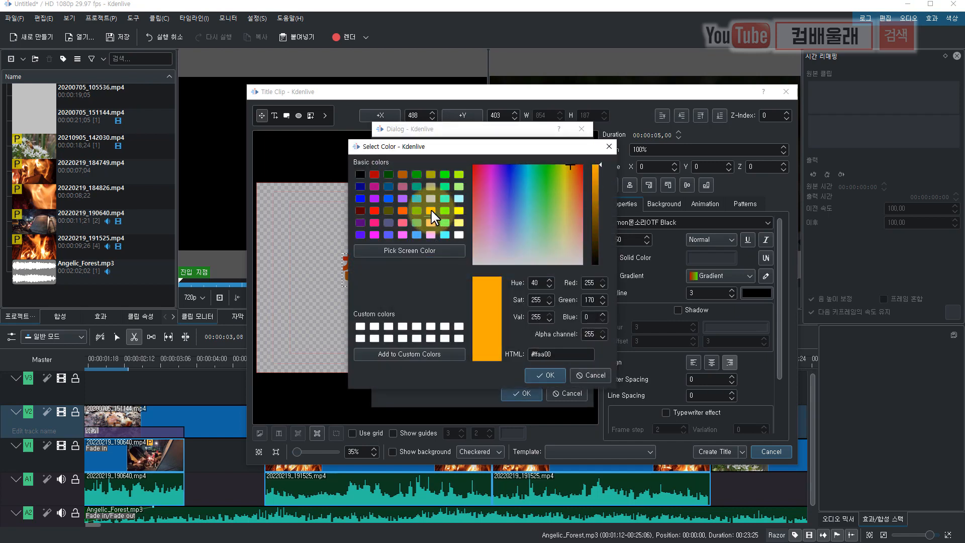
left_click(558, 354)
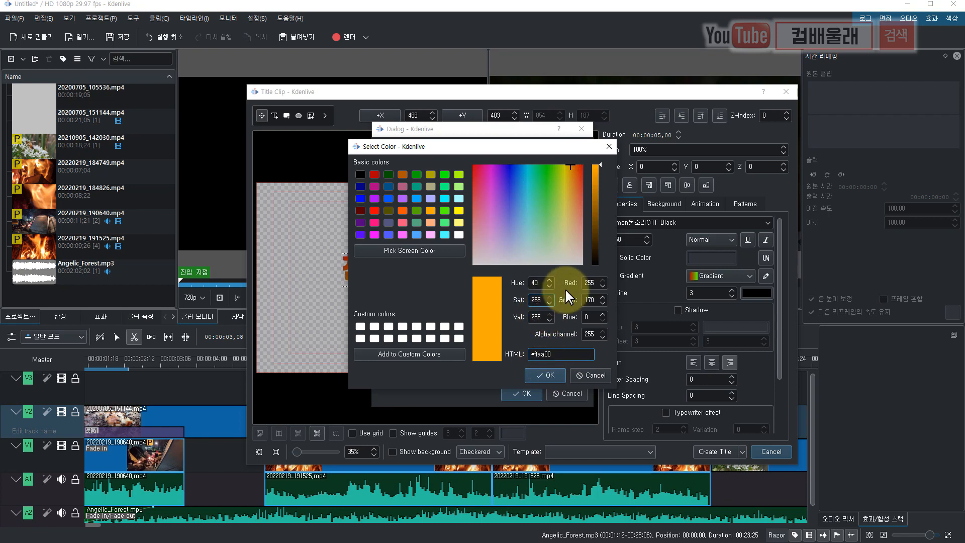
key("ctrl+a")
type("#55aa00")
left_click(547, 376)
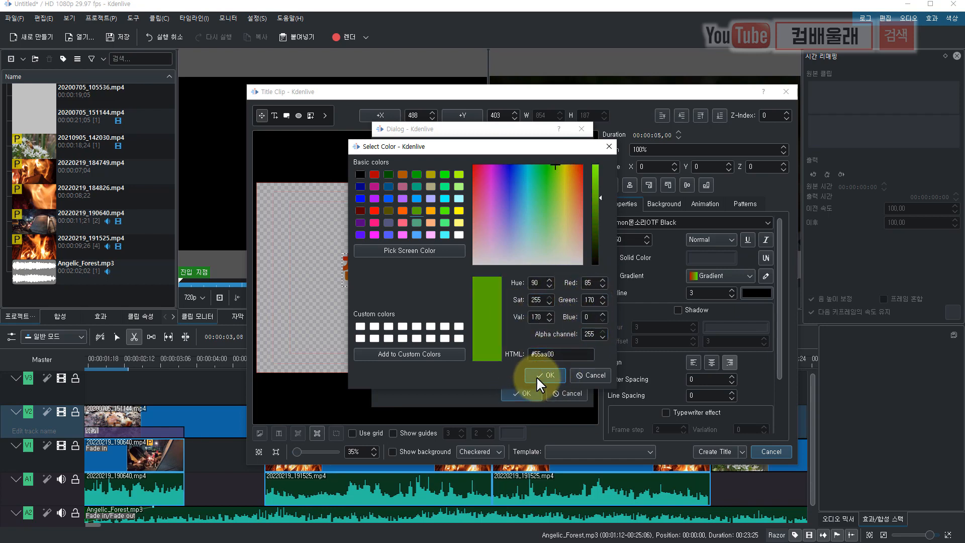
left_click(541, 372)
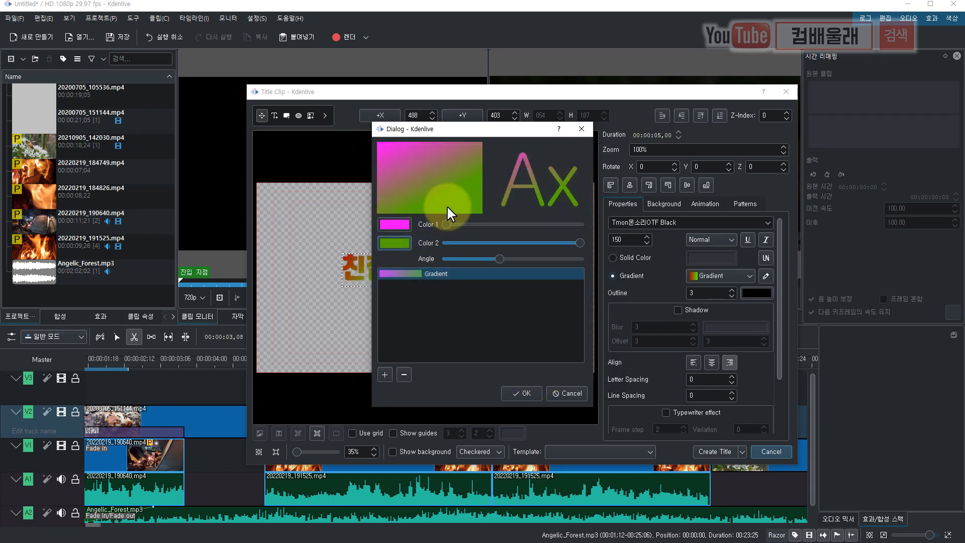
left_click(523, 391)
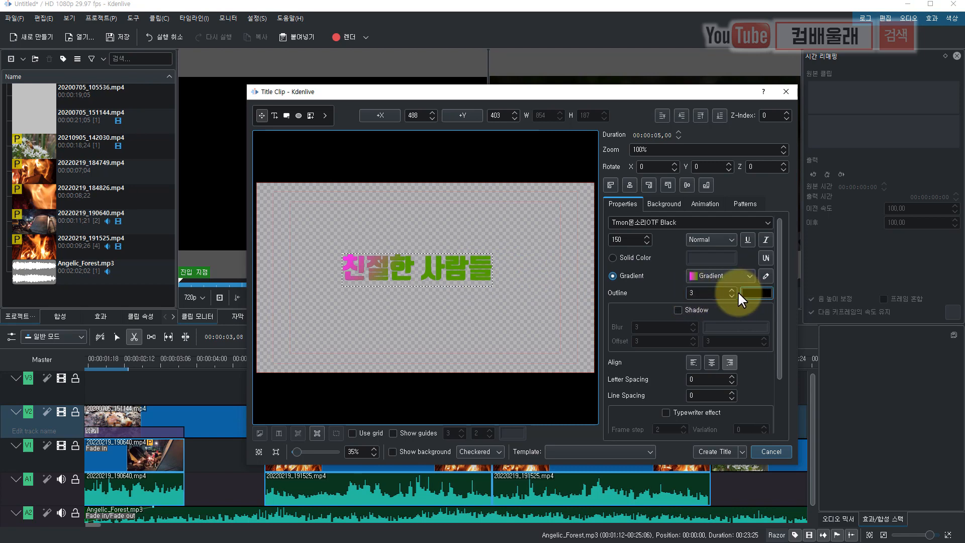
Give the text an outline of 30 with the typewriter effect enabled, and create the title clip
scroll(731, 290, "up", 14)
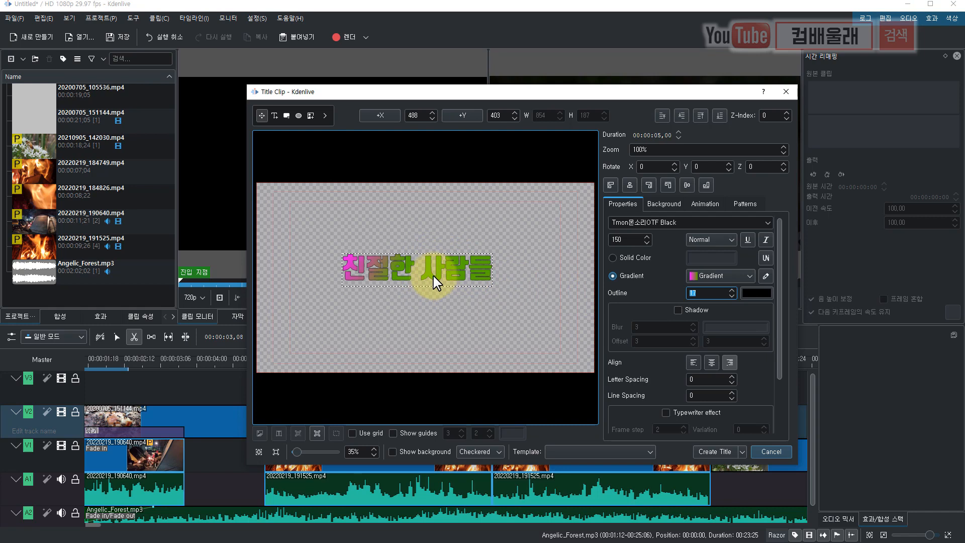
type("30")
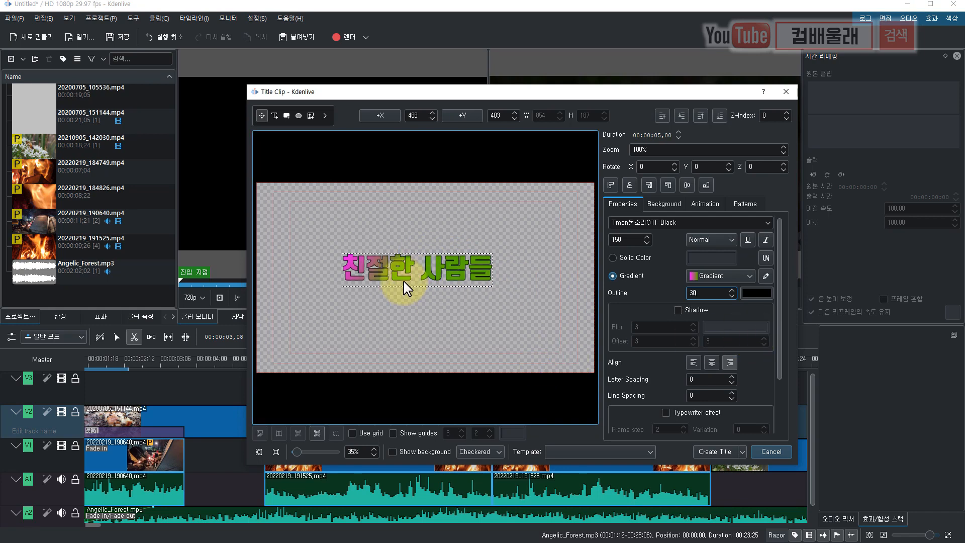
left_click(667, 413)
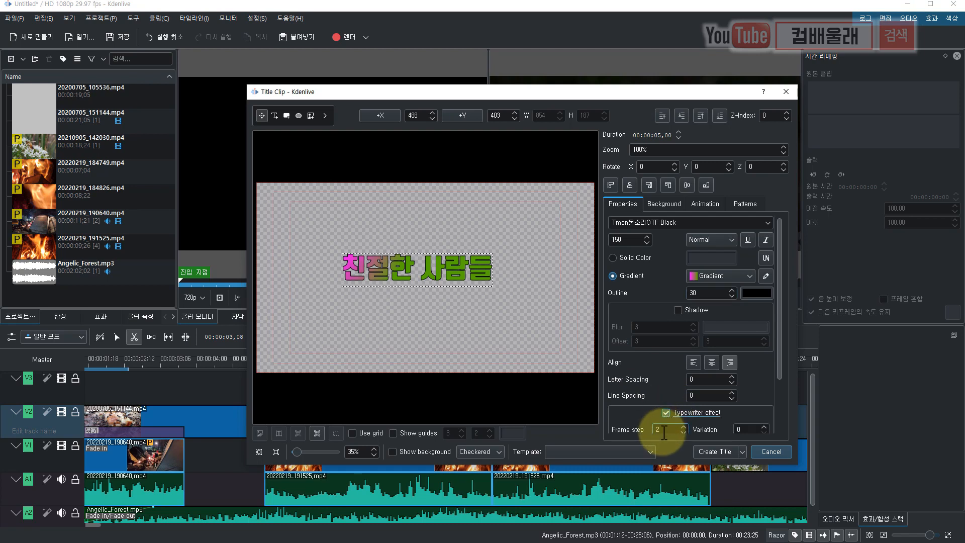
left_click(716, 450)
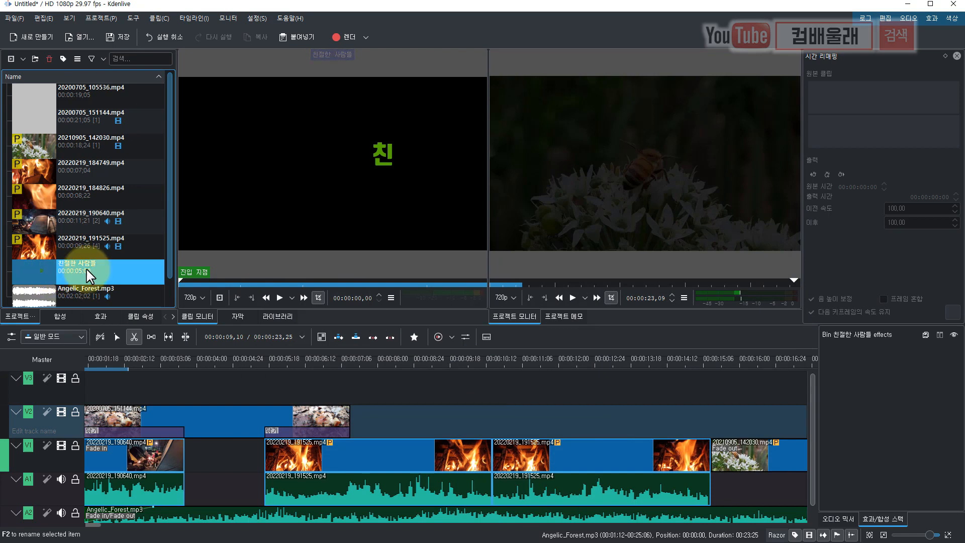
Preview the 친절한 사람들 title clip and place it on track V3 above the 20200705_151144.mp4 clip
left_click(270, 297)
left_click(279, 297)
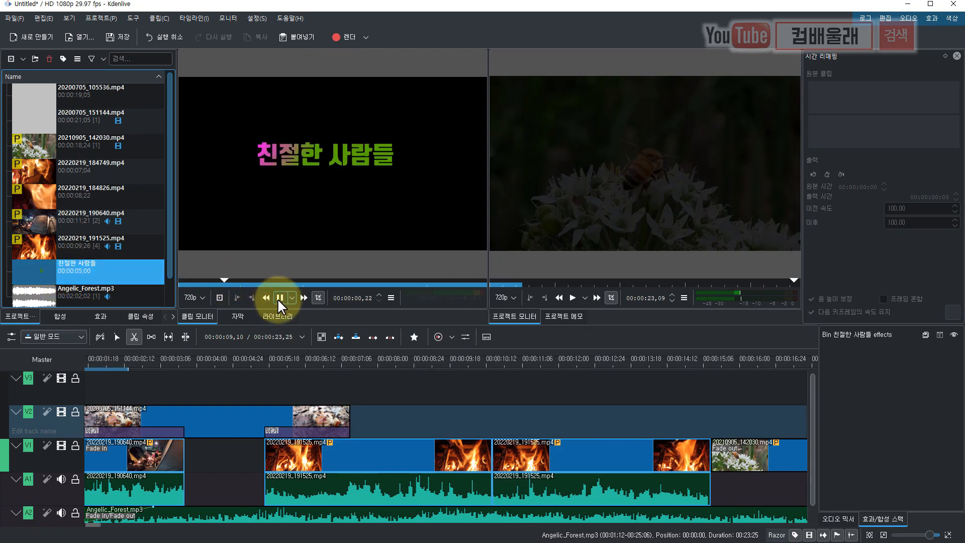
left_click(39, 270)
left_click_drag(38, 269, 137, 392)
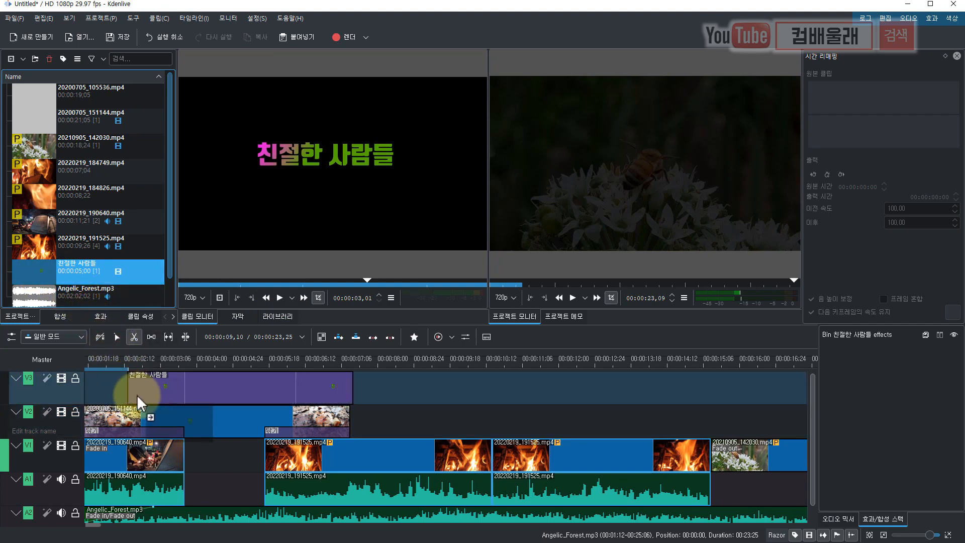
left_click_drag(141, 402, 150, 397)
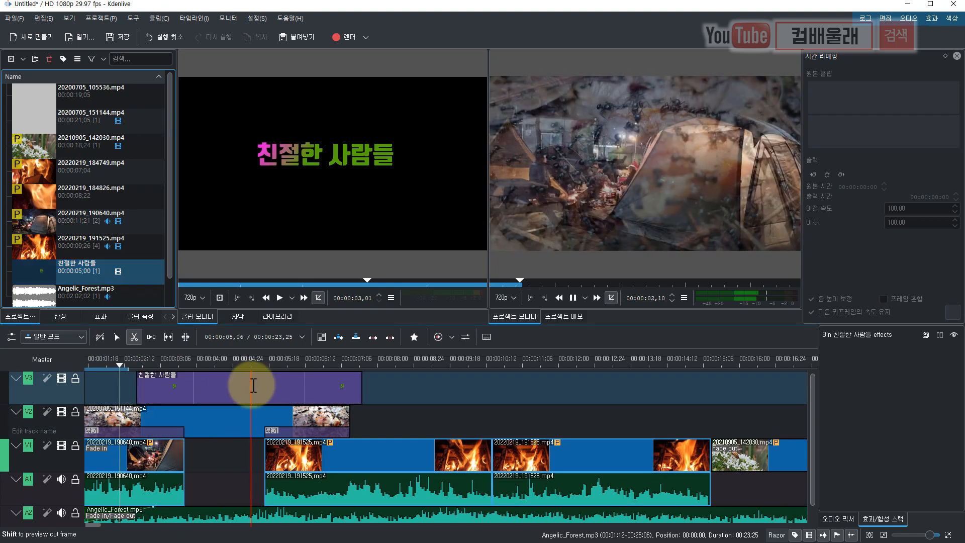
Move the title clip along track V3 so that it starts where the 20200705_151144.mp4 clip on V2 ends
key("space")
key("space")
key("s")
left_click_drag(211, 394, 405, 398)
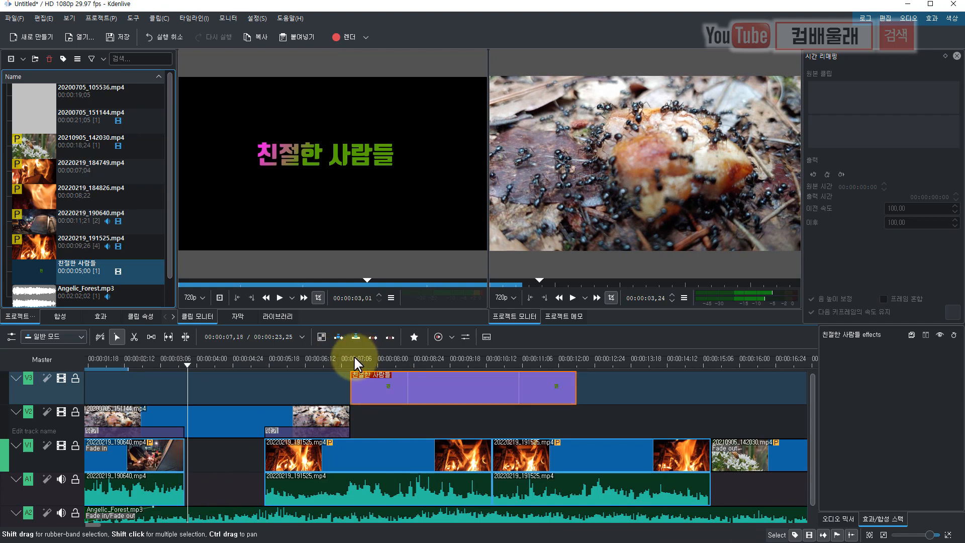
Play the timeline from just before the title clip to check its typewriter effect over the fire footage
left_click(344, 355)
key("space")
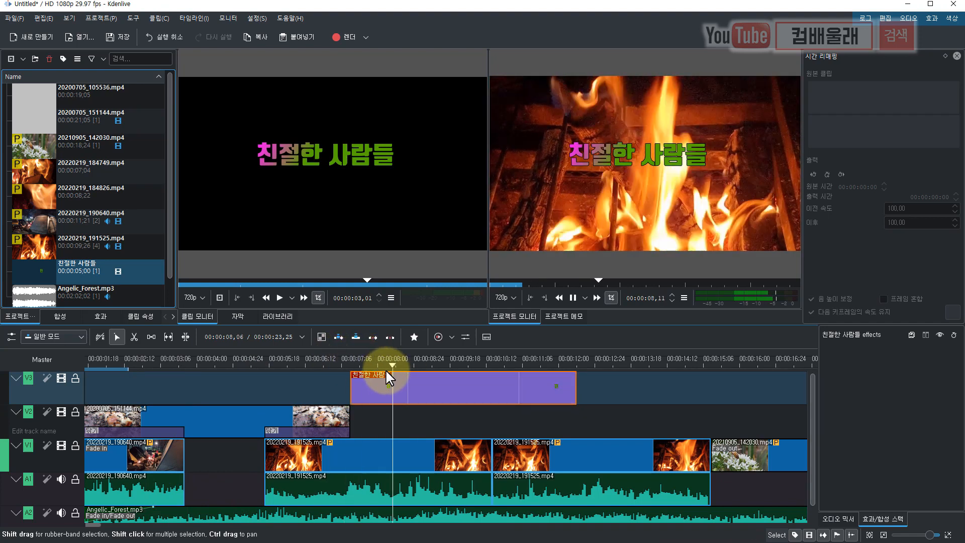
left_click(343, 358)
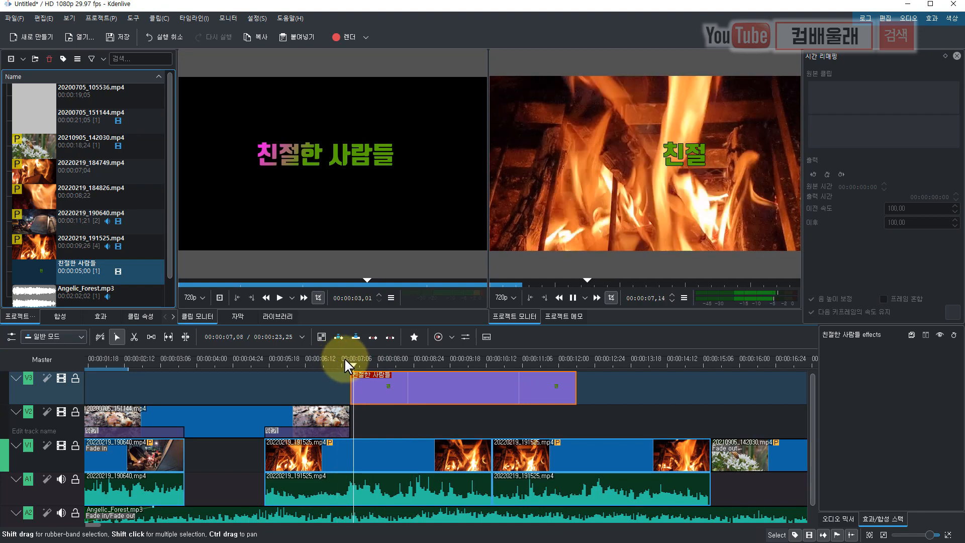
key("space")
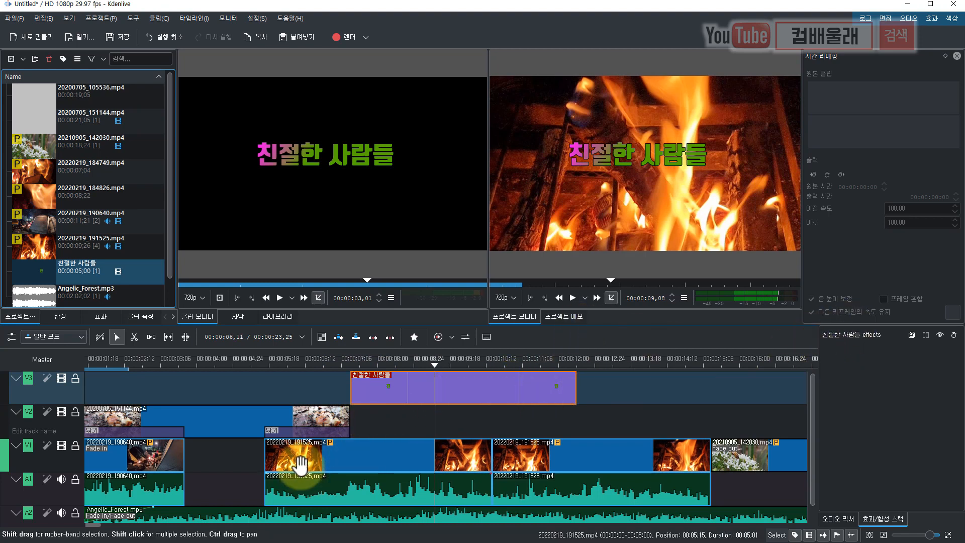
left_click_drag(433, 363, 466, 367)
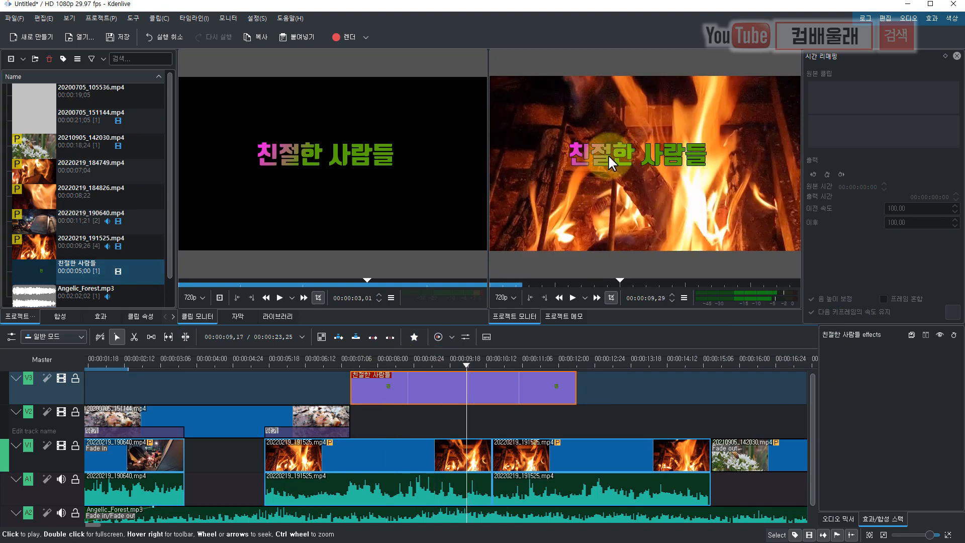
Reopen the 친절한 사람들 title for editing and draw a rectangle about 1014 × 278 around the text, with Z-Index -1
right_click(130, 271)
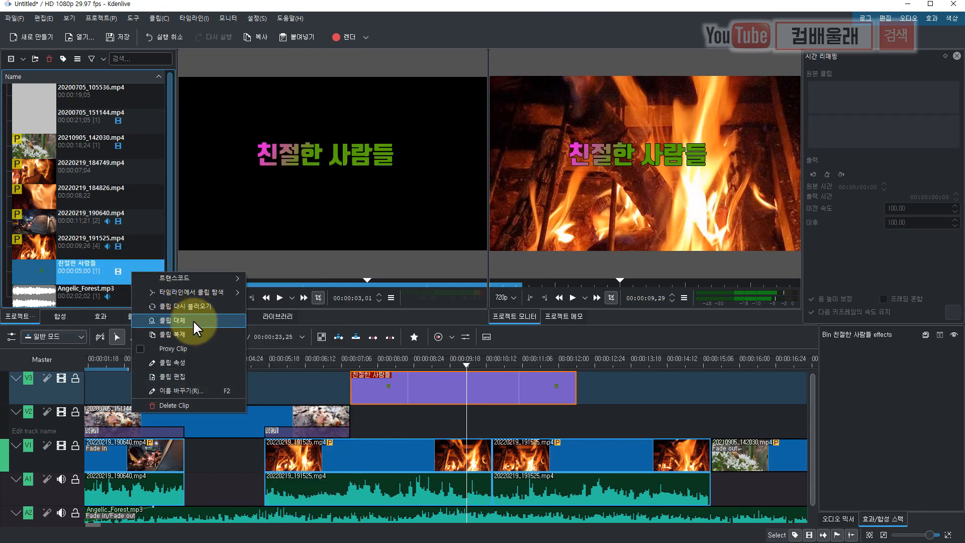
left_click(188, 378)
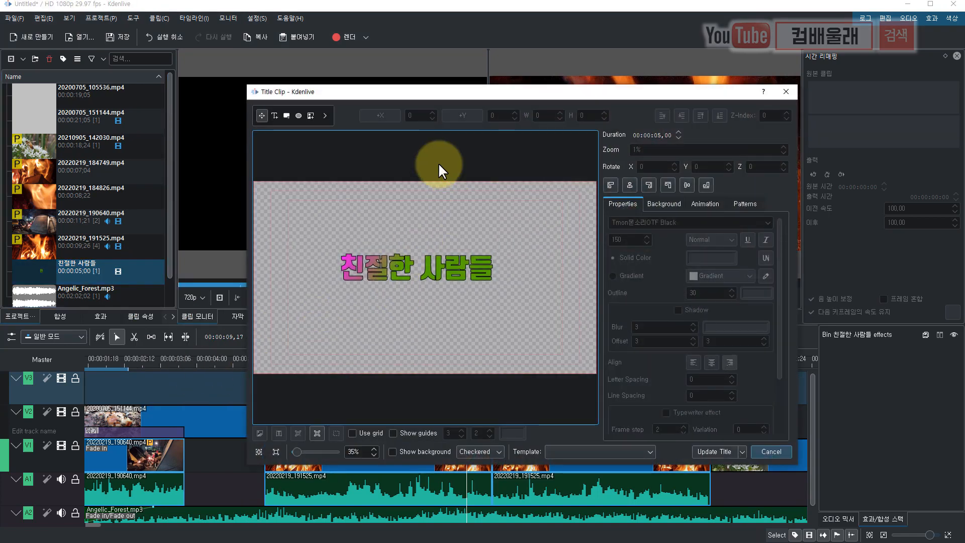
left_click_drag(402, 91, 373, 75)
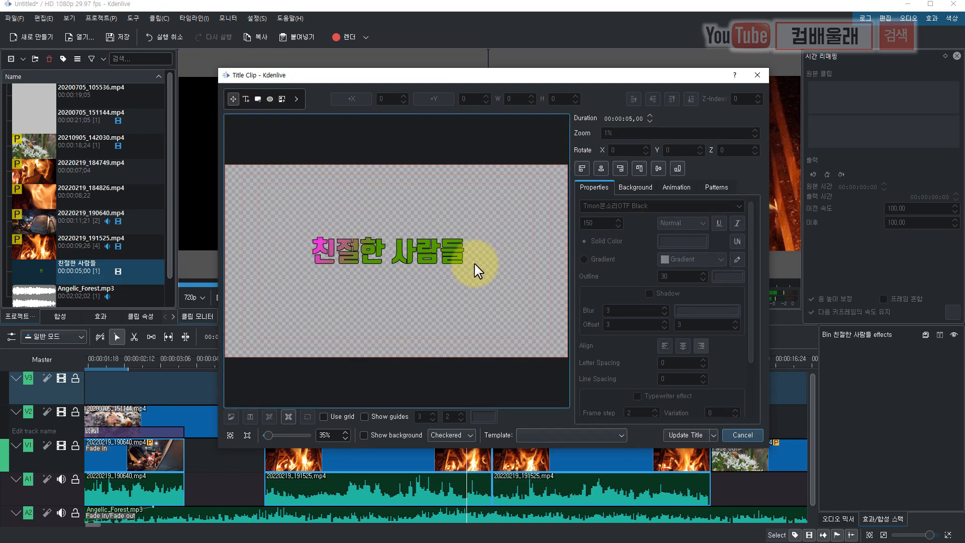
left_click(257, 98)
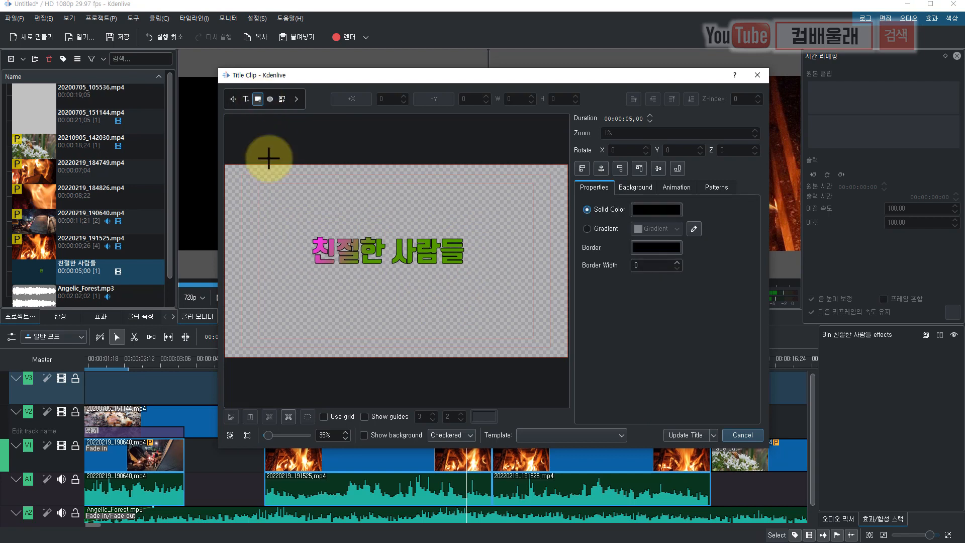
mouse_move(296, 226)
left_mouse_down()
mouse_move(409, 270)
mouse_move(477, 276)
left_mouse_up()
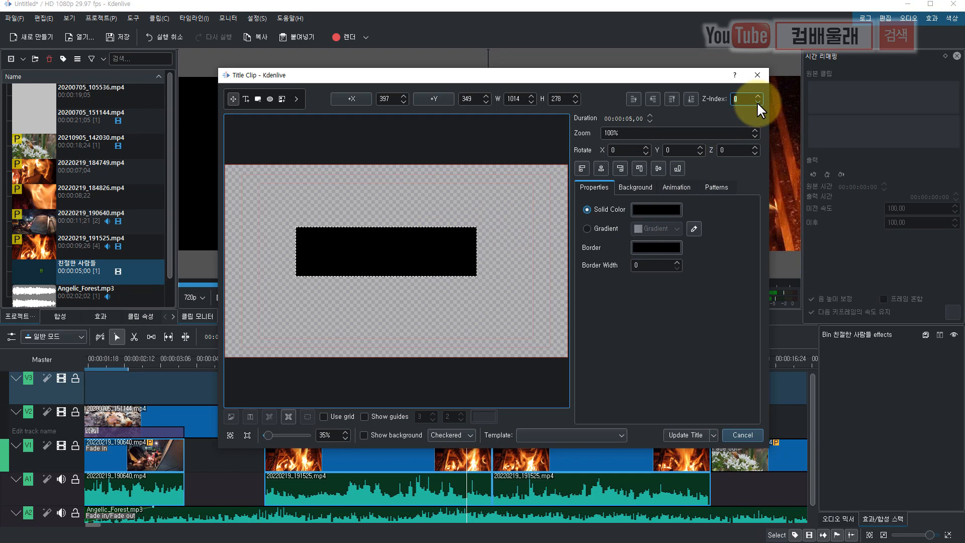
left_click(758, 102)
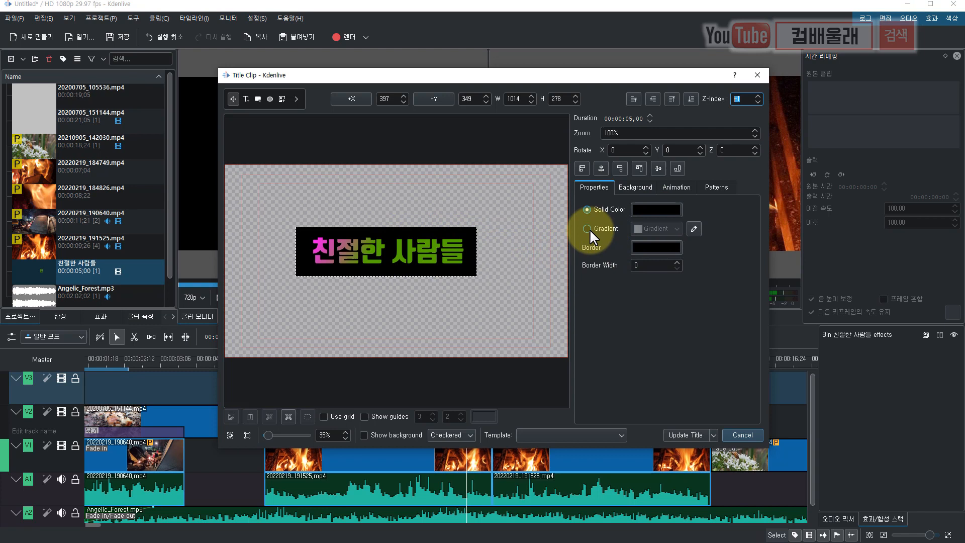
Fill the rectangle with solid white (#ffffff) and shrink its height to about 208 around the text
left_click(650, 211)
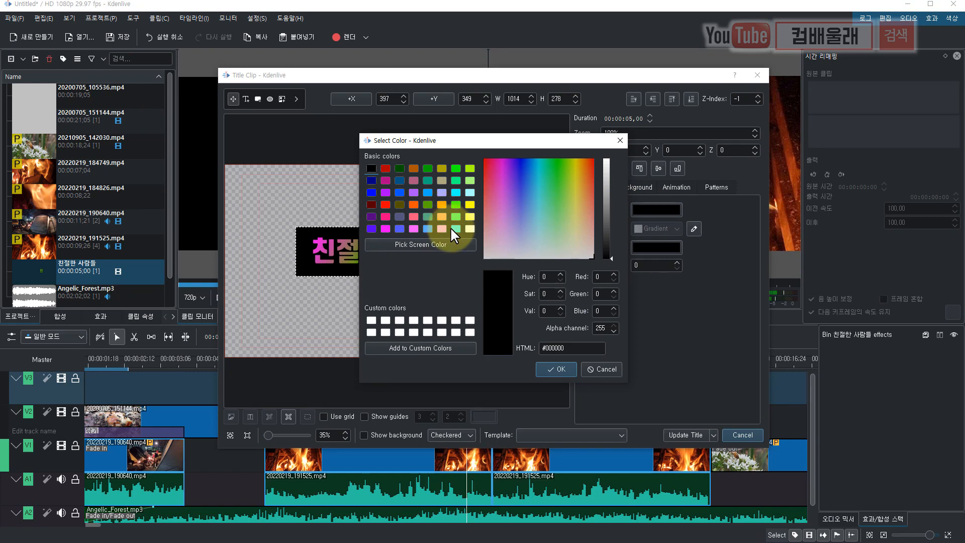
left_click(470, 228)
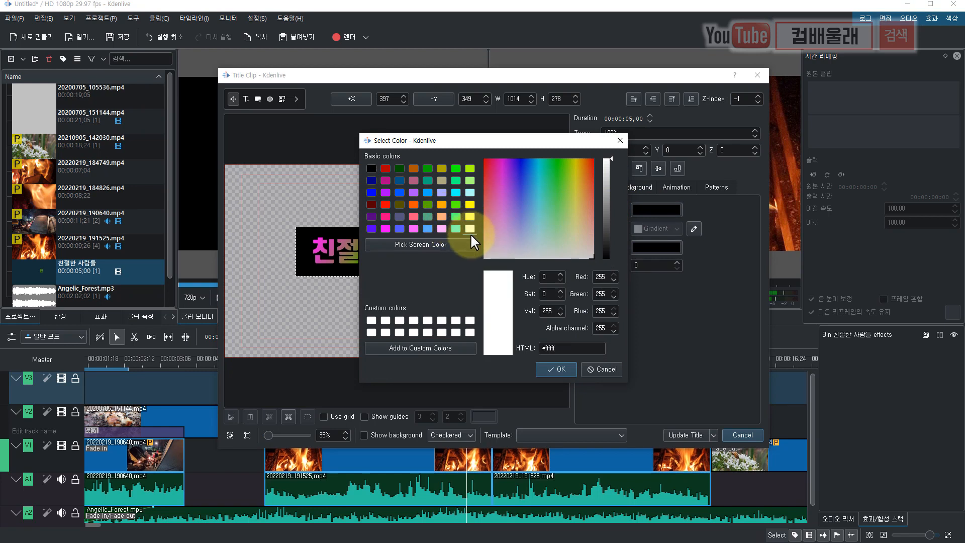
left_click(556, 370)
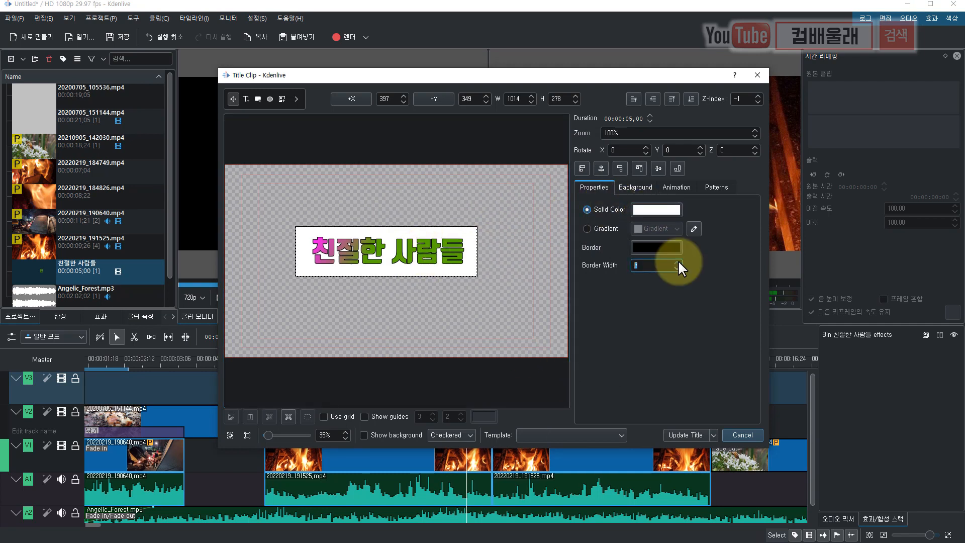
left_click_drag(408, 227, 407, 238)
left_click_drag(403, 273, 403, 270)
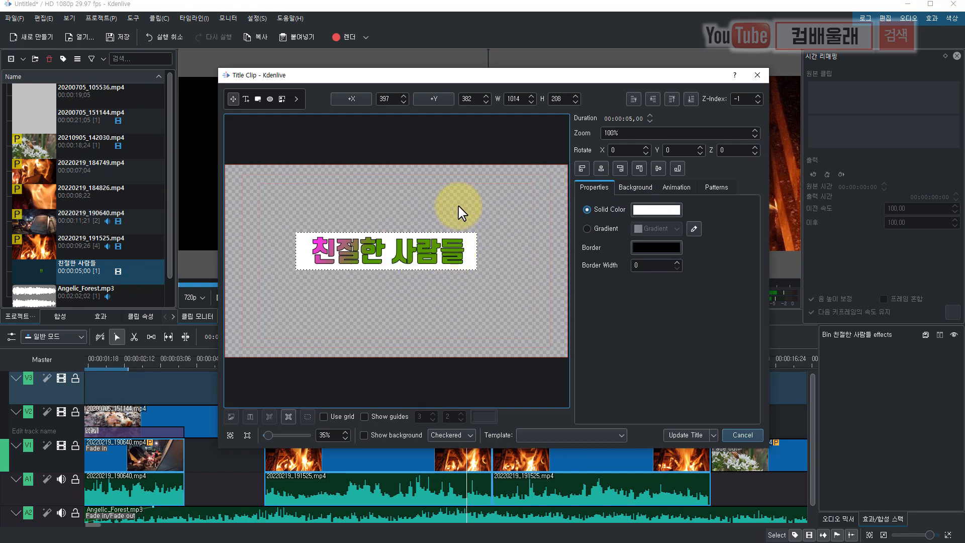
Insert the 바탕화면이미지1 image into the title and shift it to about X 3, Y 3
left_click(282, 96)
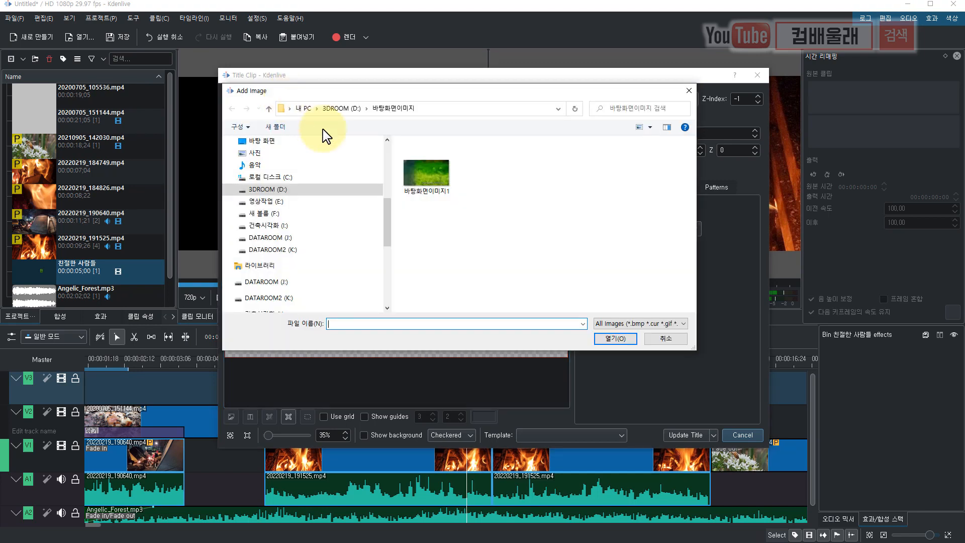
left_click(423, 180)
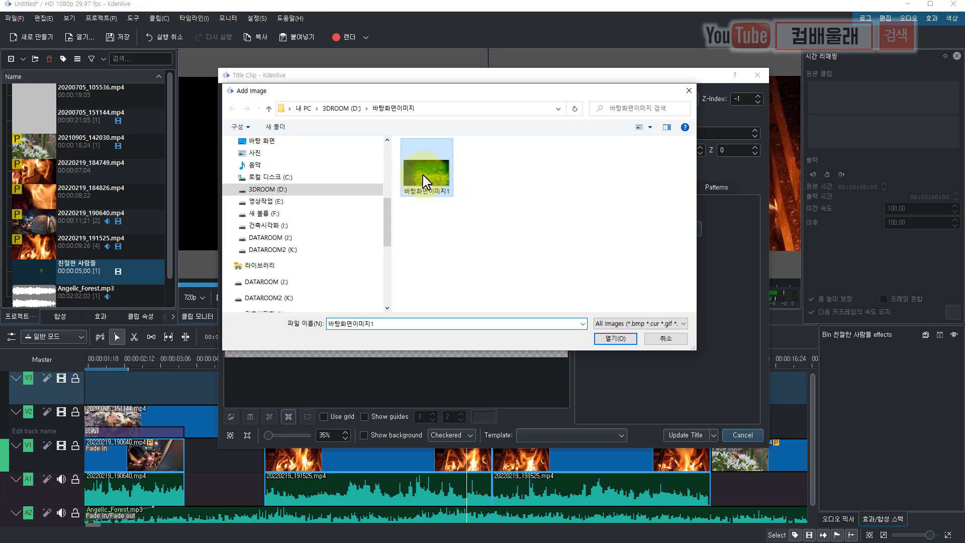
left_click(615, 339)
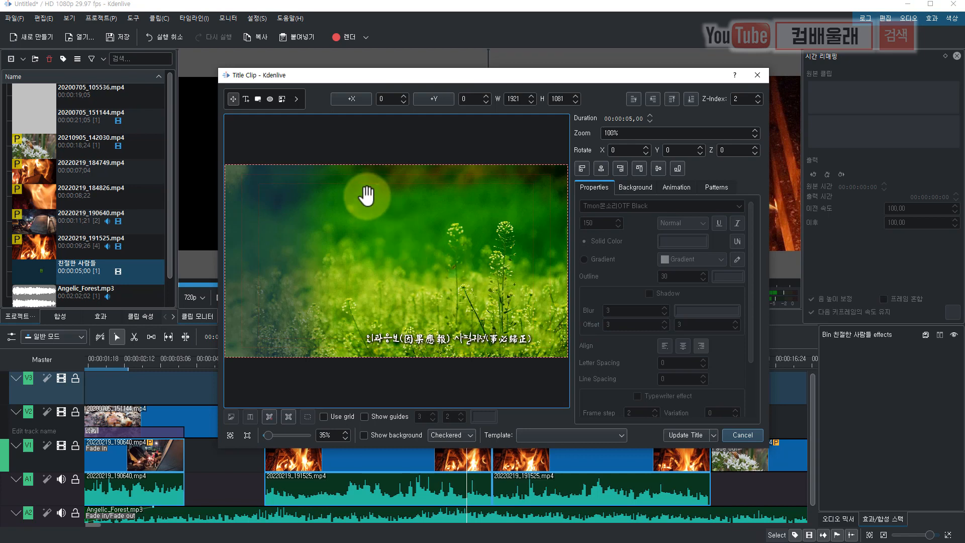
left_click(492, 268)
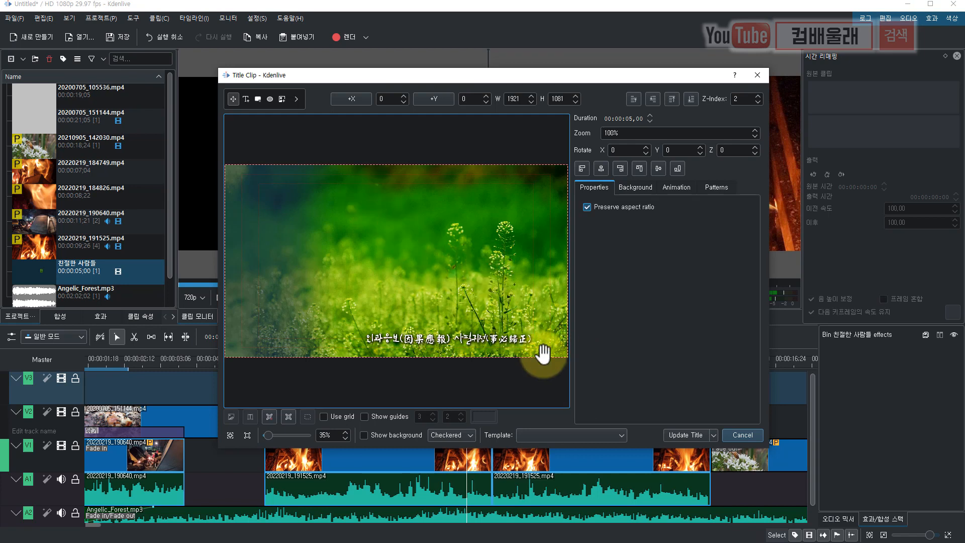
left_click_drag(545, 351, 548, 354)
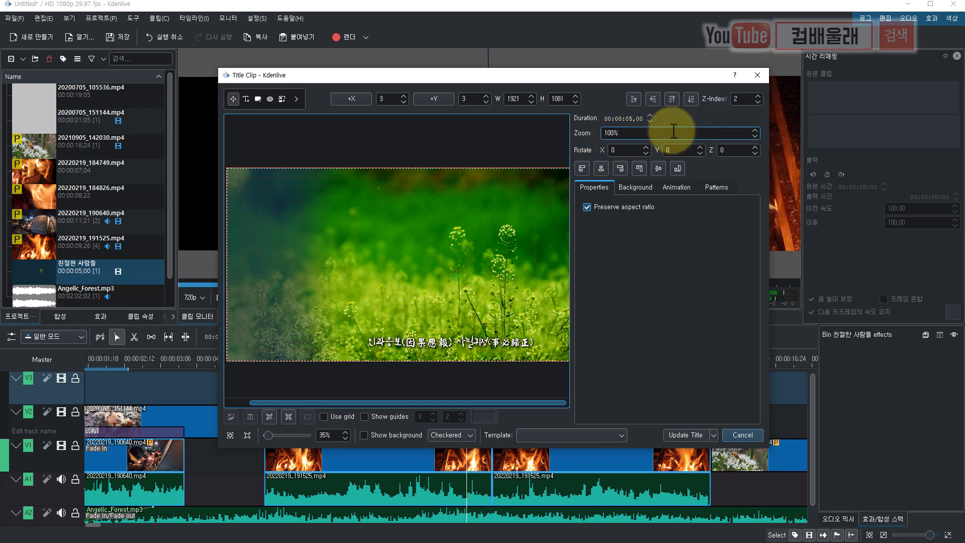
Scale the inserted image to 50% and move it over the title text
left_click_drag(674, 131, 598, 137)
type("50")
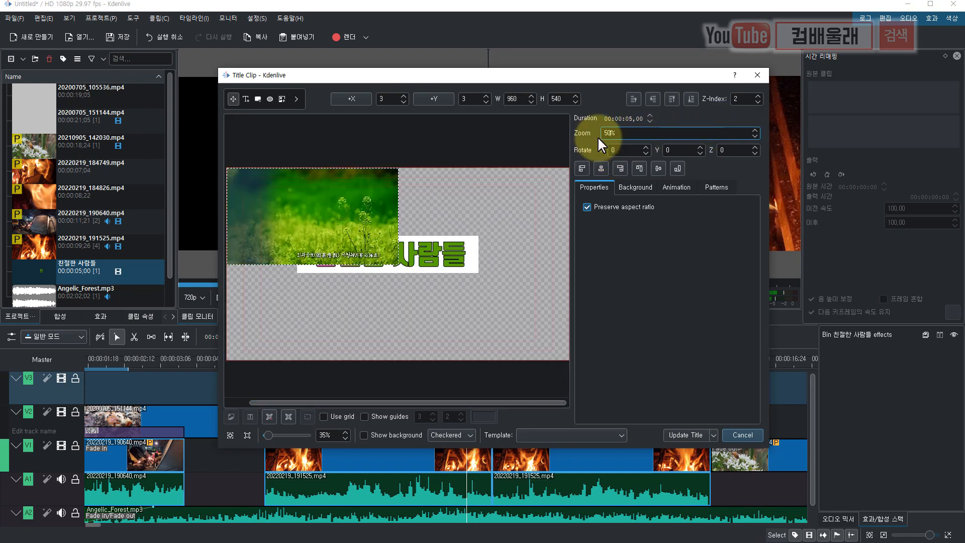
left_click_drag(331, 189, 368, 240)
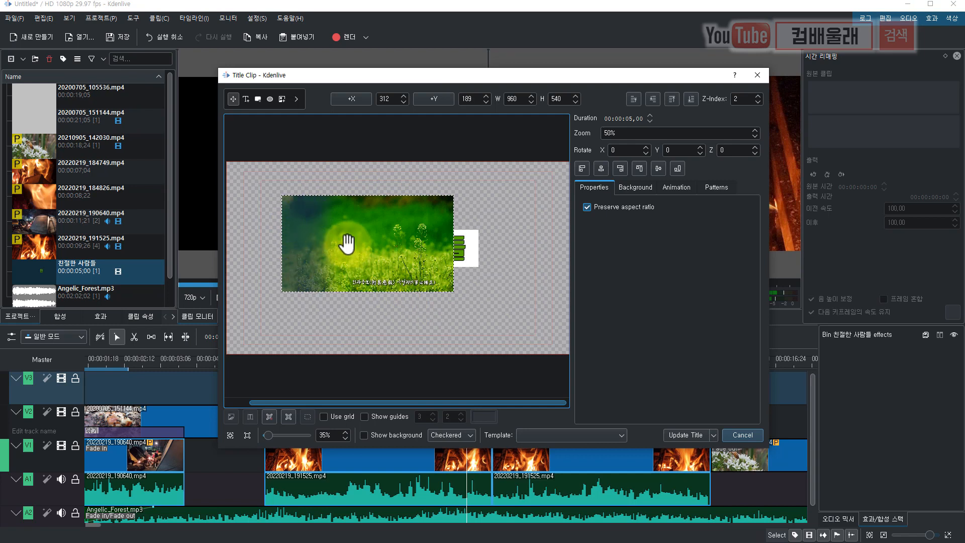
Delete the inserted image from the title and update the title clip
key("Delete")
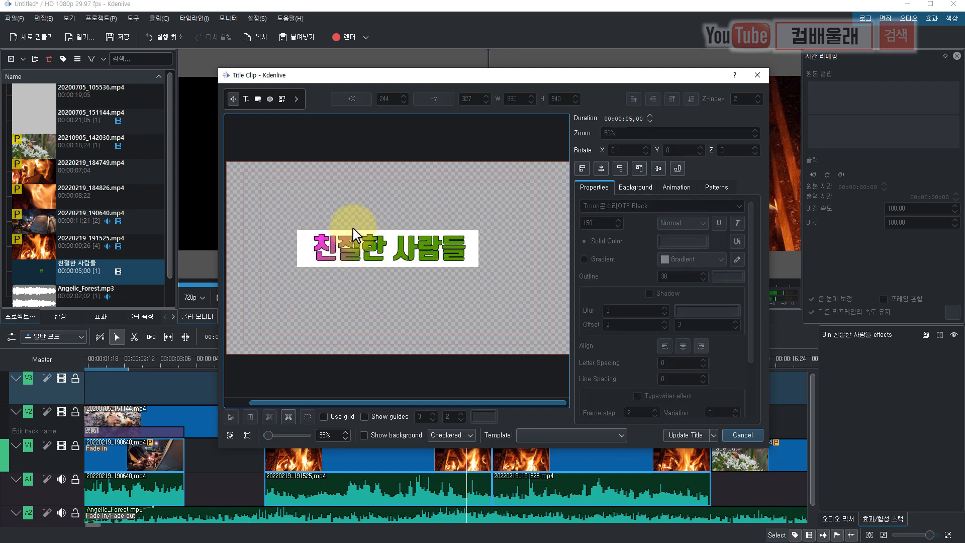
left_click(686, 435)
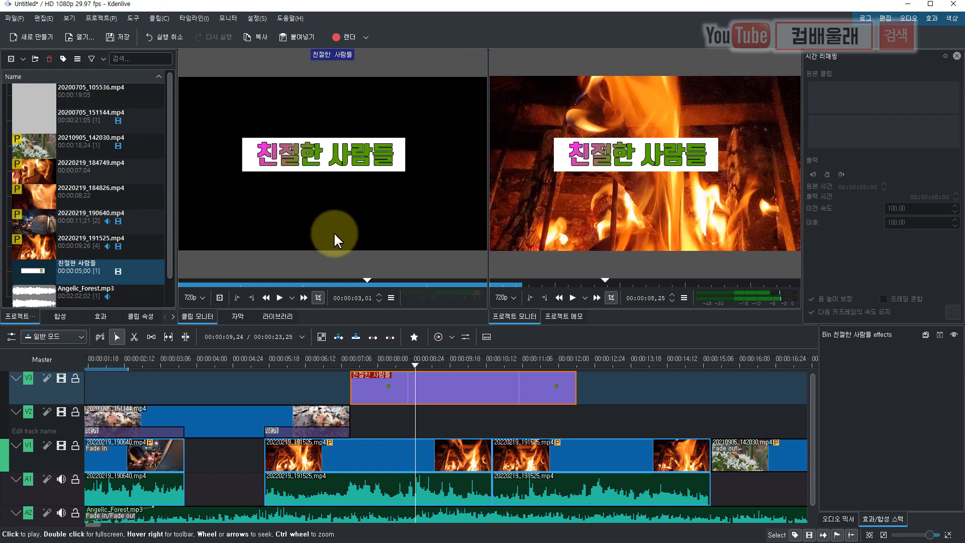
Reopen the 친절한 사람들 title, move the text and white rectangle together down to about X 465, Y 734, and update the clip
right_click(85, 270)
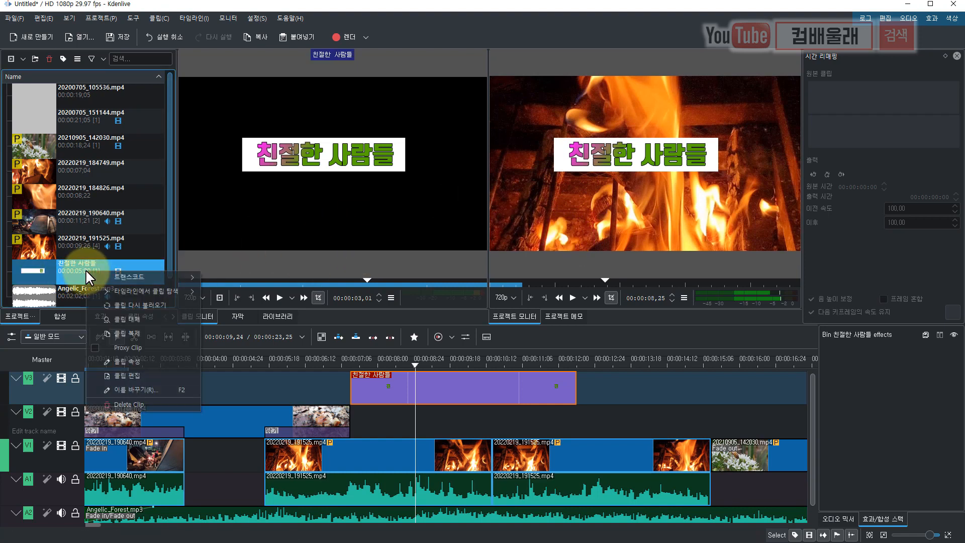
left_click(125, 375)
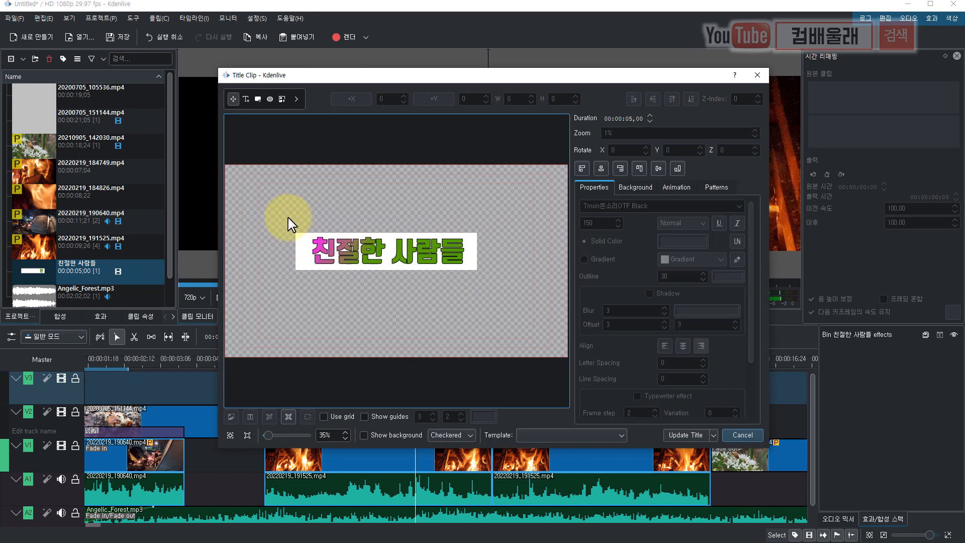
left_click_drag(285, 215, 440, 291)
left_click(417, 255)
left_click_drag(407, 257, 417, 316)
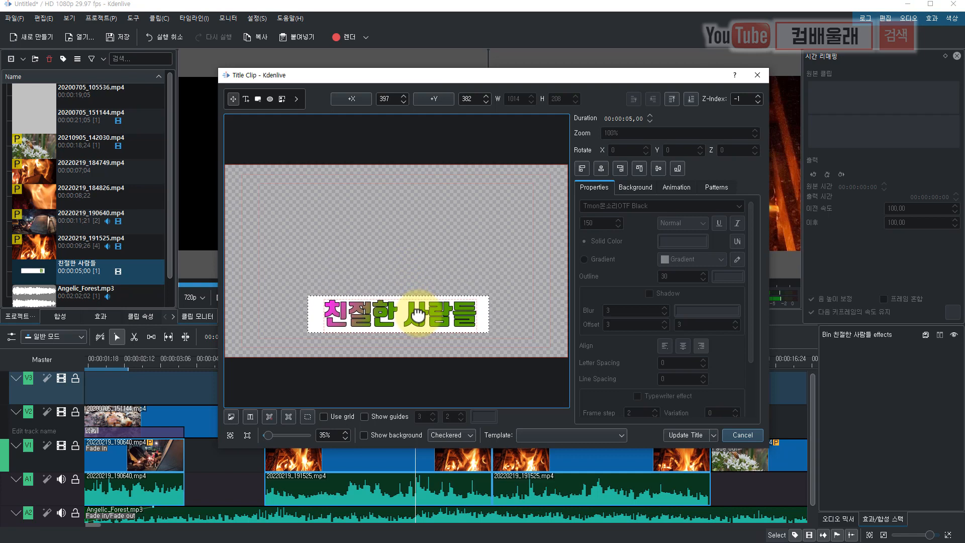
left_click(417, 316)
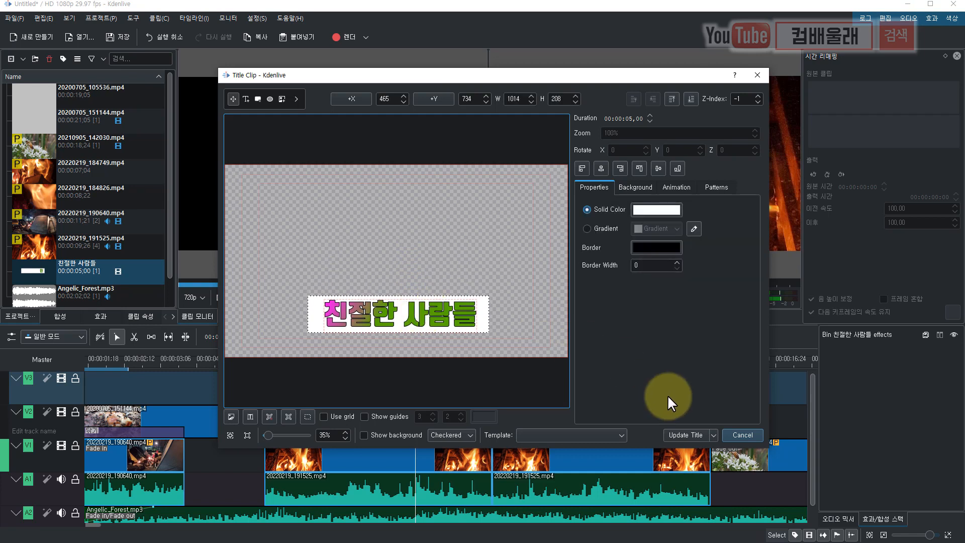
left_click(677, 433)
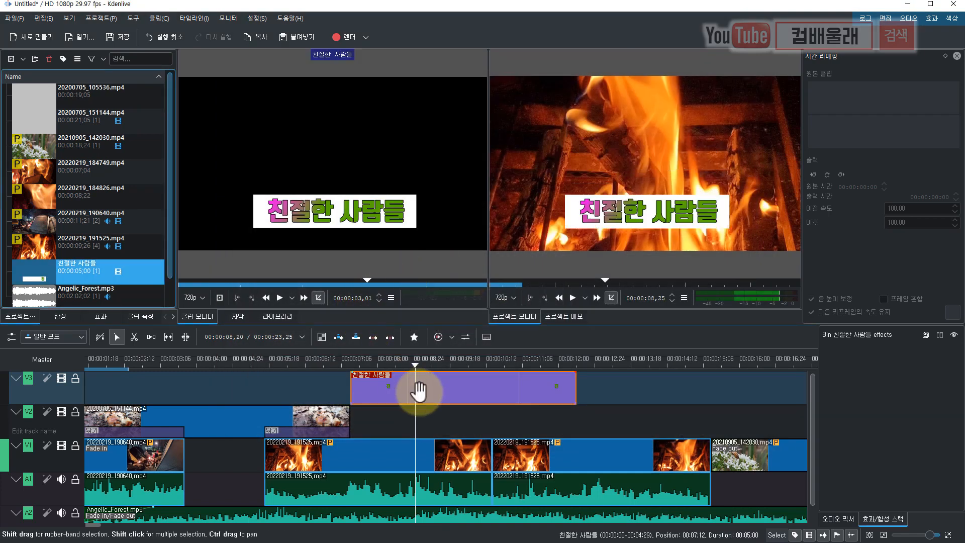
Play the timeline from just before the title clip to check the lowered title over the fire footage
left_click_drag(416, 370, 345, 367)
key("space")
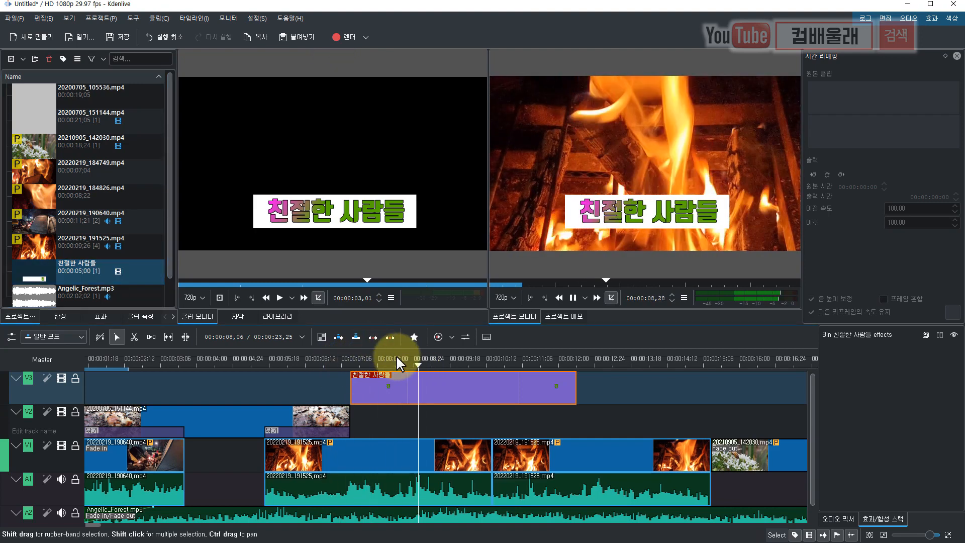
key("space")
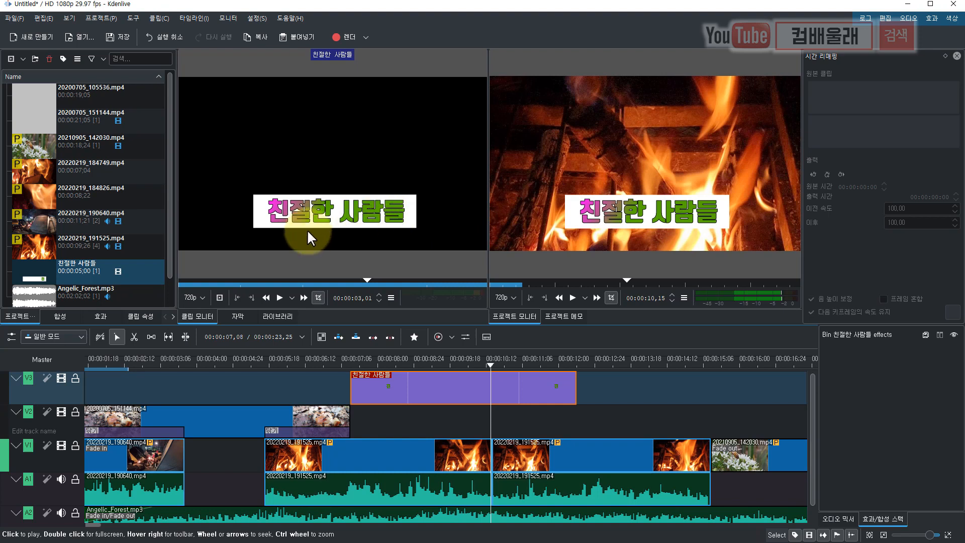
Reopen the title, delete its white rectangle, and extend the text at size 80 to 친절한 사람들 오늘밤은 차박이다
double_click(139, 271)
key("Delete")
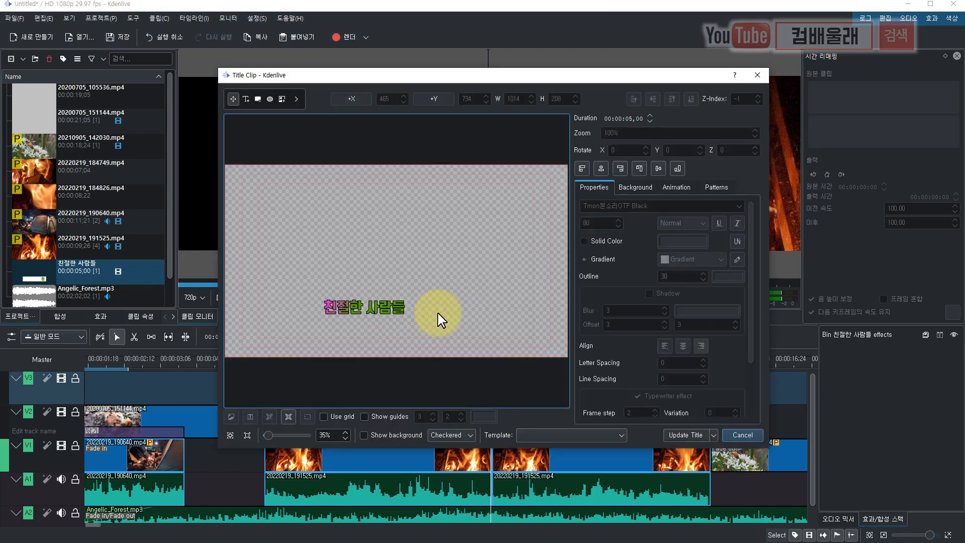
left_click(399, 315)
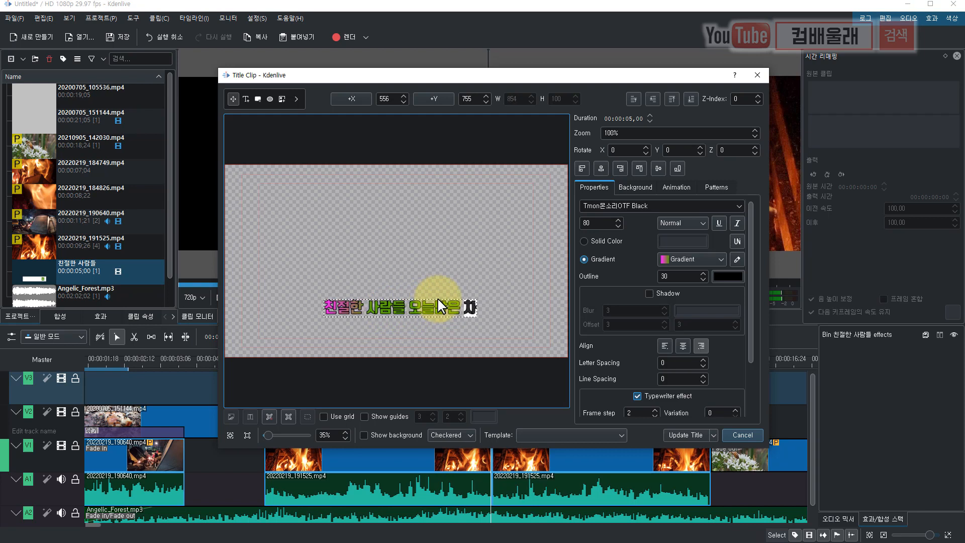
type("ㅣㄷ")
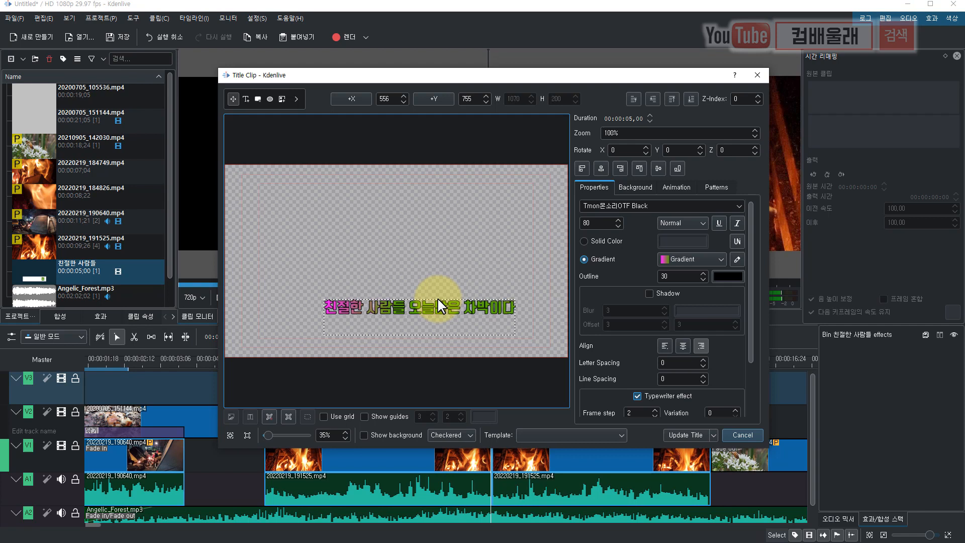
Move the title text to about X 477, Y 831, tighten its letter spacing to -1 and its line spacing, and update the clip
left_click_drag(438, 305, 408, 327)
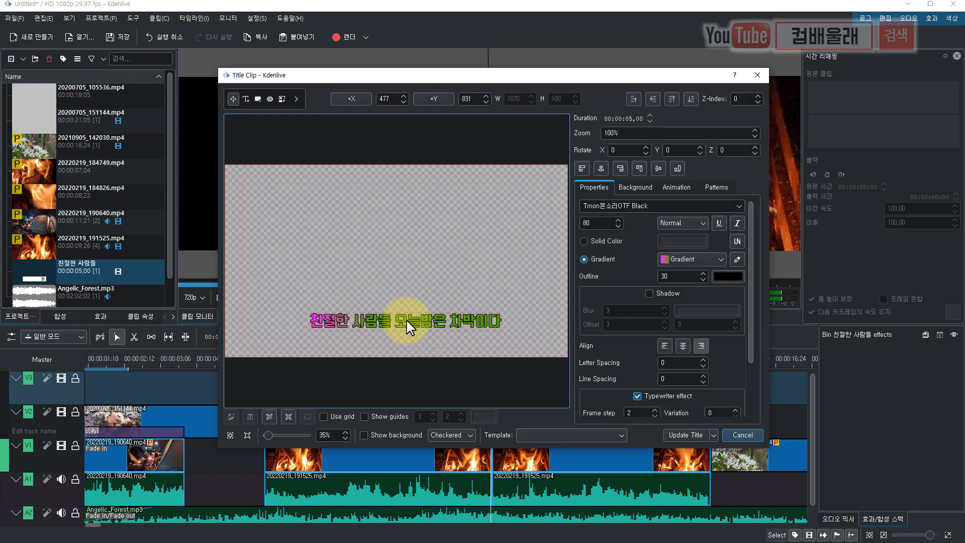
scroll(694, 291, "down", 3)
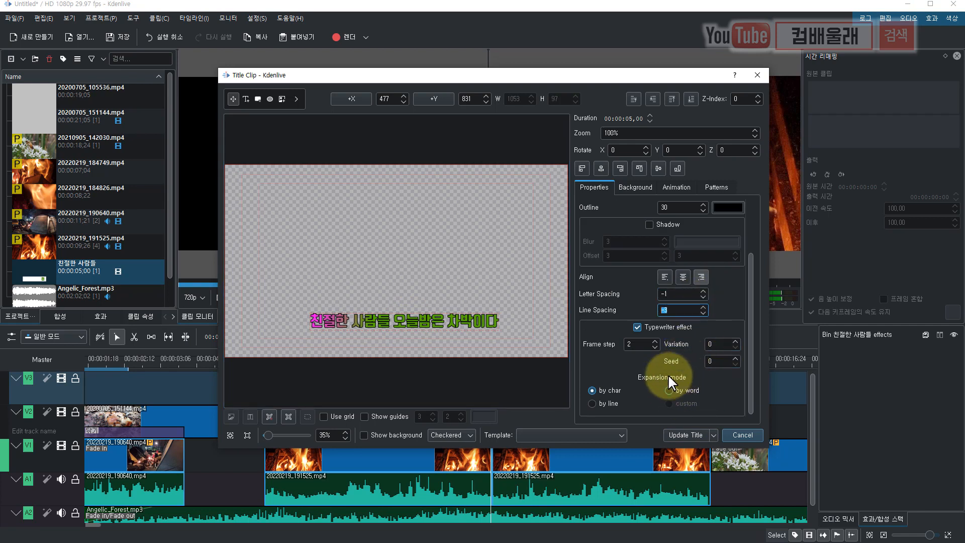
scroll(654, 311, "up", 3)
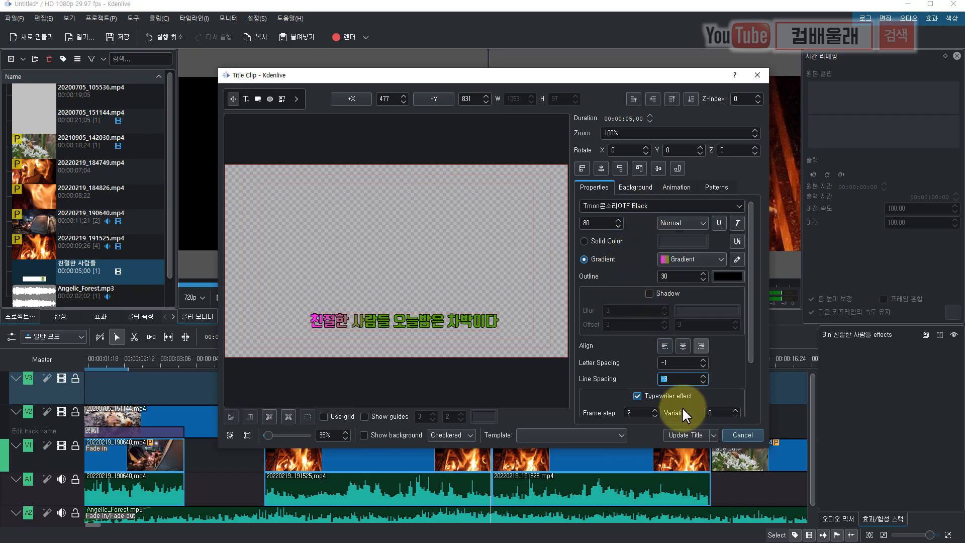
left_click(686, 435)
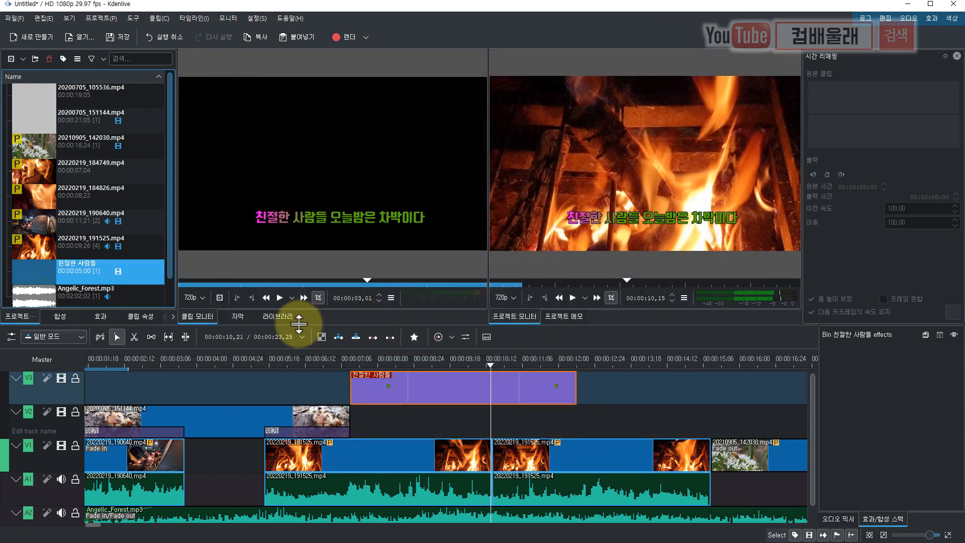
Play the timeline across the title clip to review the extended text's typewriter effect
left_click_drag(491, 365, 345, 366)
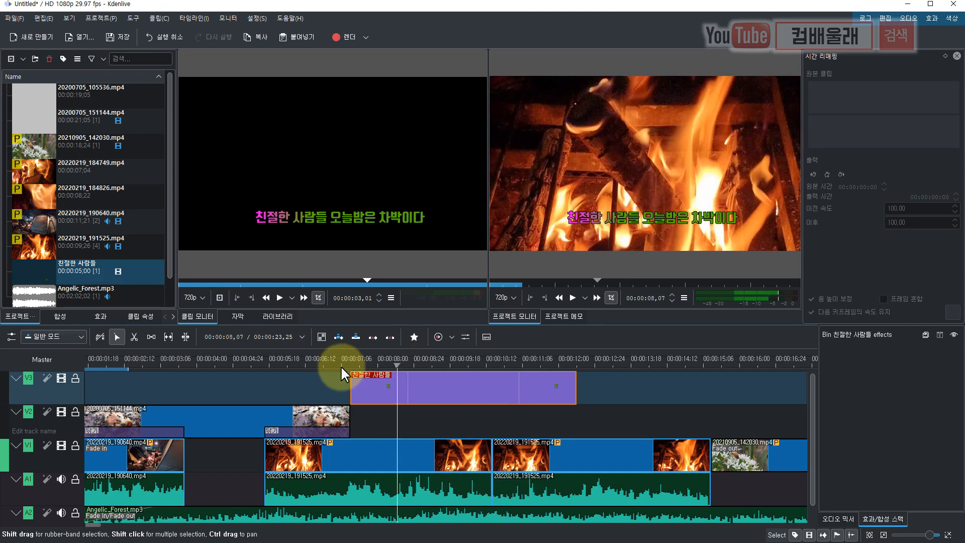
key("space")
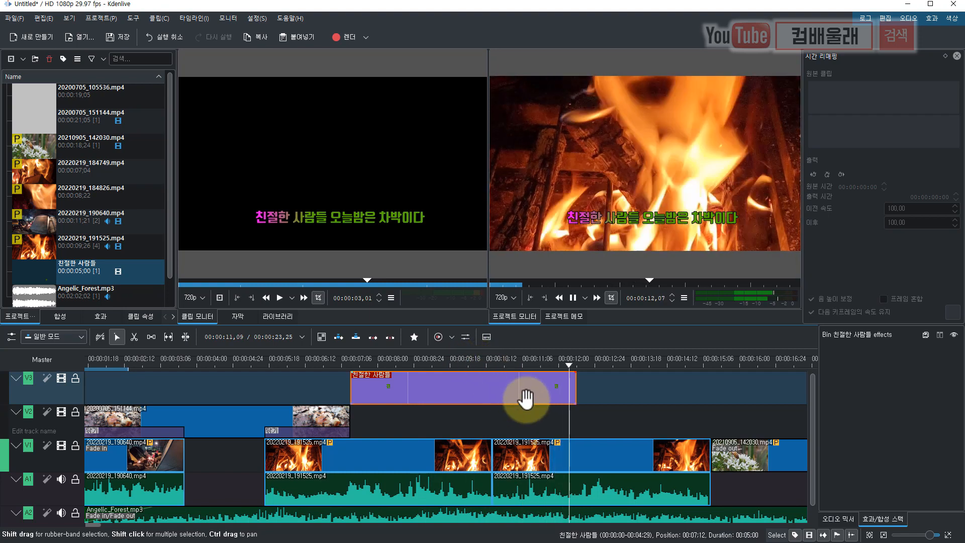
key("space")
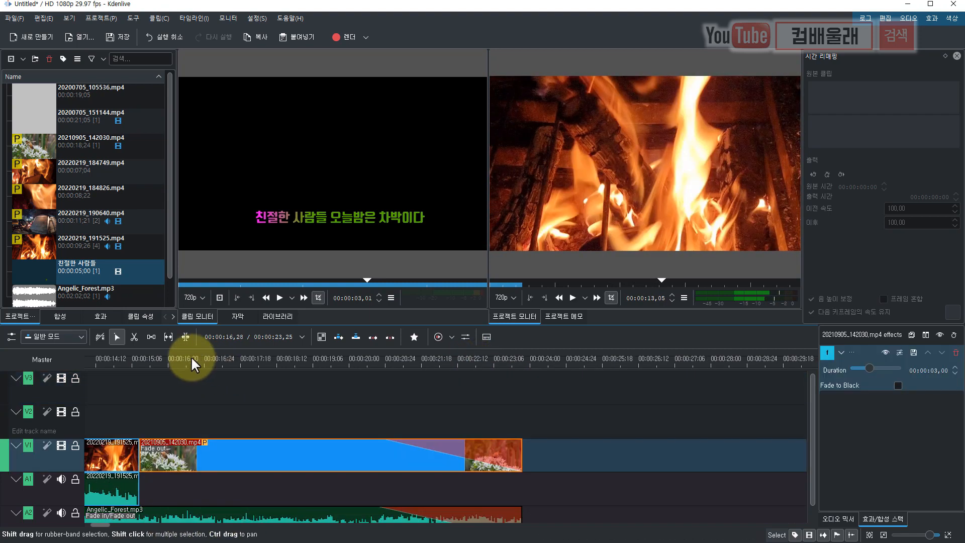
Apply the 반전 (invert) effect from the 색상 및 이미지 보정 category to the 20210905_142030.mp4 clip on V1
left_click(168, 360)
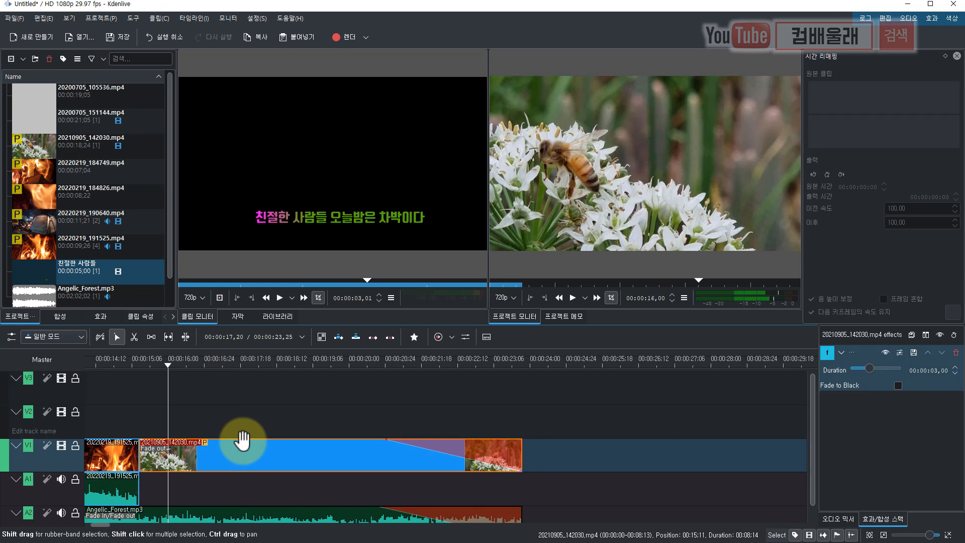
left_click(216, 361)
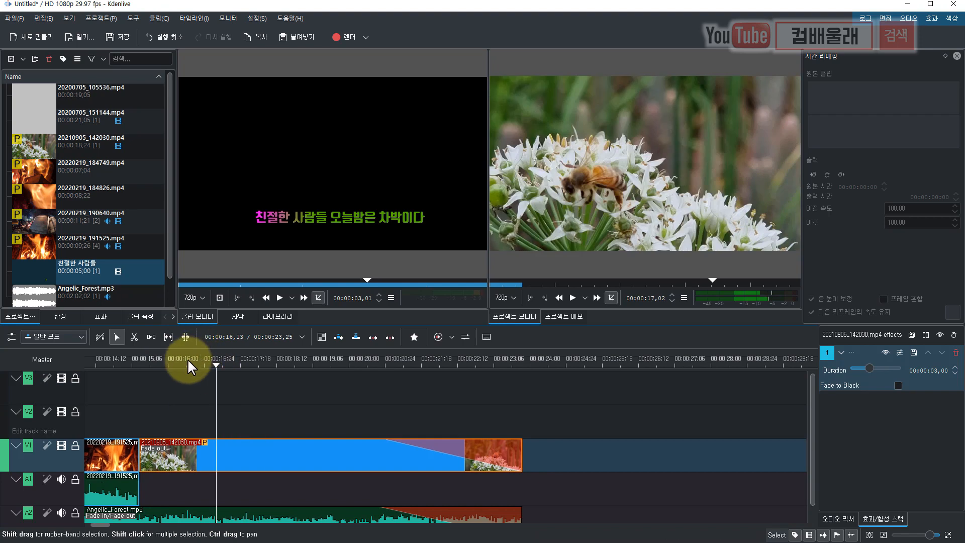
left_click(101, 315)
left_click(40, 104)
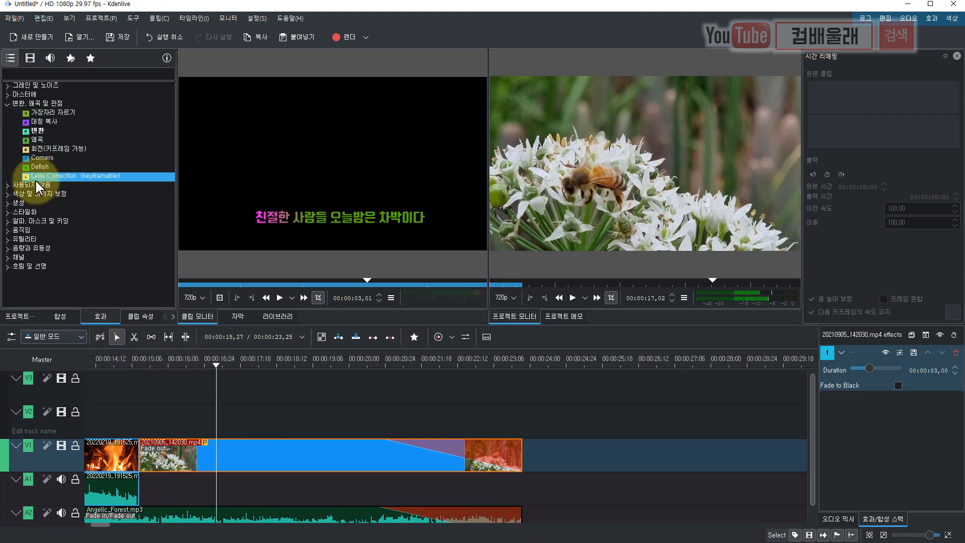
left_click(37, 194)
scroll(55, 196, "down", 3)
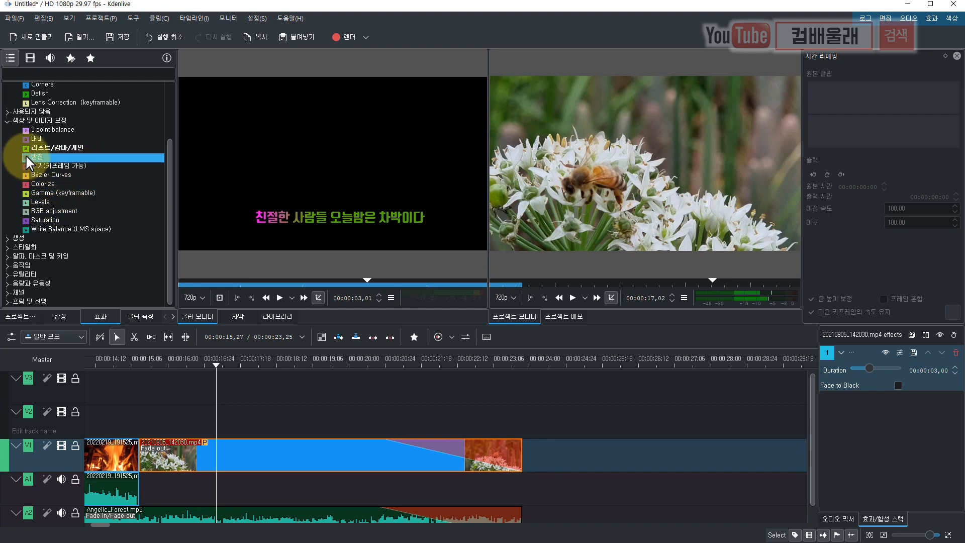
left_click_drag(25, 155, 228, 407)
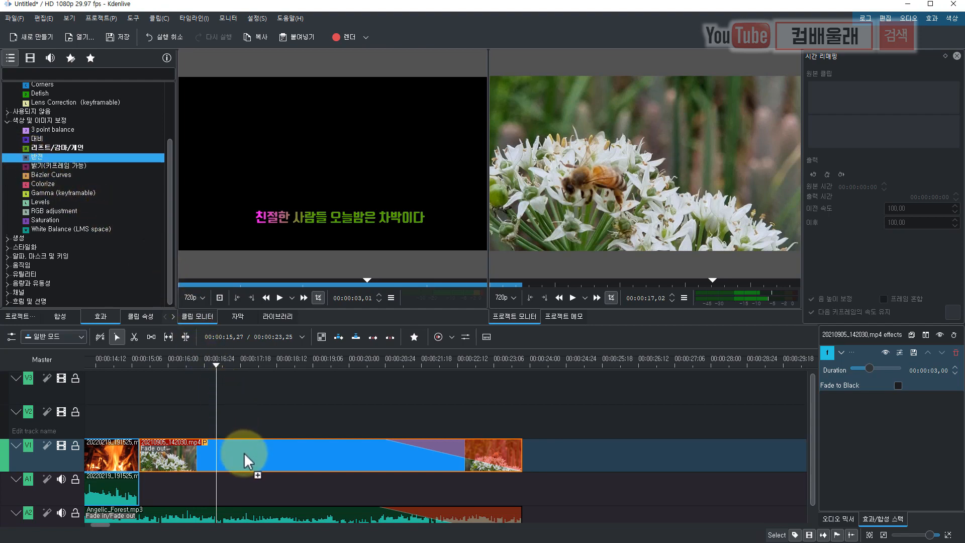
left_click_drag(244, 454, 246, 454)
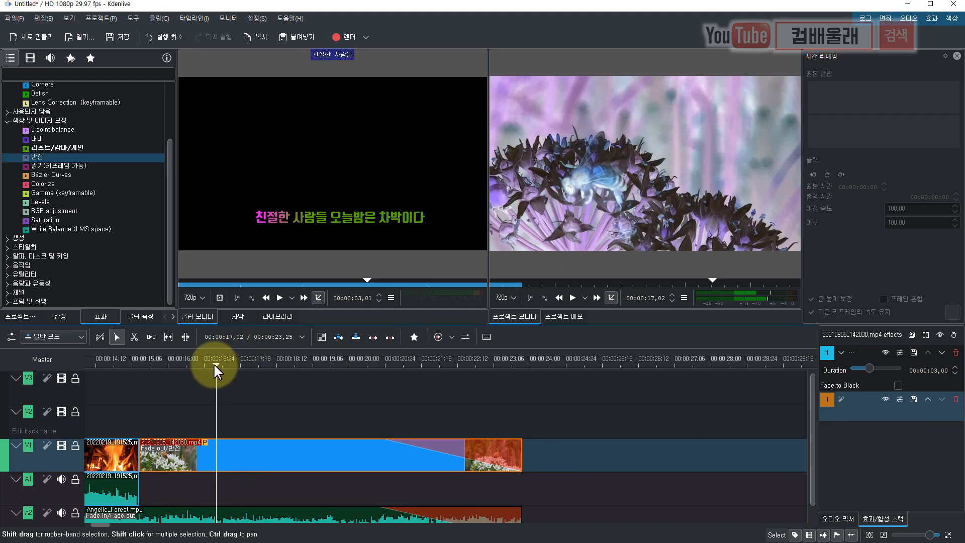
Play the inverted flower clip from its beginning and undo the 반전 effect
left_click_drag(213, 363, 143, 387)
key("space")
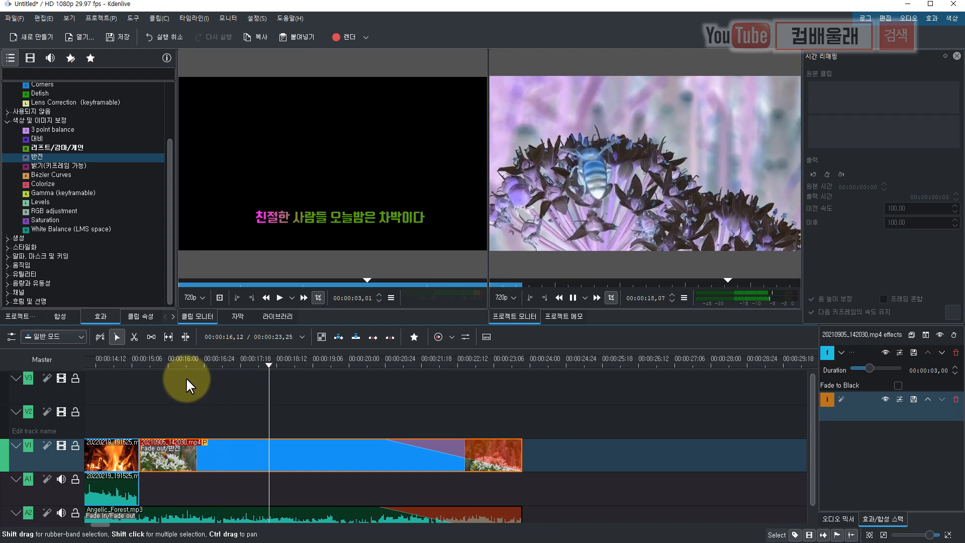
key("space")
left_click_drag(297, 363, 252, 400)
key("ctrl+z")
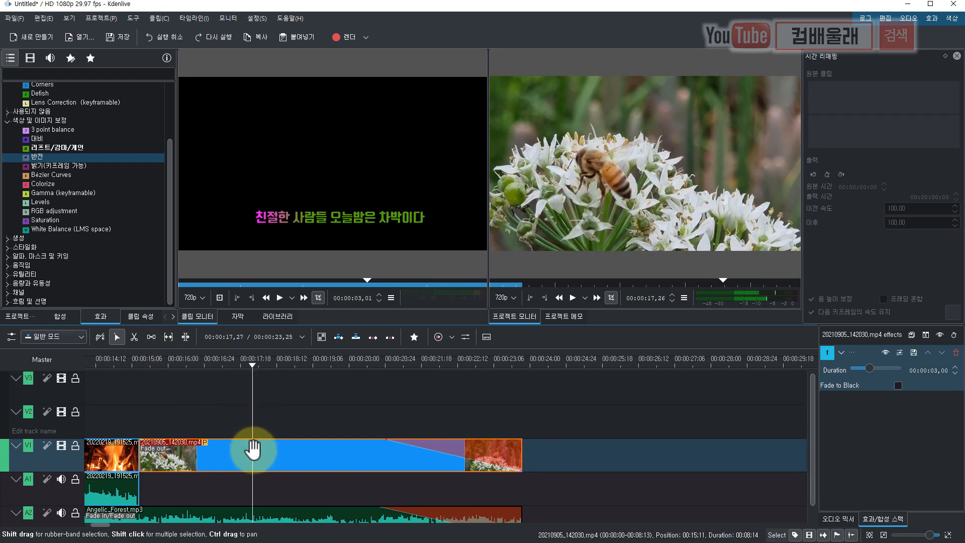
Split the 20210905_142030.mp4 clip on V1 at the playhead, about 00:00:17,26, and return to the selection tool
left_click(133, 337)
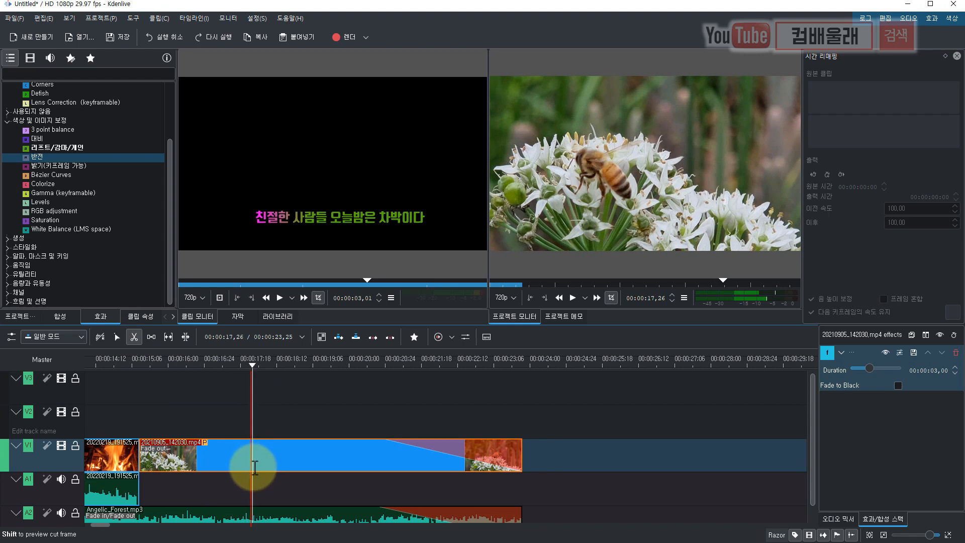
left_click(254, 468)
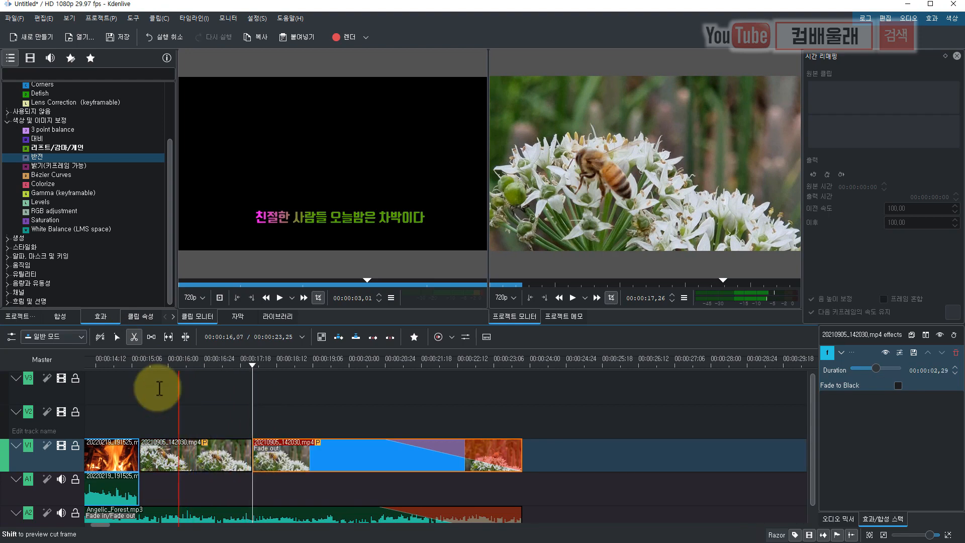
left_click(117, 336)
Apply the 오래된 필름 (old film) effect from the 스타일화 category to the first part of the flower clip on V1
left_click(203, 450)
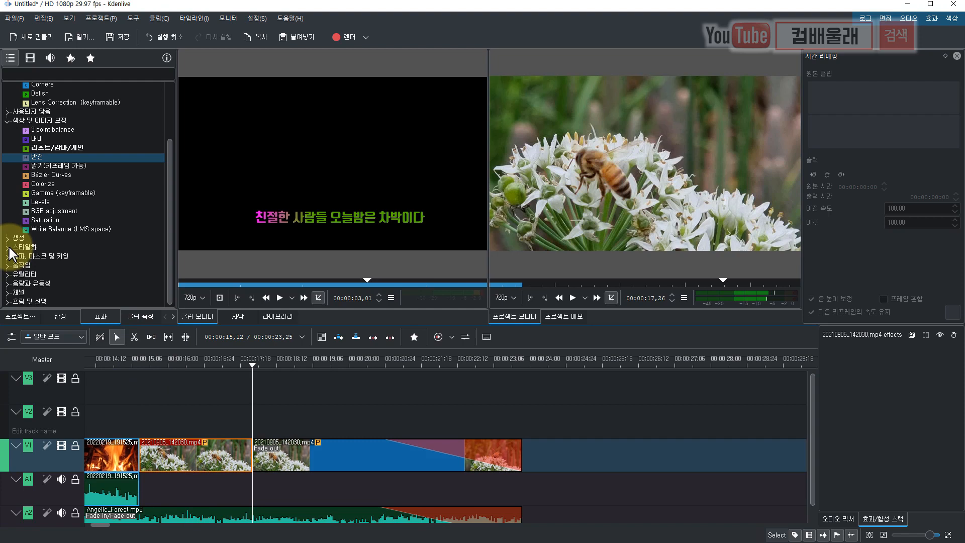
left_click(30, 246)
left_click(38, 265)
left_click_drag(41, 271, 200, 465)
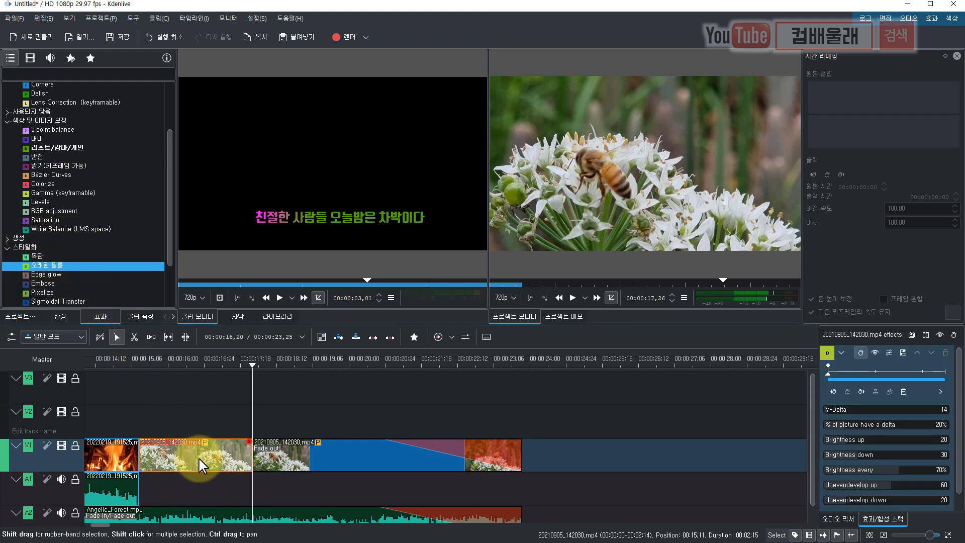
Play the first flower clip from its beginning to review the 오래된 필름 effect
left_click_drag(251, 366, 149, 374)
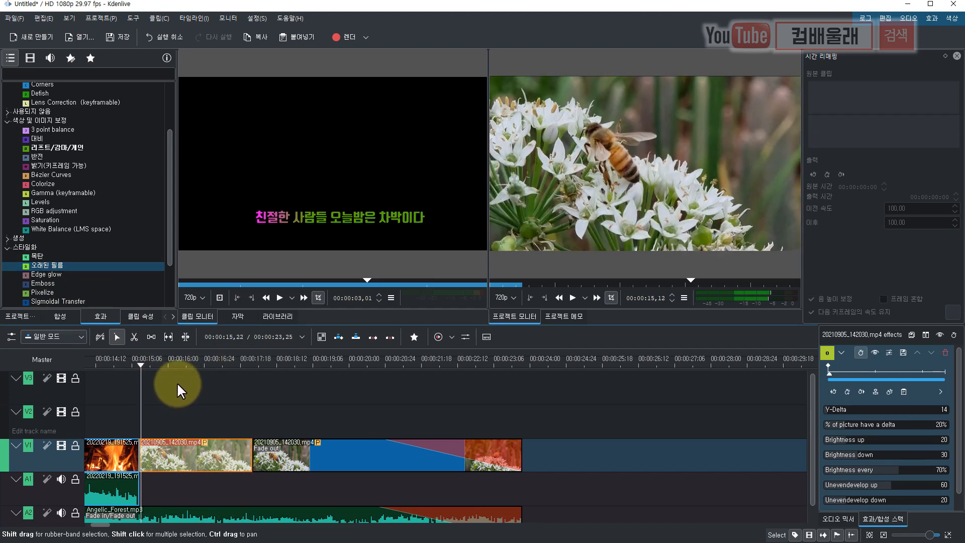
key("space")
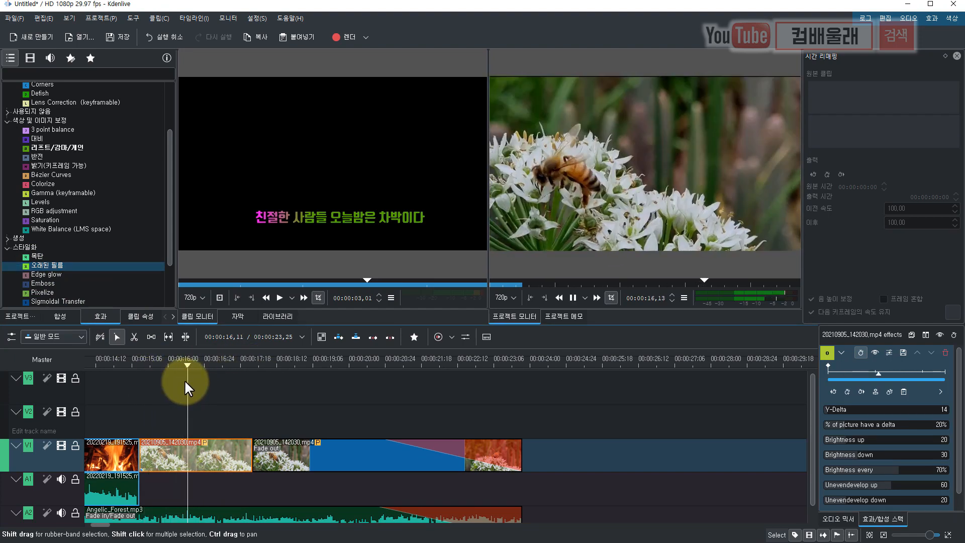
key("space")
Apply the 목탄 (charcoal) effect from the 스타일화 category twice to the first flower clip on V1
left_click(59, 282)
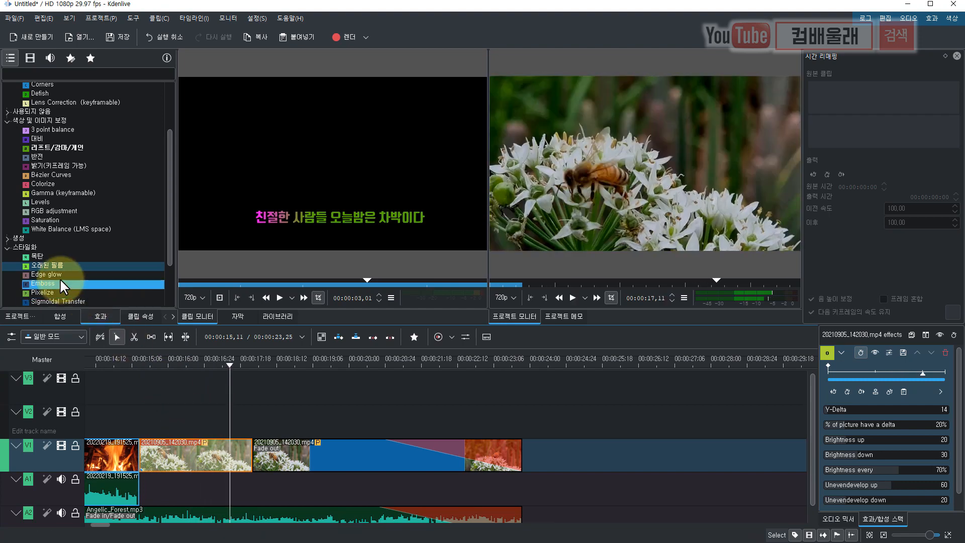
double_click(40, 255)
mouse_move(40, 255)
left_mouse_down()
mouse_move(108, 308)
mouse_move(172, 400)
mouse_move(178, 452)
left_mouse_up()
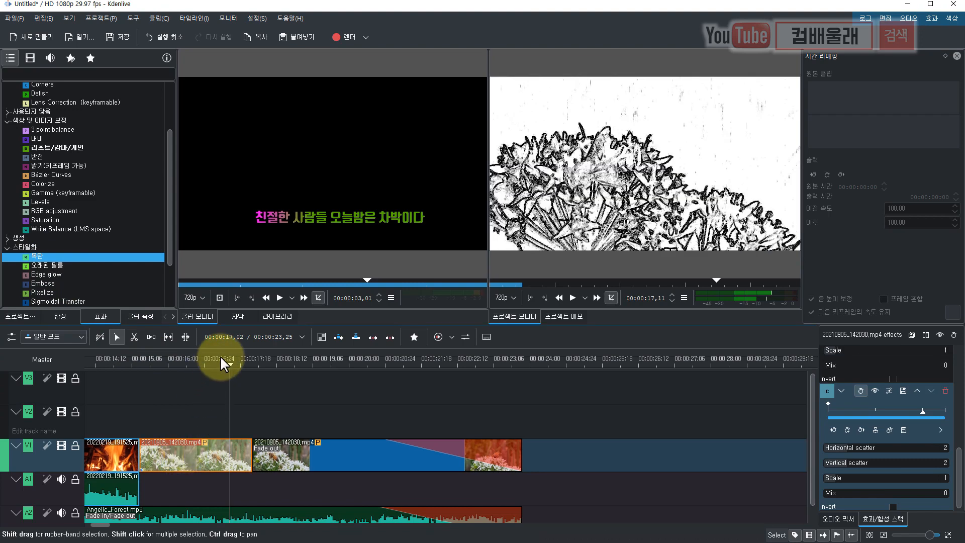
Play the first flower clip from its beginning to review the 목탄 effect, and look through its effect stack settings
left_click_drag(229, 363, 139, 390)
key("space")
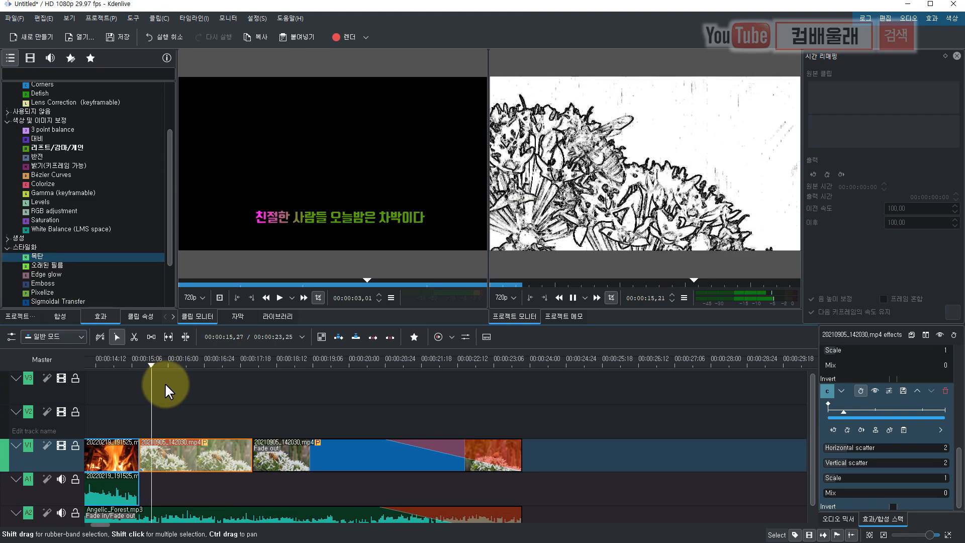
key("space")
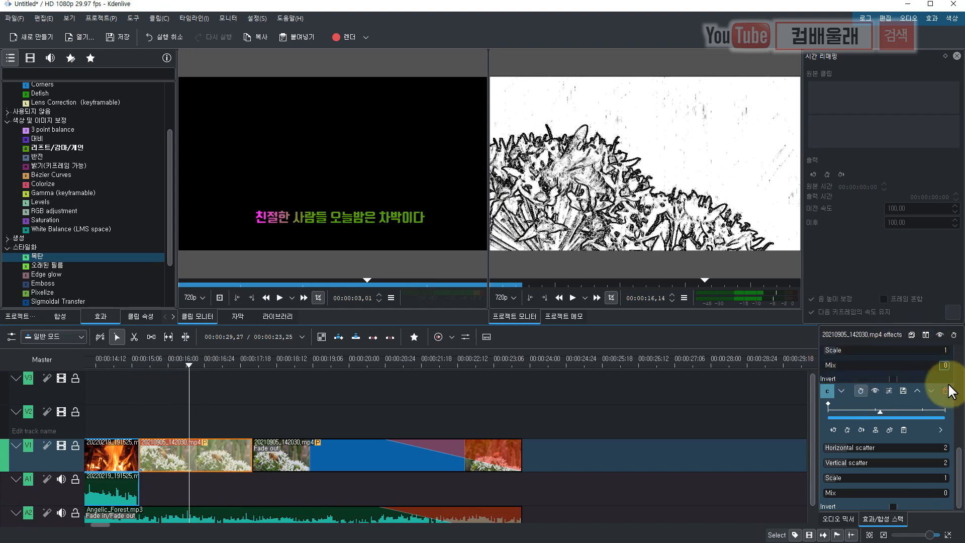
scroll(865, 452, "up", 5)
scroll(952, 383, "down", 5)
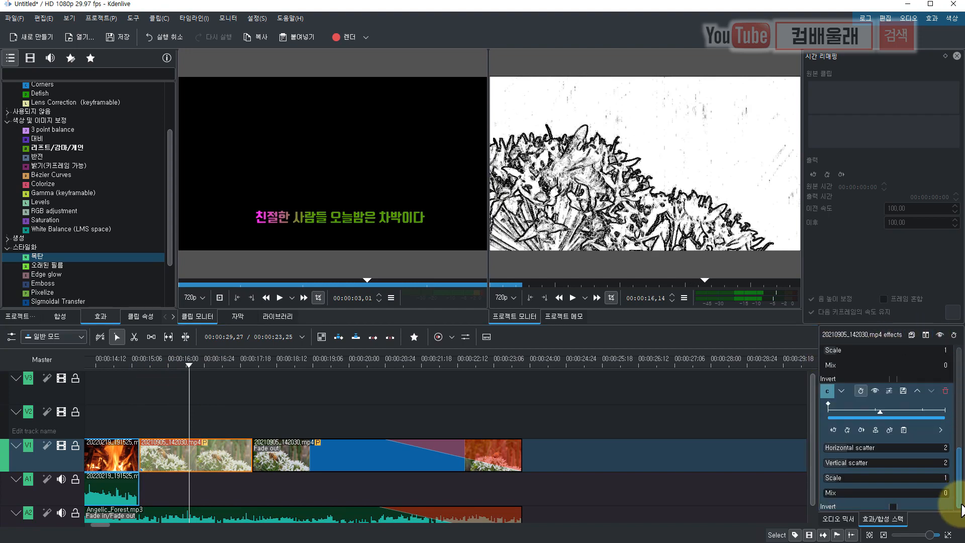
left_click_drag(961, 493, 961, 366)
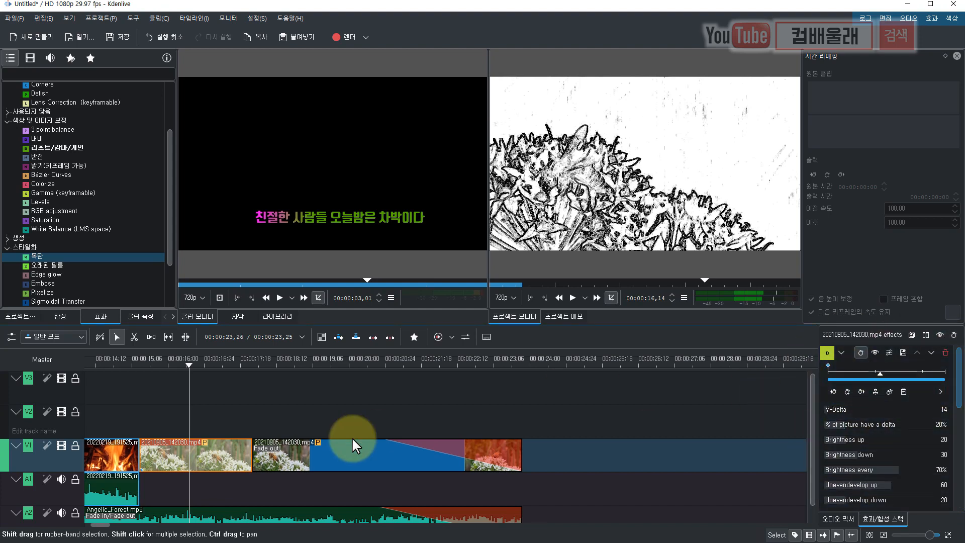
Move the second flower clip to V2 so it overlaps the end of the first, and add a 닦기 (wipe) composition over the overlap
left_click_drag(294, 460, 235, 423)
left_click_drag(333, 416, 477, 400)
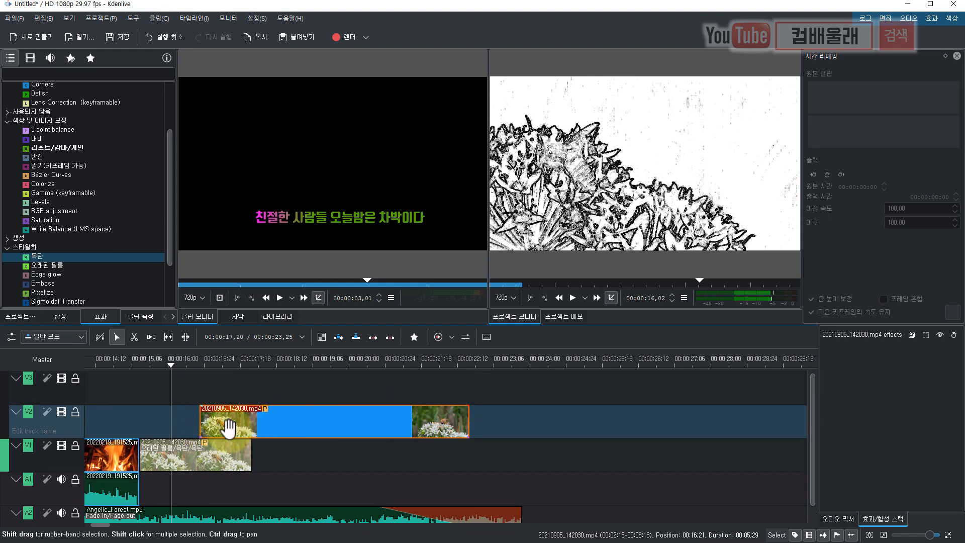
left_click(203, 440)
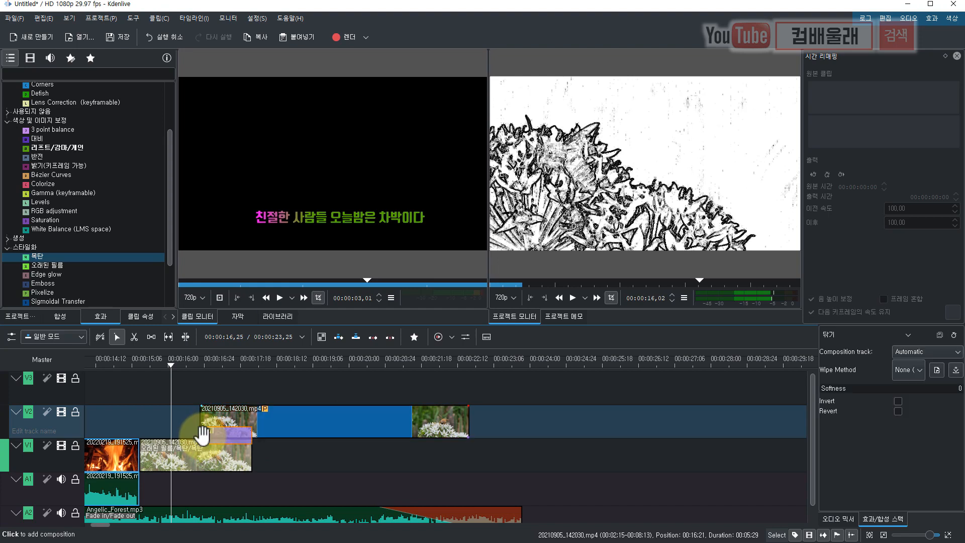
Play the 닦기 transition, and shift the V2 flower clip slightly earlier to lengthen its overlap with the V1 clip
left_click(224, 389)
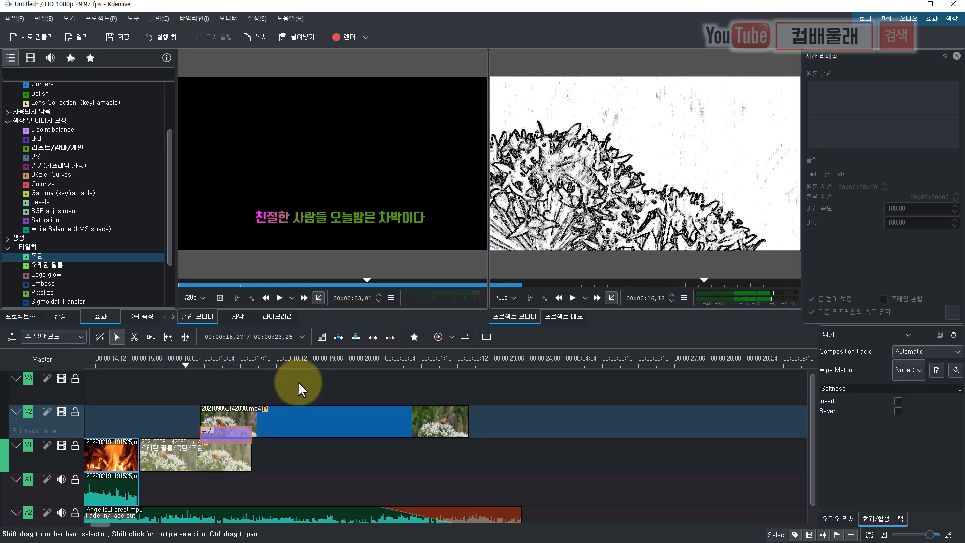
key("space")
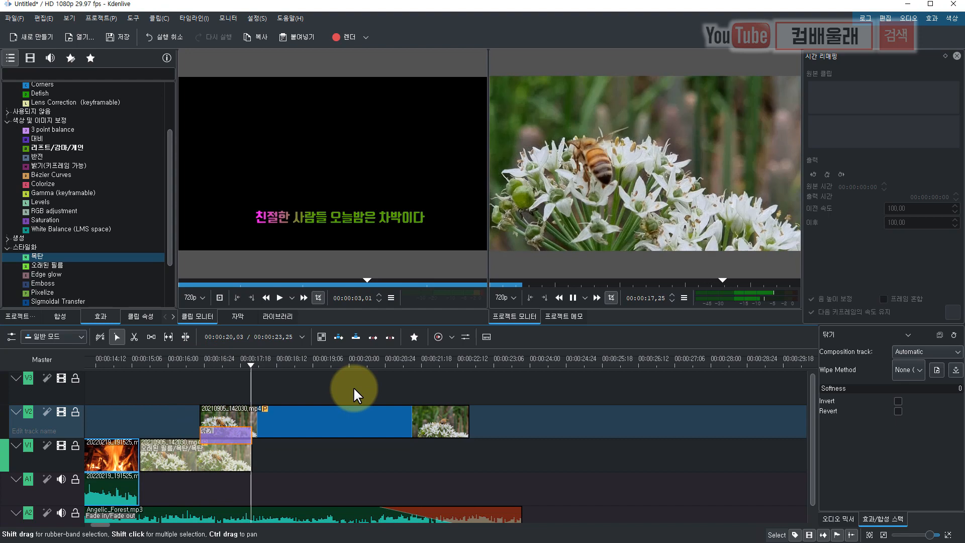
left_click(348, 422)
left_click_drag(348, 423, 323, 422)
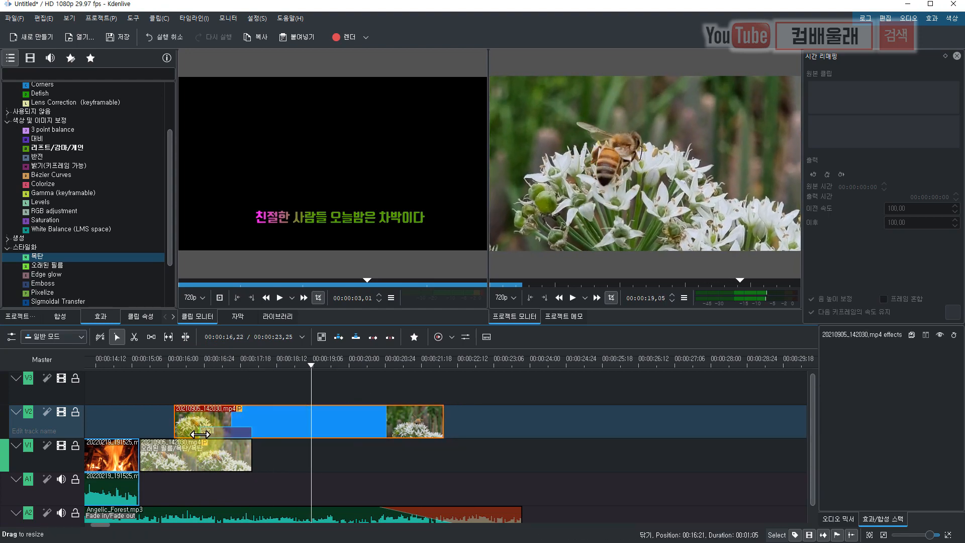
Play the timeline from the end of the fire clip through the lengthened 닦기 transition
left_click(163, 406)
left_click(135, 363)
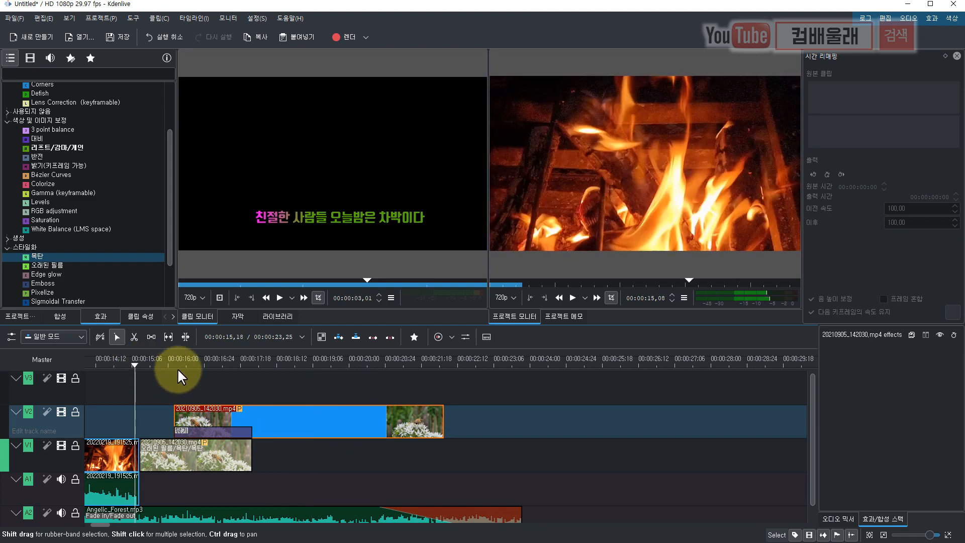
key("space")
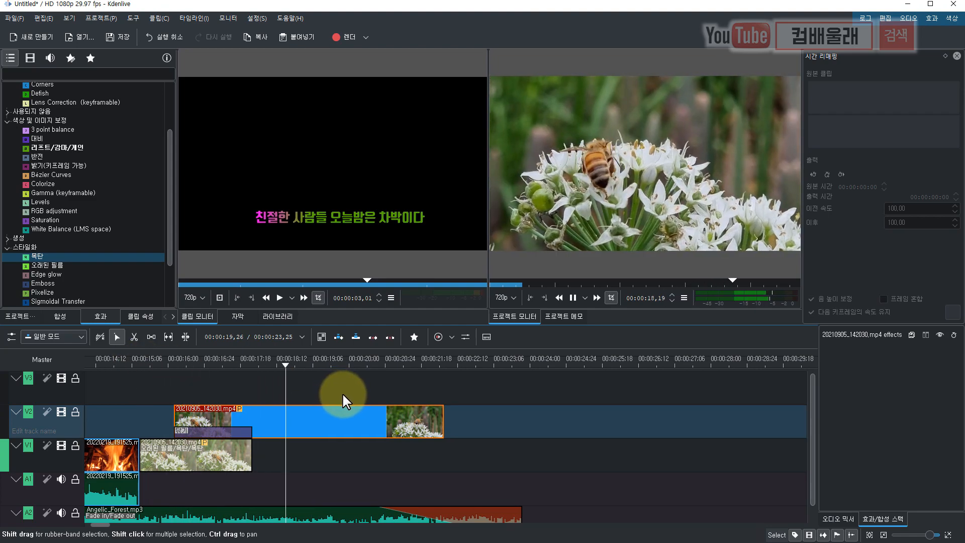
key("space")
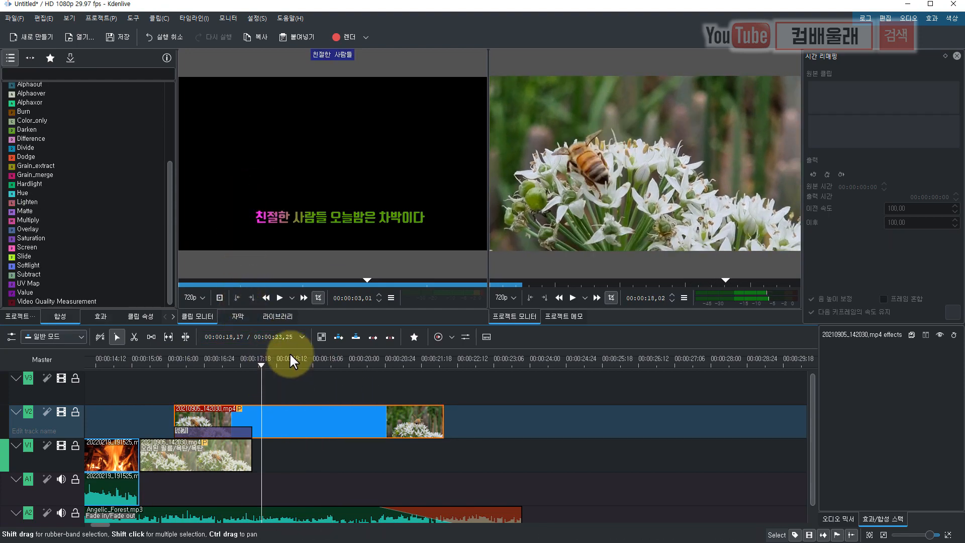
Add a subtitle at 00:00:18:02 with the two lines "아름다운 밤이에요" and "오늘은 밖에서 잡니다." and apply the text
left_click(236, 315)
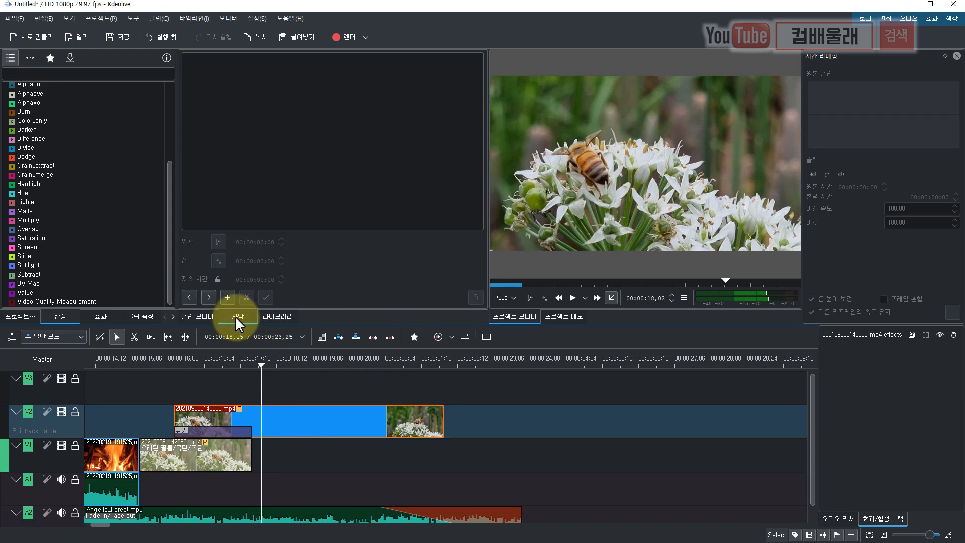
left_click(227, 296)
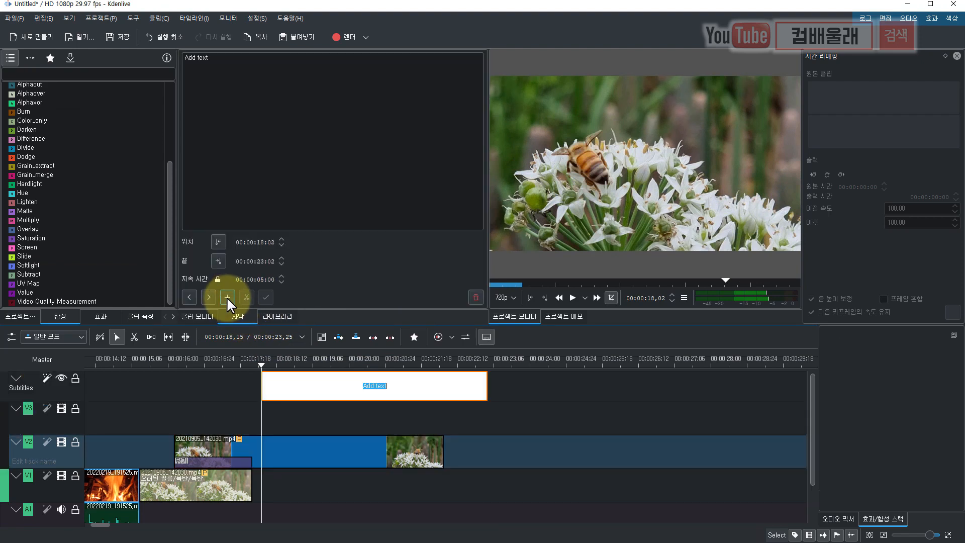
left_click(206, 56)
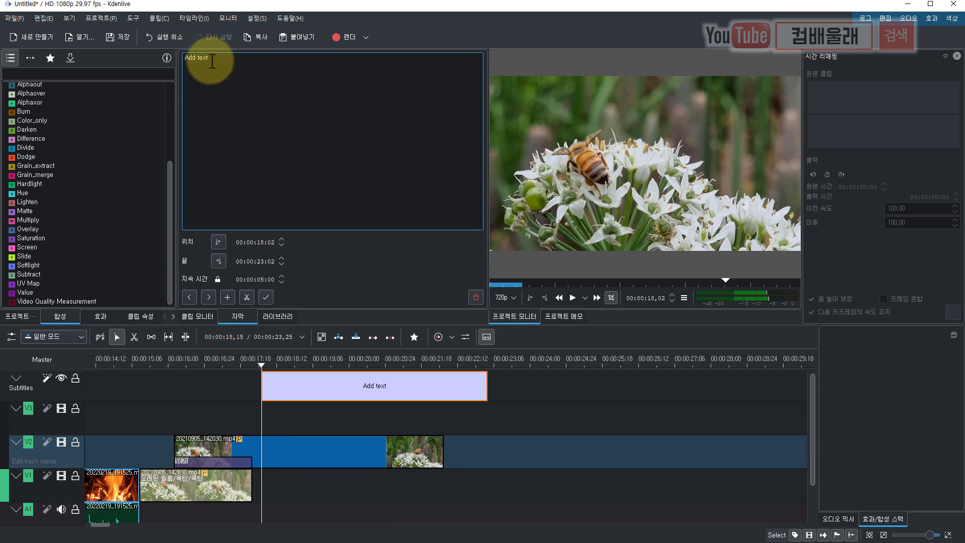
left_click_drag(183, 57, 272, 127)
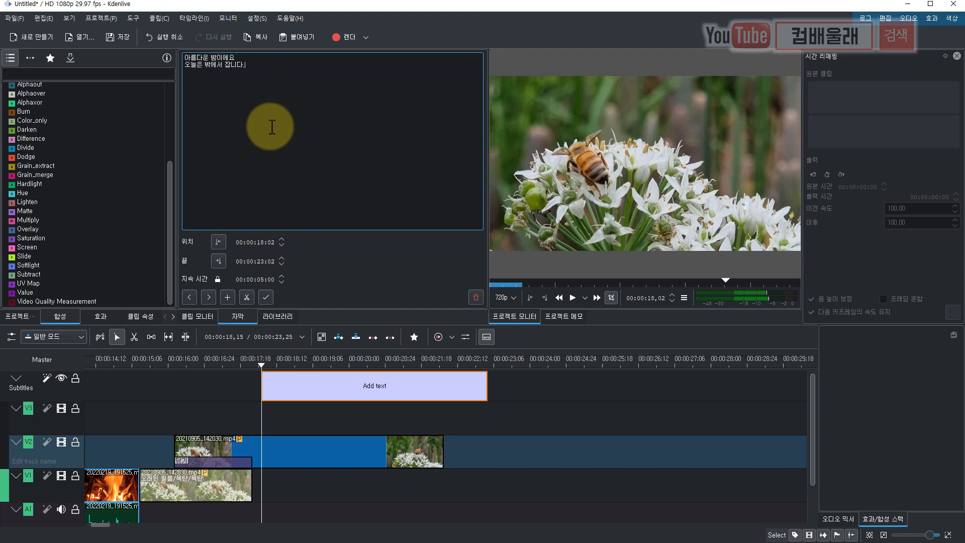
key("shift+Return")
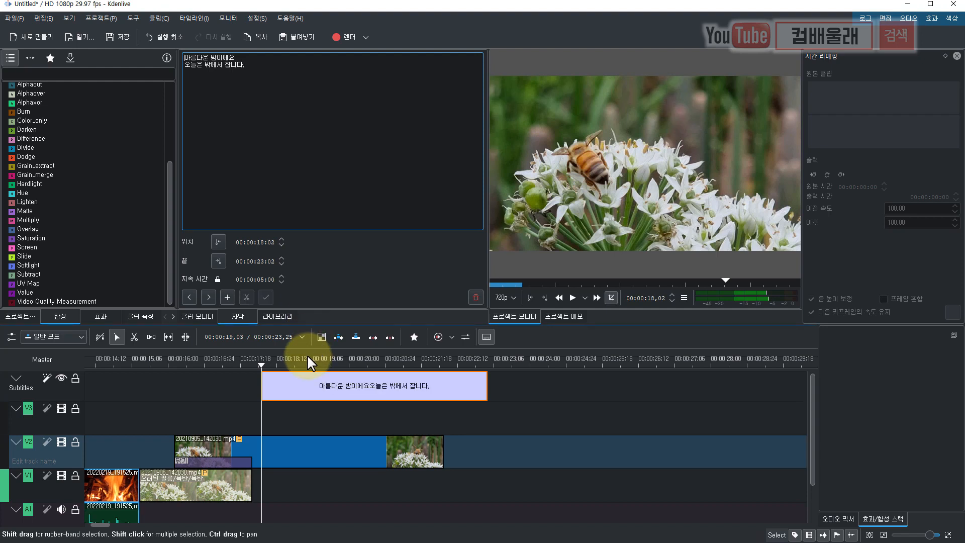
Play the timeline from just before the subtitle to check how its text appears over the flower clip
left_click(305, 357)
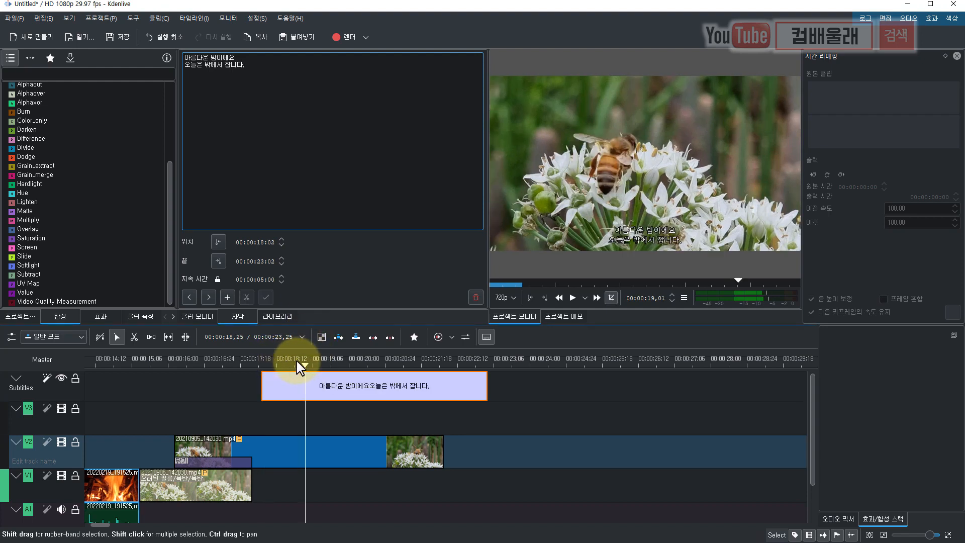
left_click_drag(304, 365, 251, 365)
key("space")
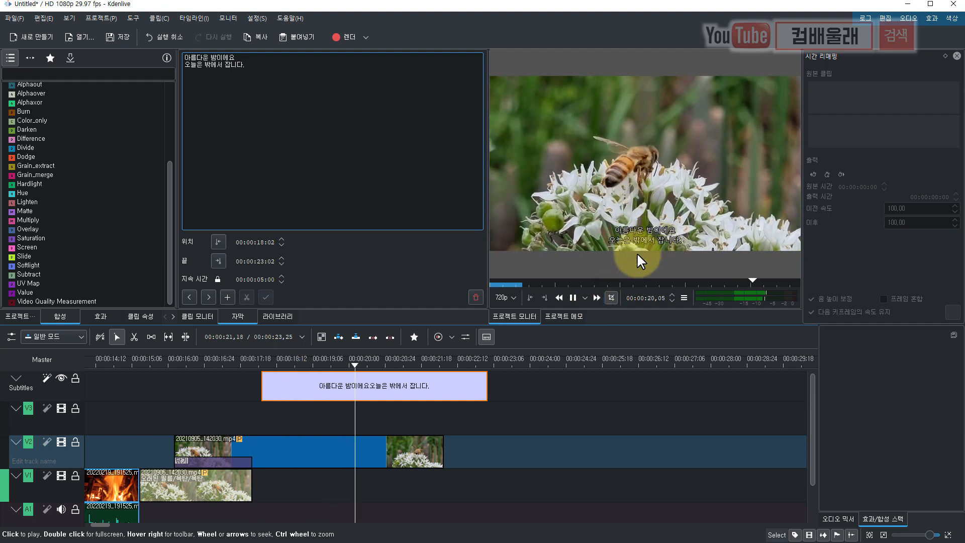
left_click(660, 227)
left_click(373, 364)
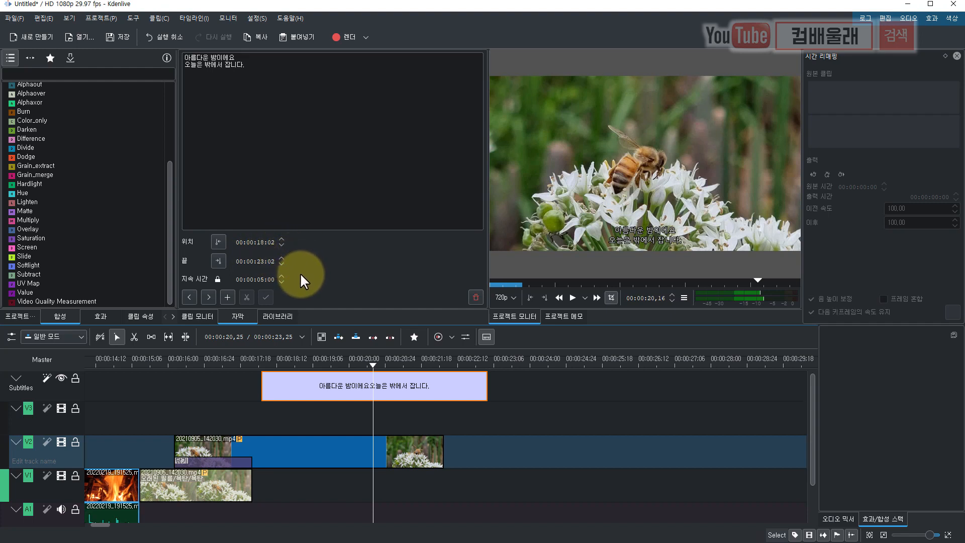
Shorten the subtitle so it ends at 00:00:21:01, and play the timeline past its end
left_click_drag(487, 388, 393, 386)
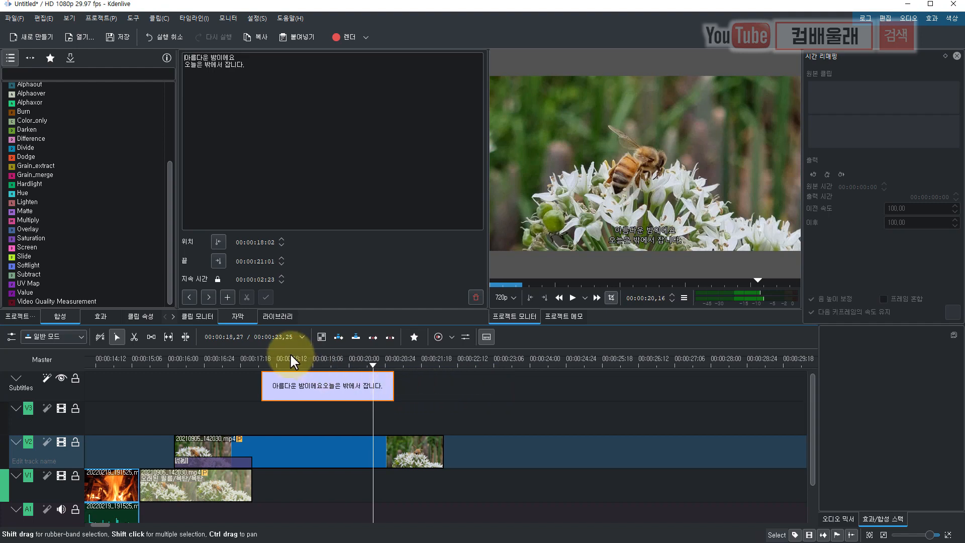
key("space")
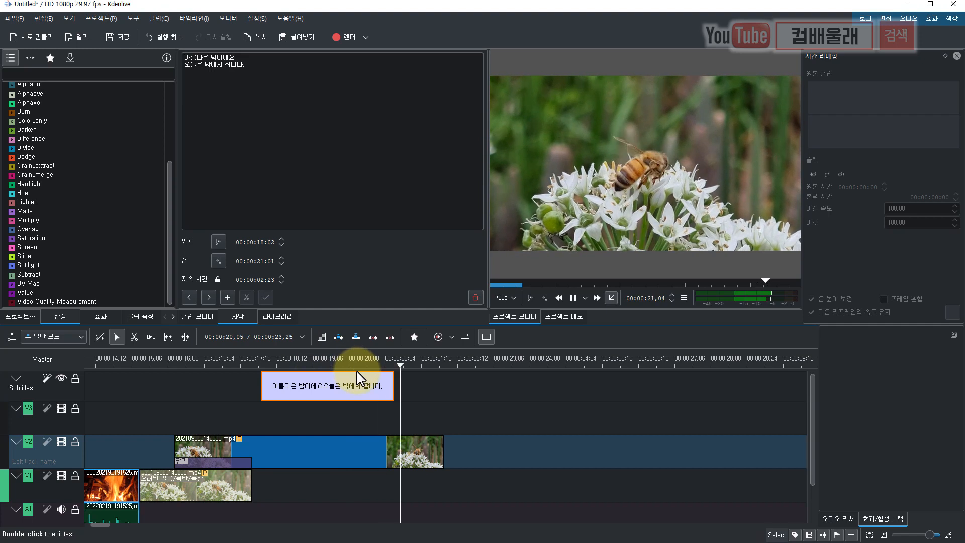
key("space")
Reposition and trim the subtitle to run from 00:00:16:15 to 00:00:19:00, and check frames within it
left_click_drag(393, 391, 251, 392)
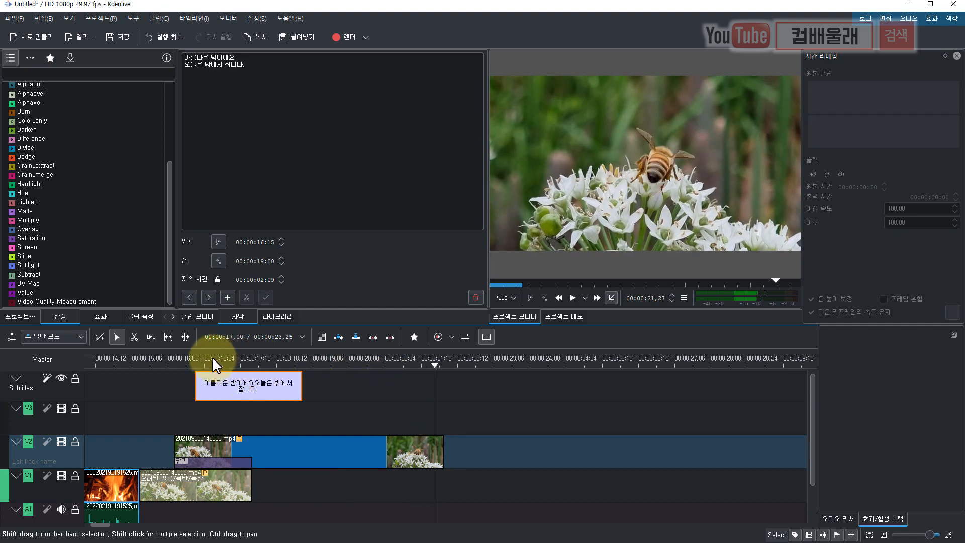
left_click(212, 357)
left_click(252, 362)
Add a second subtitle at 00:00:19:00 and replace its text with "안녕하세요 케이덴라이브 강의 중입니다."
left_click(300, 361)
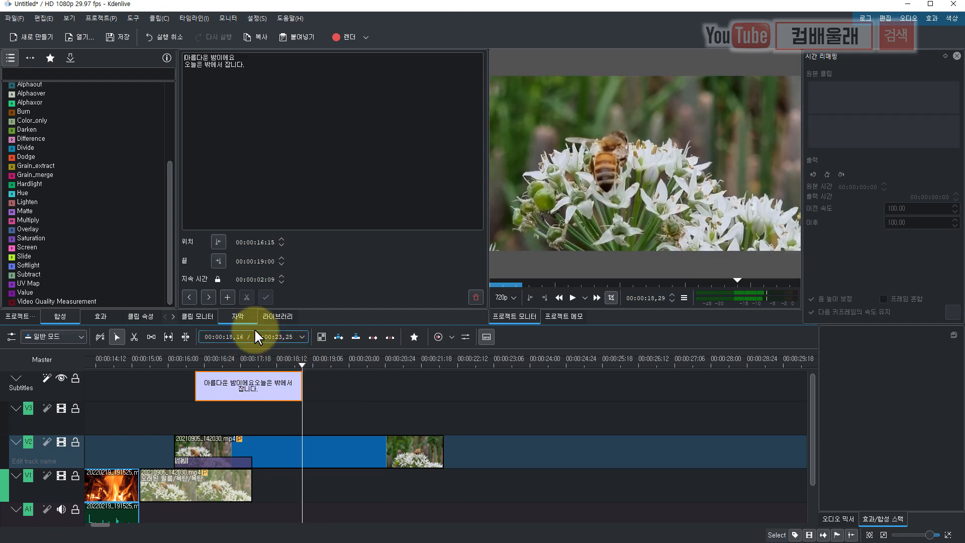
left_click(227, 296)
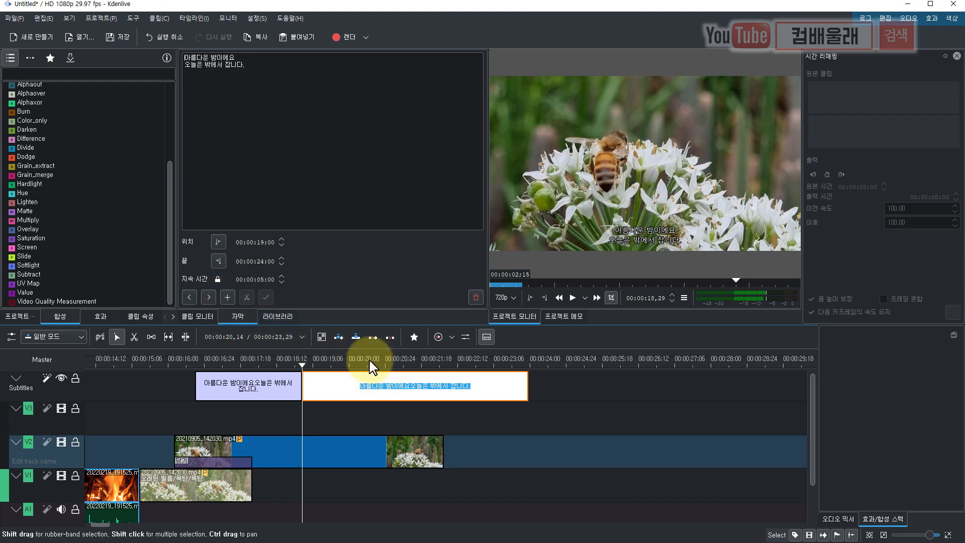
left_click_drag(348, 356, 387, 384)
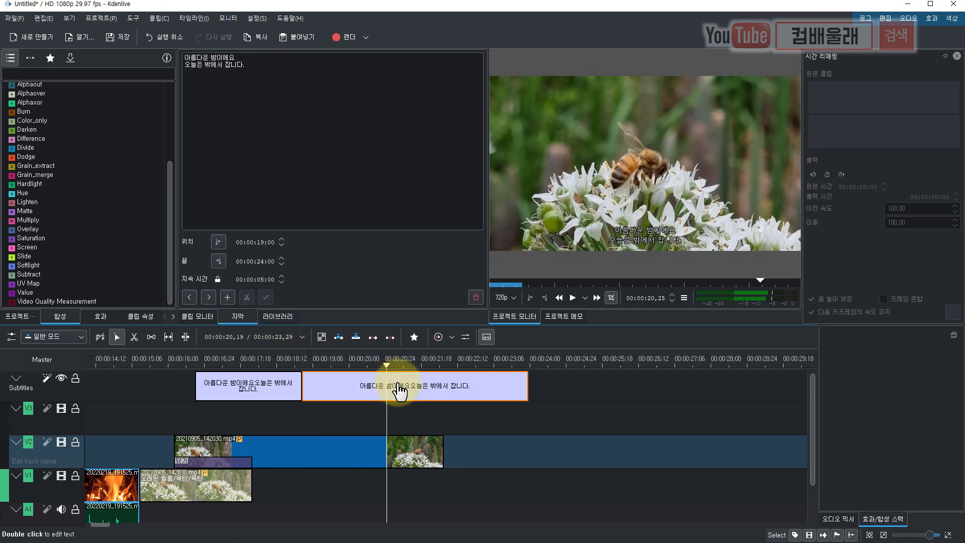
left_click(241, 83)
left_click_drag(251, 69, 198, 47)
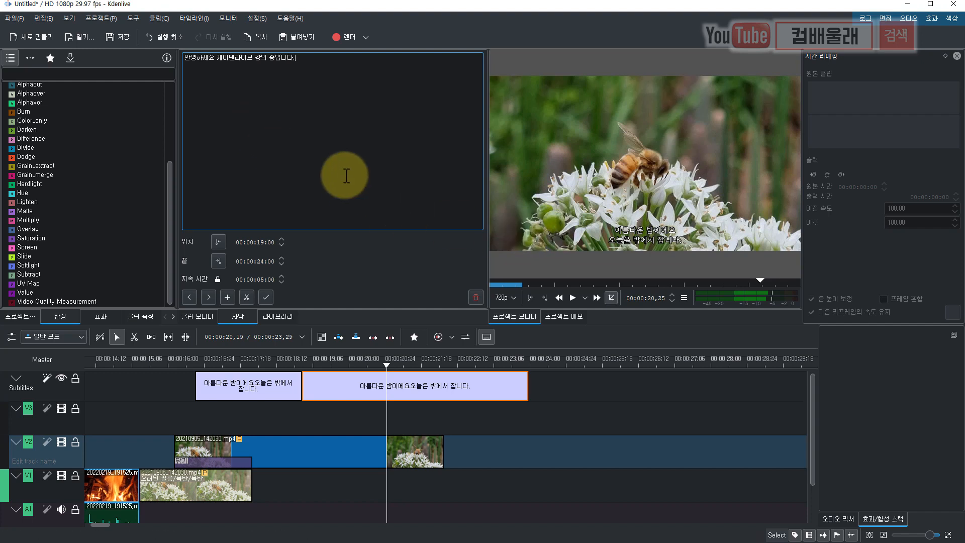
Play the timeline across the change from the first subtitle to the second
left_click(352, 365)
left_click_drag(354, 371, 253, 369)
key("space")
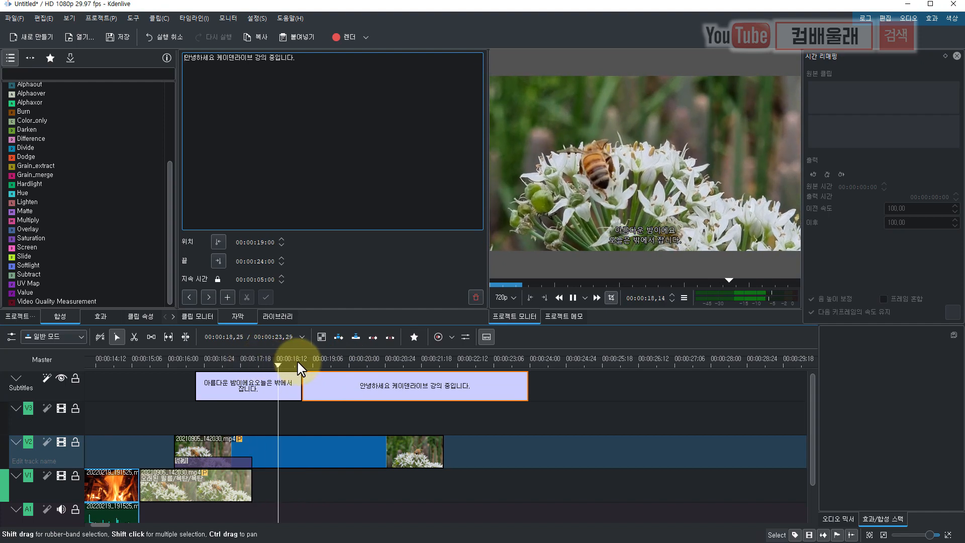
Shorten the second subtitle so it ends at 00:00:21:02, and play both subtitles in sequence
left_click_drag(527, 385, 397, 390)
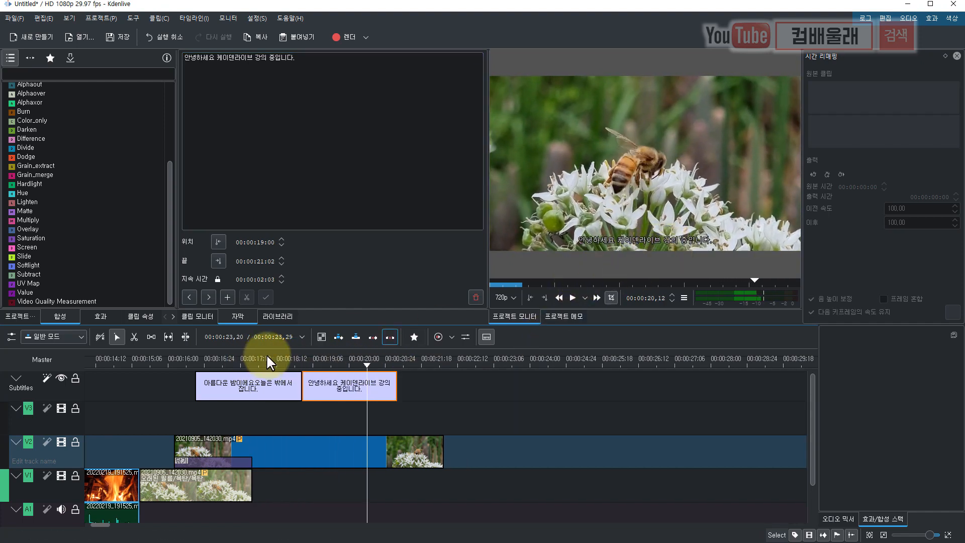
left_click(219, 356)
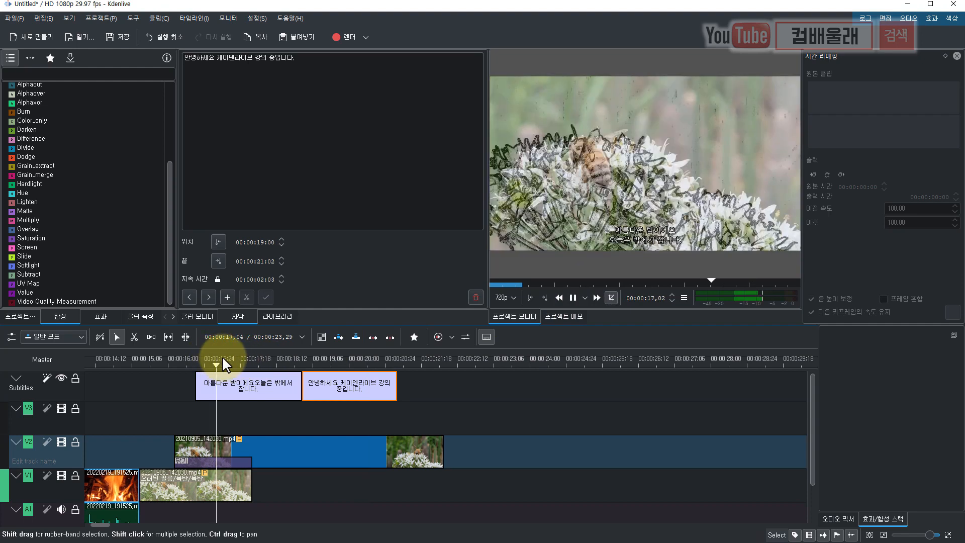
key("space")
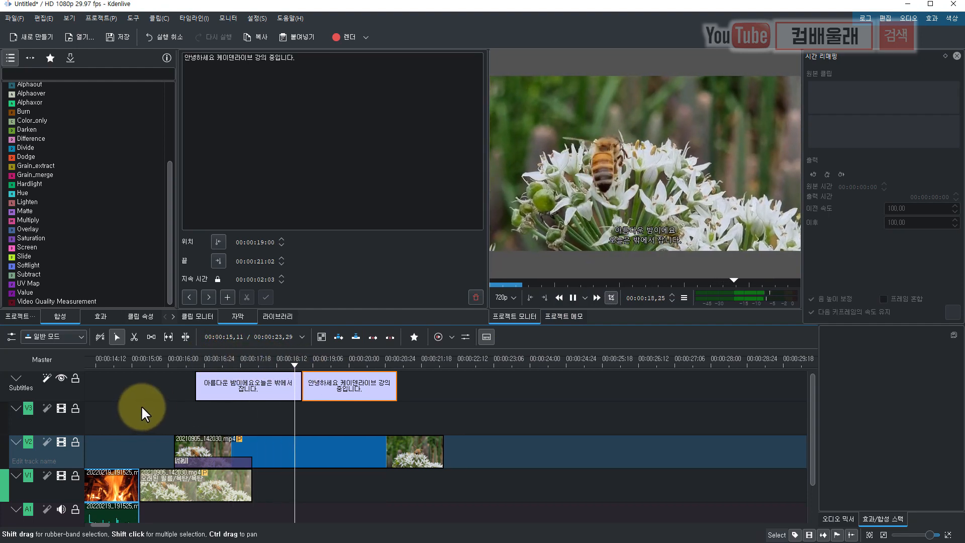
key("space")
left_click(320, 361)
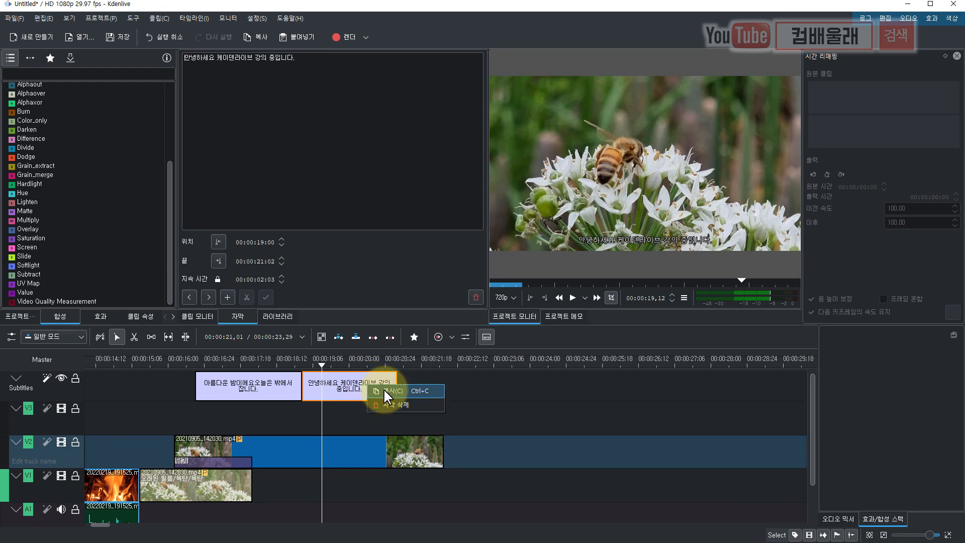
Copy the second subtitle and paste the duplicate after it on the subtitle track, starting at 00:00:21:11
left_click(387, 391)
left_click(406, 358)
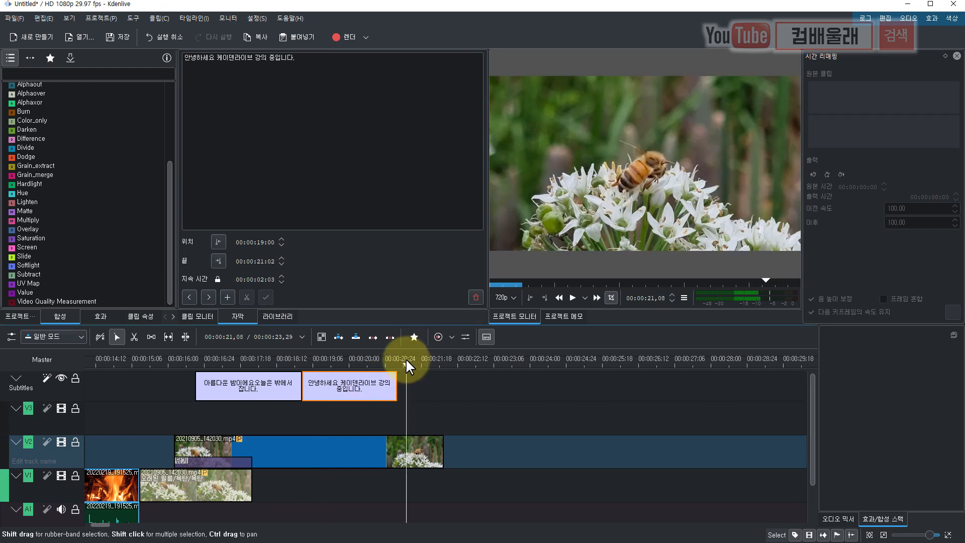
right_click(409, 377)
left_click(430, 385)
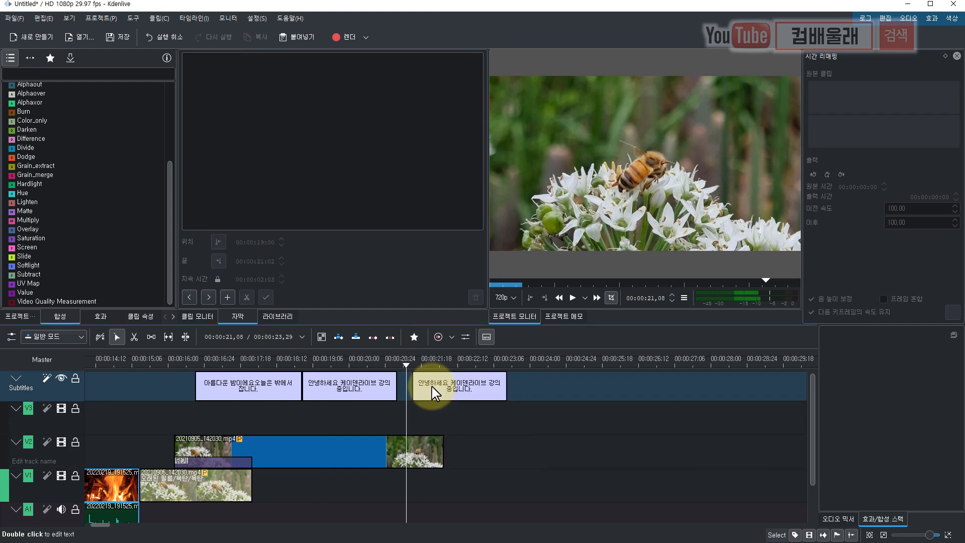
Replace the pasted subtitle's text with "글씨가 바뀔까요?" and apply it
left_click(437, 357)
type("글씨가 바")
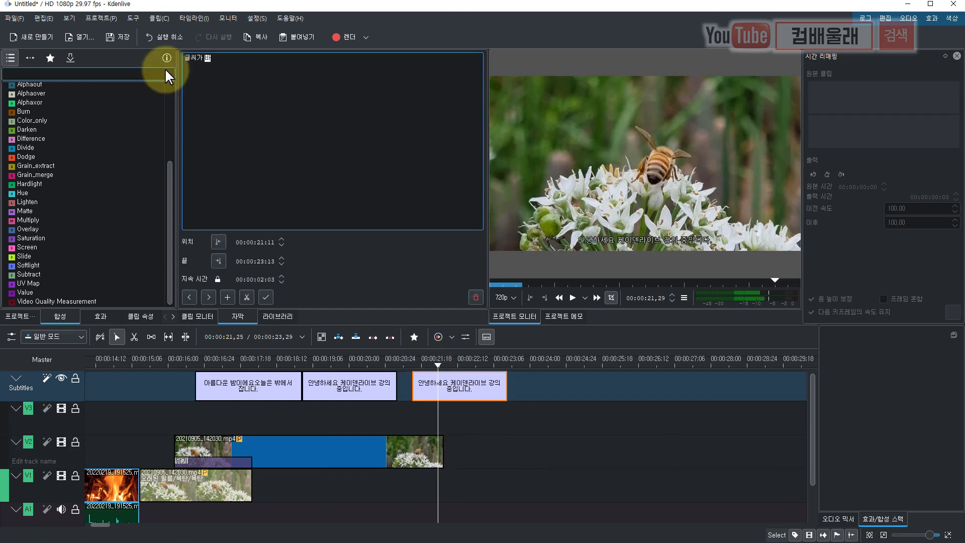
type("뀔때요?")
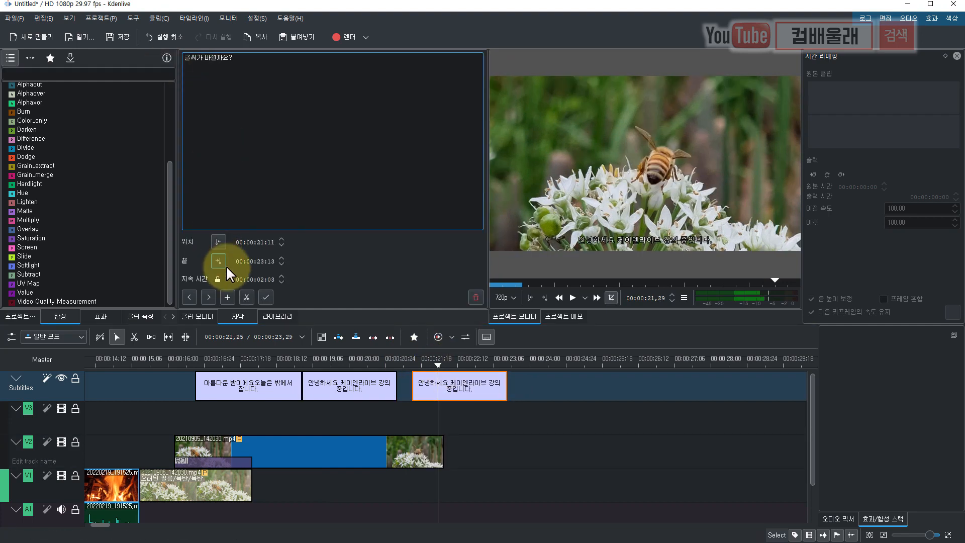
left_click(472, 384)
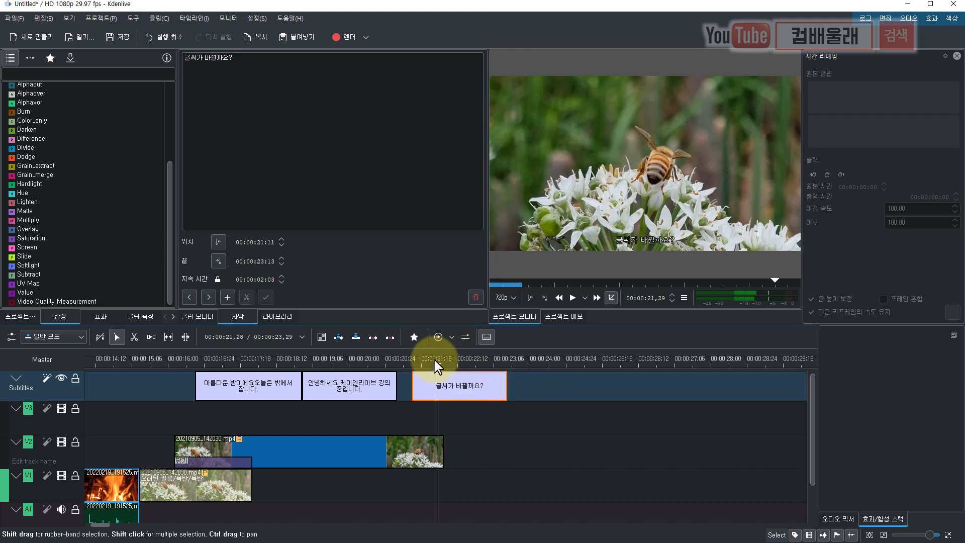
Move the third subtitle to start at 00:00:21:02, directly after the second, and play through the subtitles
left_click_drag(437, 369, 324, 364)
key("space")
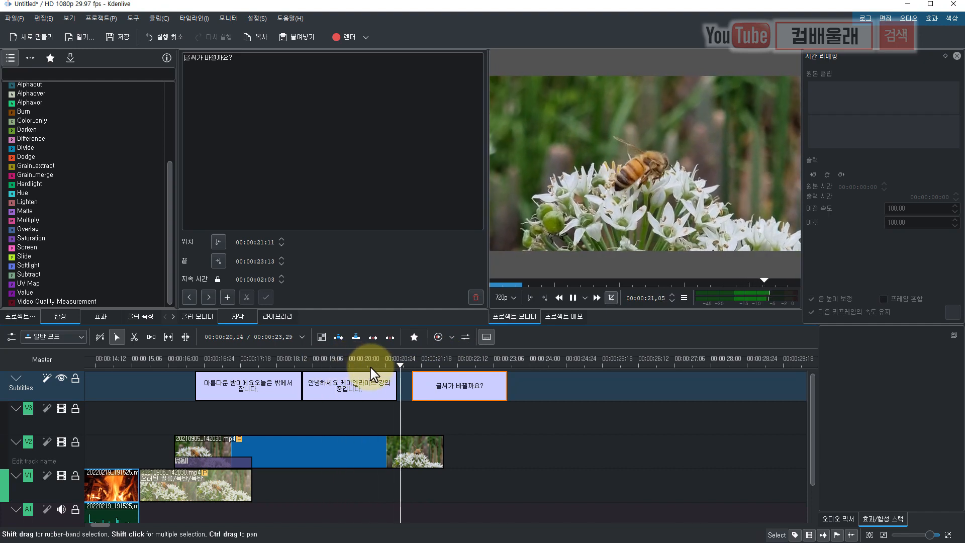
left_click_drag(439, 386, 423, 383)
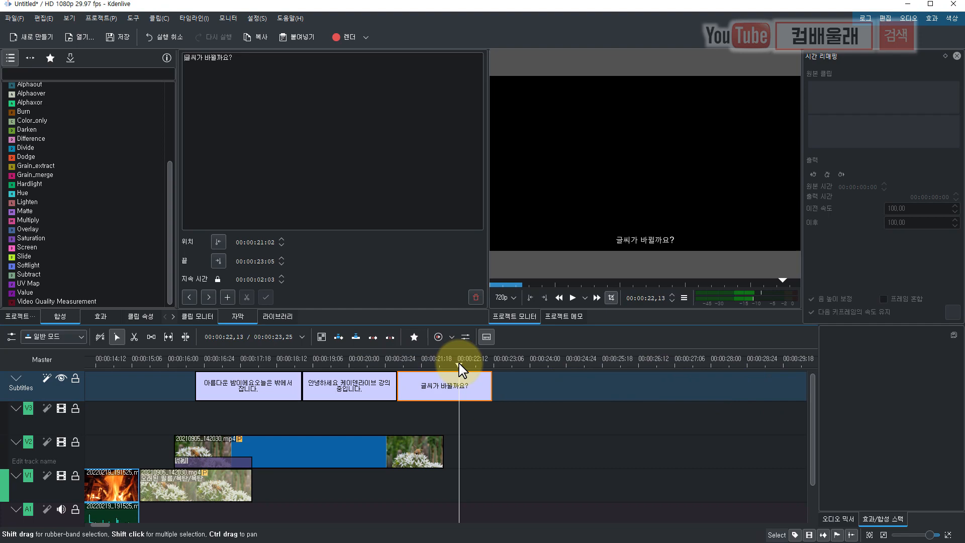
left_click(207, 365)
key("space")
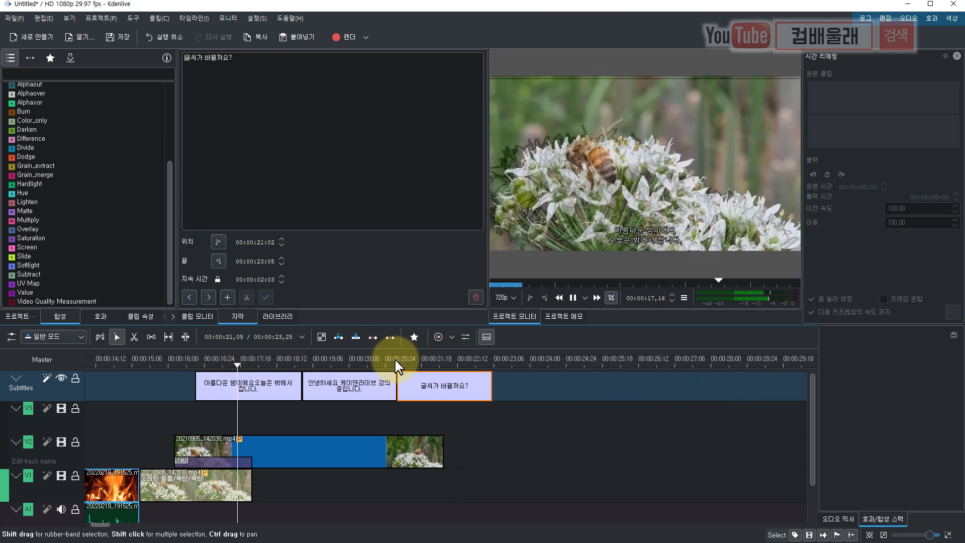
left_click(365, 354)
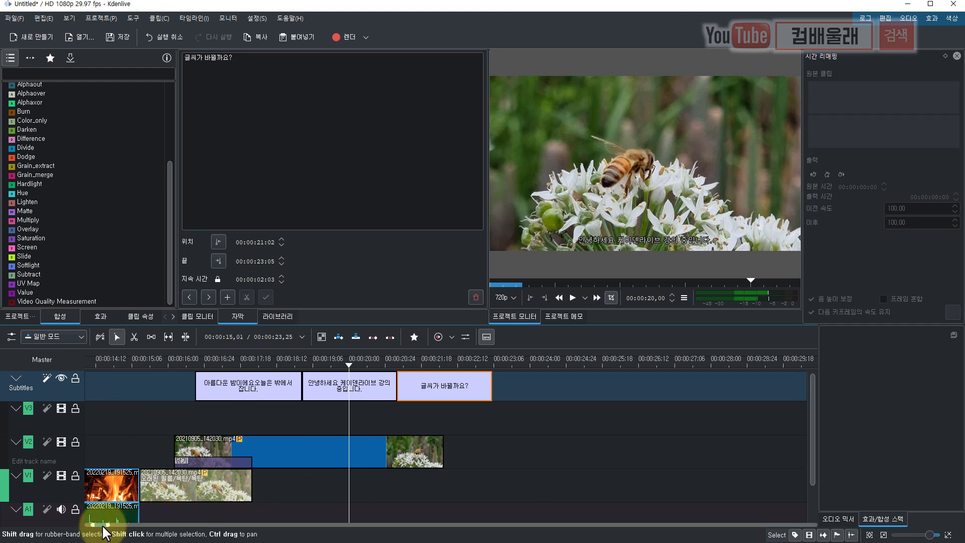
Shorten the "친절한 사람들" title clip on V3 to a duration of 00:00:02:02, and check its typewriter text
scroll(103, 528, "left", 5)
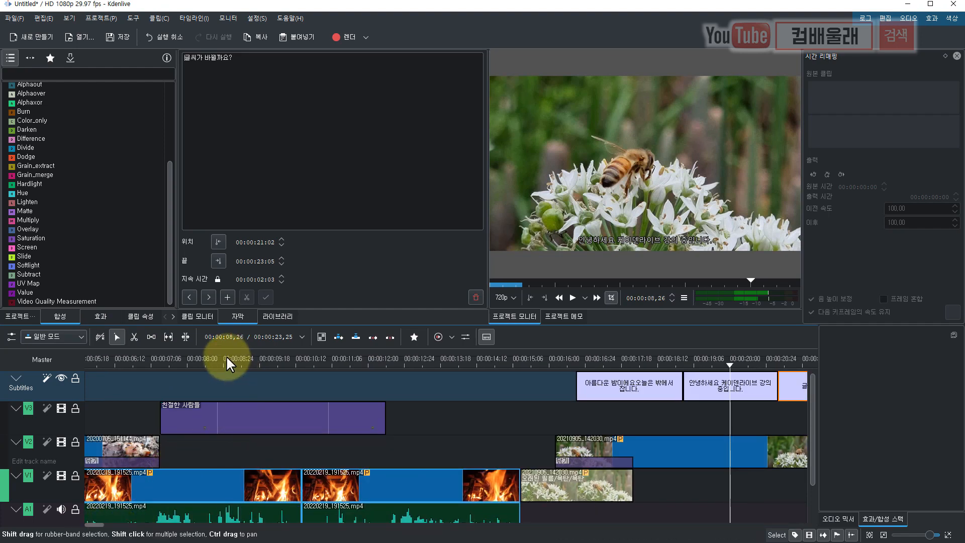
left_click(216, 416)
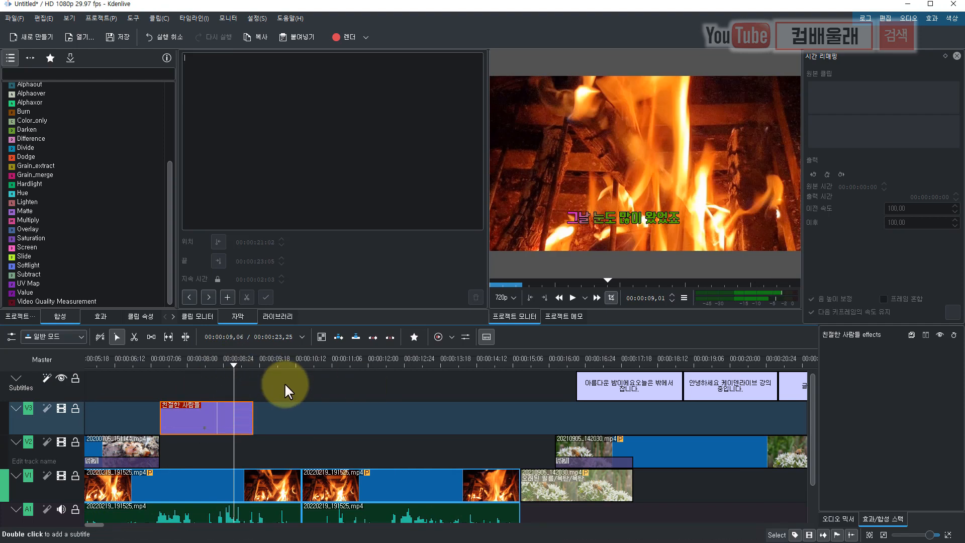
left_click_drag(235, 363, 172, 378)
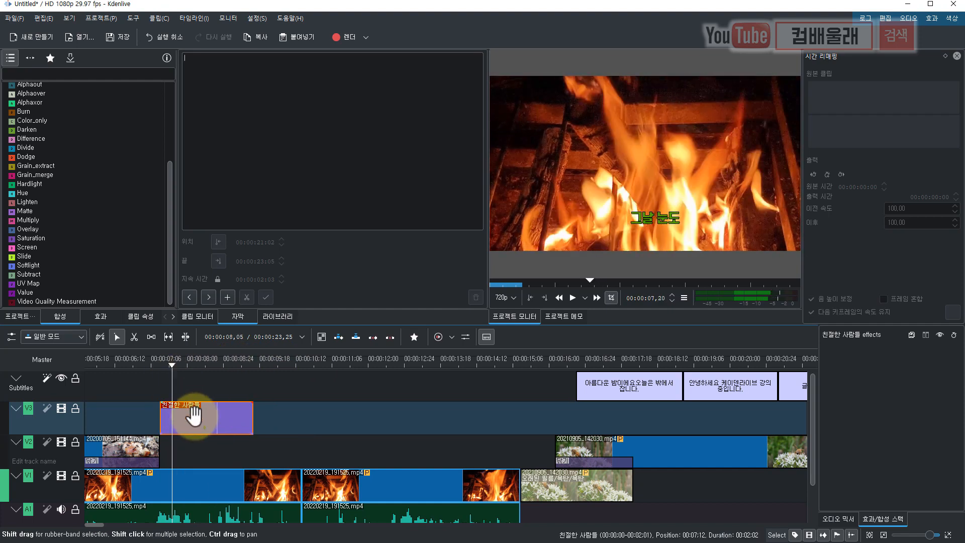
Copy the shortened "친절한 사람들" title clip and paste it on V3 at 00:00:09:23
right_click(196, 425)
left_click(194, 422)
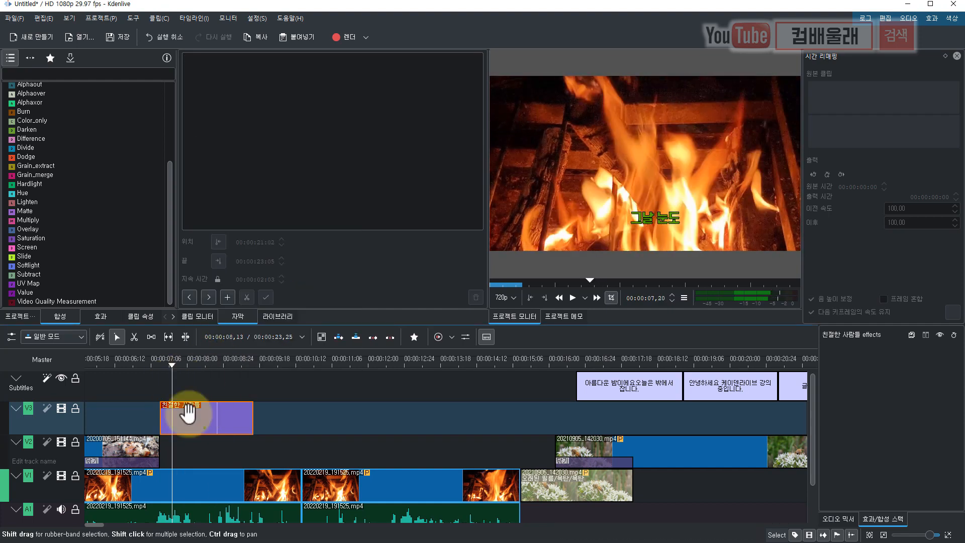
left_click(23, 317)
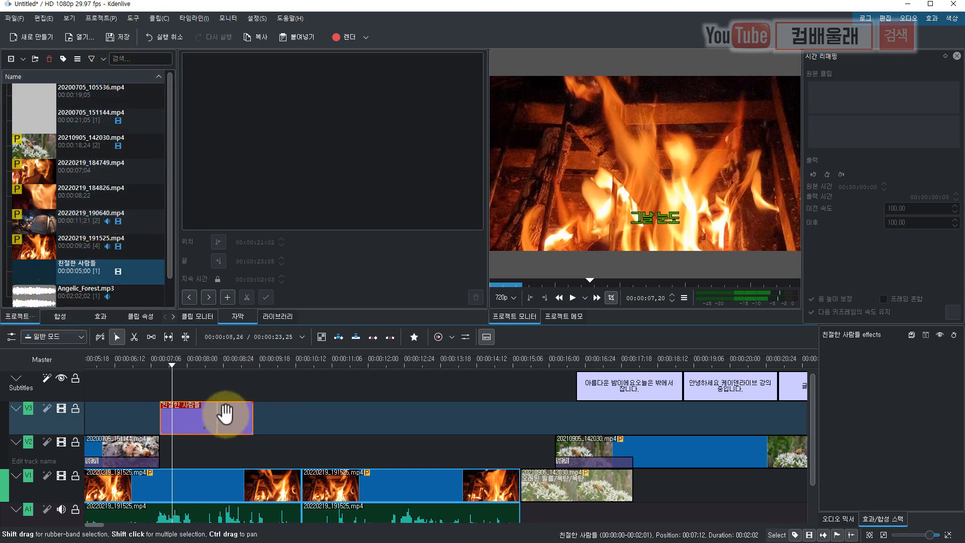
right_click(209, 424)
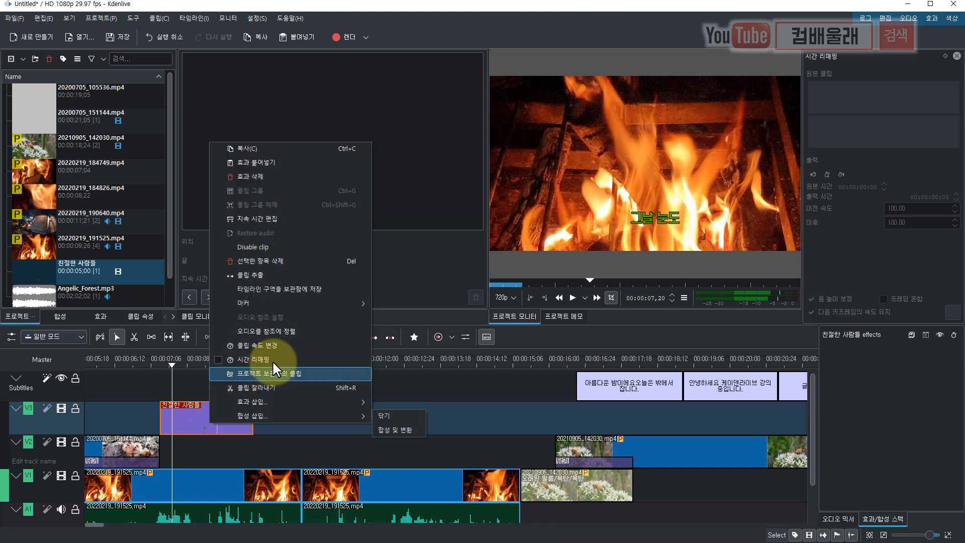
left_click(246, 149)
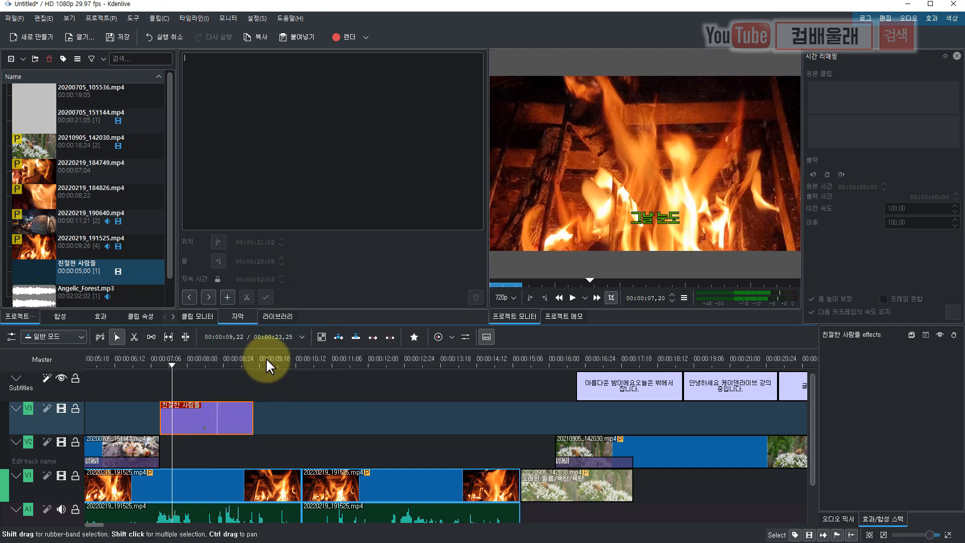
left_click(266, 360)
key("ctrl+v")
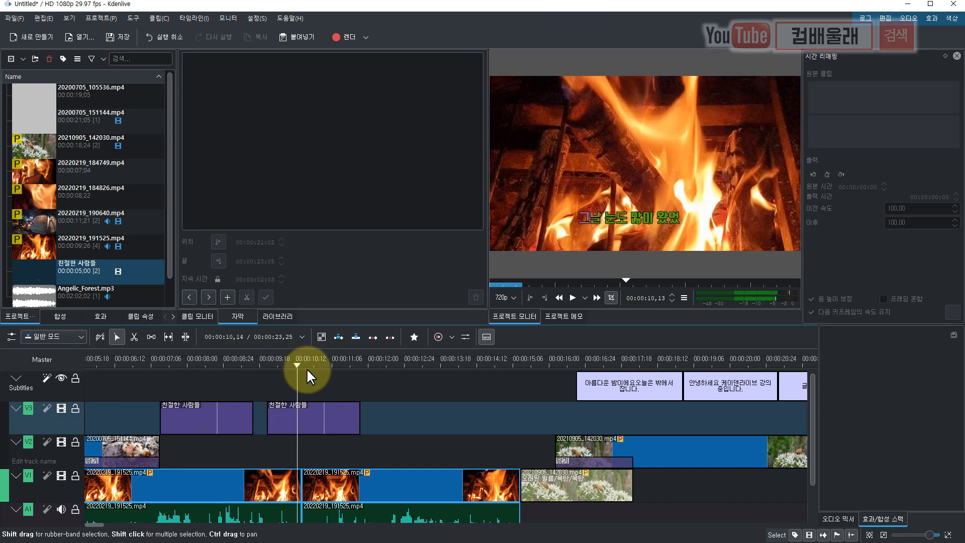
Compare frames within the original and the pasted title clips
left_click(196, 358)
key("Left")
key("Left")
key("Left")
key("Left")
key("Left")
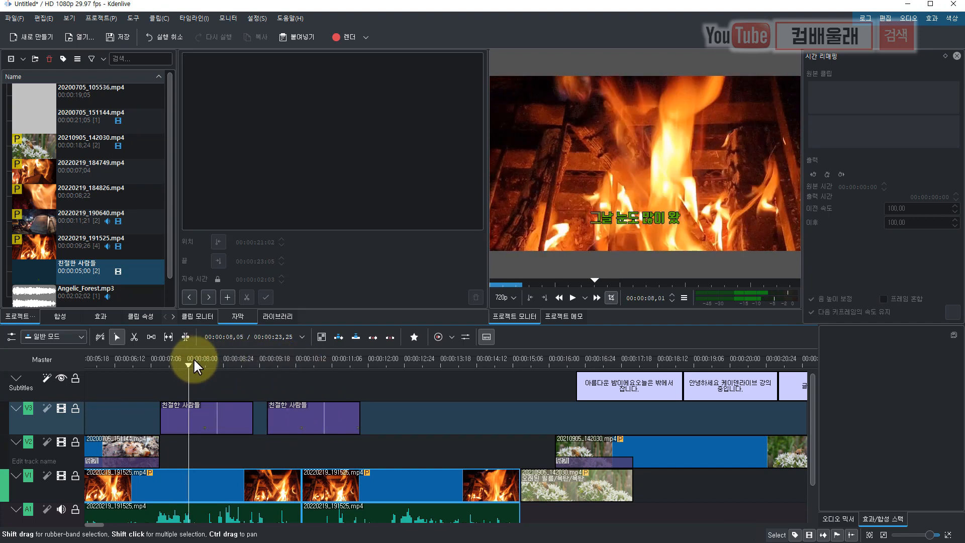
left_click(298, 360)
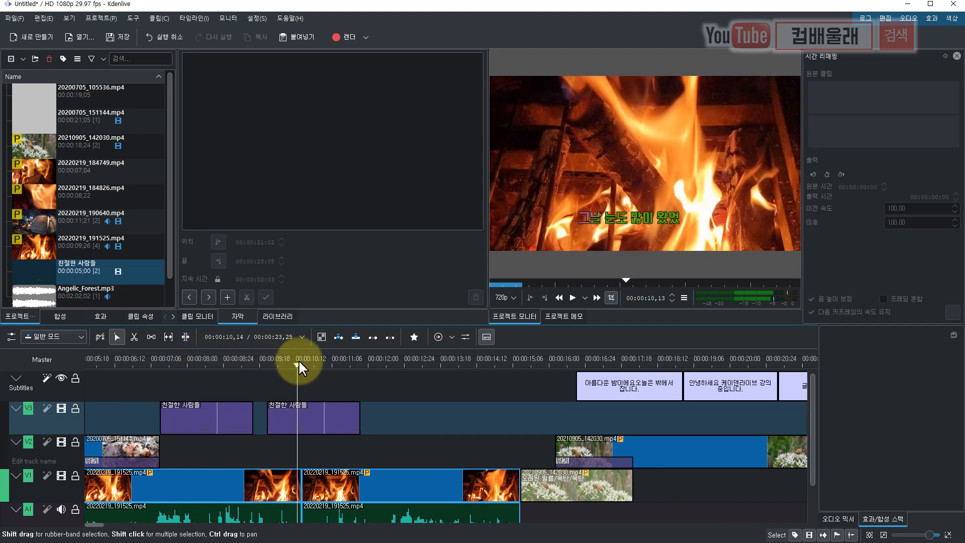
Change the pasted title clip's text to "참좋은 사람들이 모였어요" and update the title
left_click(312, 420)
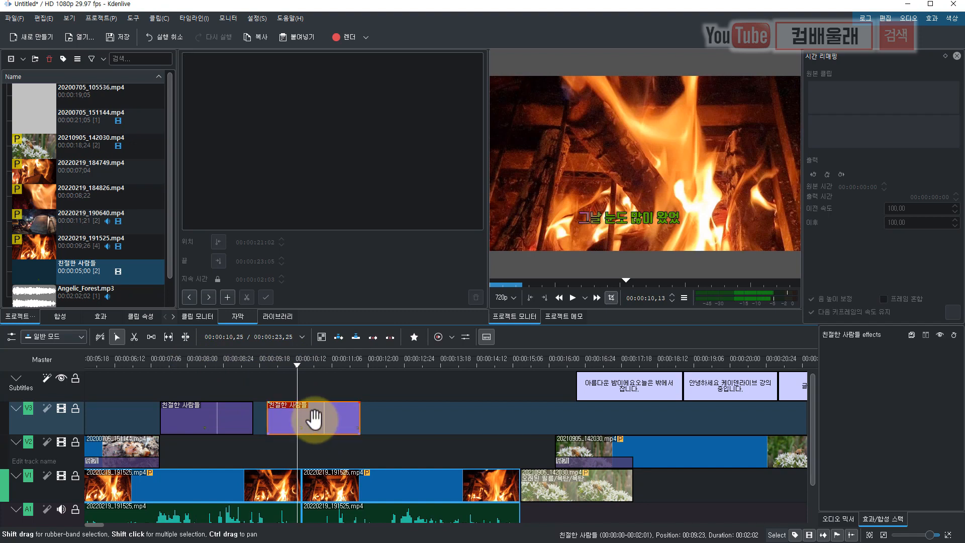
double_click(314, 420)
left_click(387, 321)
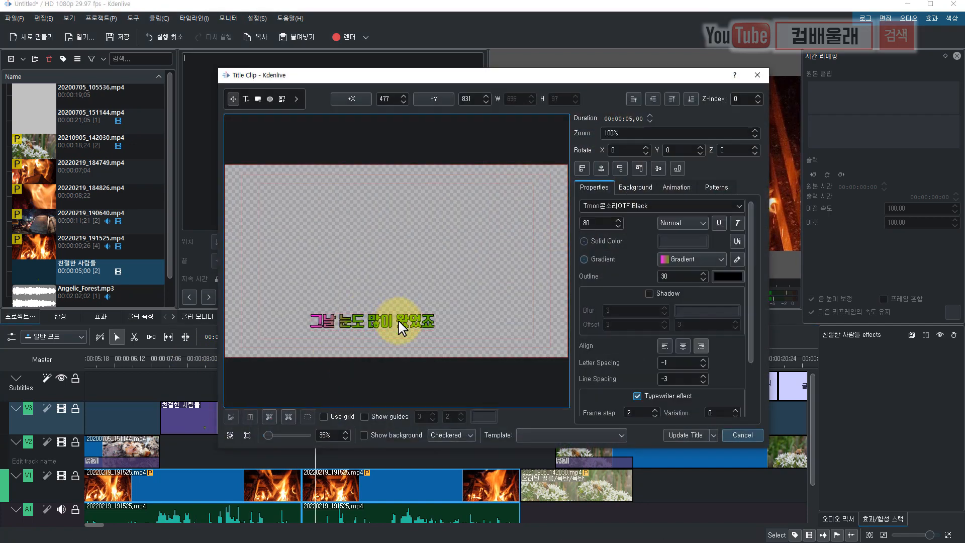
type("참좋은 사람들이 모였어요")
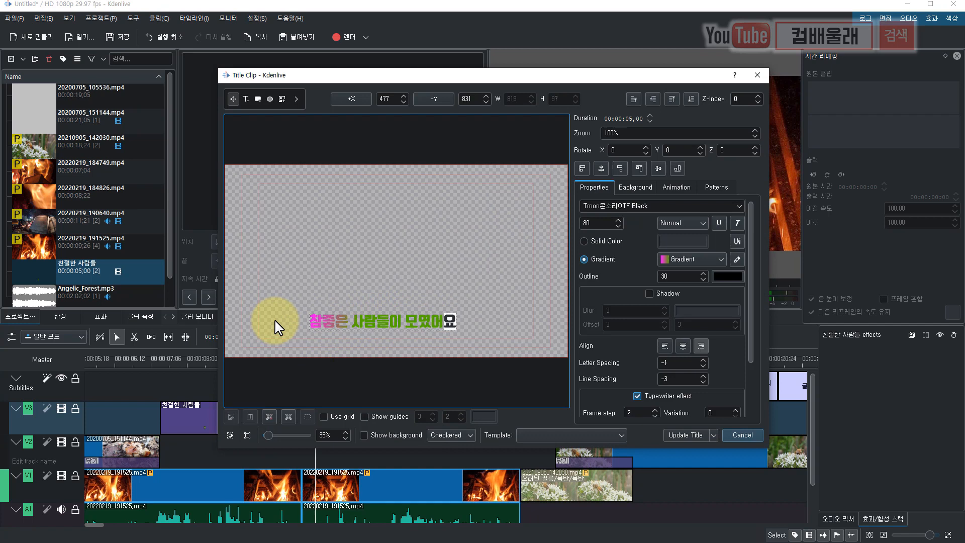
left_click(686, 438)
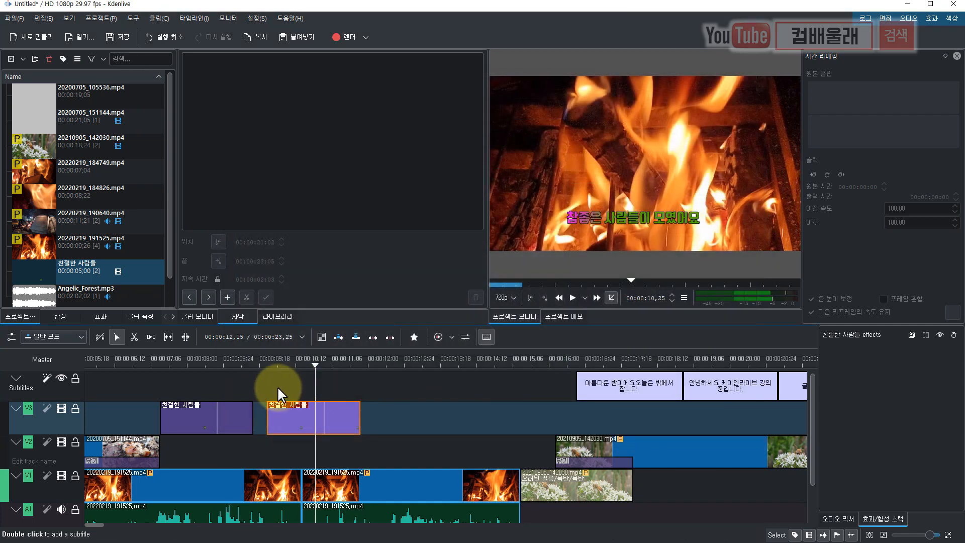
Scrub and play the pasted and original title clips to compare their displayed text
left_click(278, 384)
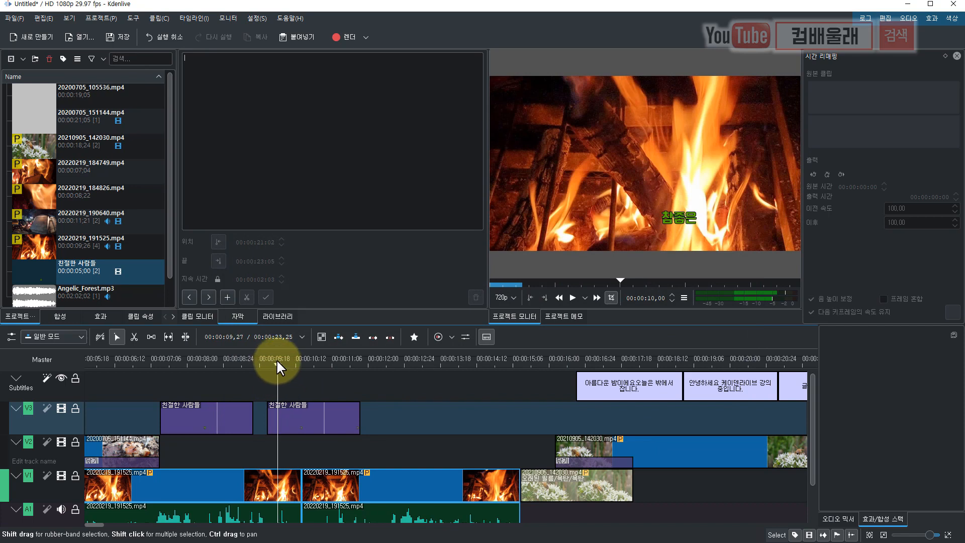
left_click_drag(280, 363, 207, 364)
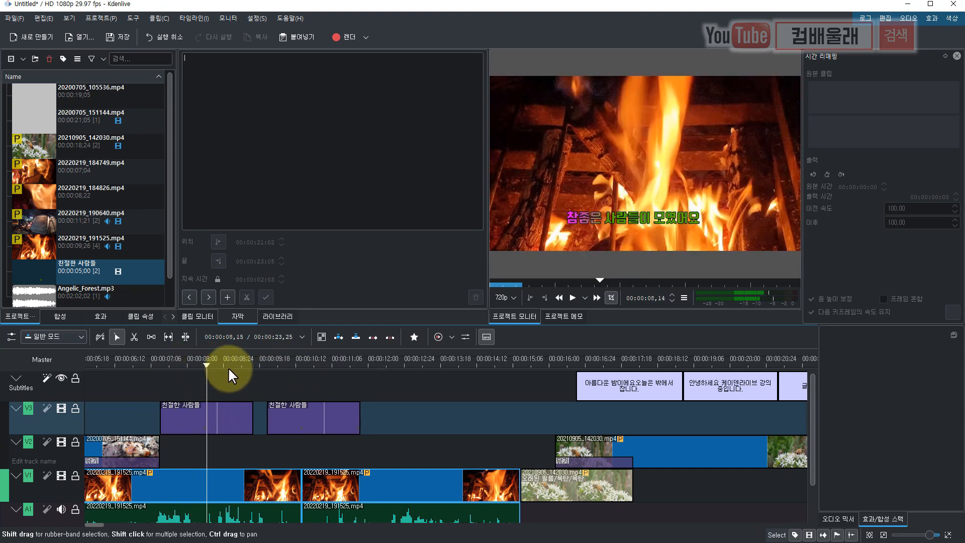
key("space")
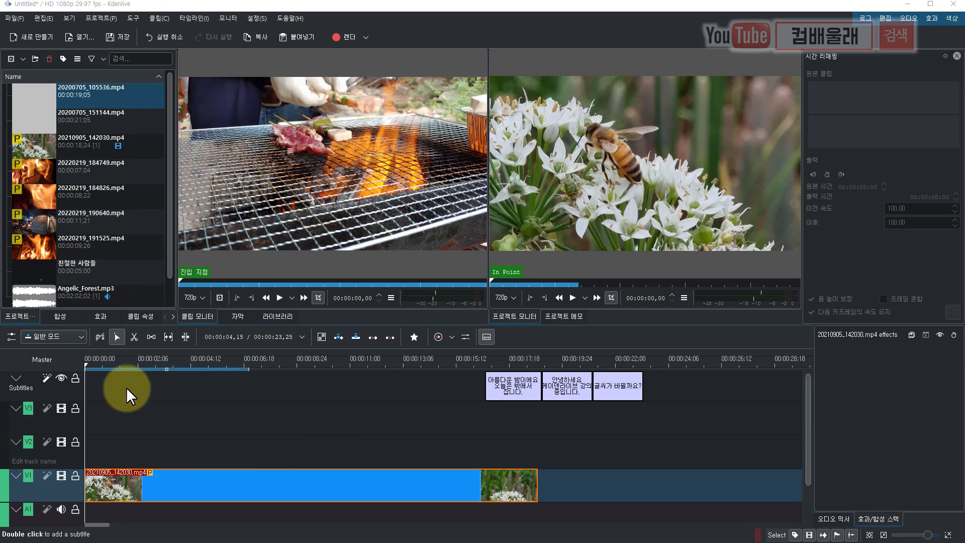
Split the 20210905_142030.mp4 clip on V1 into three parts at 00:00:03:18 and 00:00:07:20
left_click(95, 361)
left_click_drag(94, 362, 172, 363)
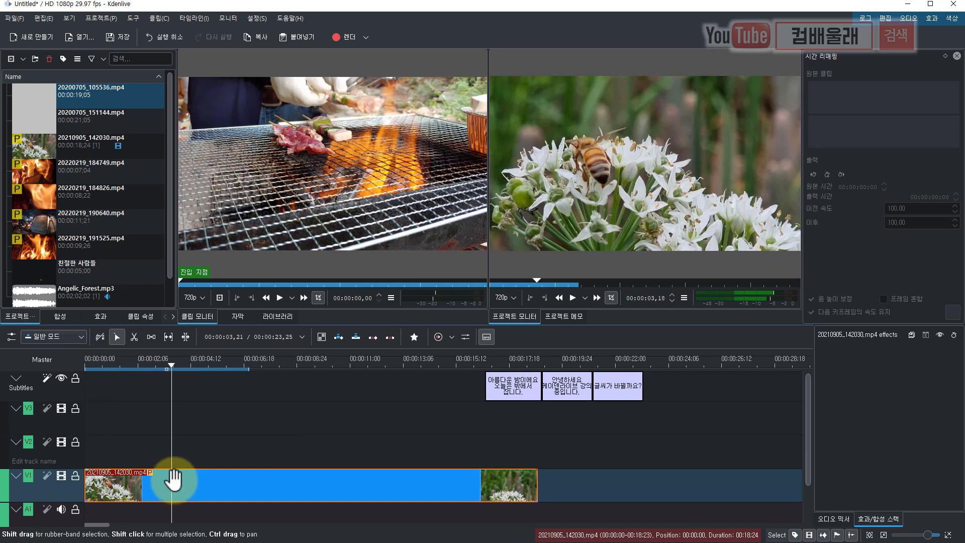
key("x")
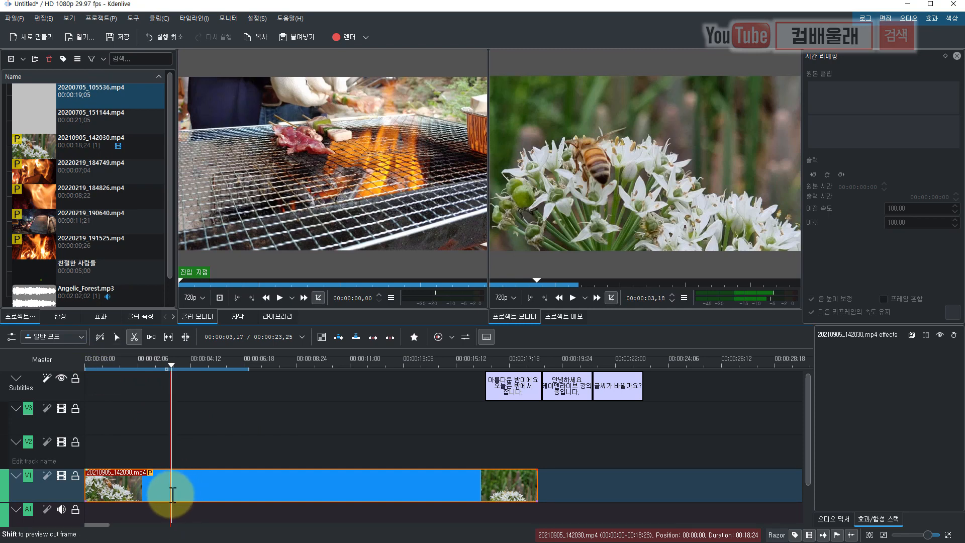
left_click(171, 494)
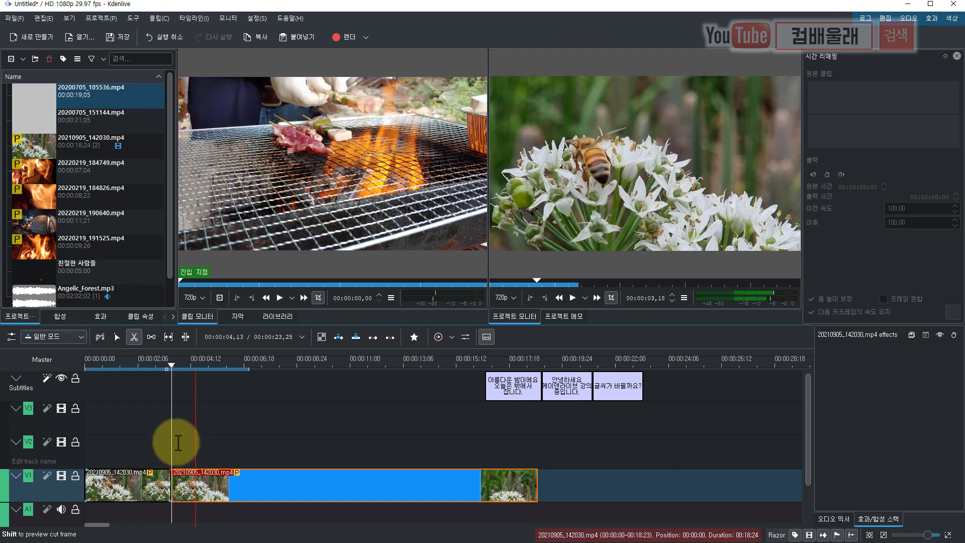
key("s")
Change the playback speed of the first flower clip part on V1 to 854.06%
left_click(127, 484)
right_click(133, 484)
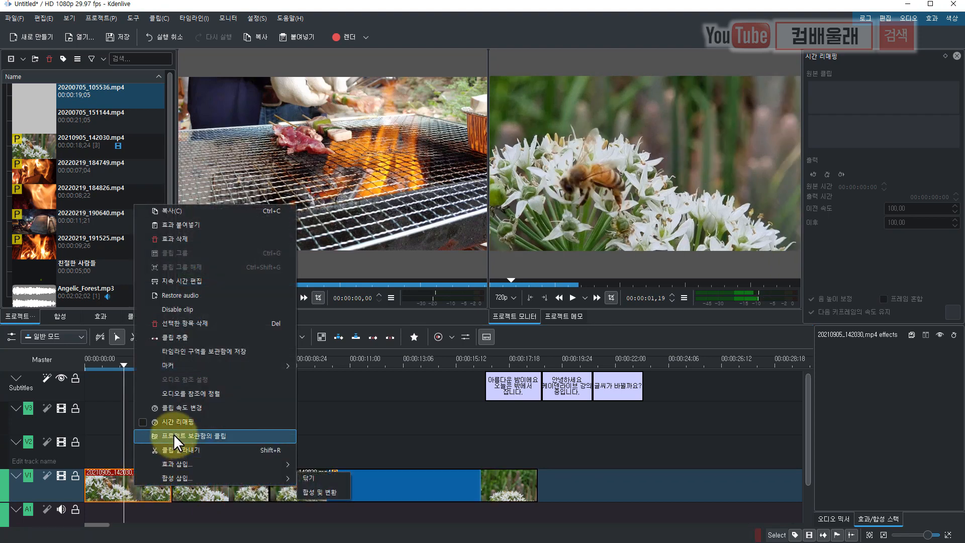
left_click(185, 407)
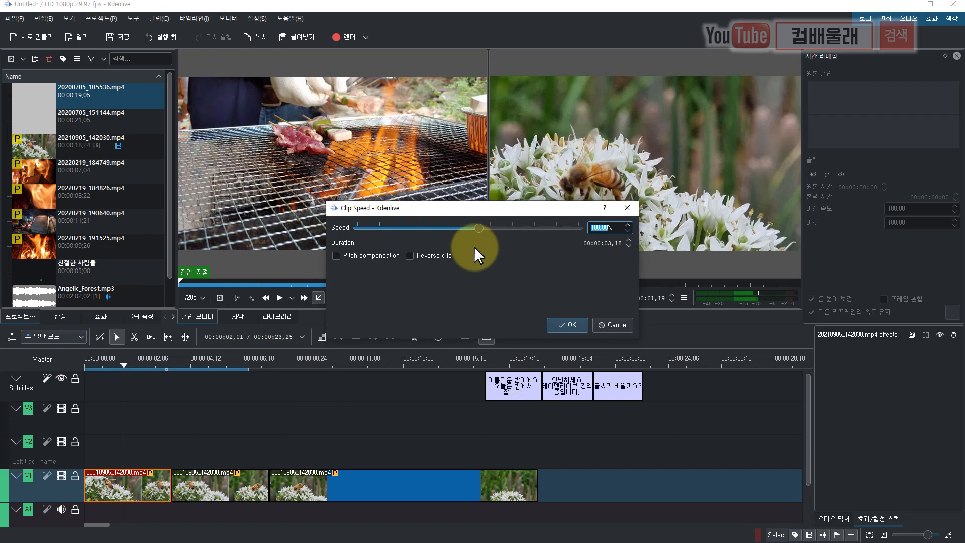
left_click_drag(478, 229, 536, 234)
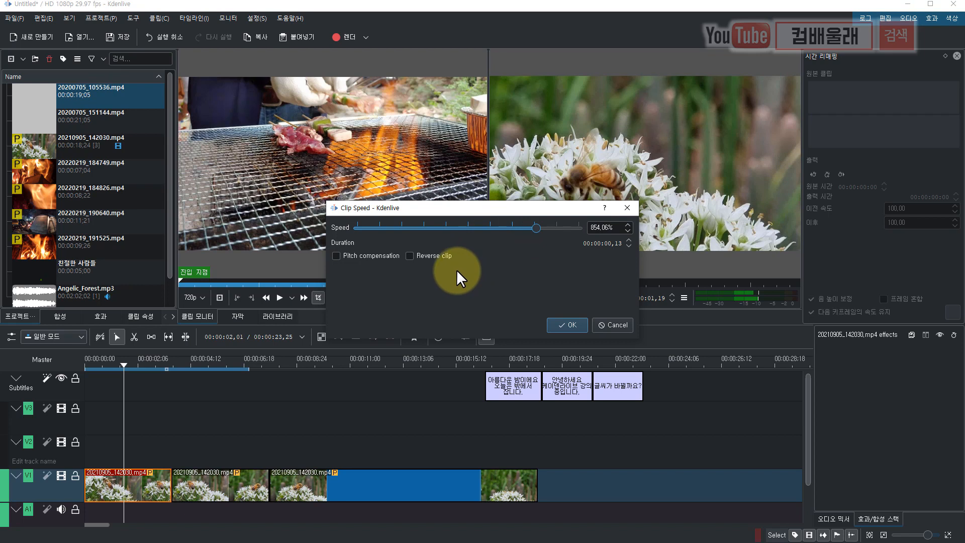
left_click(574, 324)
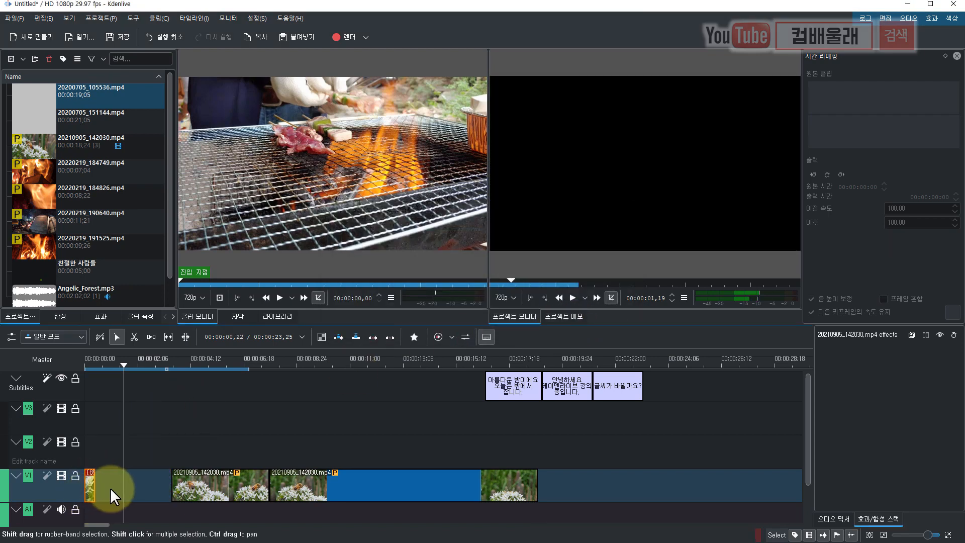
Play the timeline from the start to review the accelerated first part, and undo its speed change
left_click(123, 362)
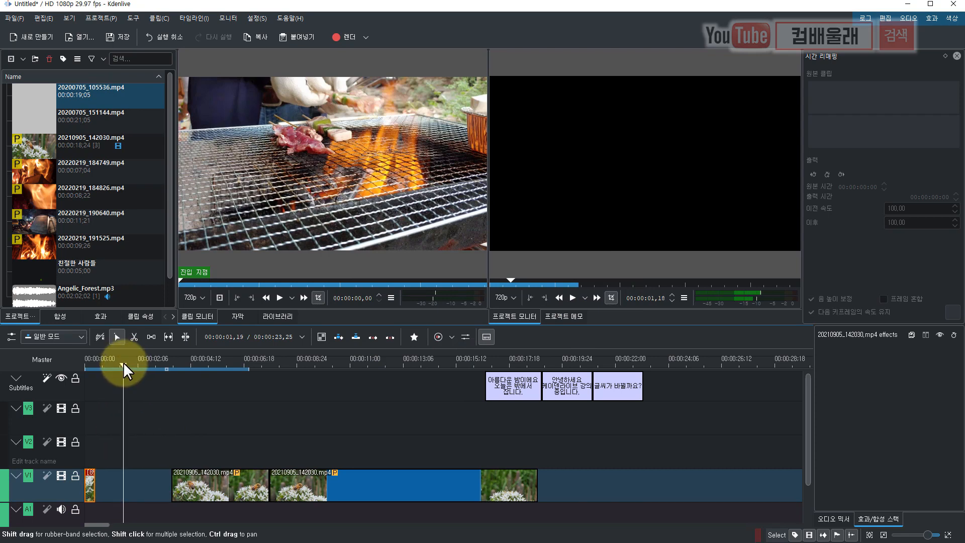
left_click_drag(122, 362, 74, 381)
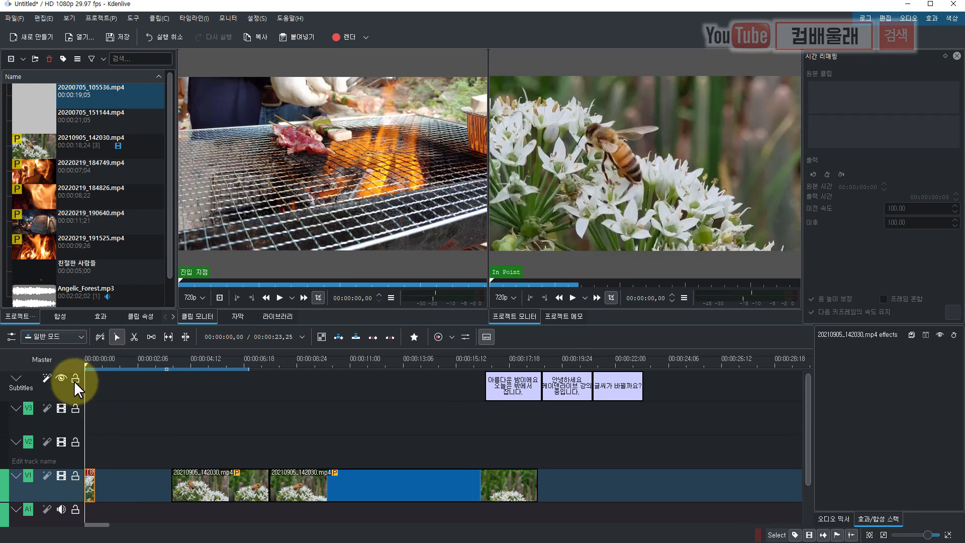
key("space")
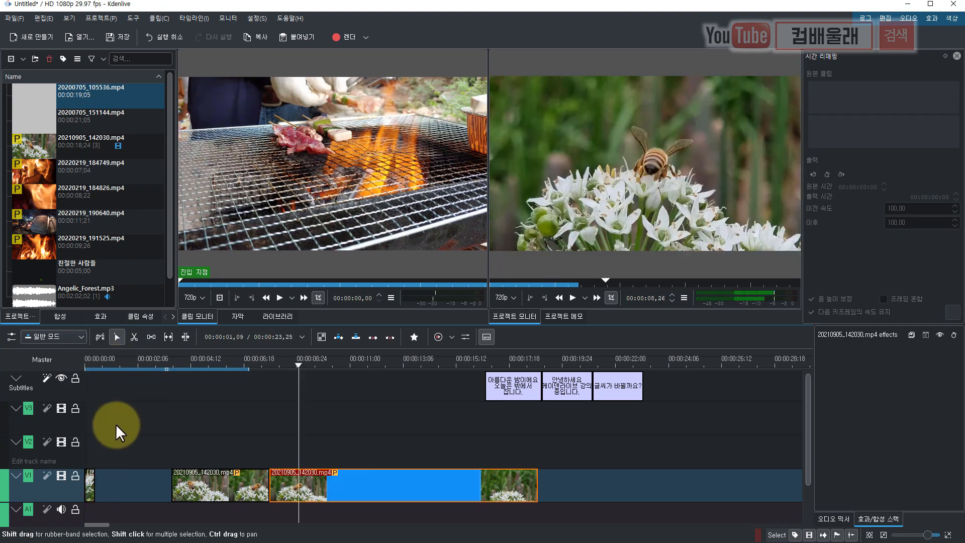
key("ctrl+z")
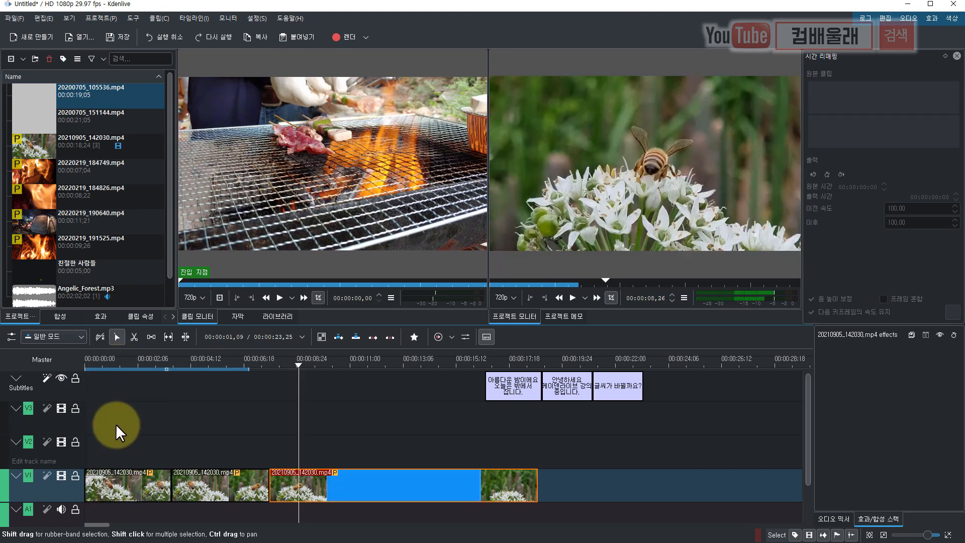
Set the clip speed of the third flower clip part on V1 to 400%
right_click(360, 481)
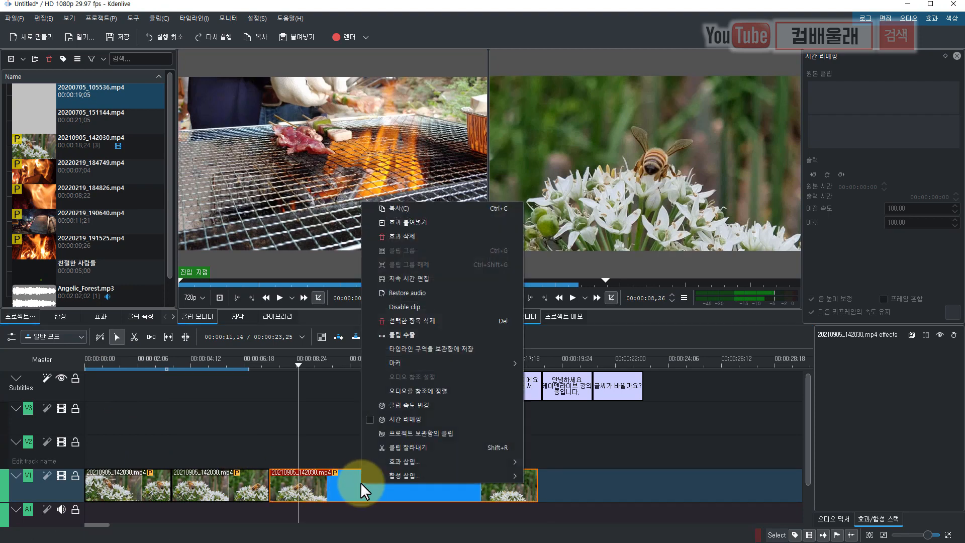
left_click(420, 402)
left_click_drag(479, 228, 516, 231)
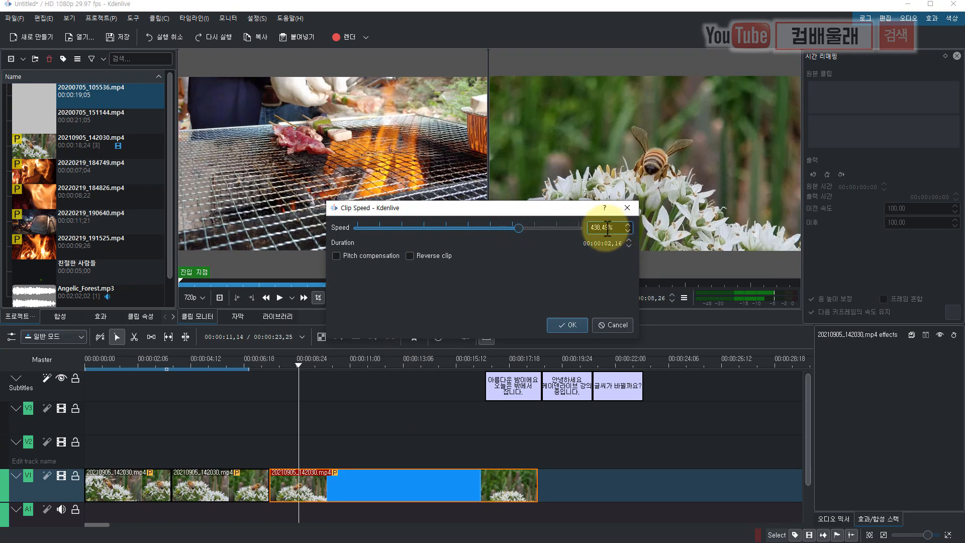
double_click(586, 227)
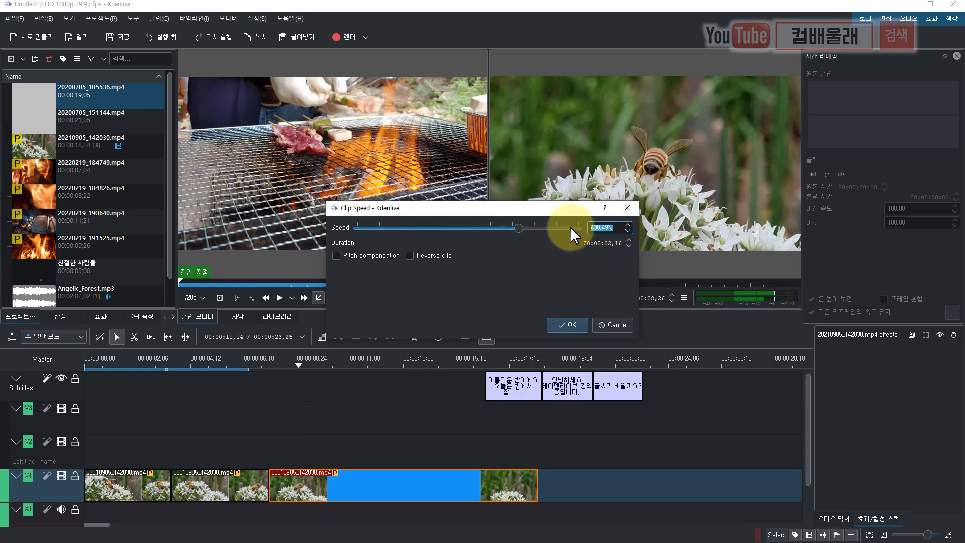
type("400")
key("Return")
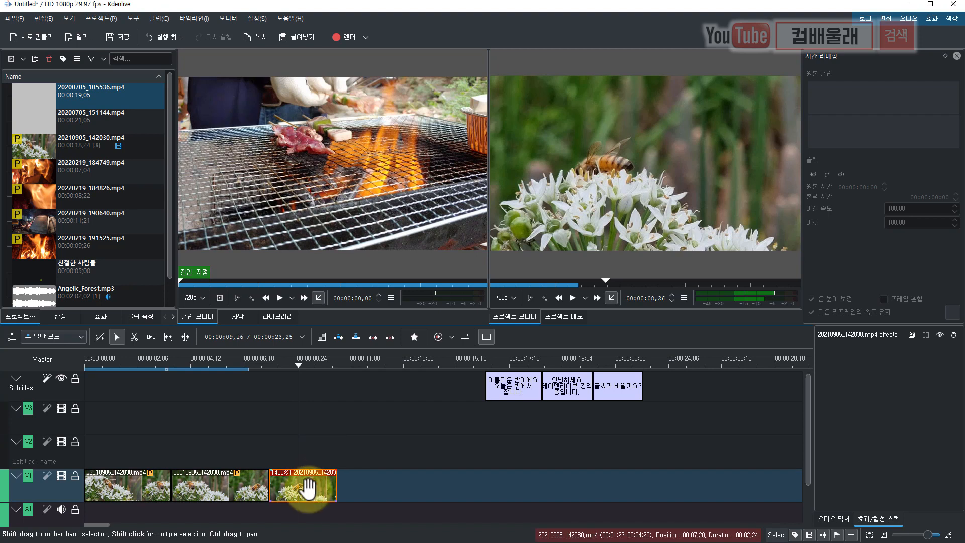
Play the 400% part alone and together with the preceding normal-speed part, and undo the speed change
left_click_drag(300, 362, 267, 383)
key("space")
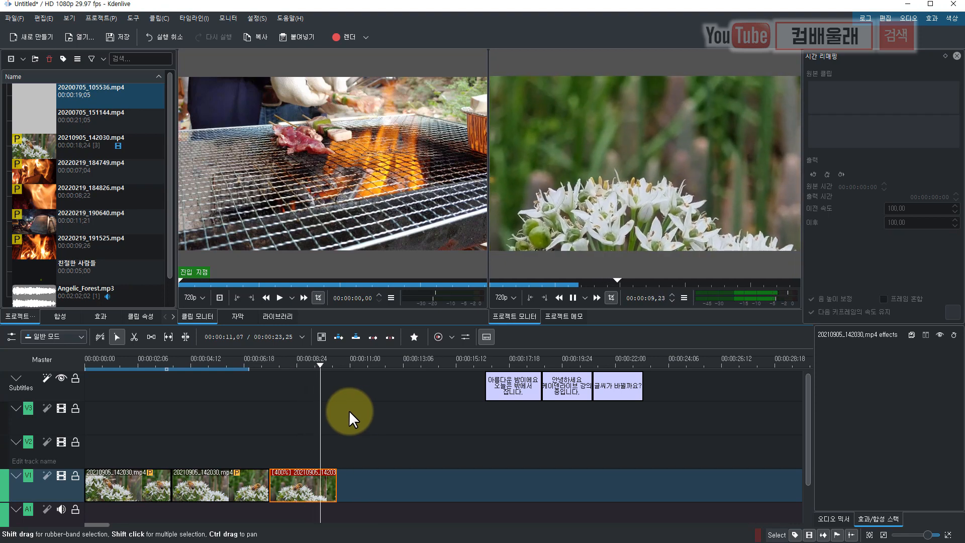
key("space")
left_click(223, 358)
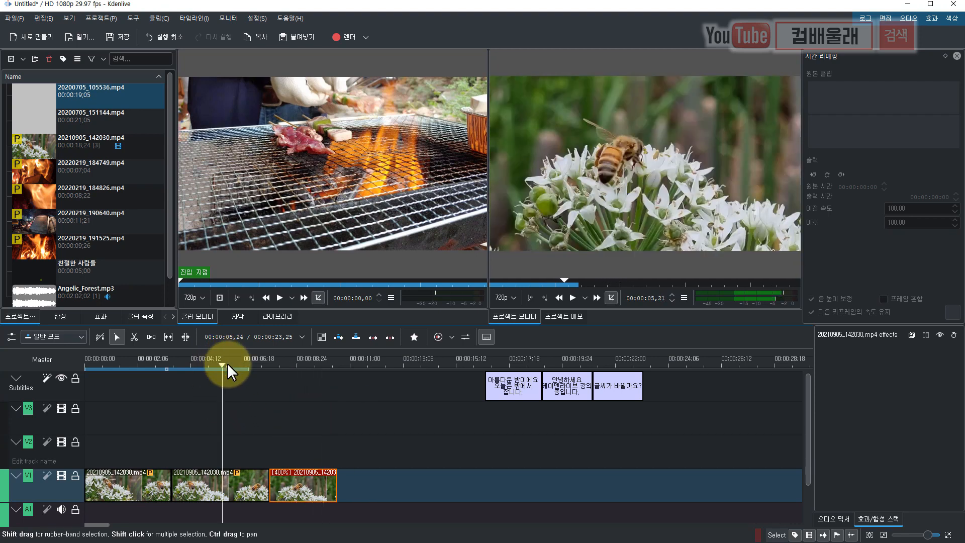
left_click(195, 367)
key("space")
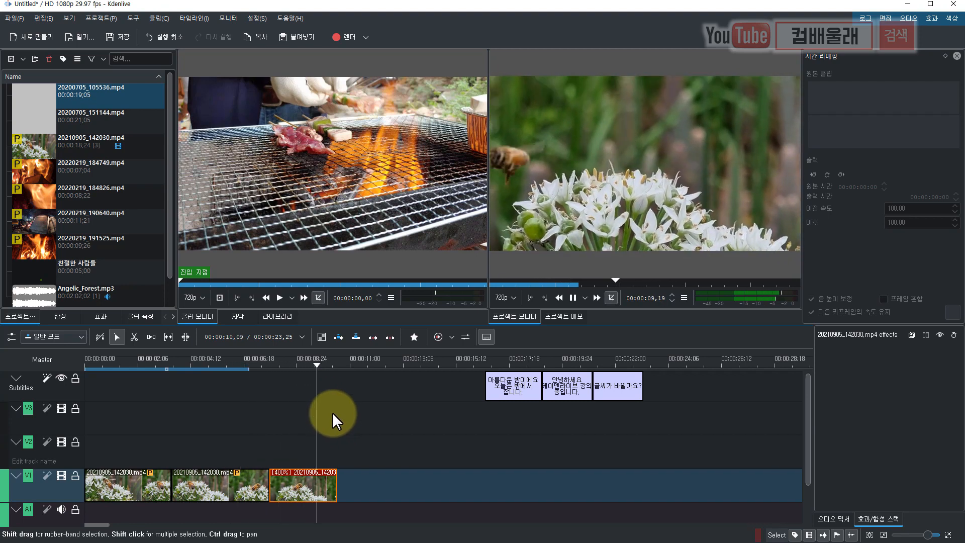
key("space")
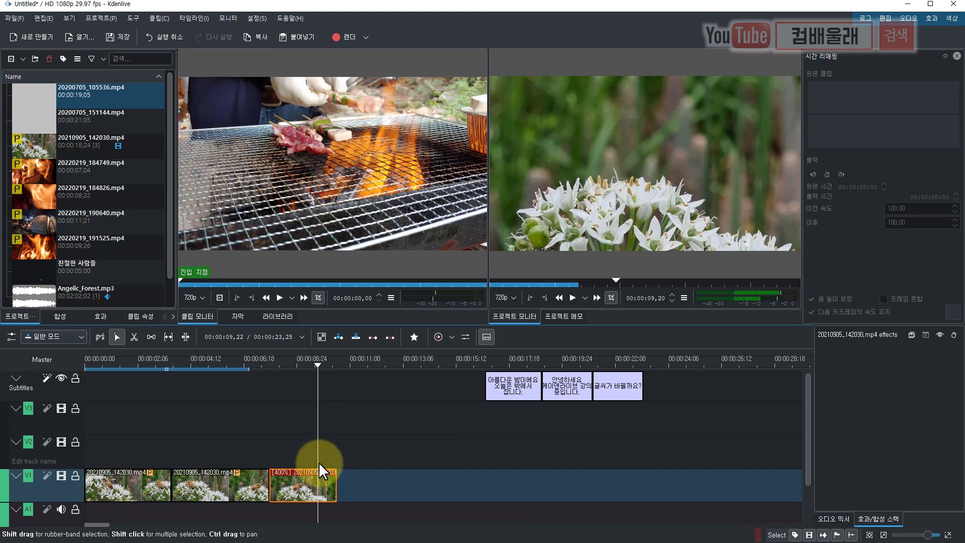
key("ctrl+z")
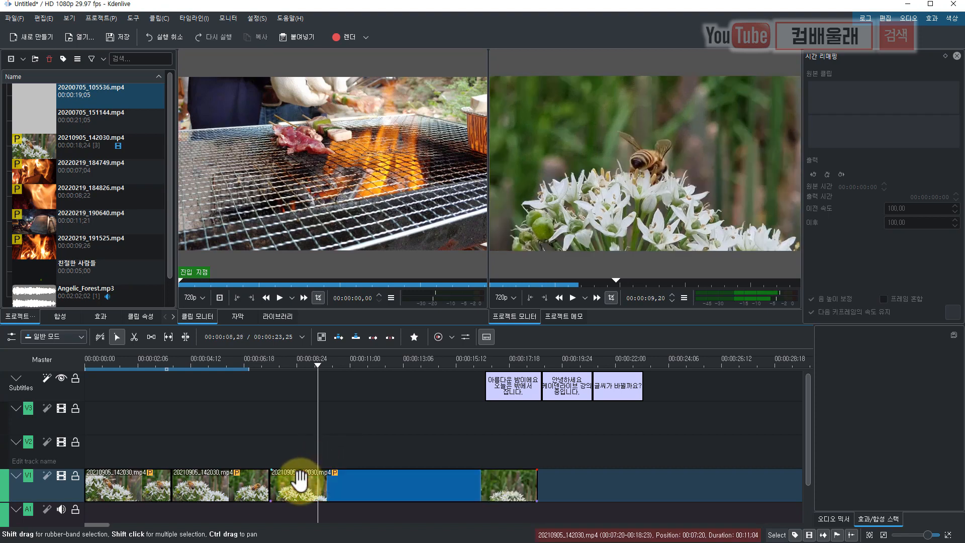
Reverse the third flower clip part on V1, keeping the speed at 100%
left_click(361, 485)
right_click(365, 484)
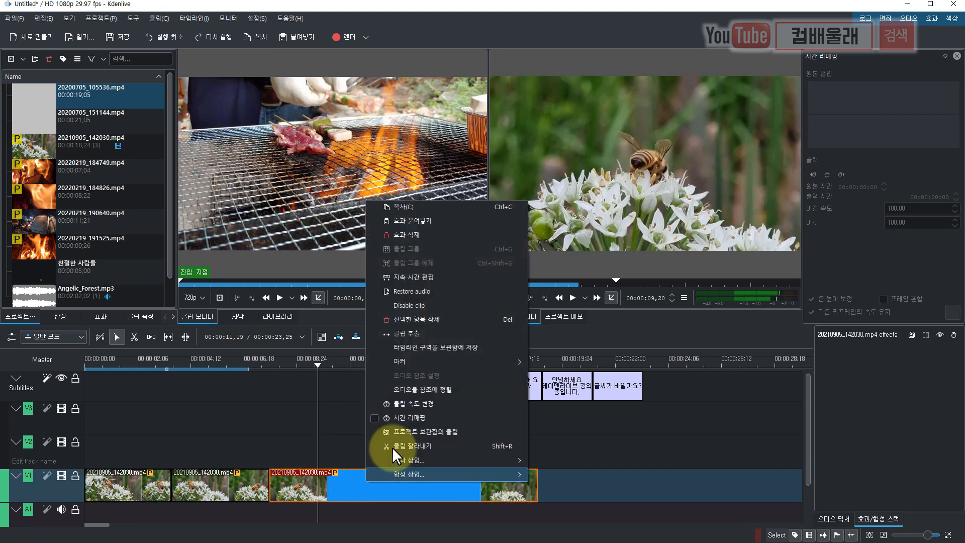
left_click(418, 404)
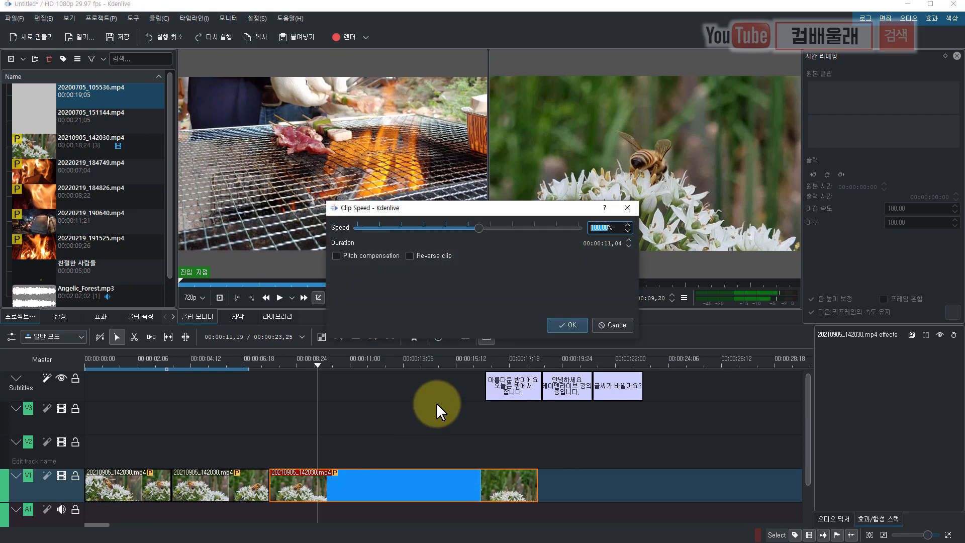
left_click(411, 256)
key("Return")
Play the reversed third part from its beginning, and undo the reversal
left_click_drag(306, 367, 271, 388)
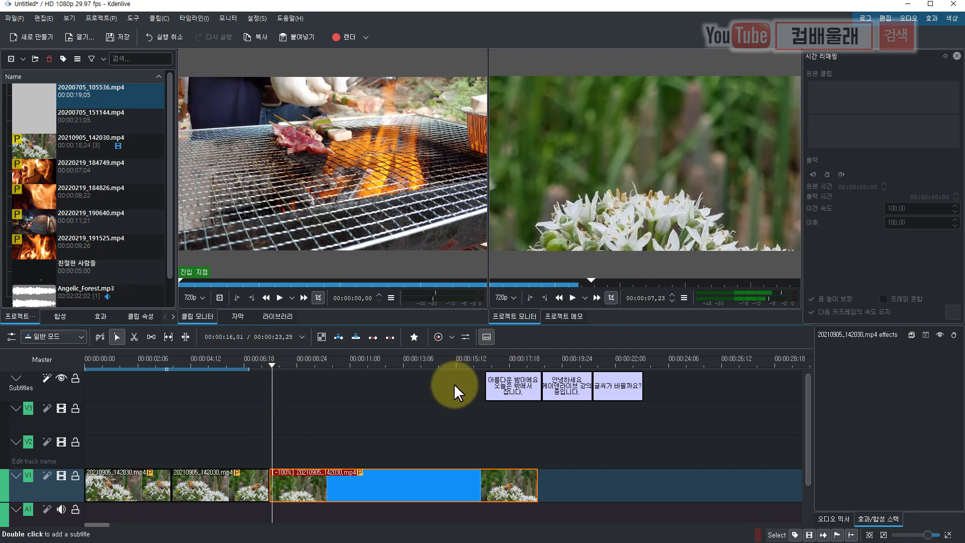
key("space")
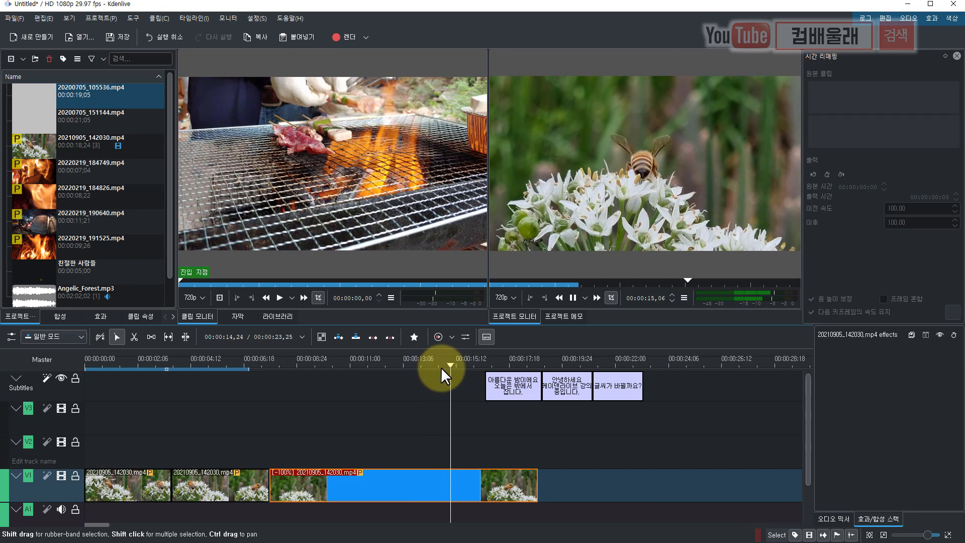
key("space")
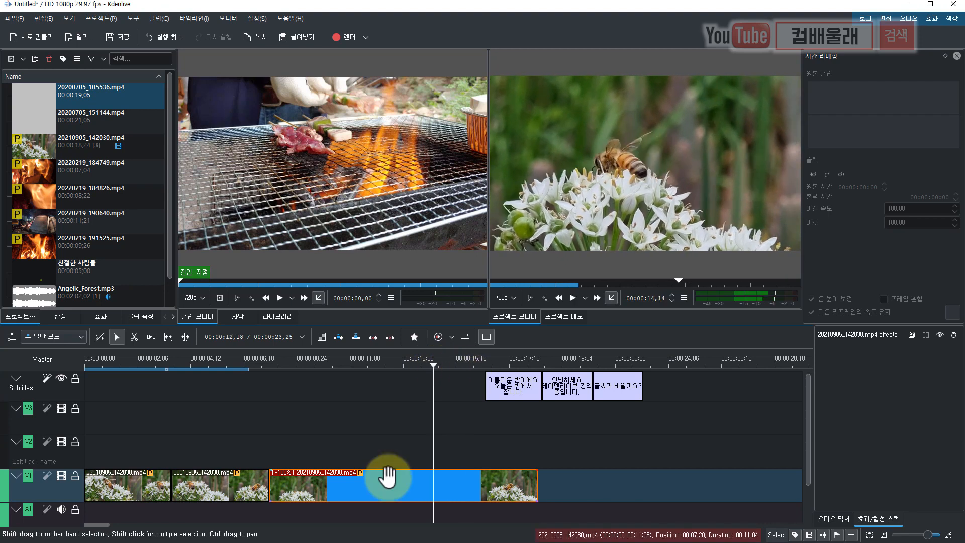
key("ctrl+z")
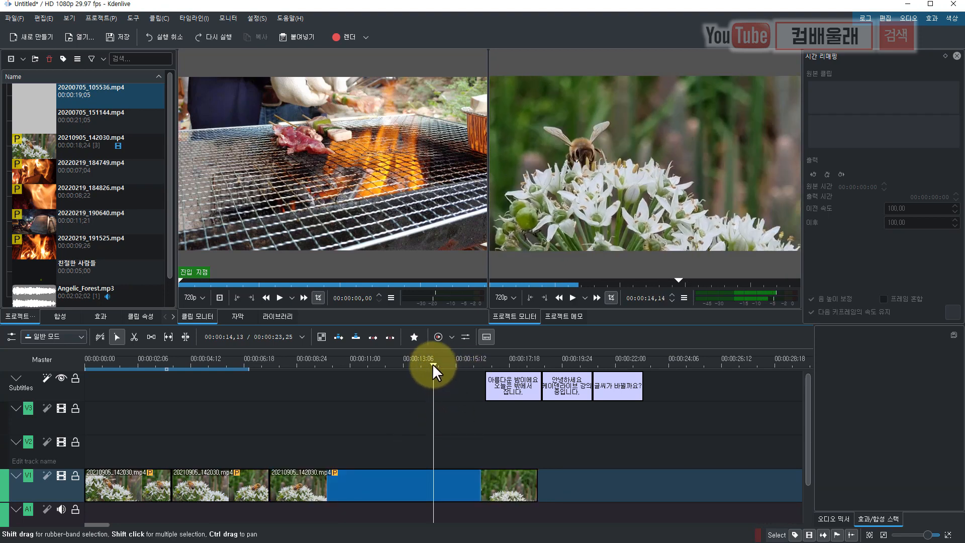
Scrub and play the third flower clip part in its original forward direction for comparison
left_click_drag(433, 363, 332, 365)
left_click(274, 418)
key("space")
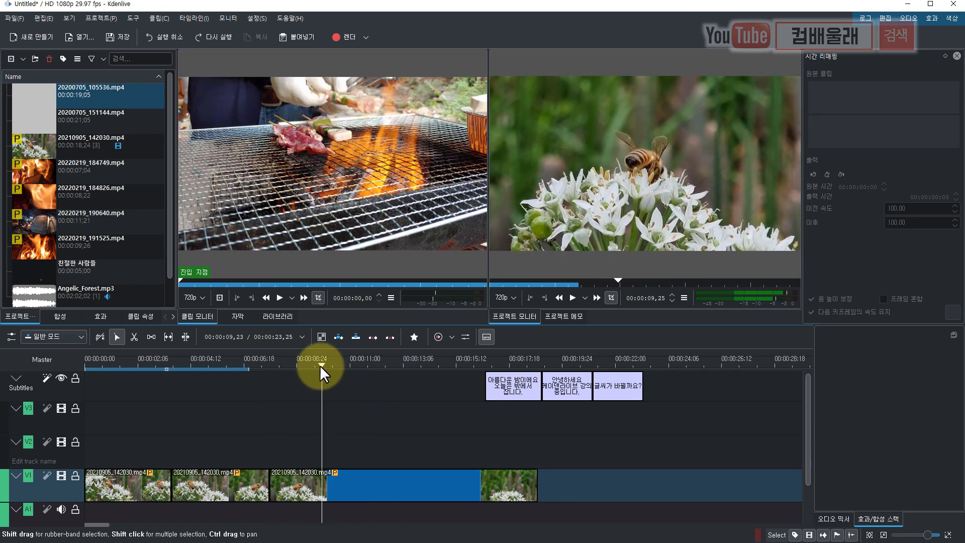
key("space")
left_click(375, 383)
key("space")
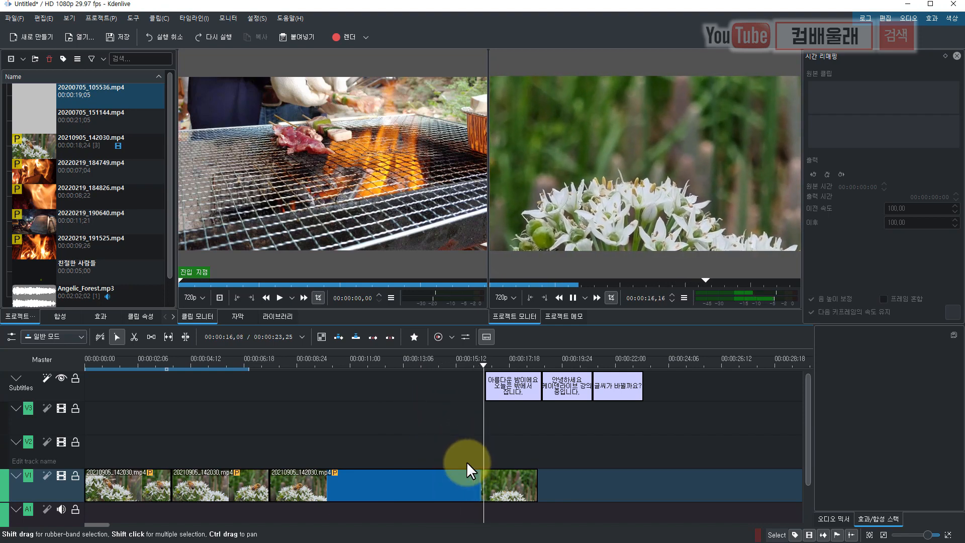
key("space")
Slow the third flower clip part on V1 down to 8.03% speed
left_click(405, 483)
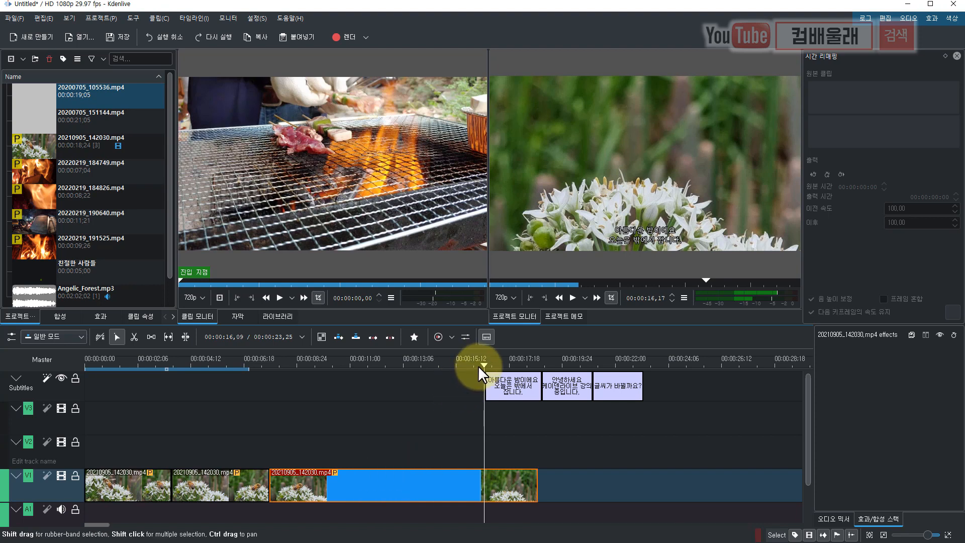
left_click_drag(481, 364, 369, 371)
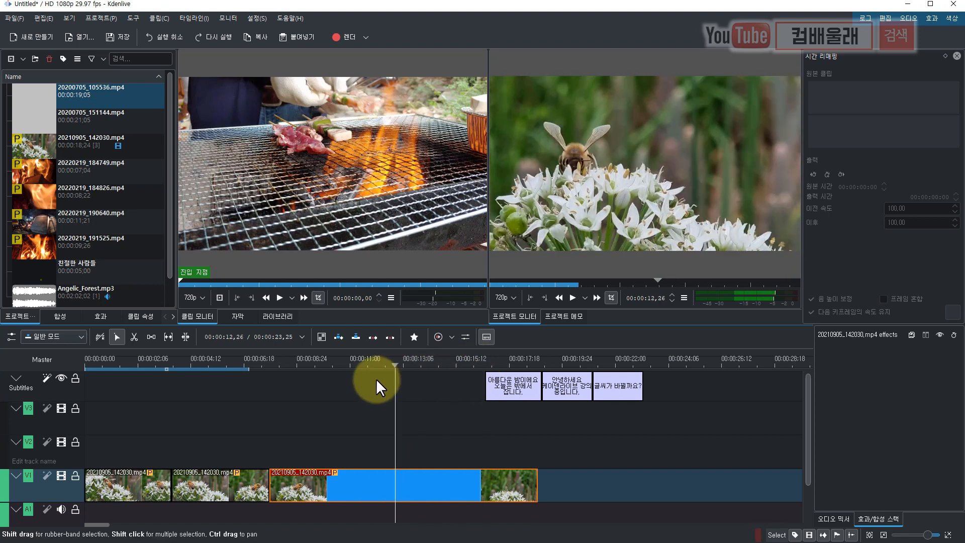
right_click(381, 480)
left_click(478, 236)
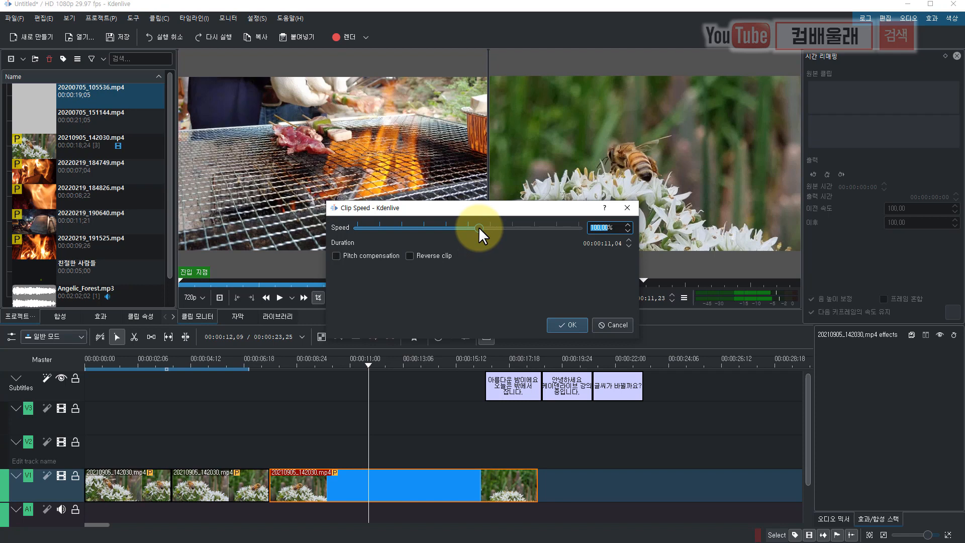
left_click_drag(478, 225, 474, 226)
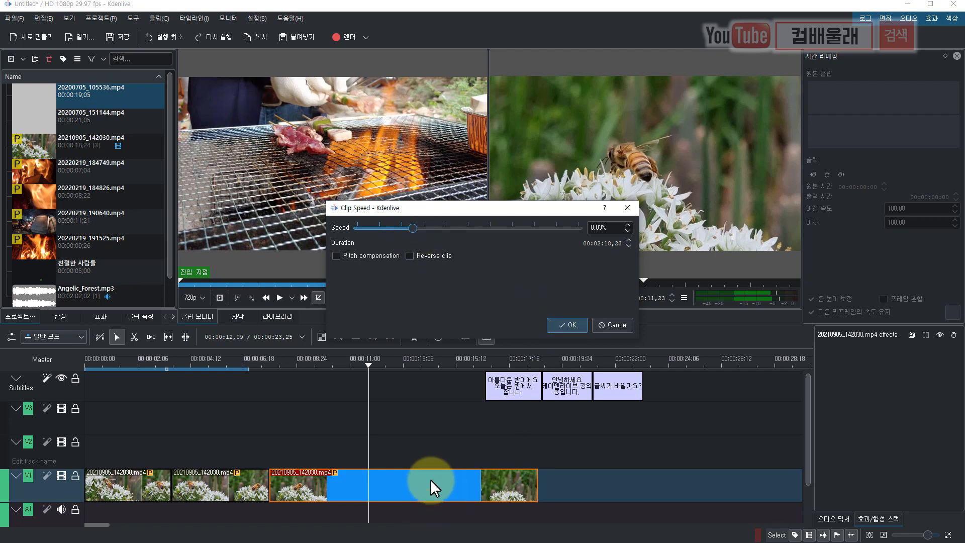
left_click(568, 324)
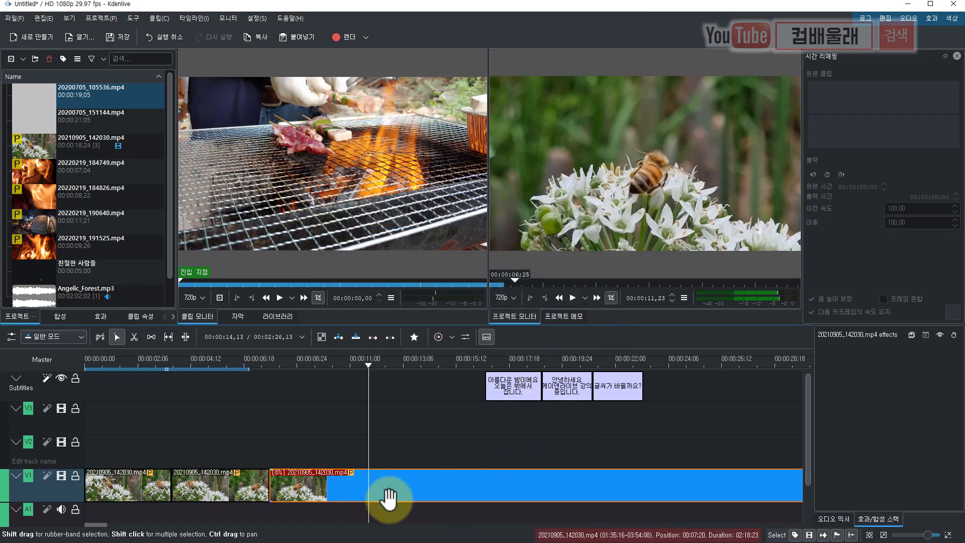
Examine the far end of the slowed clip on V1, around 00:02:08:24, on a wider timeline scale
scroll(490, 491, "down", 15)
left_click(354, 392)
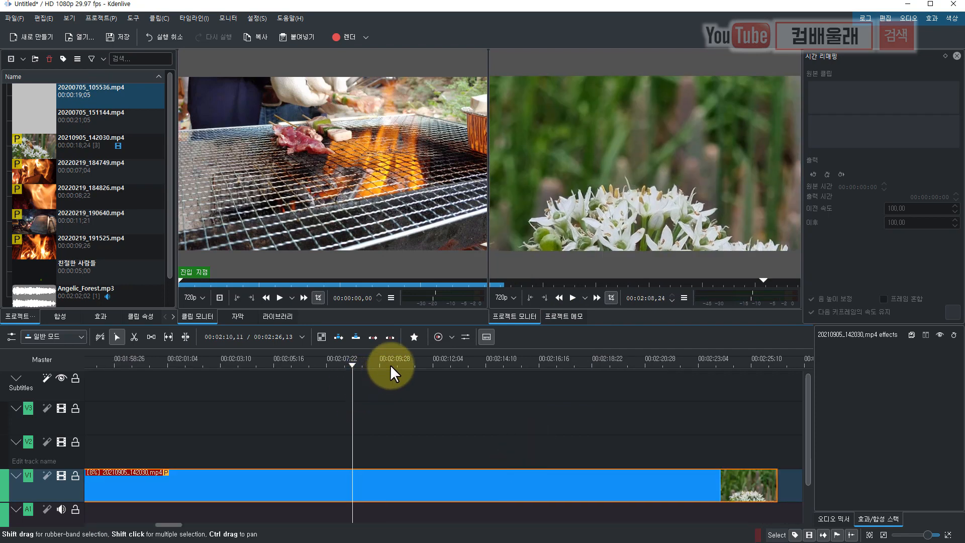
scroll(390, 364, "down", 5, "ctrl")
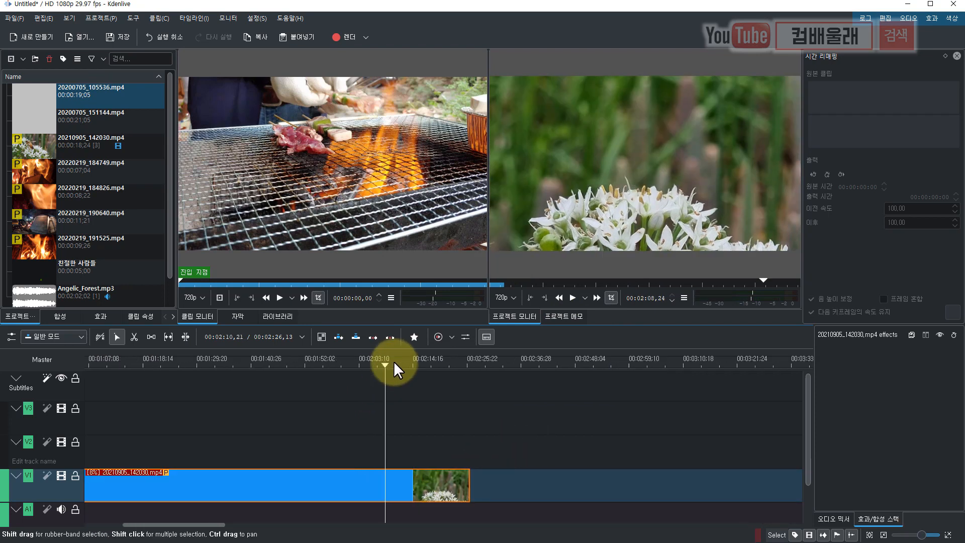
Review the slowed third flower part's playback and clip speed setting, and undo the speed changes and cuts on V1
scroll(394, 360, "down", 1, "ctrl")
left_click_drag(315, 362, 98, 421)
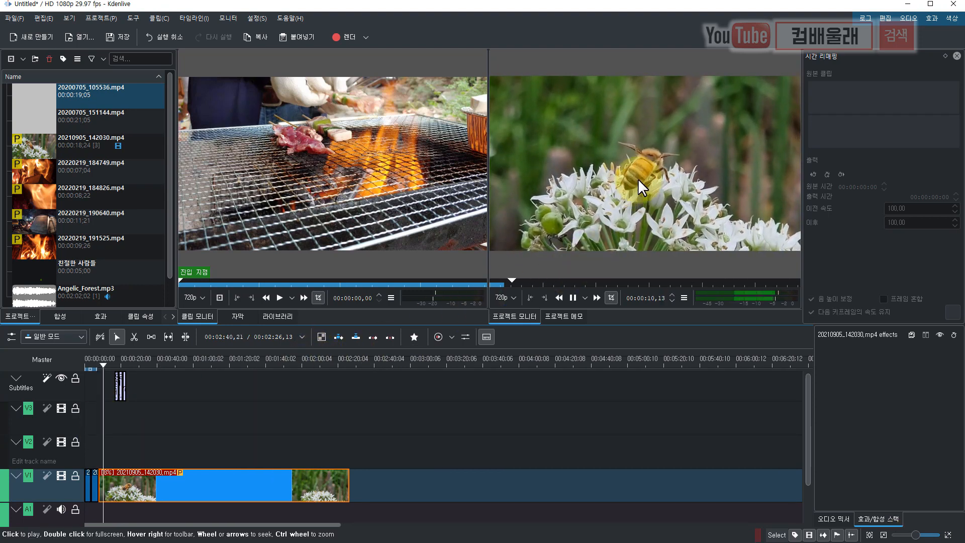
right_click(241, 484)
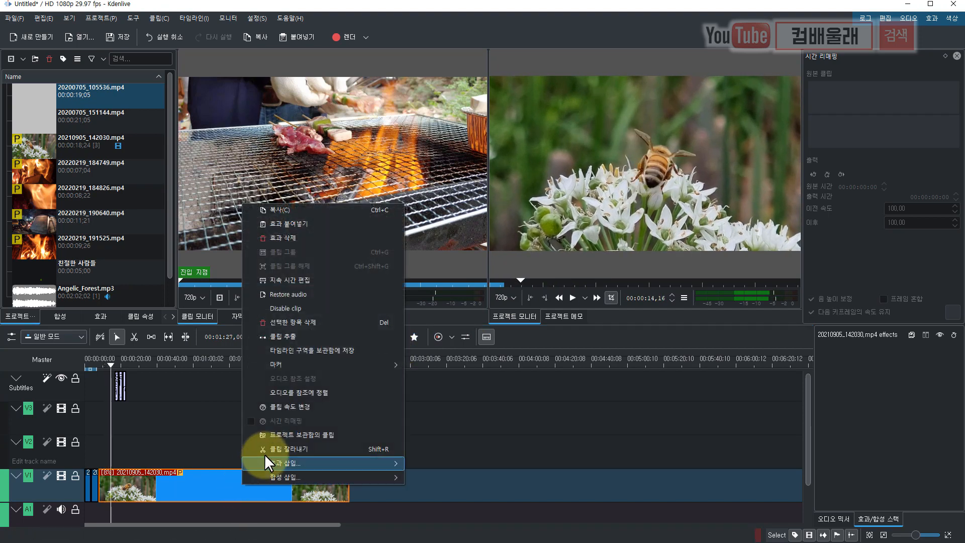
left_click(294, 407)
key("Return")
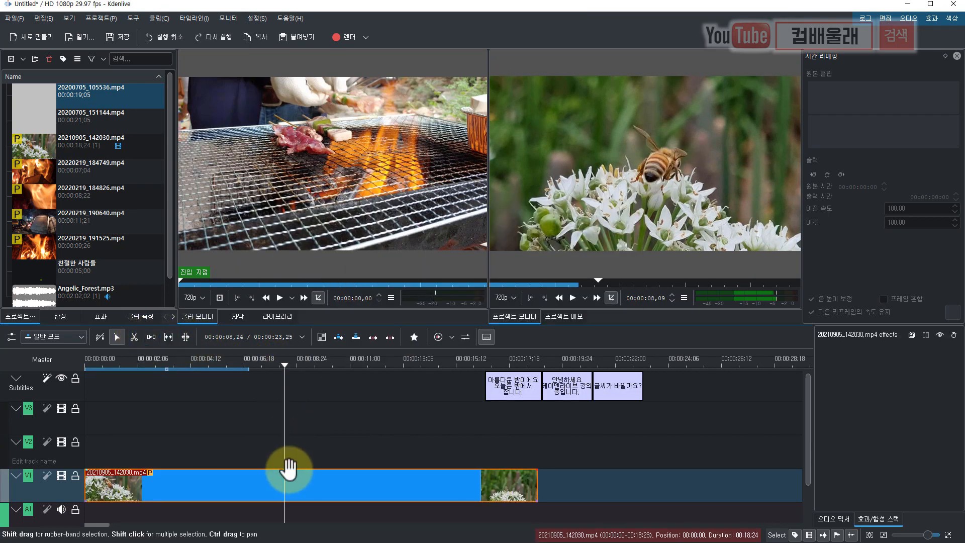
Split the restored flower clip on V1 at 00:00:07,25
left_click_drag(282, 366, 273, 388)
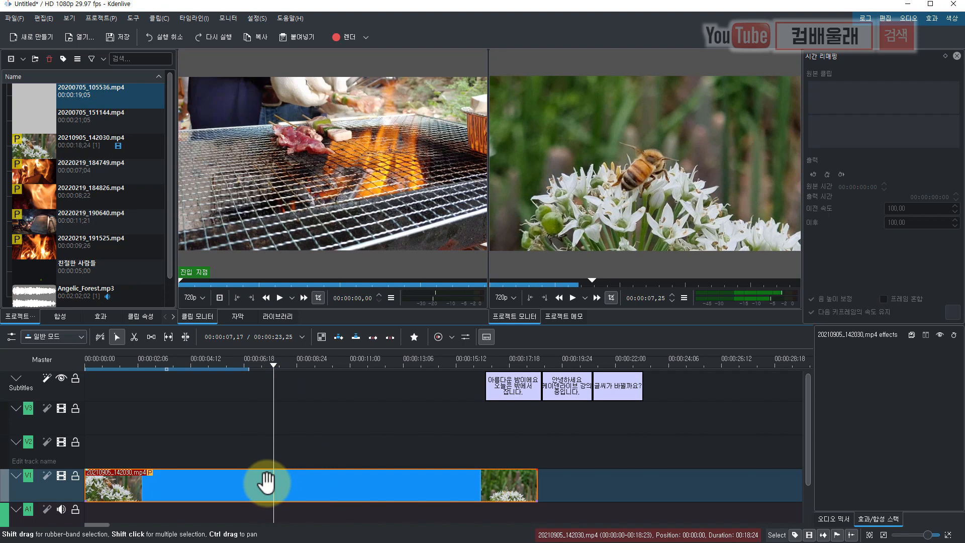
key("shift+r")
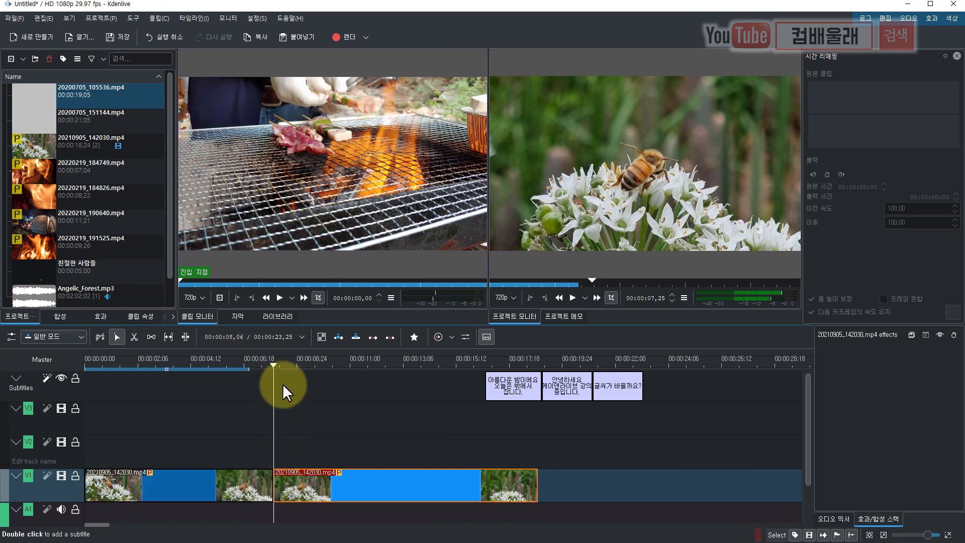
Split the second flower clip part on V1 at 00:00:12,00
left_click_drag(273, 364, 337, 394)
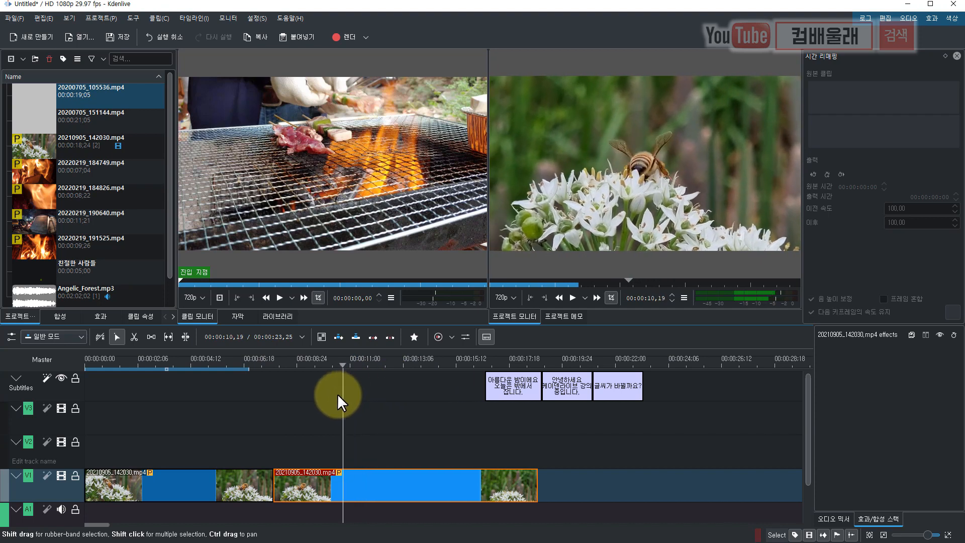
left_click(618, 207)
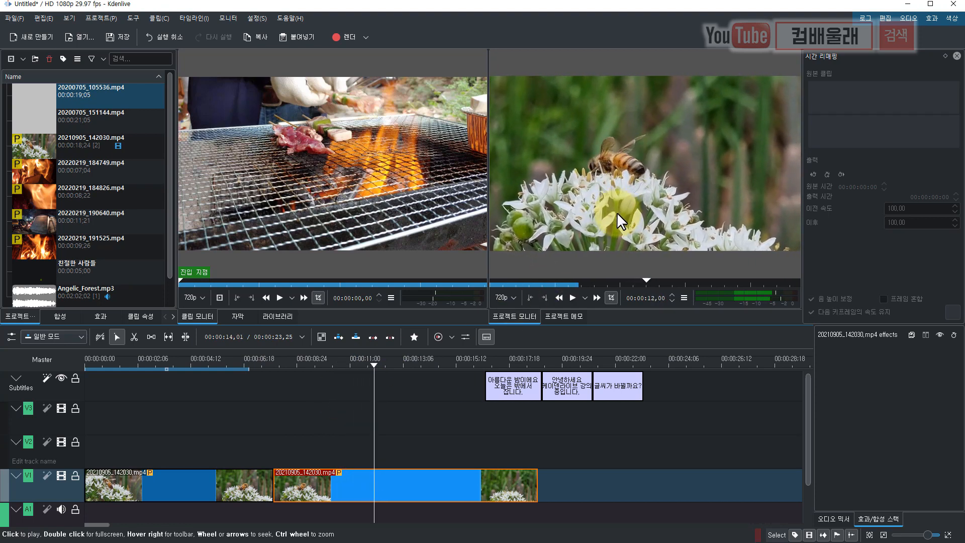
key("shift+r")
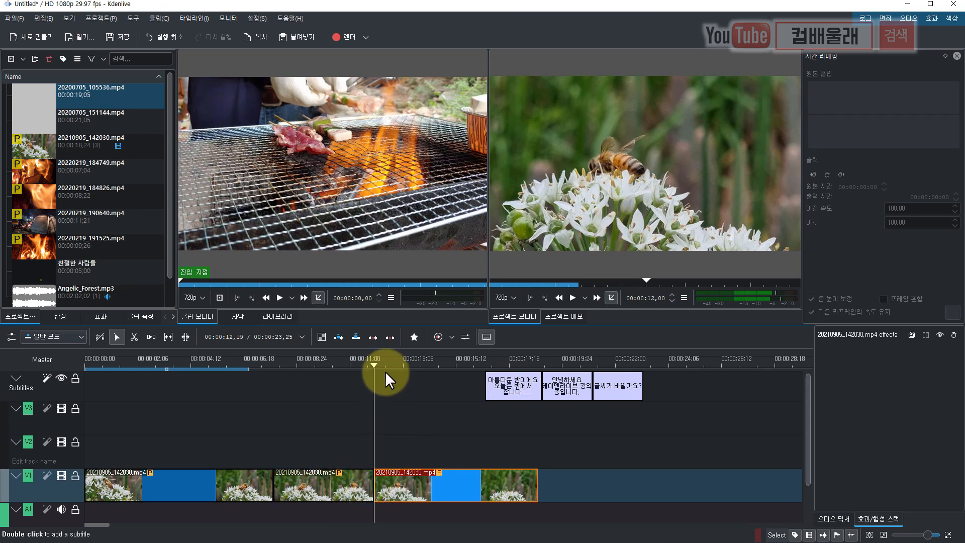
Split the middle flower clip part at 00:00:10,06, and select the resulting parts on V1 one after another
left_click_drag(374, 363, 312, 394)
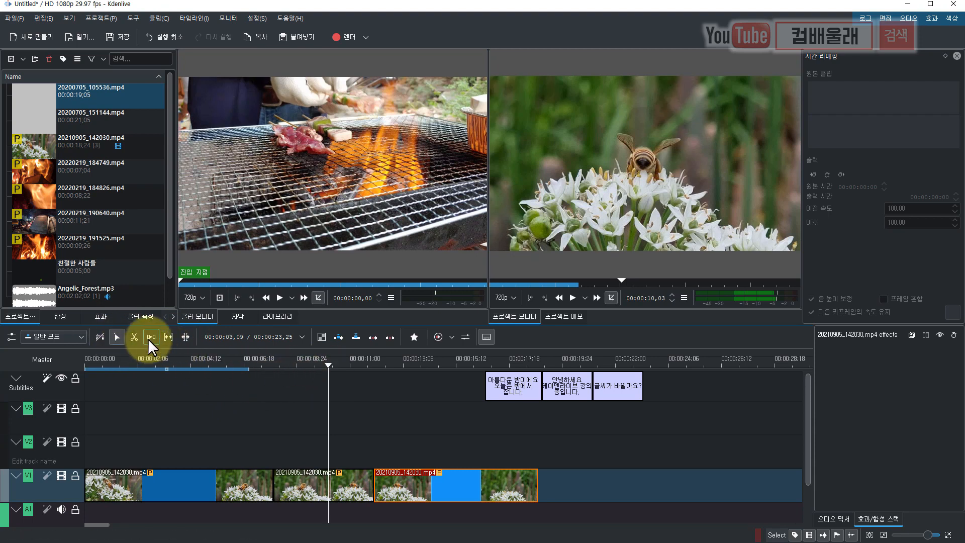
left_click_drag(275, 373, 249, 376)
left_click(304, 475)
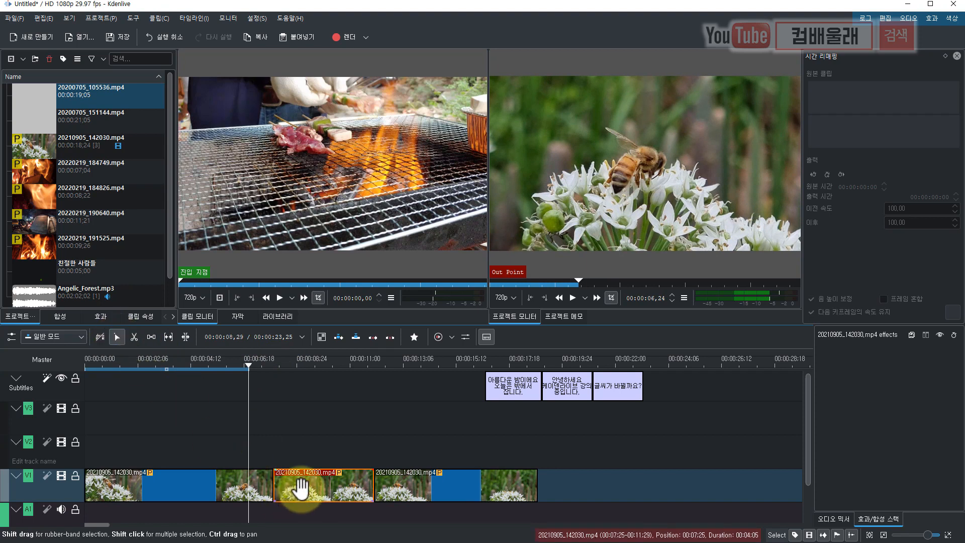
left_click(424, 498)
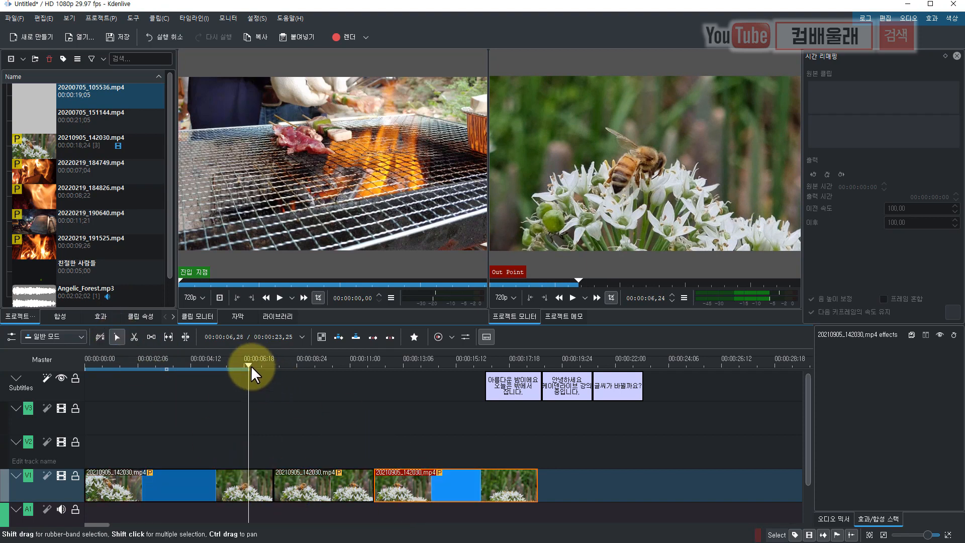
left_click_drag(251, 366, 331, 393)
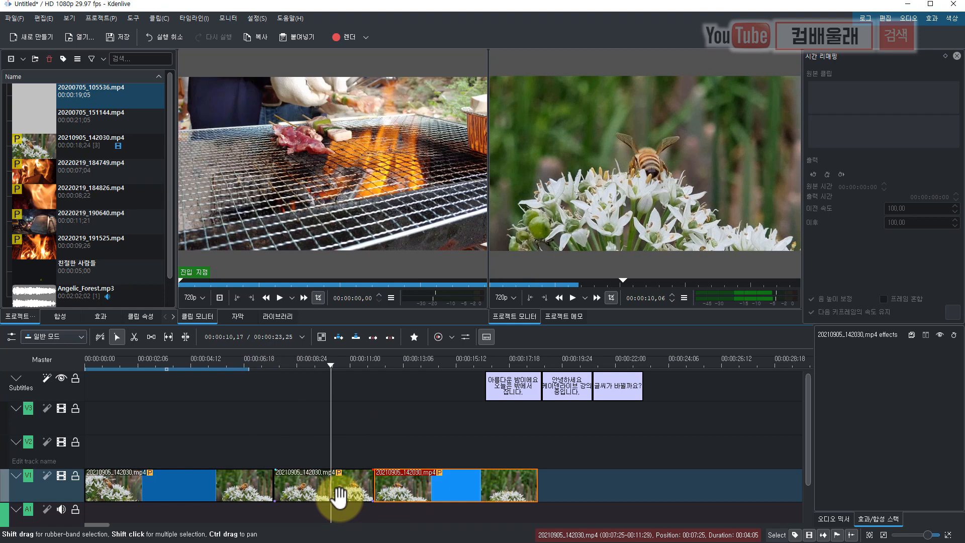
key("shift+r")
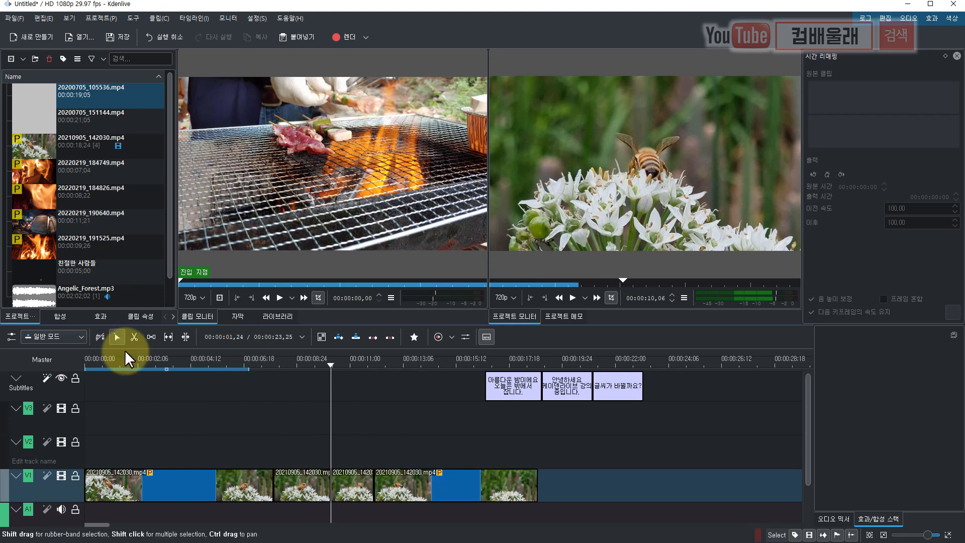
left_click(302, 485)
left_click(345, 485)
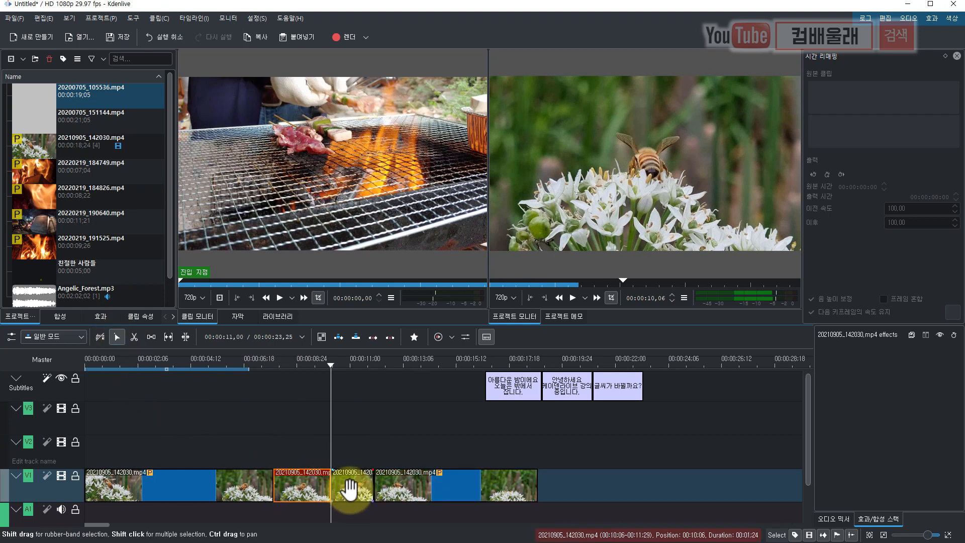
left_click(406, 490)
Try the Razor tool, return to the Selection tool, and undo the last two splits on V1
left_click(134, 336)
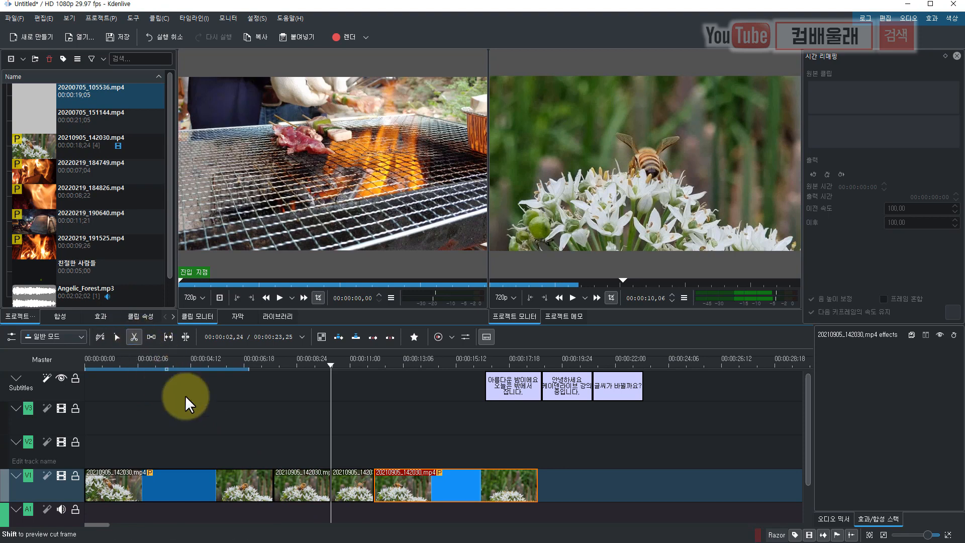
left_click(117, 338)
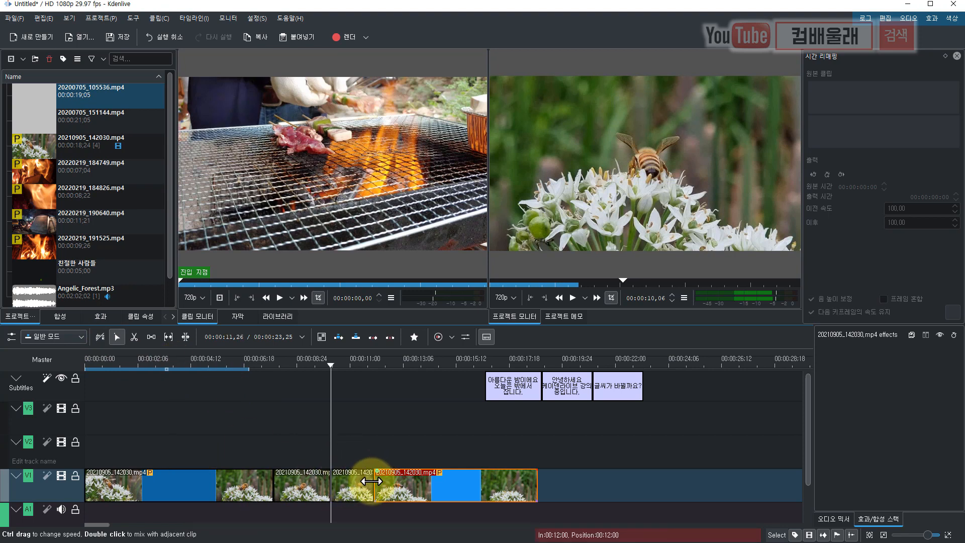
key("ctrl+z")
key("ctrl+z")
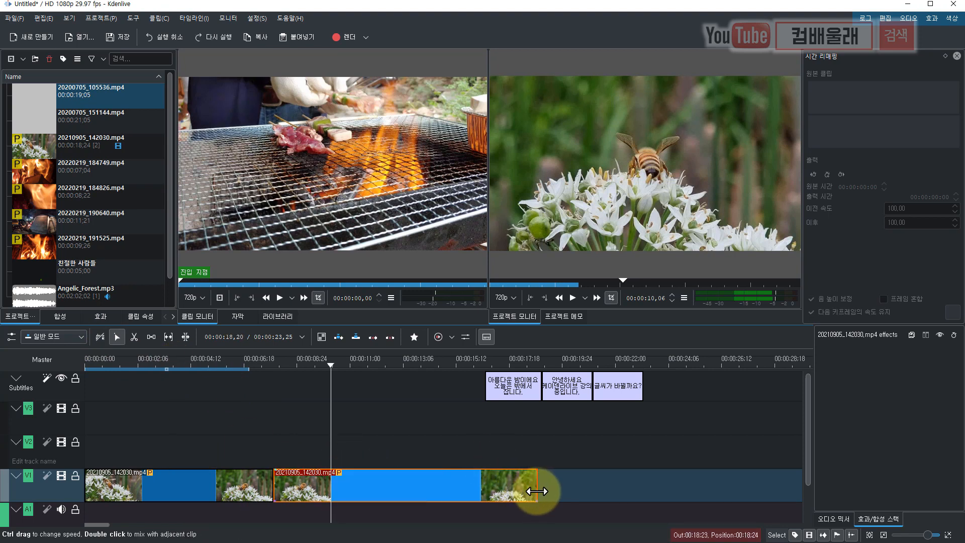
Trim the end of the second flower part back to 00:00:14,05, and extend it again to 00:00:17,00
left_click_drag(536, 491, 493, 486)
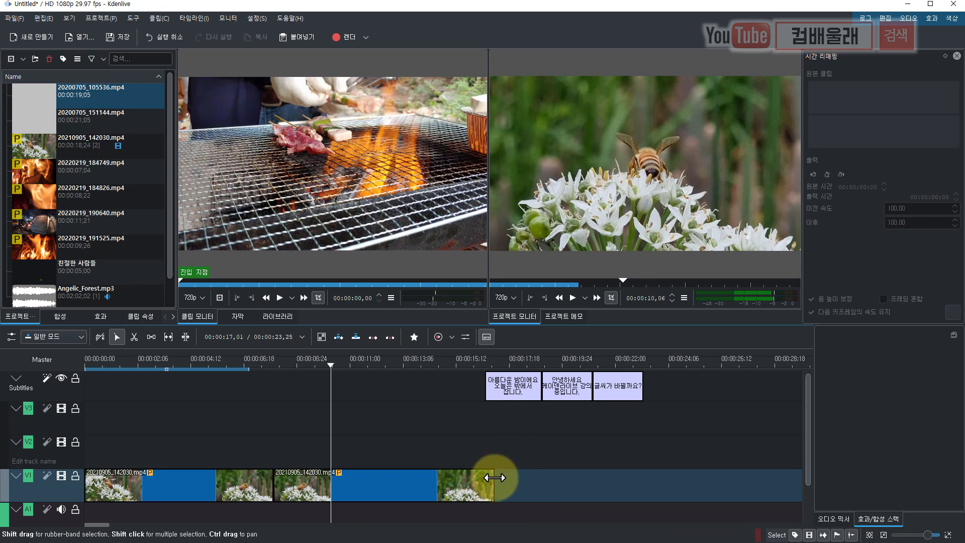
left_click_drag(494, 481, 426, 481)
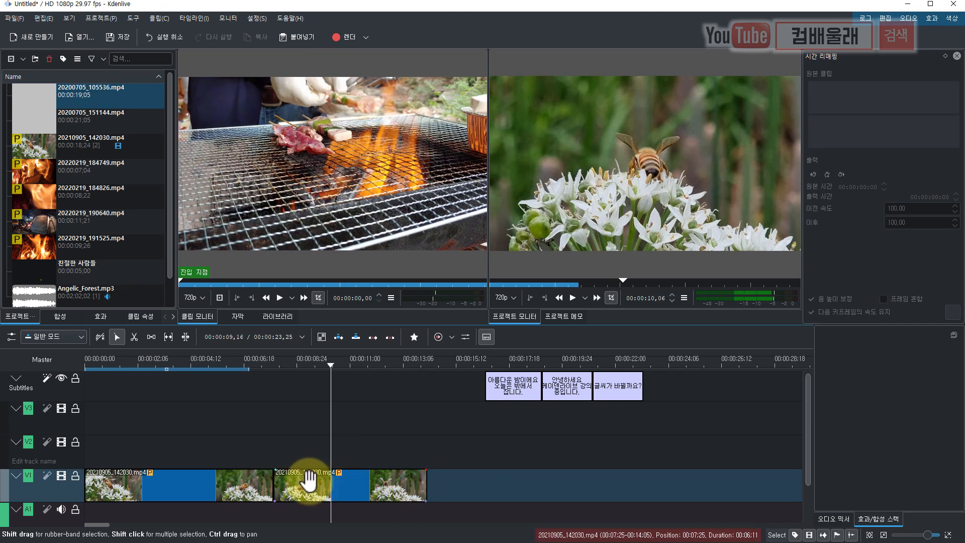
left_click(462, 495)
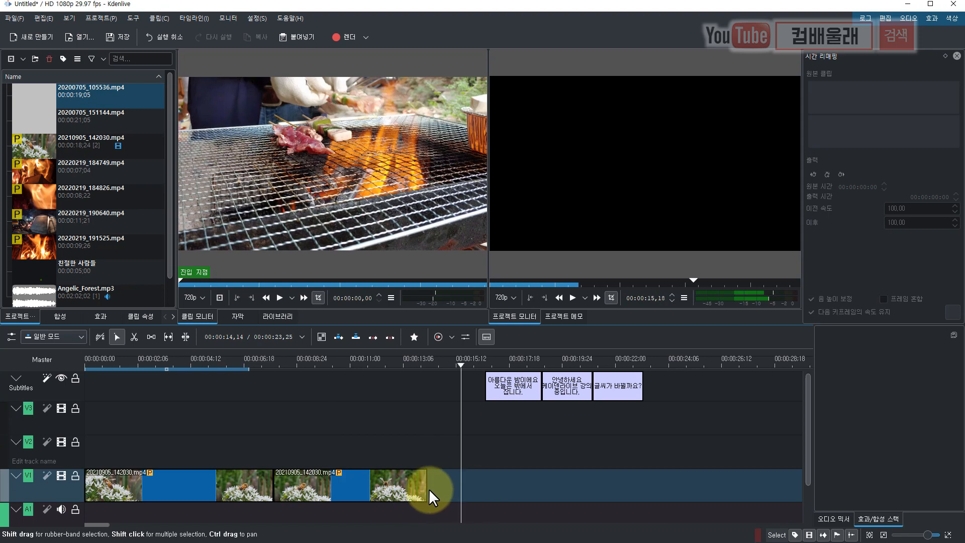
left_click_drag(427, 489, 494, 489)
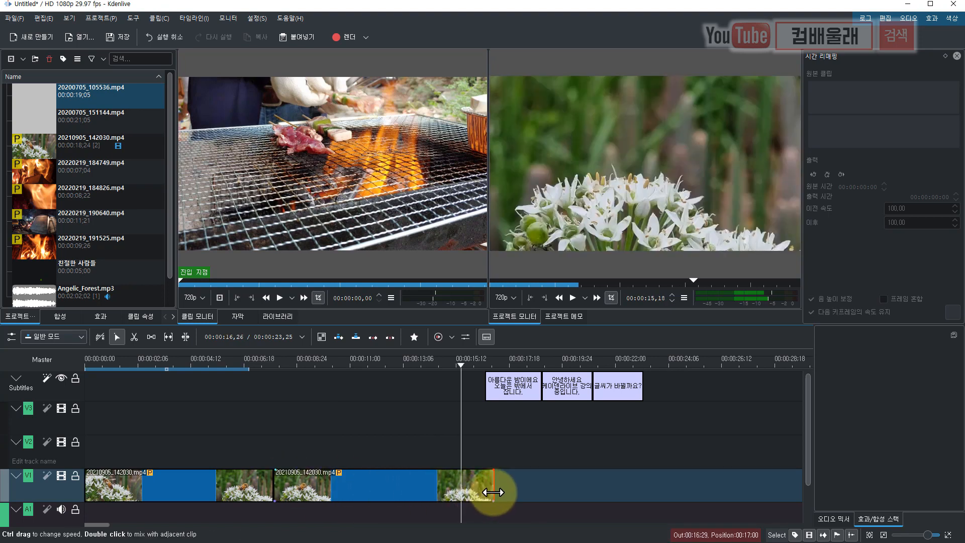
Speed up the second flower part on V1 by shortening it, first to 126% and then to 246%
left_click_drag(494, 490, 448, 490)
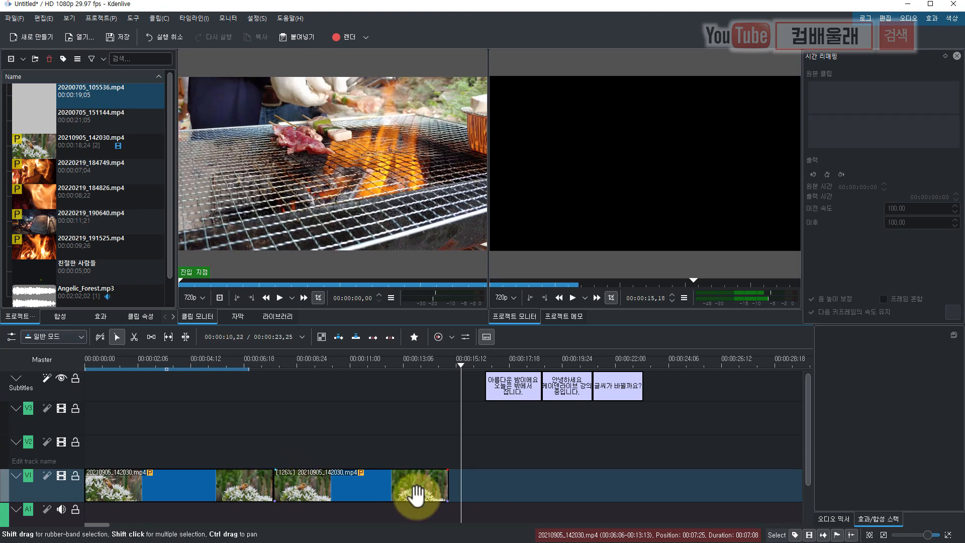
left_click_drag(447, 489, 361, 488)
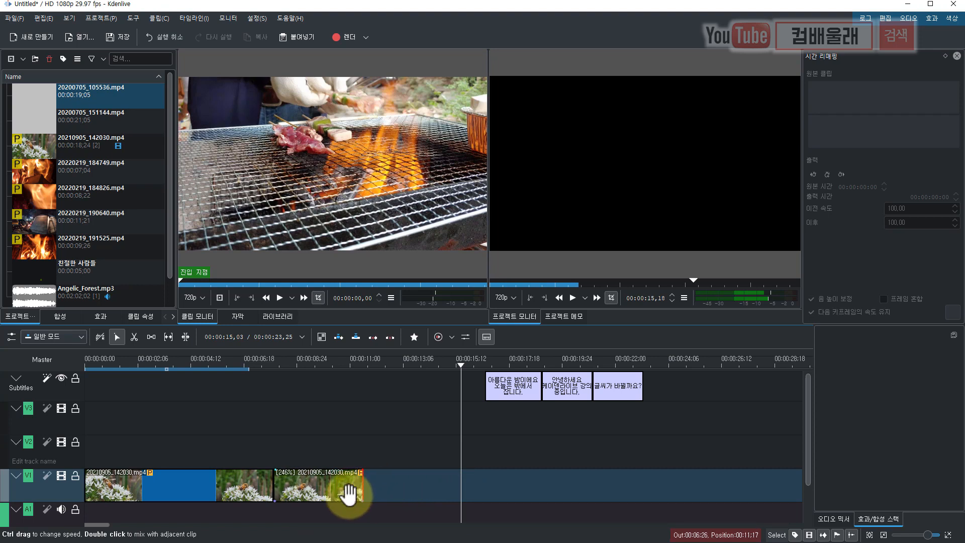
Play the sped-up second flower part from its beginning, and undo the 246% speed change
left_click_drag(460, 363, 271, 420)
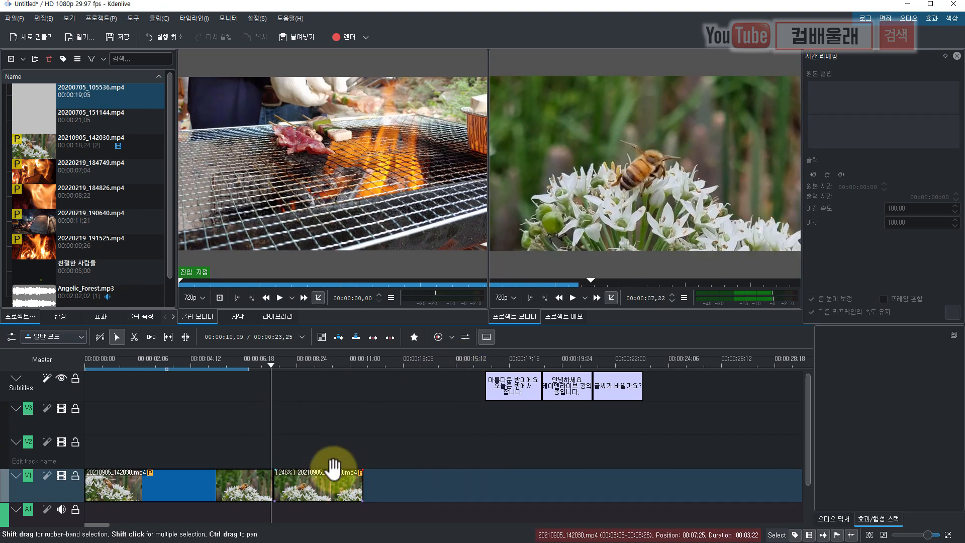
key("space")
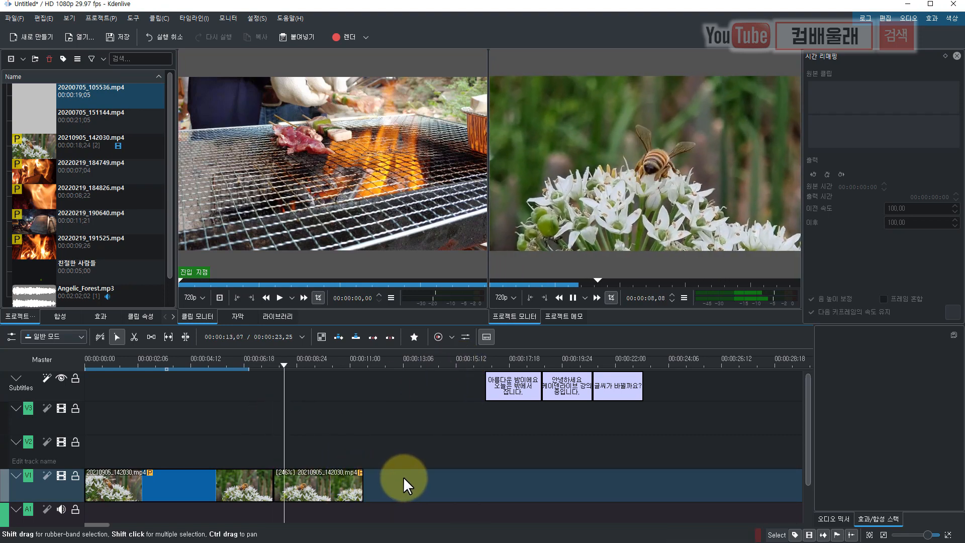
key("ctrl+z")
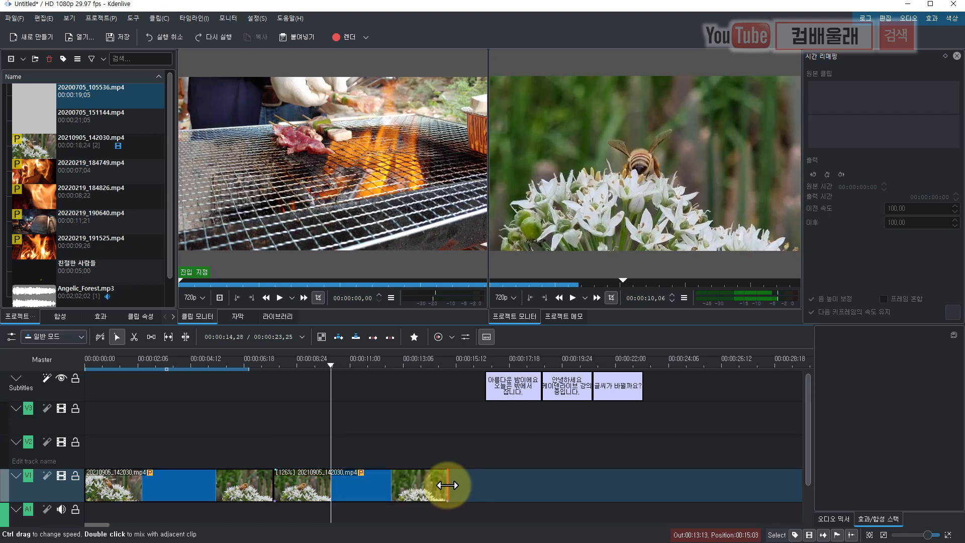
Slow the second flower part to 46% speed by stretching its end to 00:00:27,24, and play it
left_click_drag(448, 486, 754, 490, "ctrl")
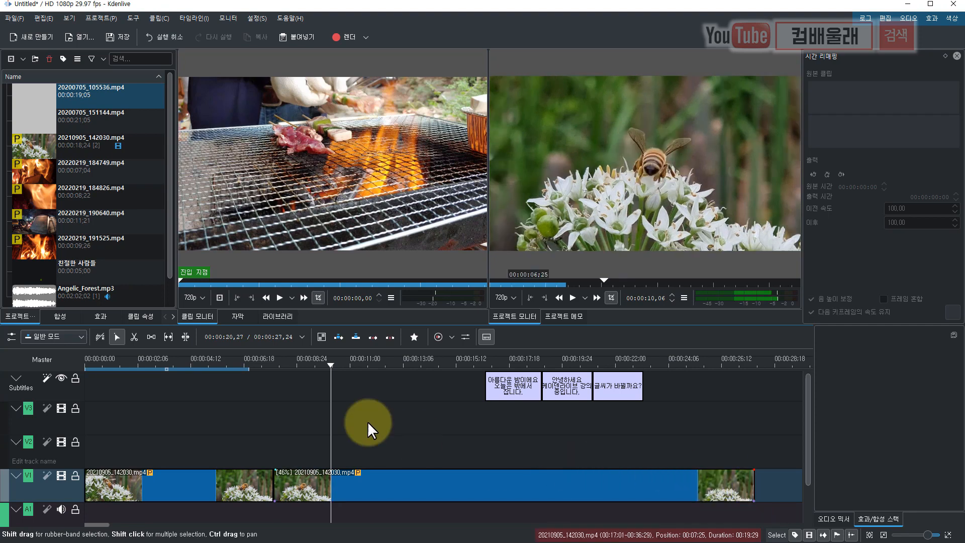
left_click(280, 387)
key("space")
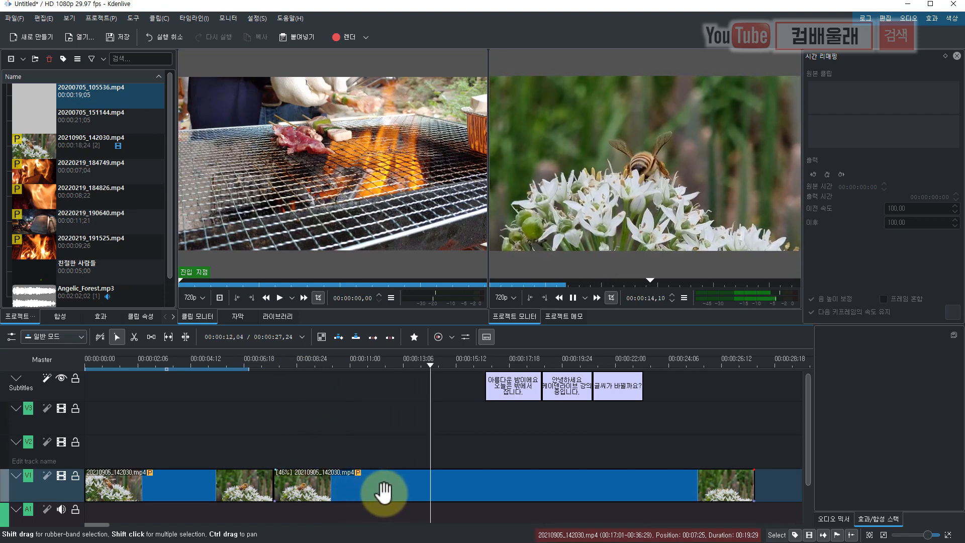
key("space")
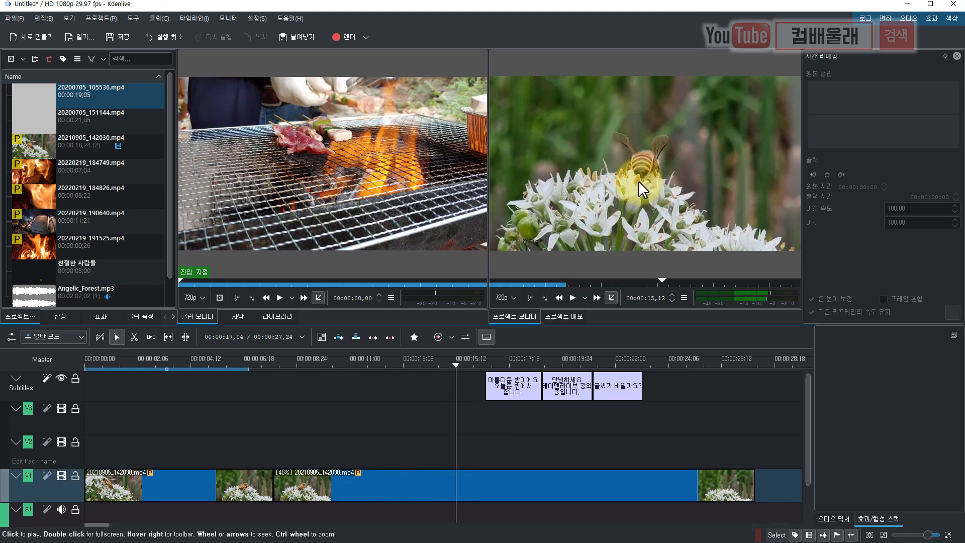
left_click(438, 482)
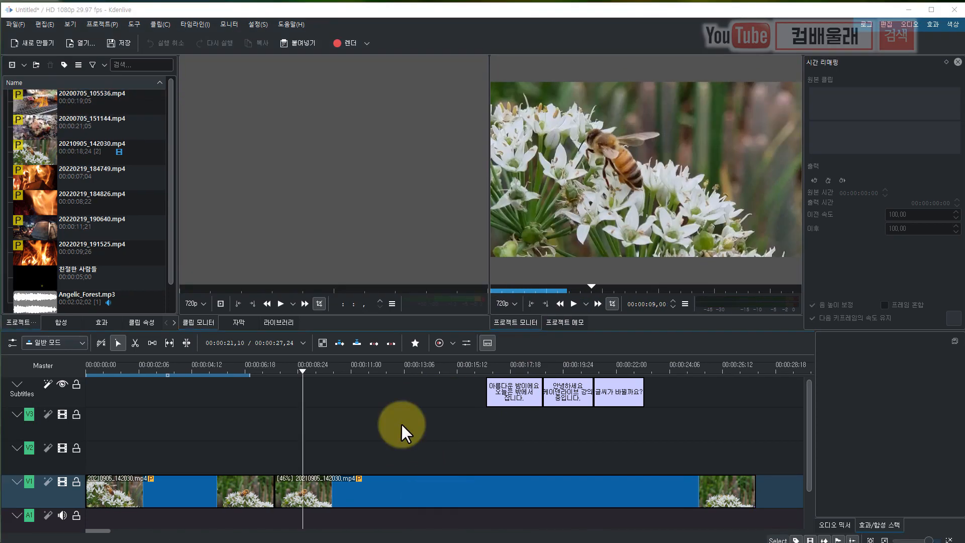
Scrub through the flower clips on V1 around the cut, stopping at 00:00:04,01
left_click_drag(303, 372, 234, 391)
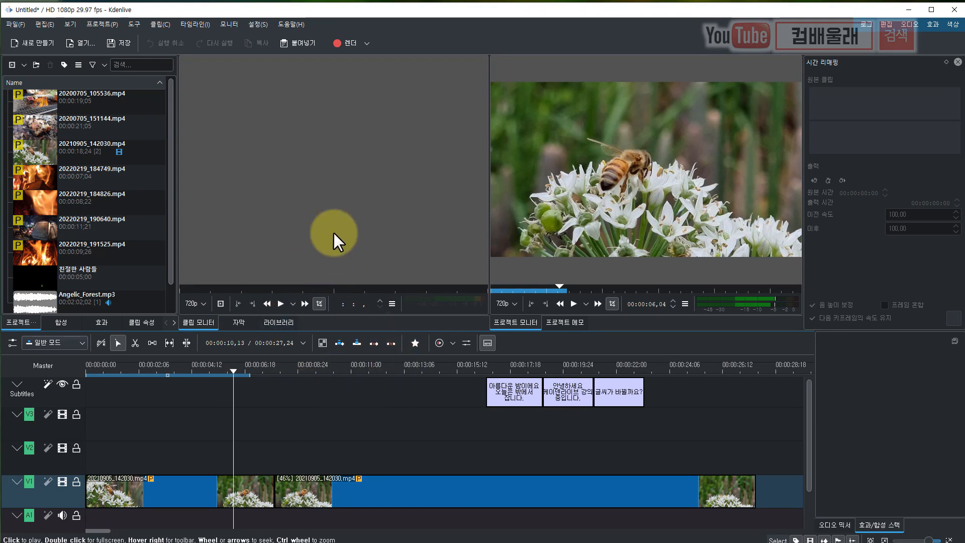
left_click_drag(233, 370, 285, 378)
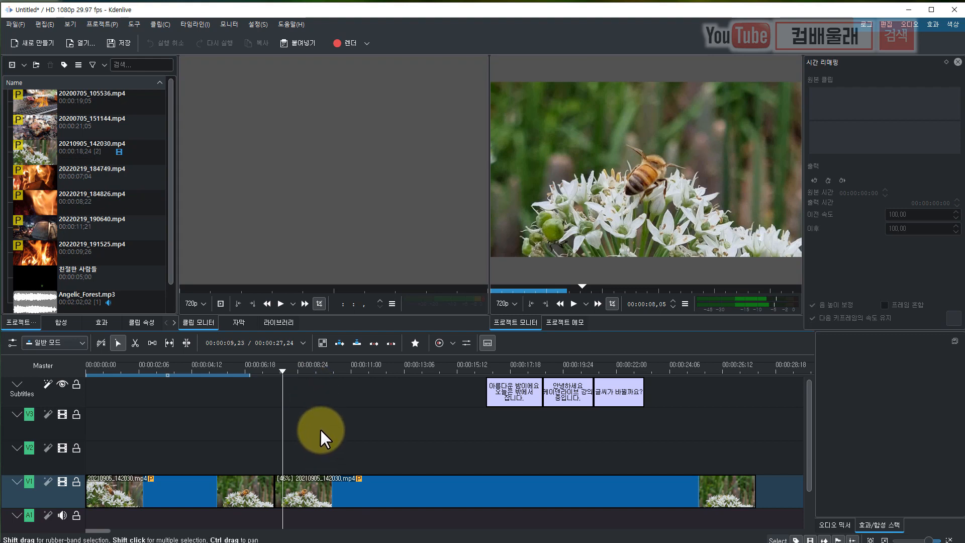
left_click_drag(281, 369, 183, 385)
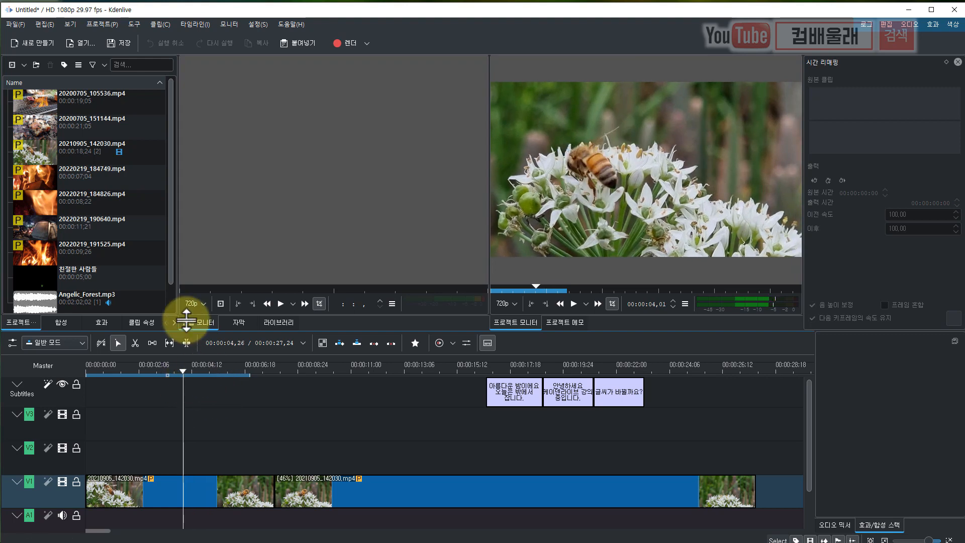
Place only the video of 20220219_191525.mp4 on track V3 at about 00:00:03, and play it from its beginning
left_click(242, 236)
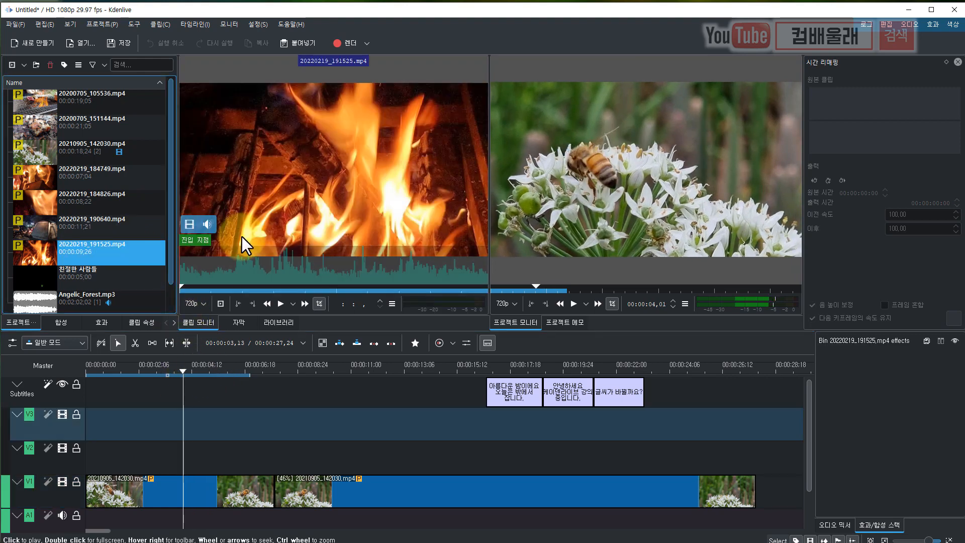
left_click(189, 224)
left_click_drag(188, 224, 159, 435)
left_click_drag(182, 369, 159, 381)
key("space")
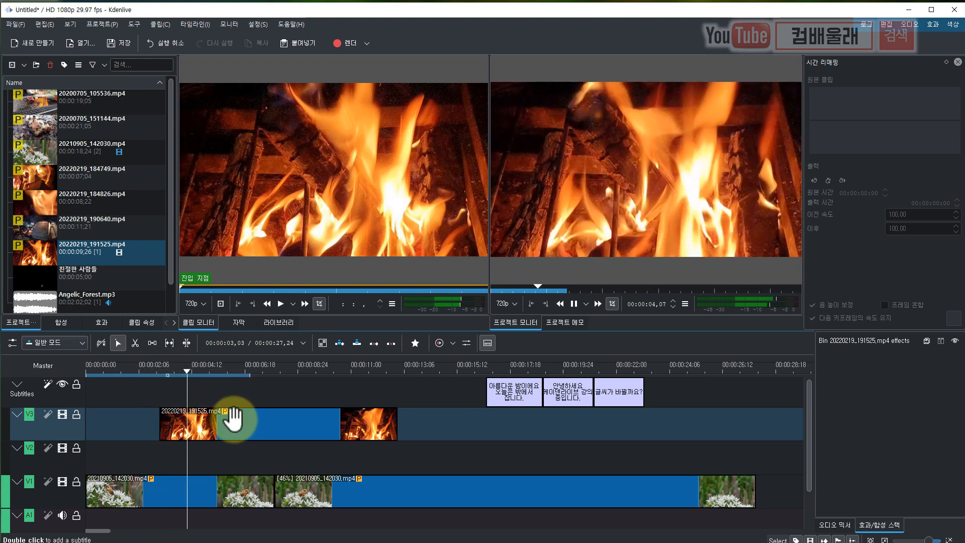
Play the timeline through the part where the V3 fire clip covers the flower clips, stopping at 00:00:06,07
key("space")
mouse_move(186, 224)
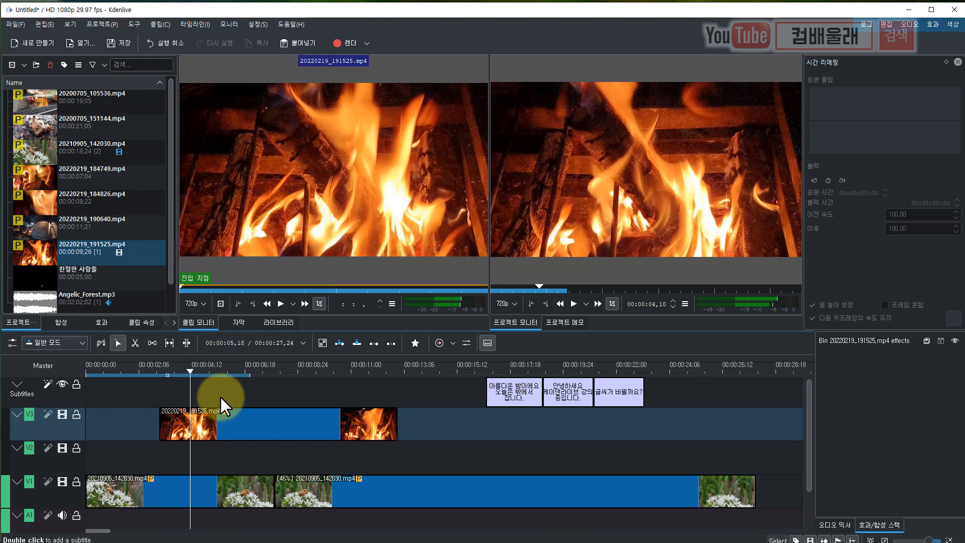
key("space")
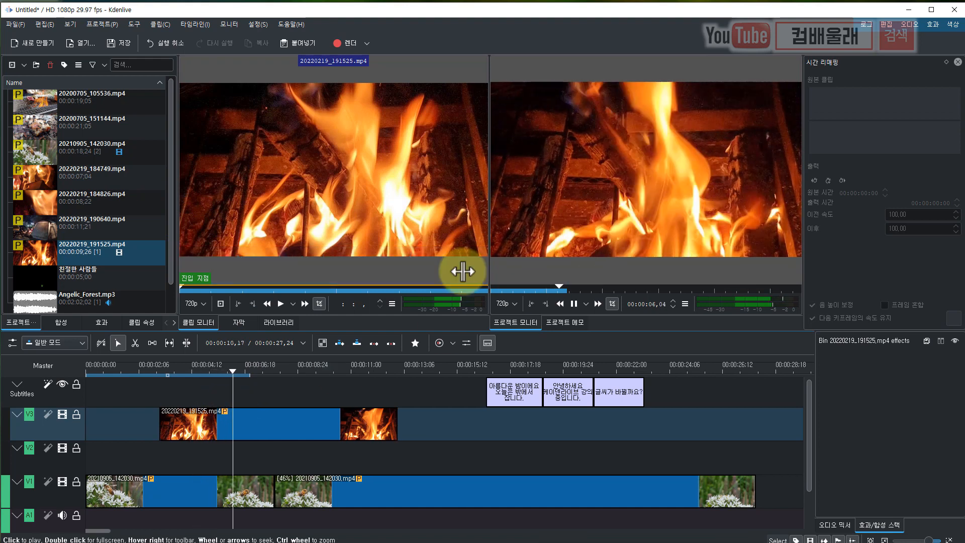
key("space")
Add the Transform (변환) effect to the 20220219_191525.mp4 clip on V3
left_click(254, 421)
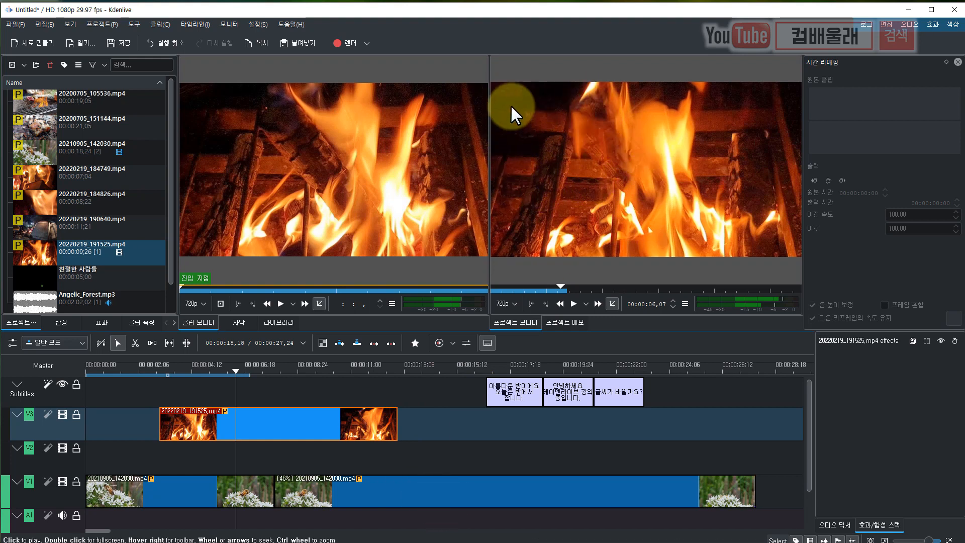
right_click(294, 423)
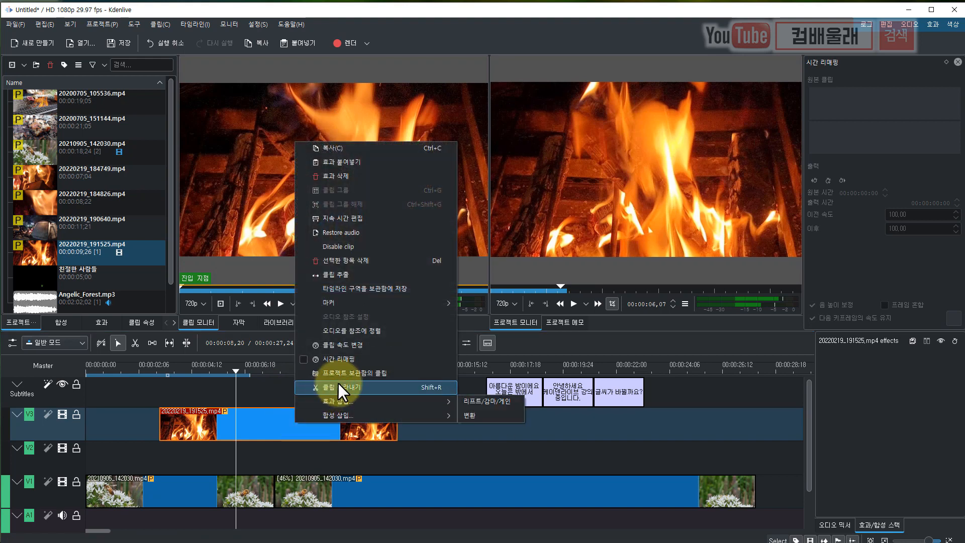
mouse_move(346, 402)
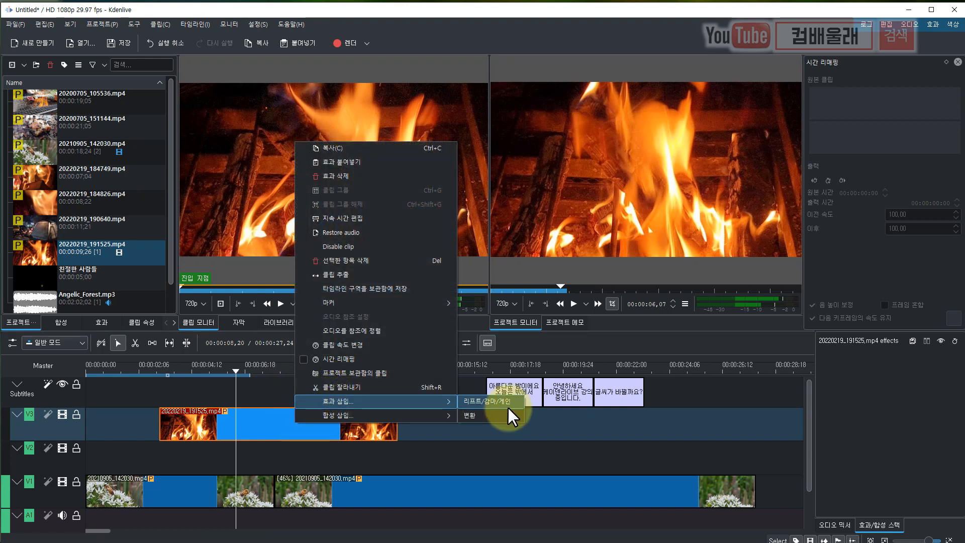
left_click(470, 415)
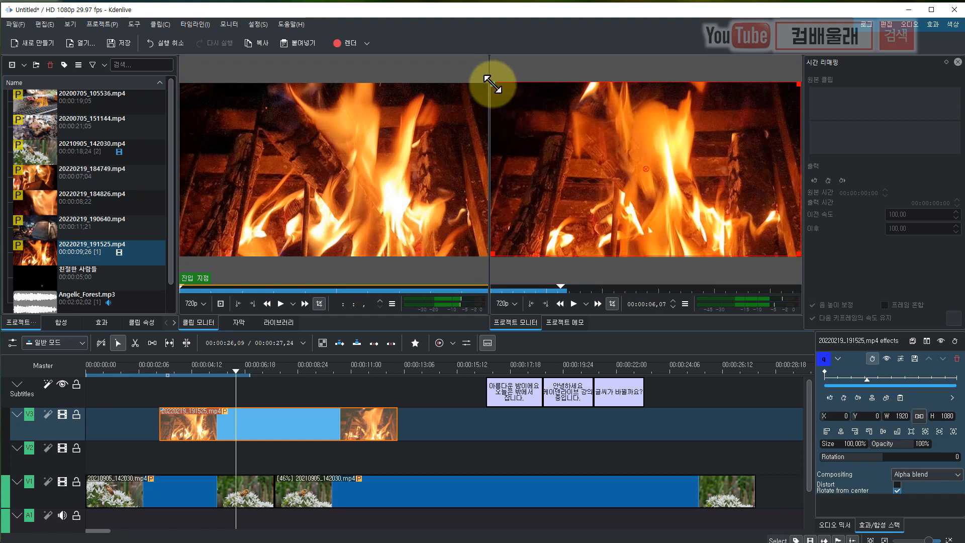
Shrink the fire picture to about 54% of the frame and place it at about X 50, Y 55
left_click_drag(492, 254, 611, 198)
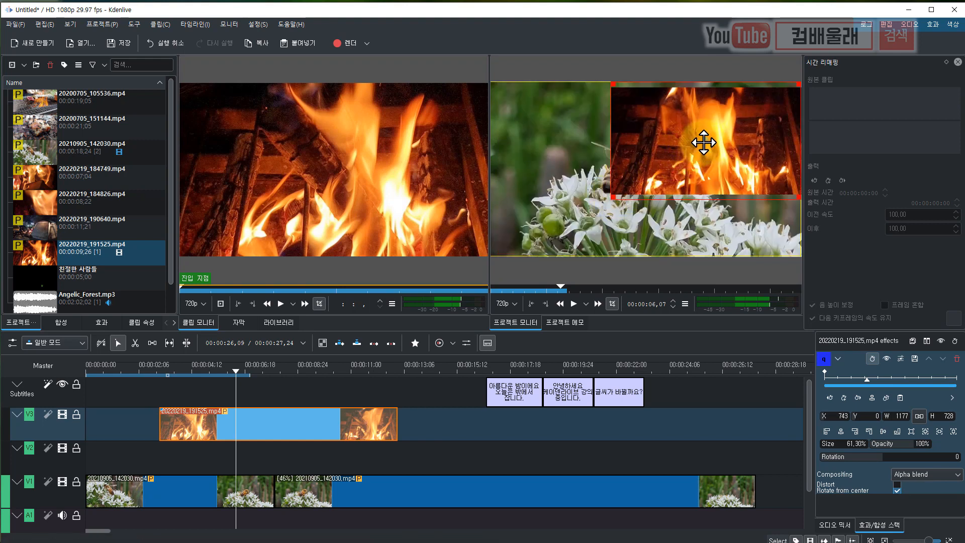
left_click_drag(705, 141, 588, 148)
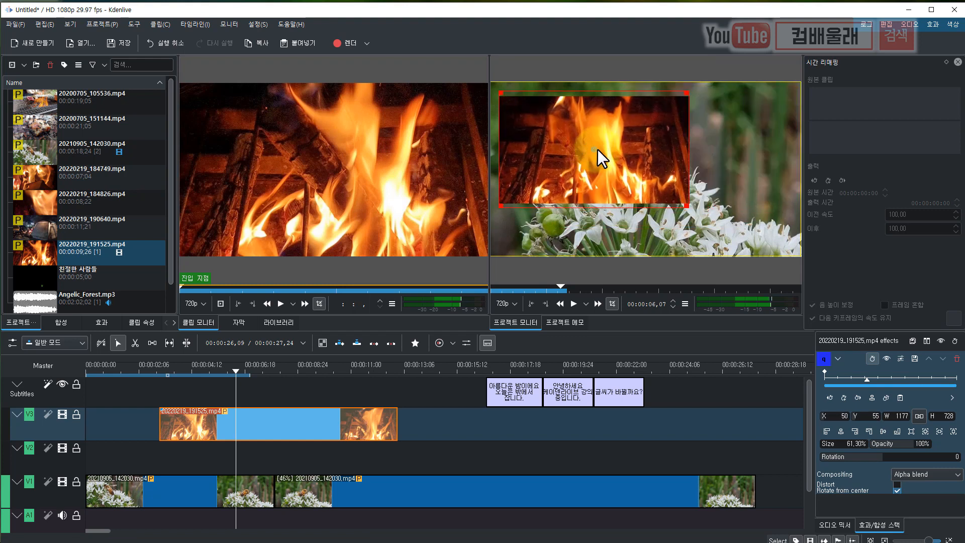
left_click_drag(686, 205, 663, 189)
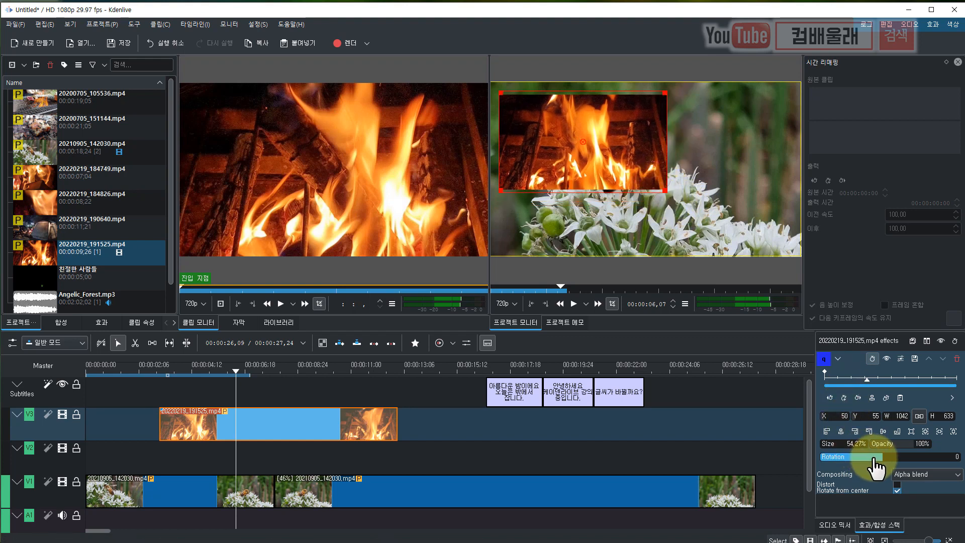
Try rotating the fire picture, set its rotation back to 0, and try its opacity while leaving it at 100%
left_click_drag(874, 459, 953, 457)
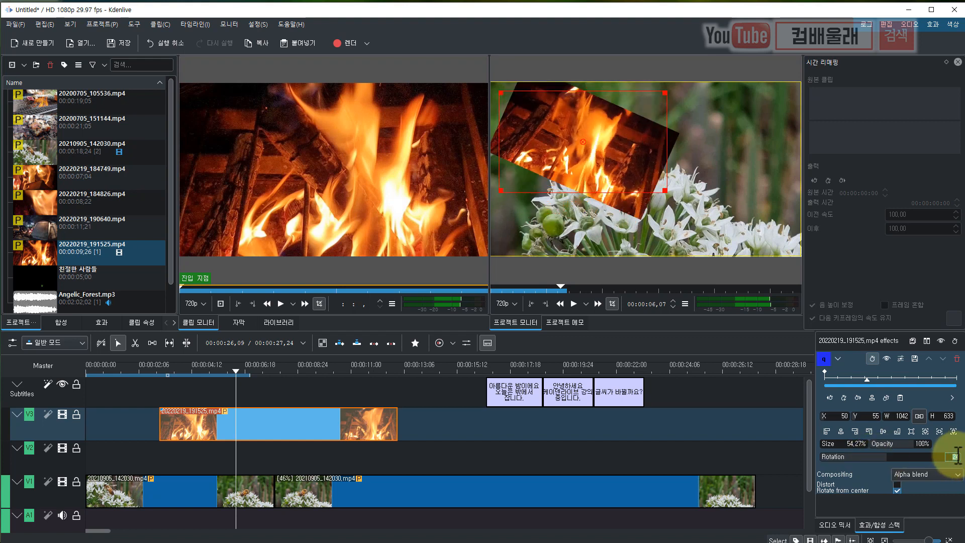
type("0")
key("Return")
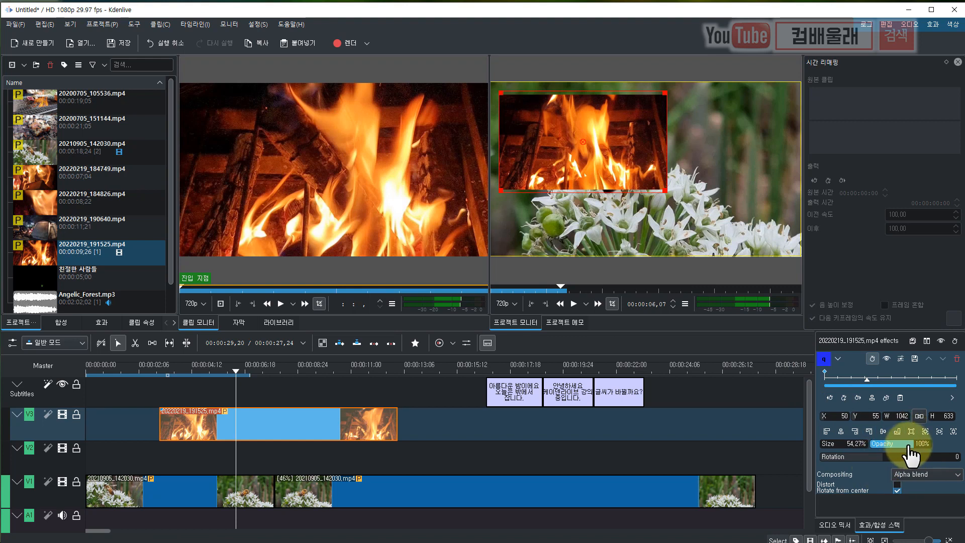
mouse_move(902, 449)
left_mouse_down()
mouse_move(882, 448)
mouse_move(920, 449)
left_mouse_up()
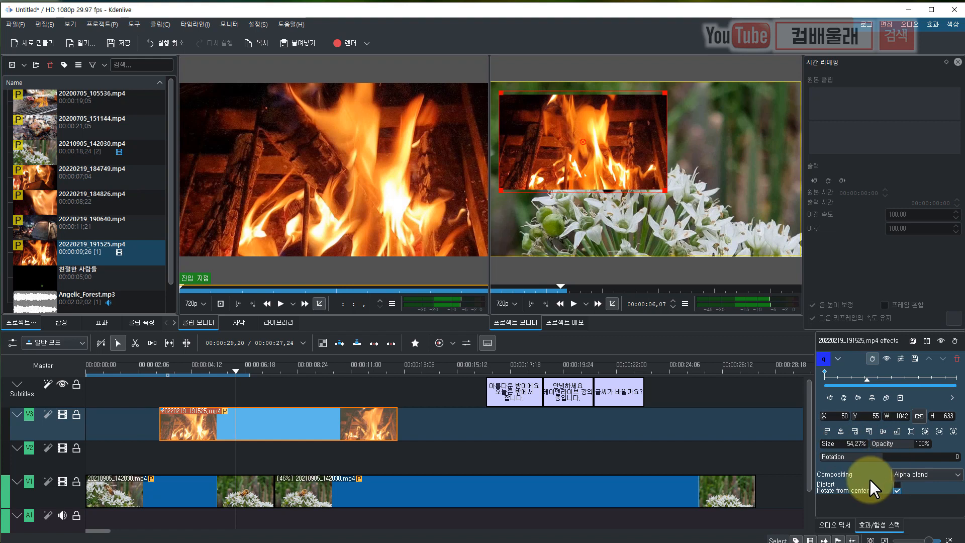
Scale the fire picture to about 48% at about X 869, Y 403, and move the playhead ahead of the V3 clip
left_click_drag(857, 446, 831, 455)
scroll(831, 455, "up", 5)
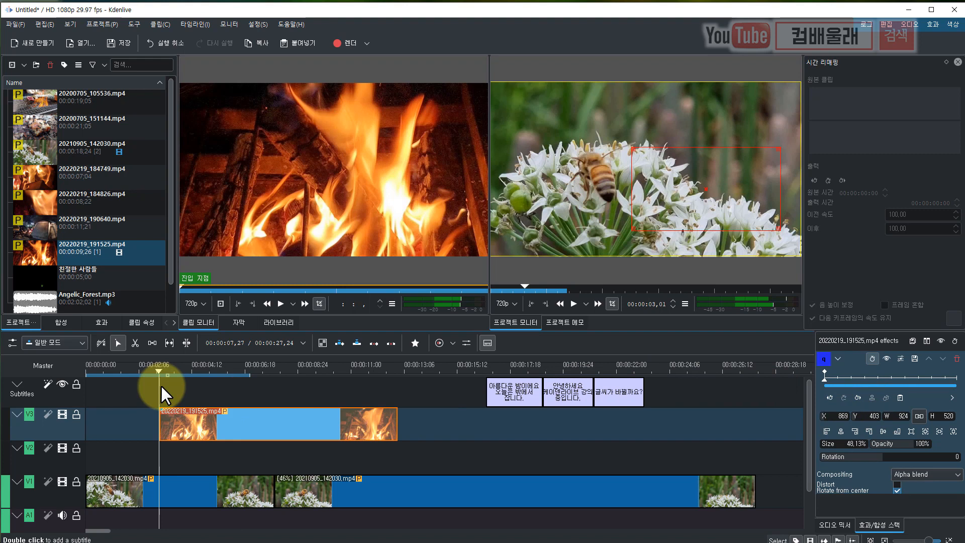
left_click_drag(158, 372, 140, 377)
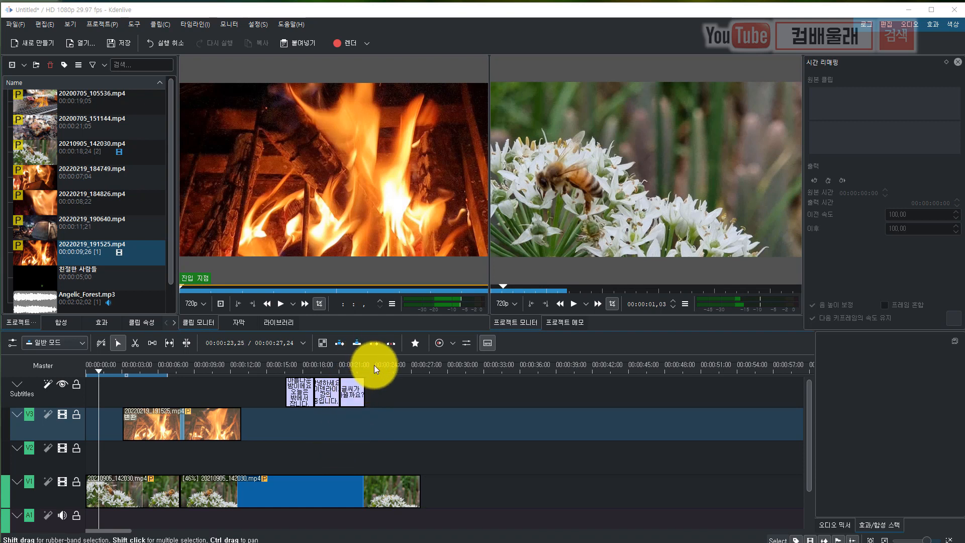
Open the project rendering settings, try the WebM-VP8/Vorbis format, and choose MP4-H264/AAC
left_click(348, 43)
left_click_drag(460, 171, 452, 115)
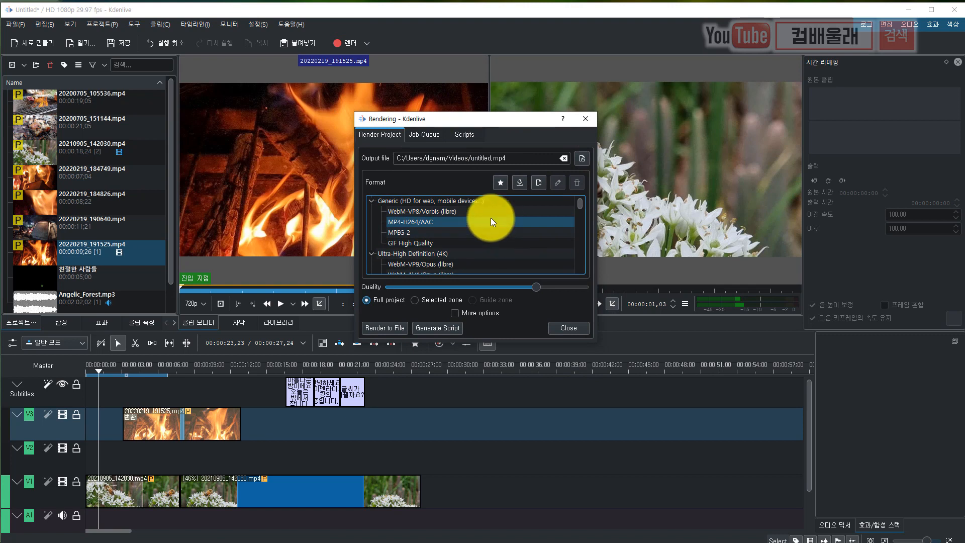
left_click(436, 211)
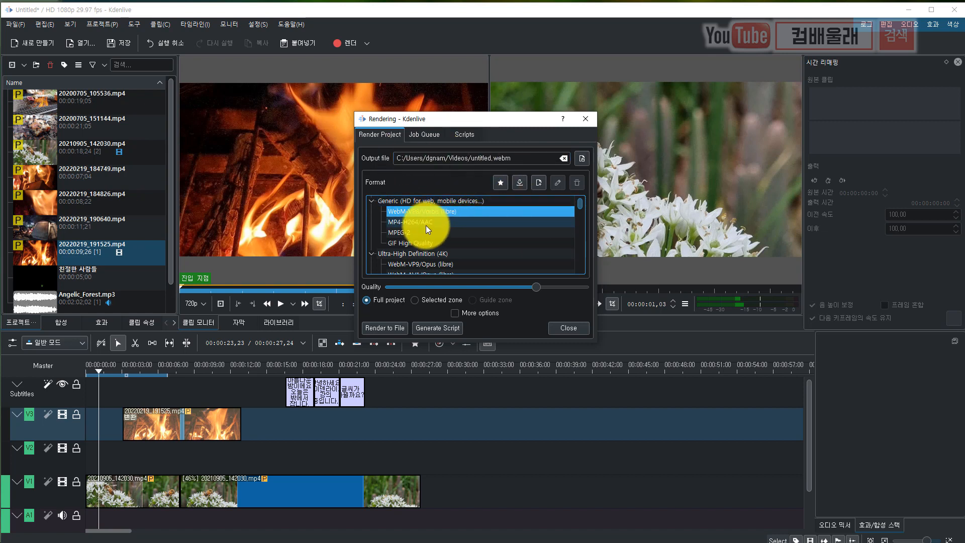
left_click(412, 222)
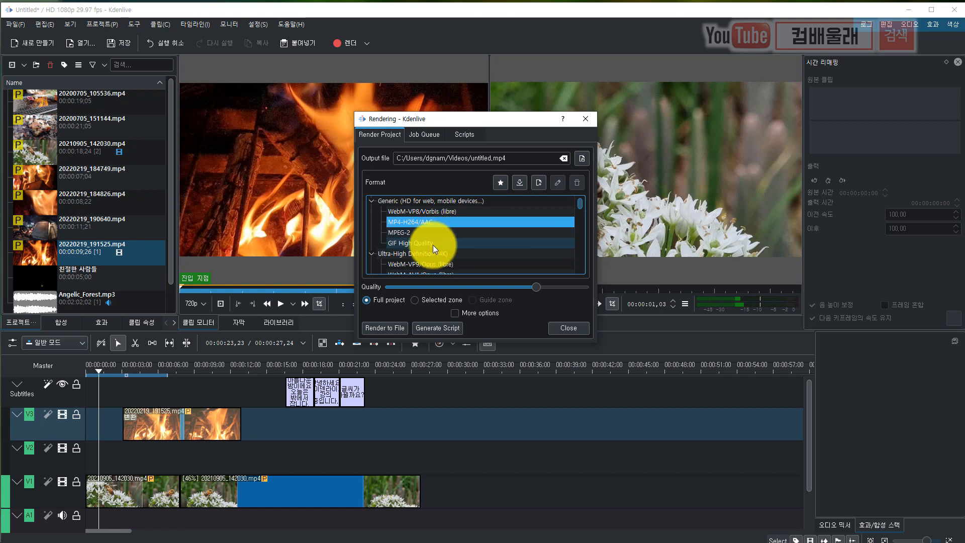
Look through the 4K, alpha, audio-only and image sequence render formats, and reselect MP4-H264/AAC
left_click(407, 252)
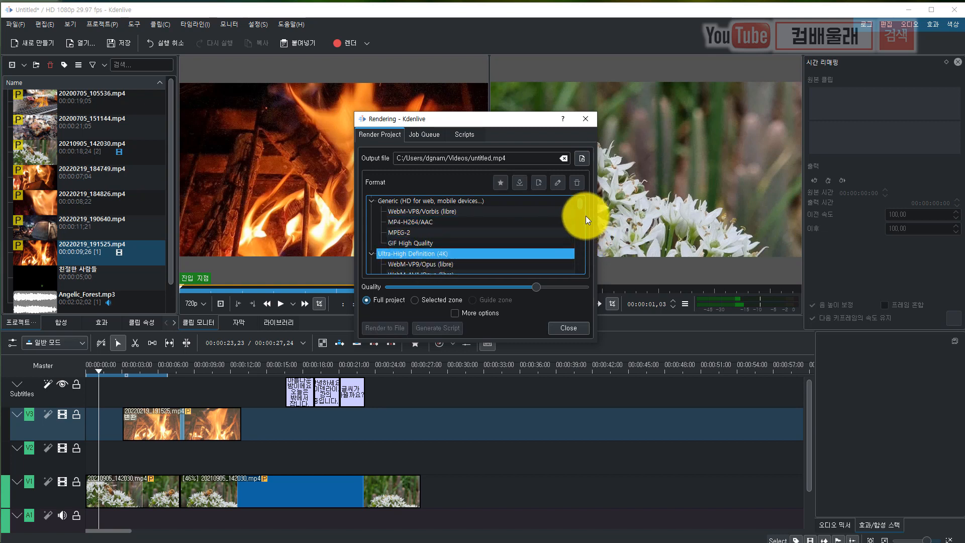
left_click_drag(580, 204, 581, 209)
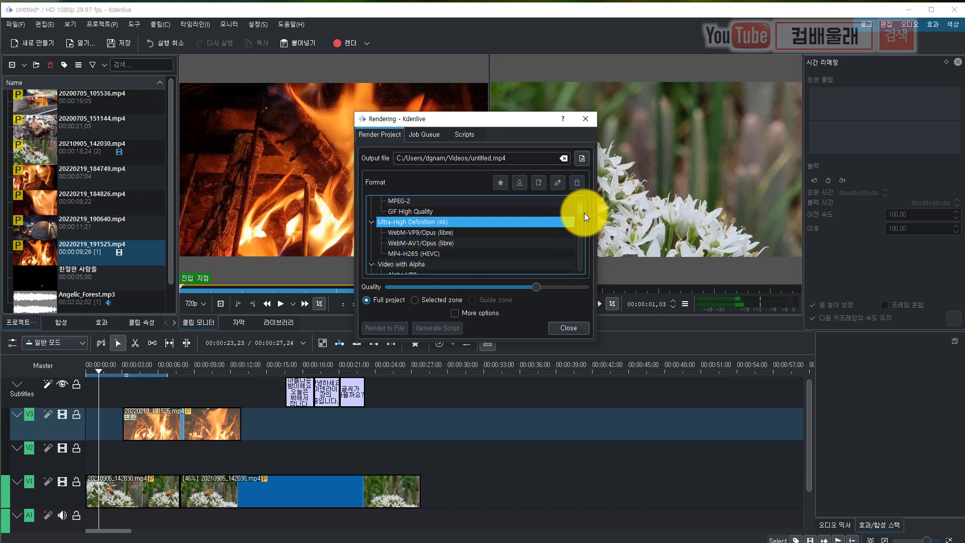
scroll(581, 207, "down", 1)
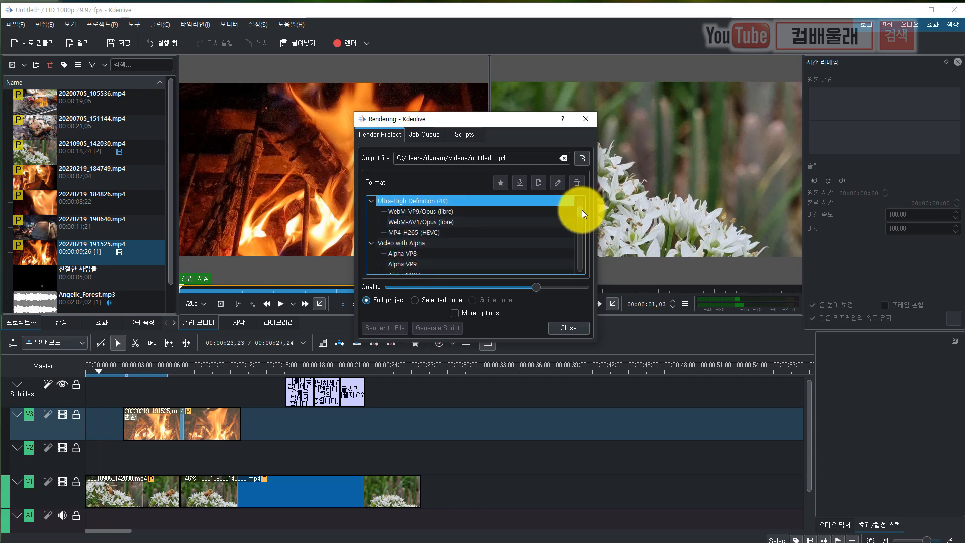
left_click_drag(580, 210, 584, 259)
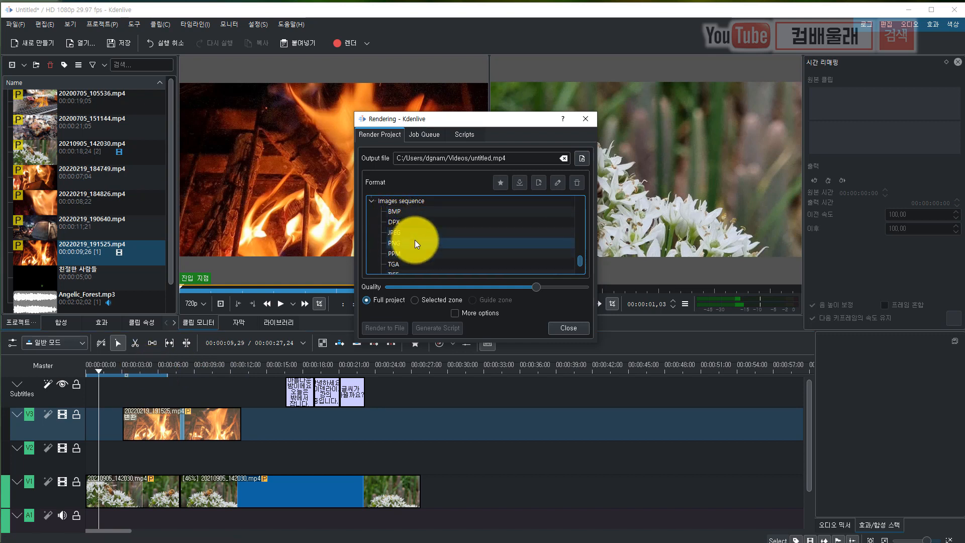
left_click_drag(580, 260, 580, 230)
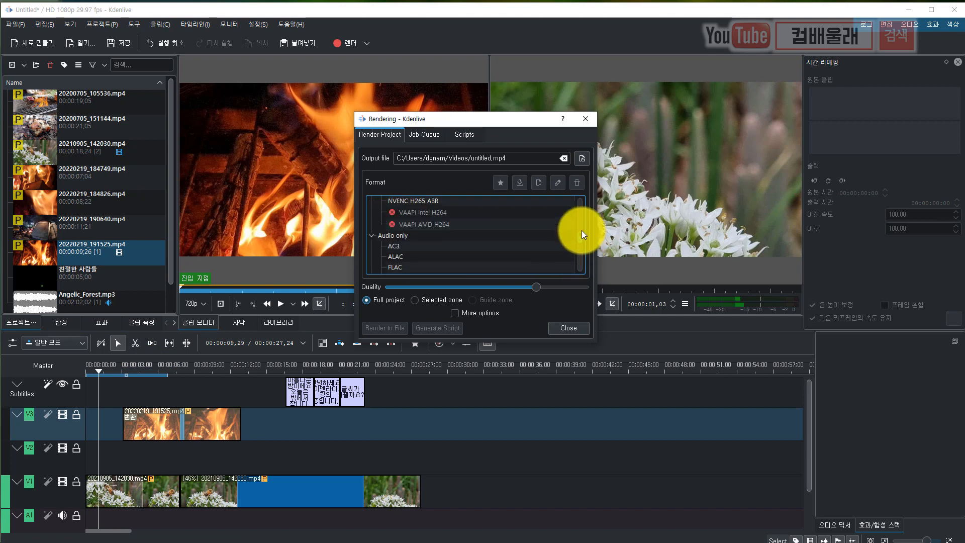
left_click(412, 223)
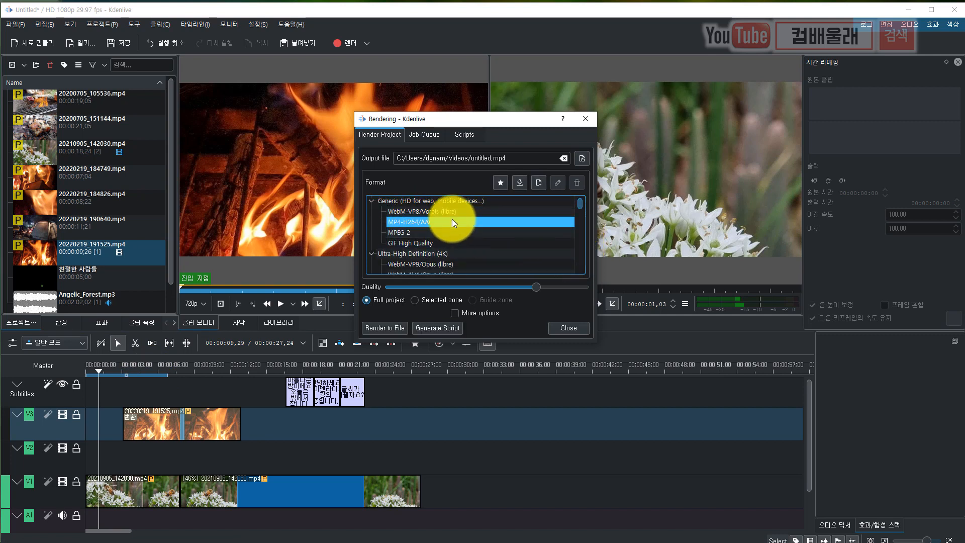
Set the render output to a desktop file named 케이덴라이브공부 in MP4 format
left_click(582, 158)
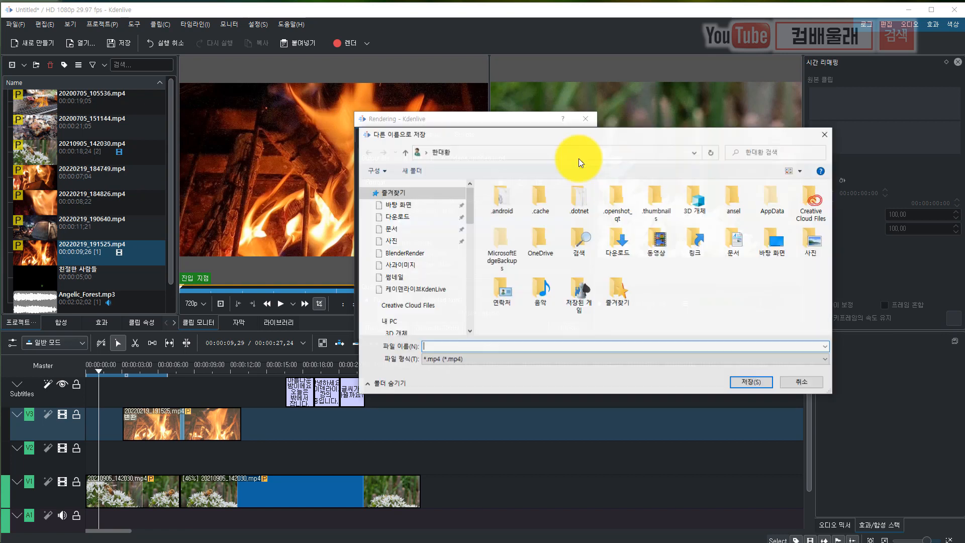
left_click(389, 205)
left_click(449, 346)
type("케이덴라이브")
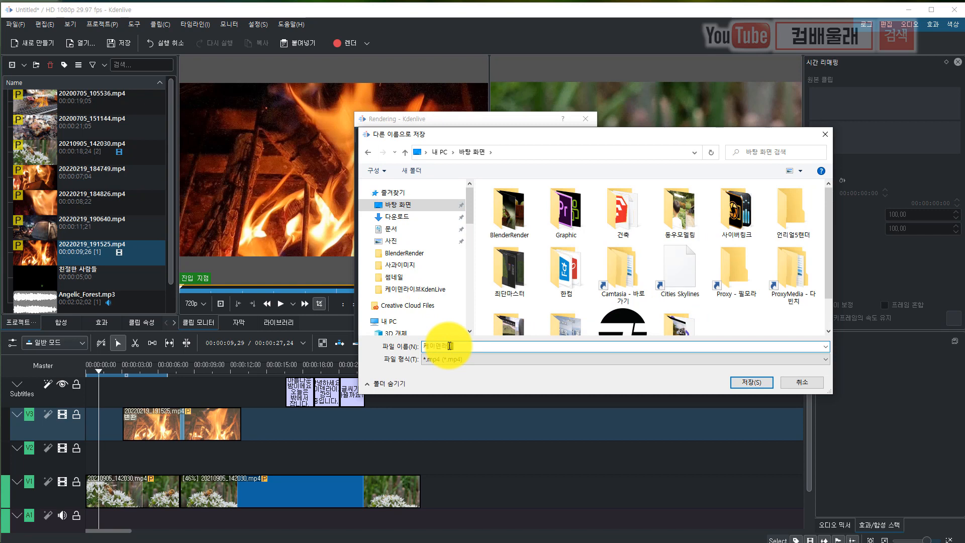
type("공부")
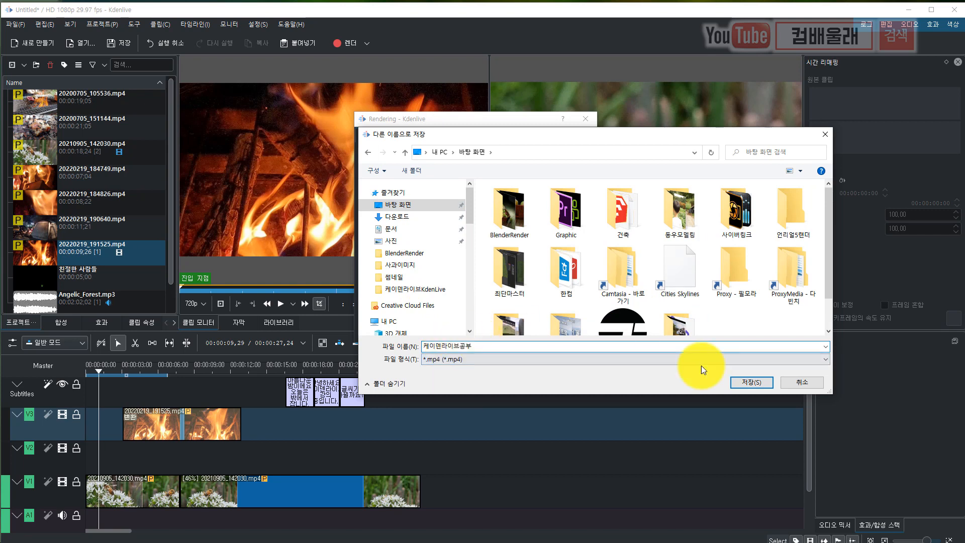
left_click(747, 381)
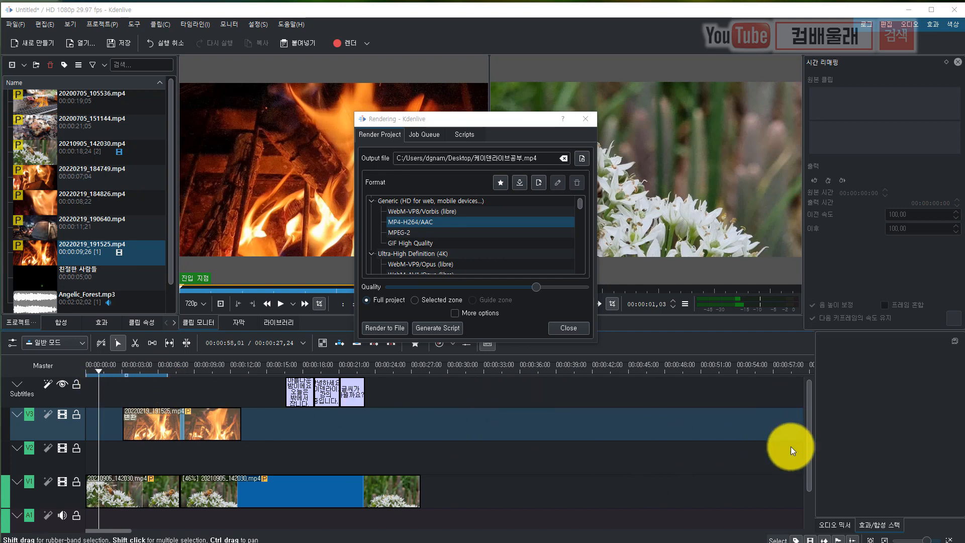
Try limiting the render to the selected zone, extending the zone to about 30 seconds and shortening it to about 4 seconds
left_click(414, 300)
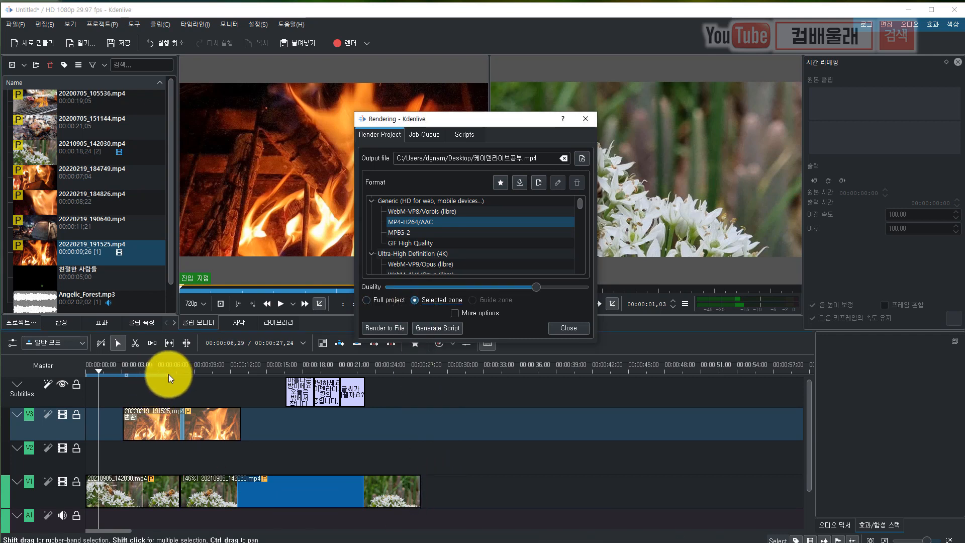
left_click_drag(169, 374, 453, 373)
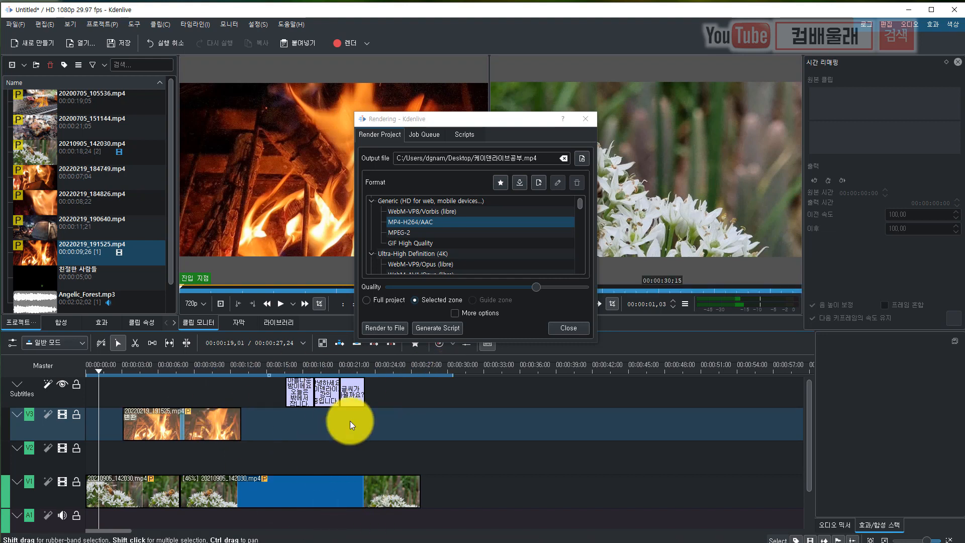
left_click_drag(445, 375, 220, 368)
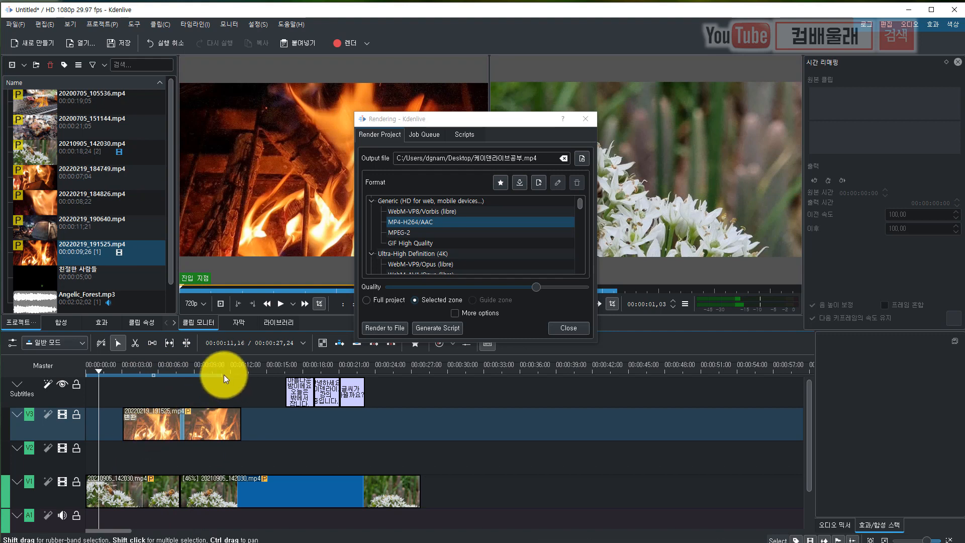
left_click_drag(220, 374, 136, 375)
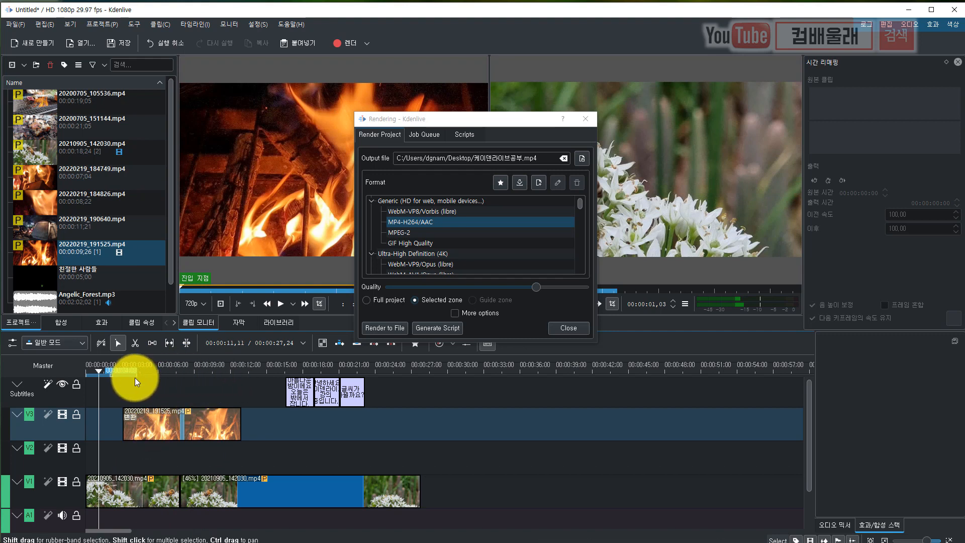
Set the render range to the full project, check the job queue, and render the project to file
left_click(366, 300)
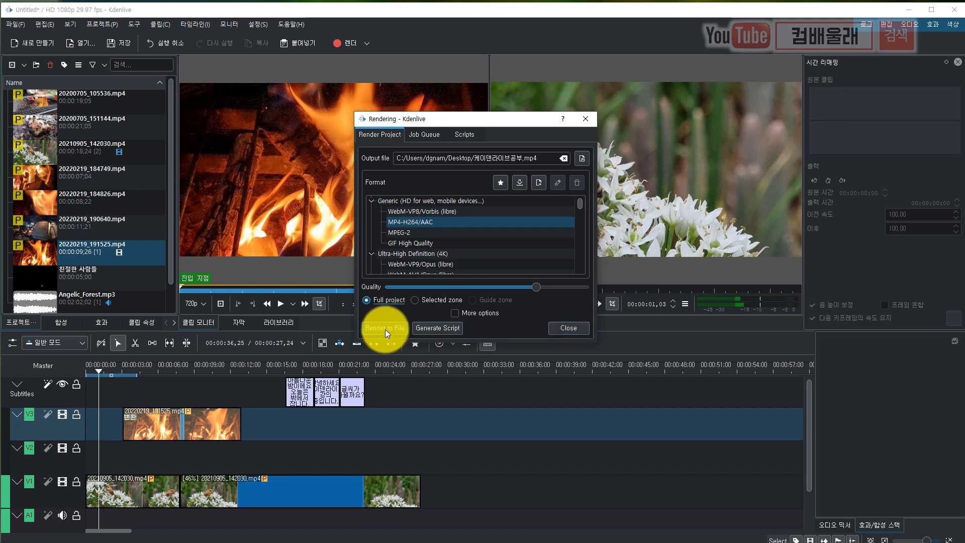
left_click(426, 133)
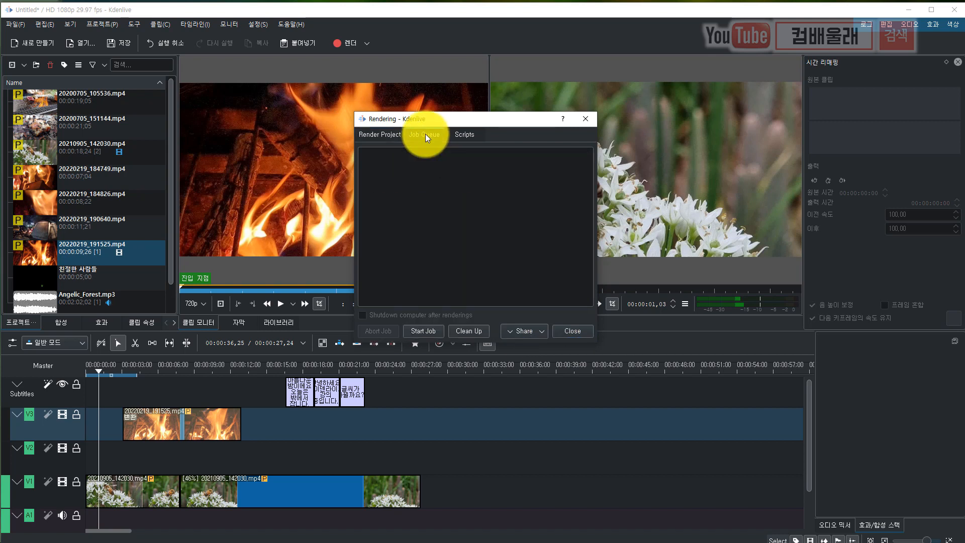
left_click(381, 132)
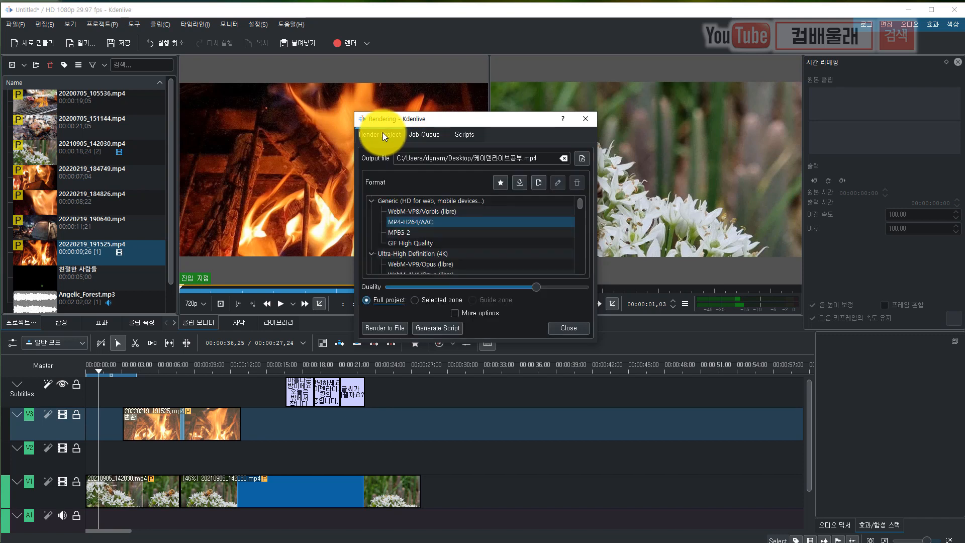
left_click(381, 328)
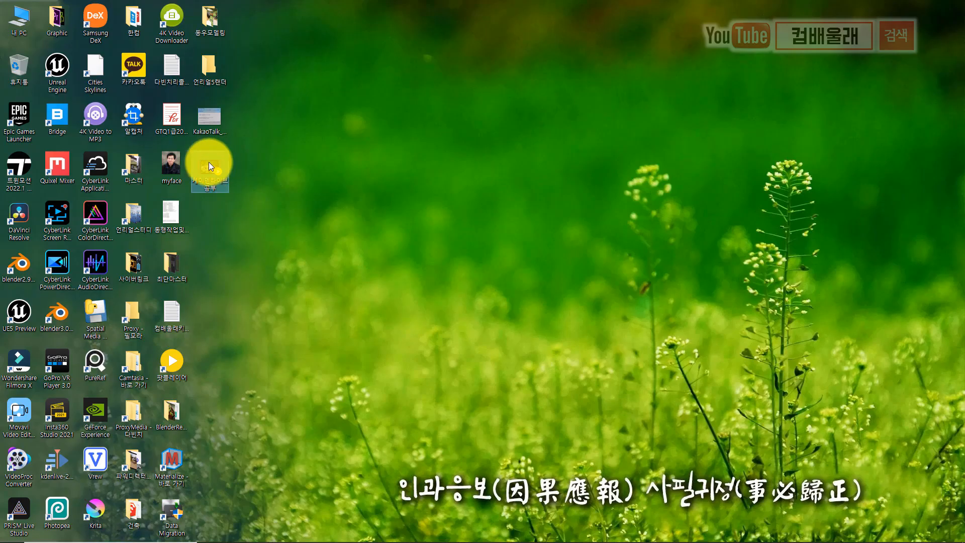
Open the rendered 케이덴라이브공부.mp4 from the desktop to play it
mouse_move(209, 166)
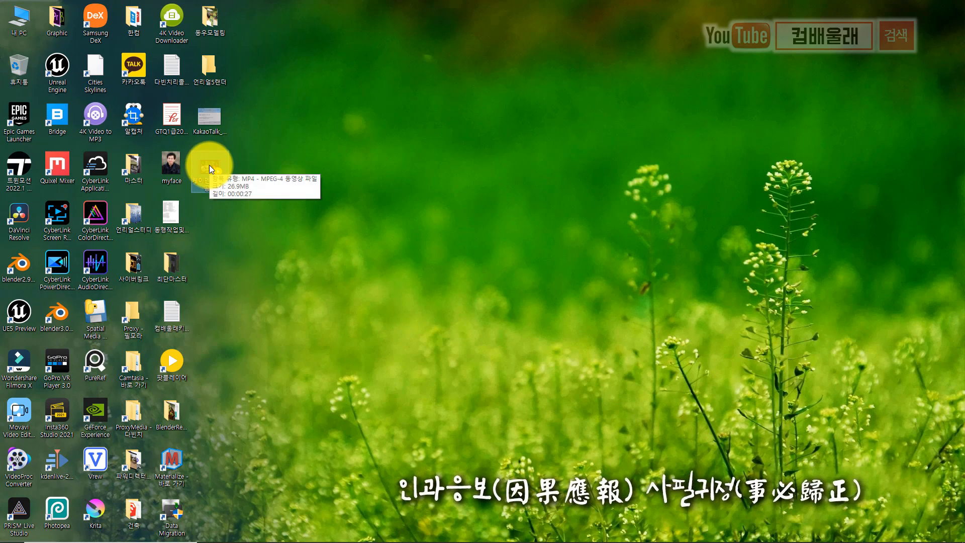
double_click(209, 165)
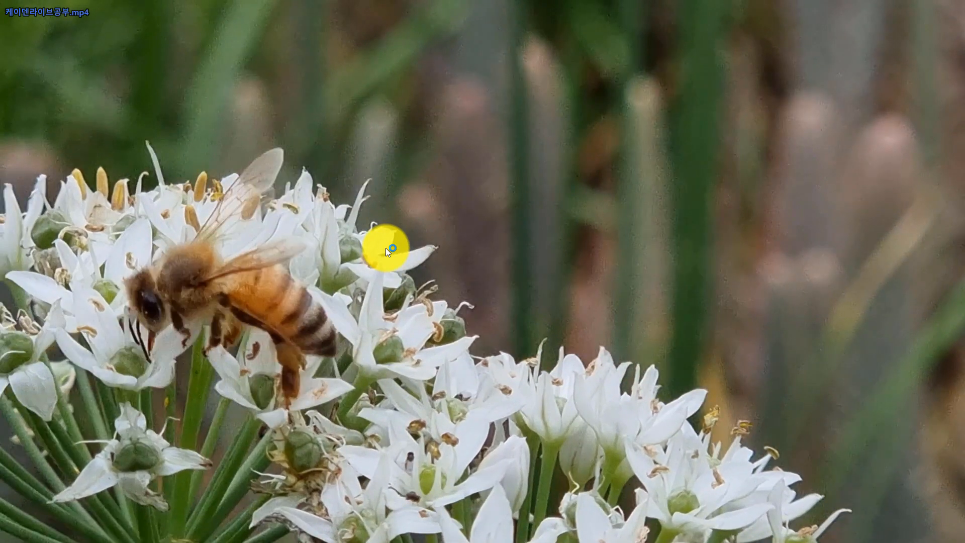